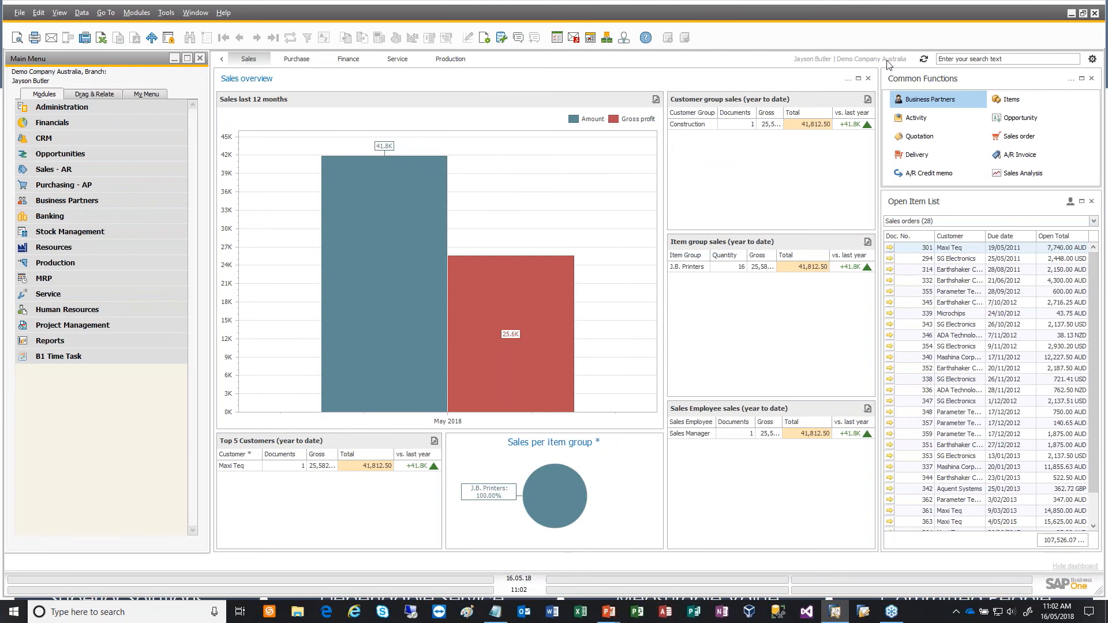
# - Open the Sales overview dashboard in the dashboard editor and maximize the editor window
pyautogui.click(1093, 59)
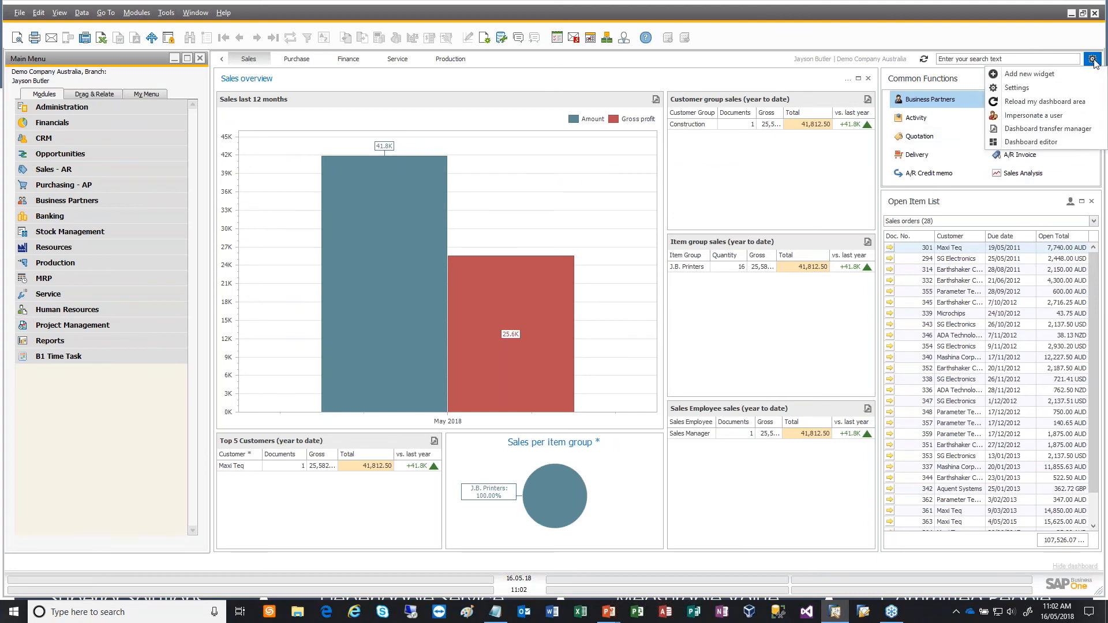
pyautogui.click(1058, 144)
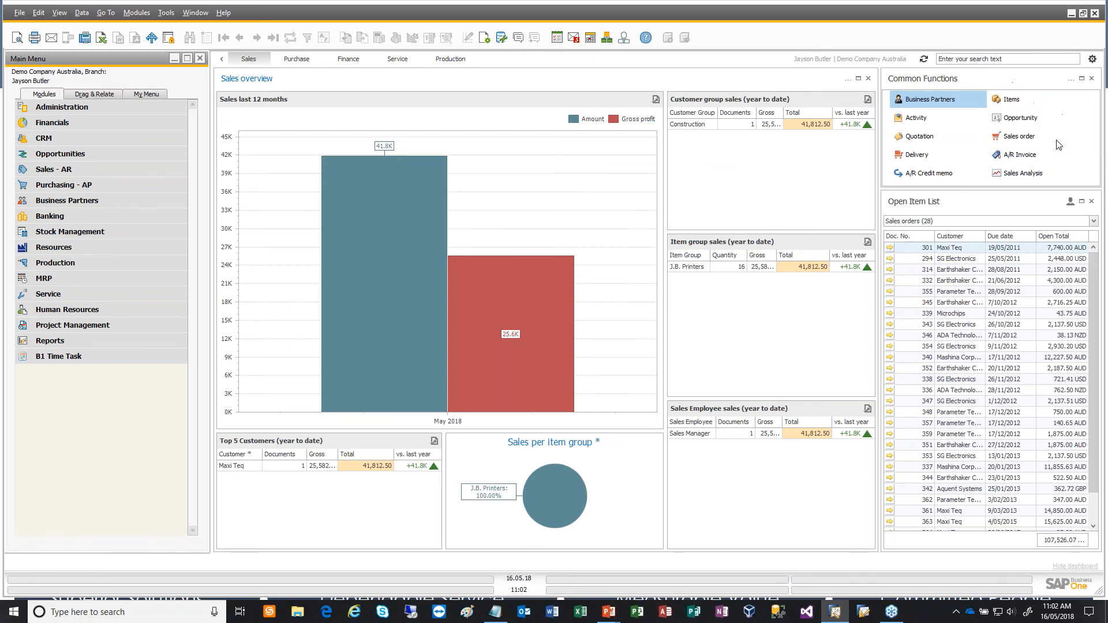
pyautogui.click(596, 235)
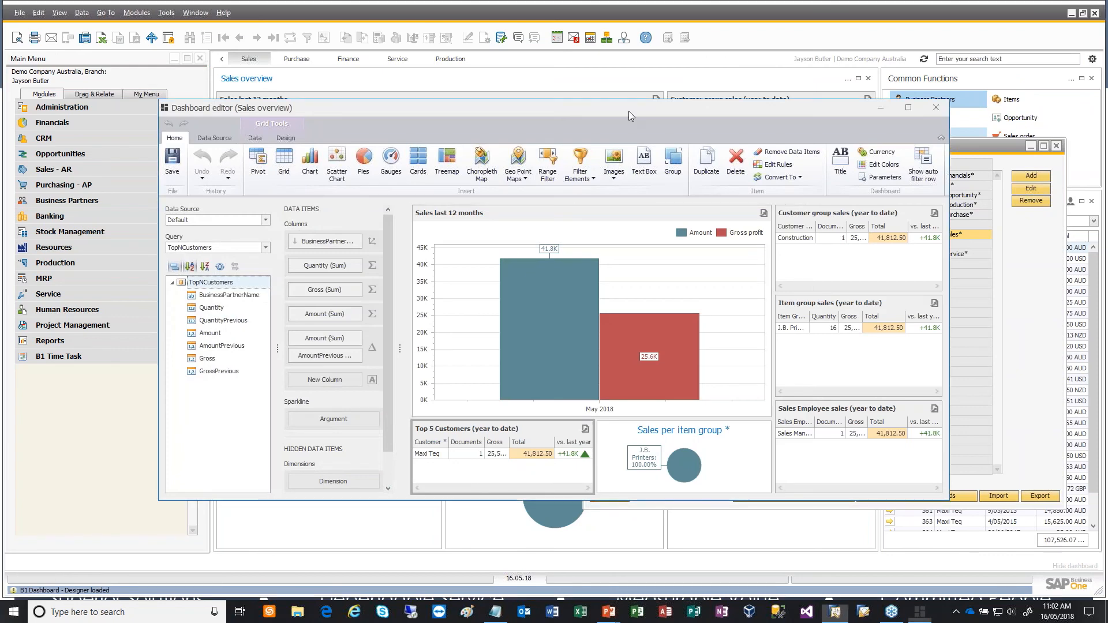
pyautogui.doubleClick(628, 111)
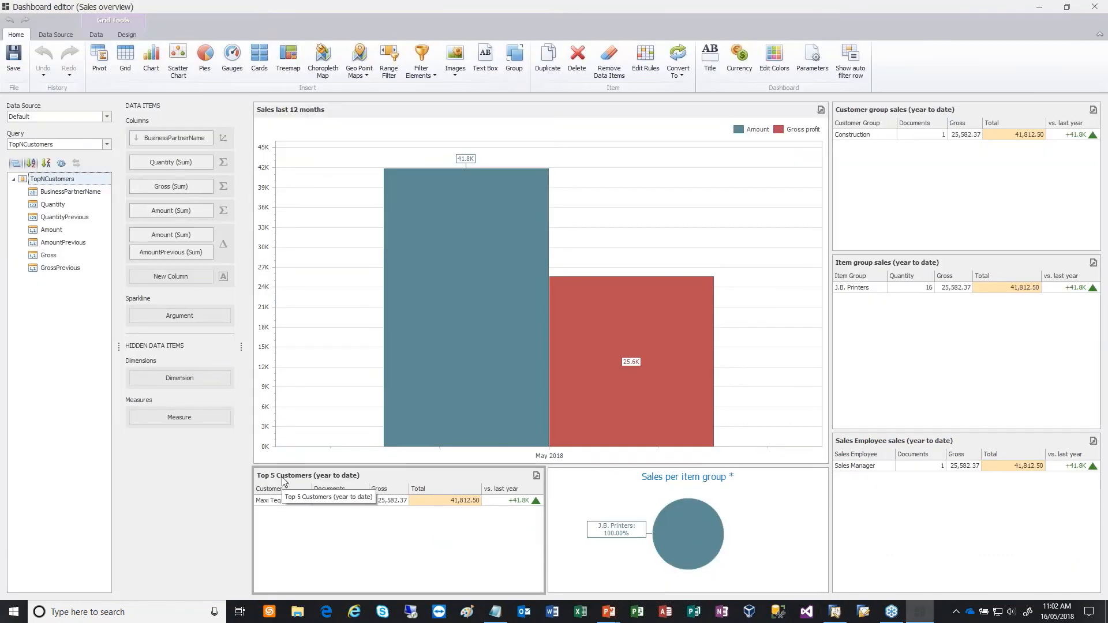
# - Edit the TopNCustomers query so that its SELECT statement returns the TOP 10 customers
pyautogui.click(67, 37)
pyautogui.click(101, 58)
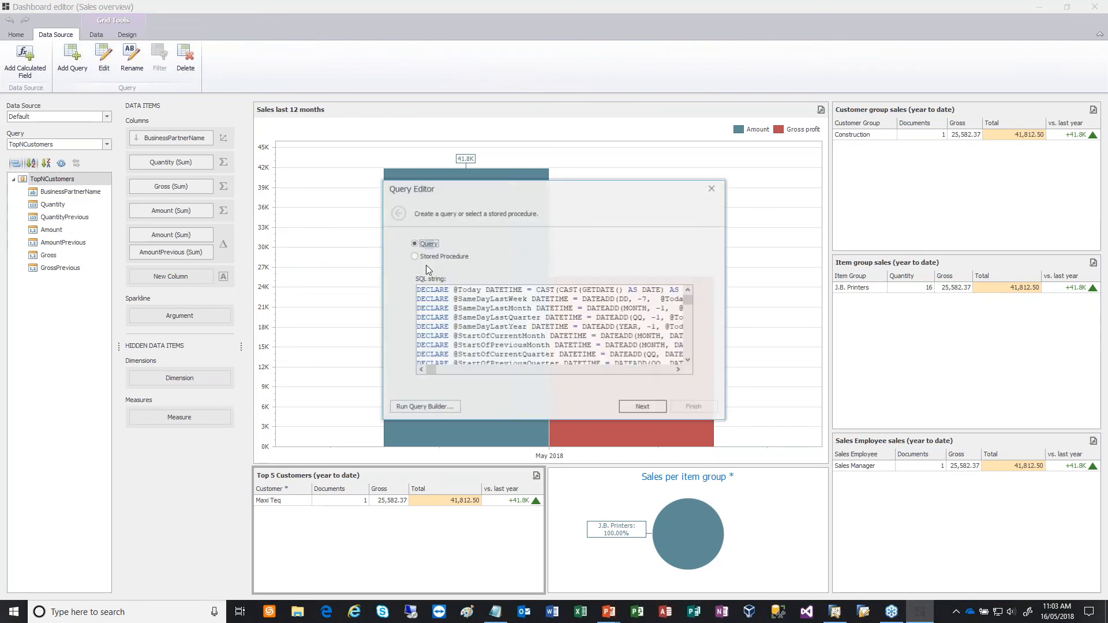
pyautogui.scroll(-5, 456, 328)
pyautogui.doubleClick(437, 336)
pyautogui.write('10')
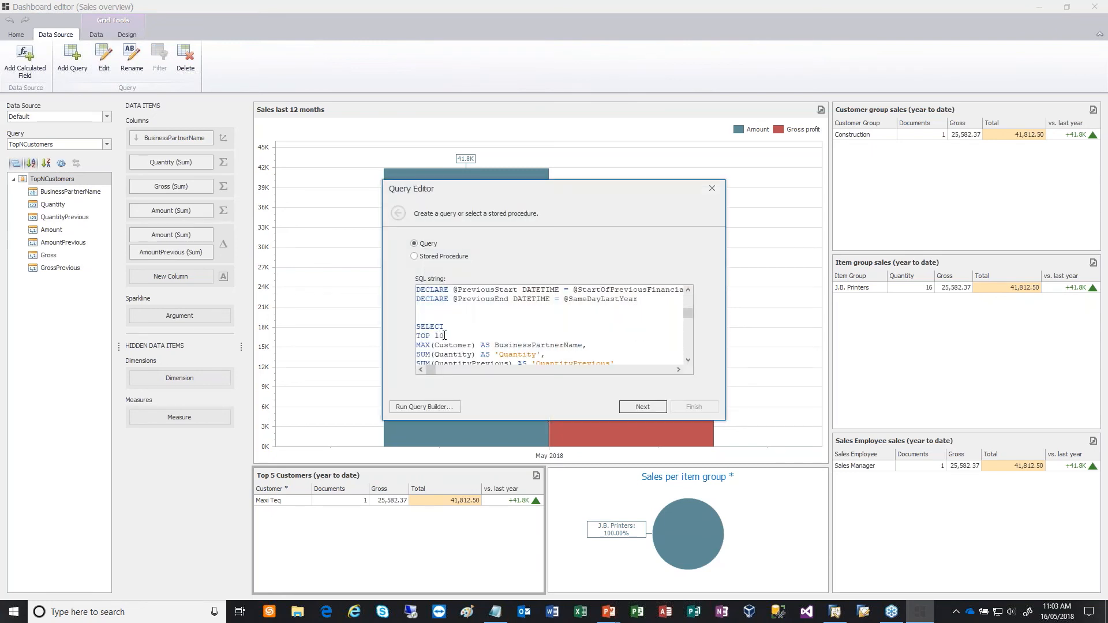
pyautogui.click(652, 409)
pyautogui.click(687, 406)
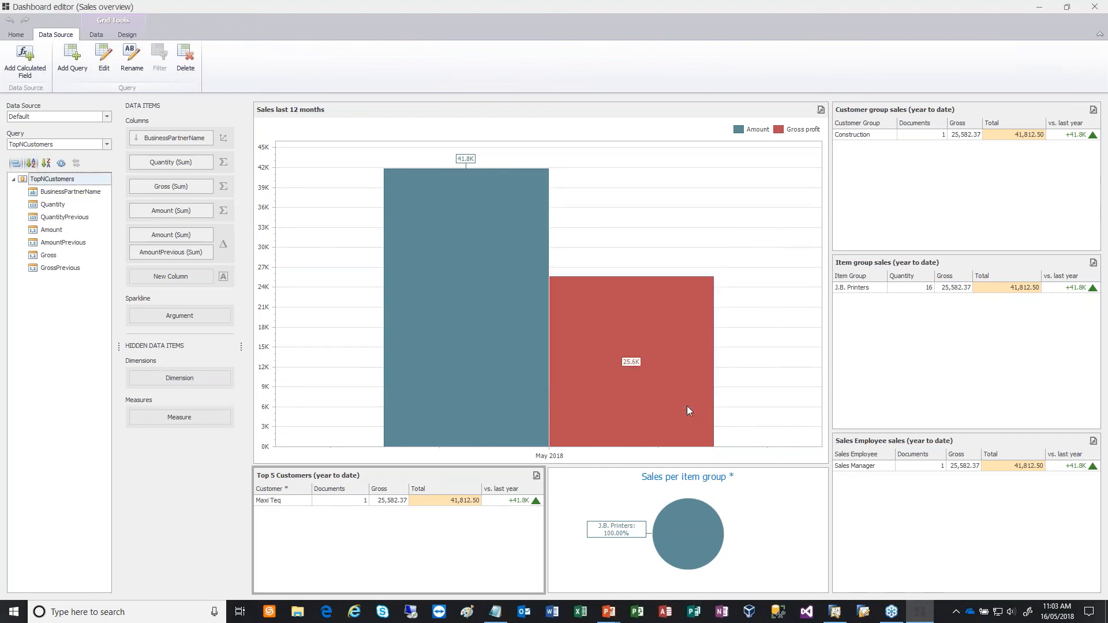
# - Rename the top customers grid as "Top 10 Customers (year to date)"
pyautogui.click(129, 35)
pyautogui.click(63, 69)
pyautogui.click(496, 254)
pyautogui.press('BackSpace')
pyautogui.write('10')
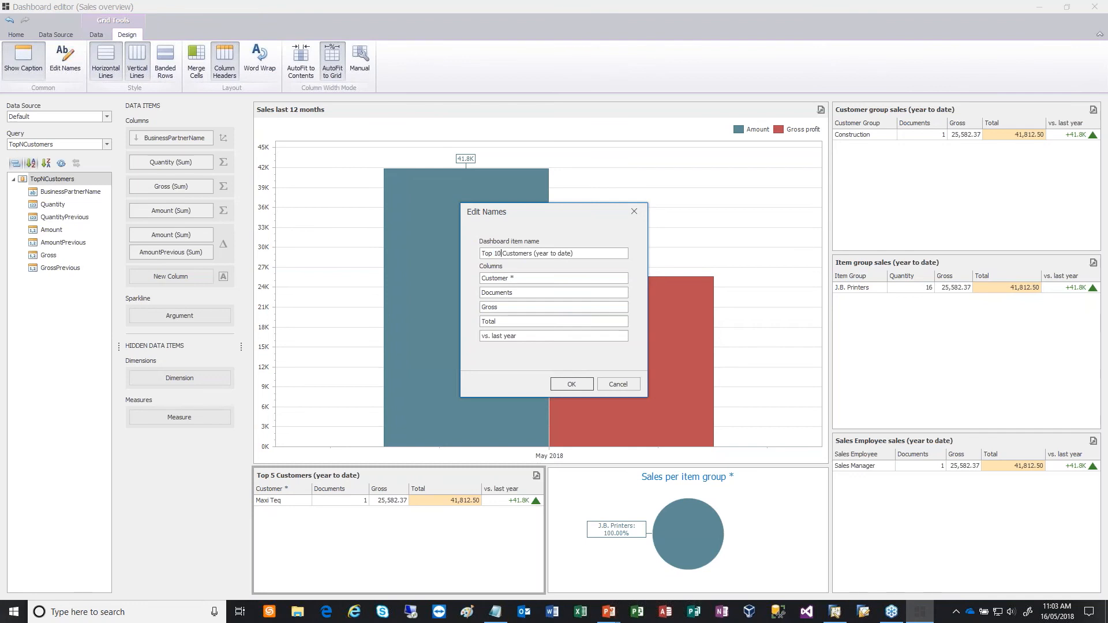
pyautogui.click(571, 384)
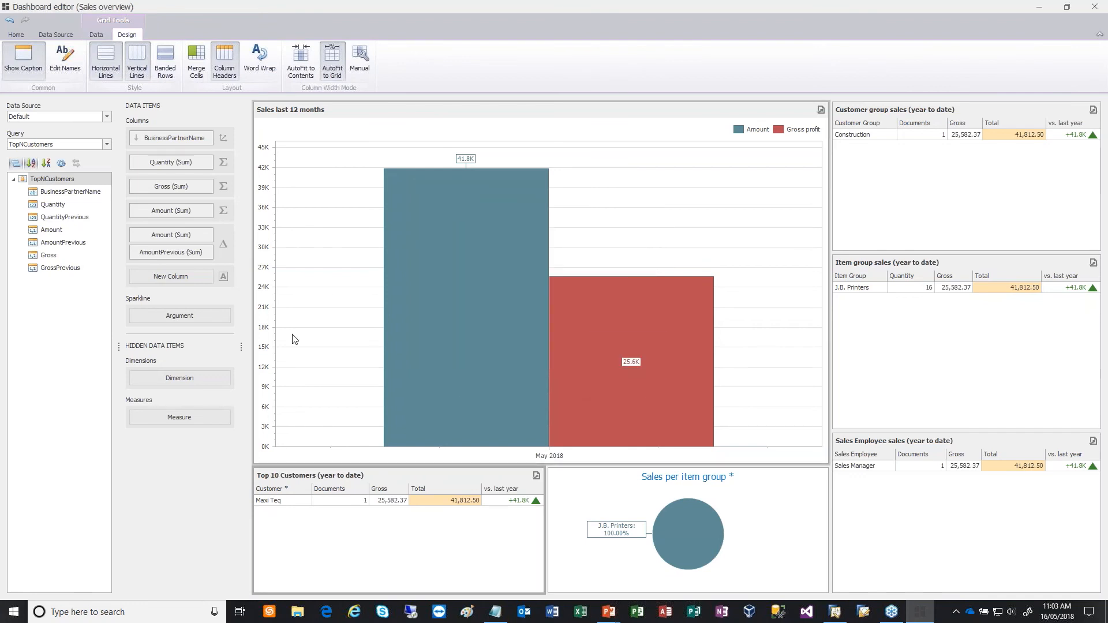
# - Save the edited dashboard, close the editor and reload the dashboard area
pyautogui.click(21, 38)
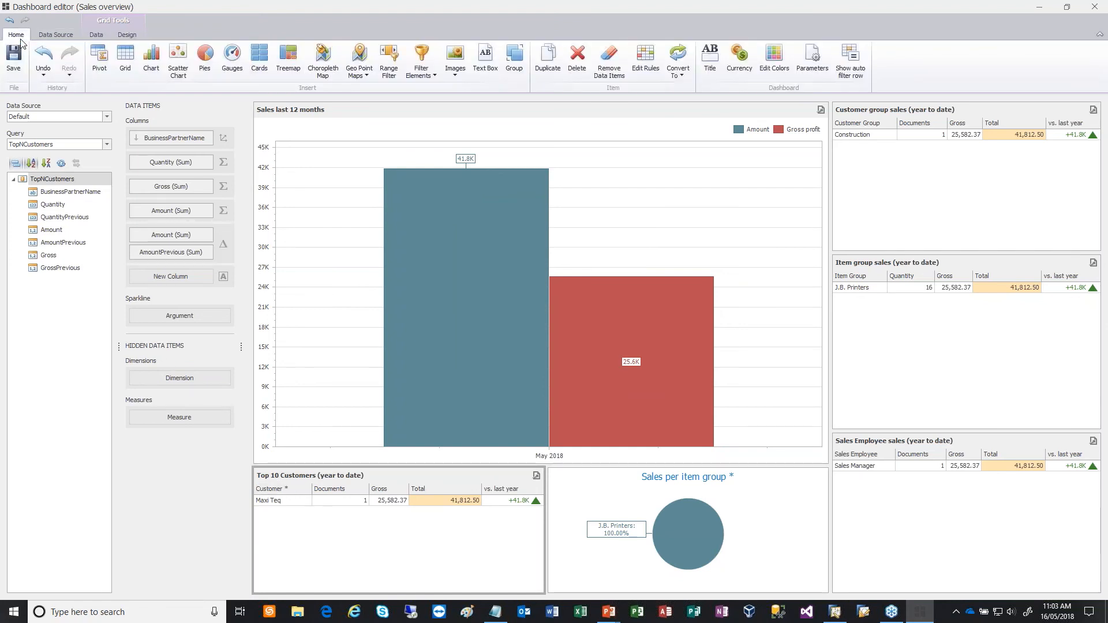
pyautogui.click(20, 68)
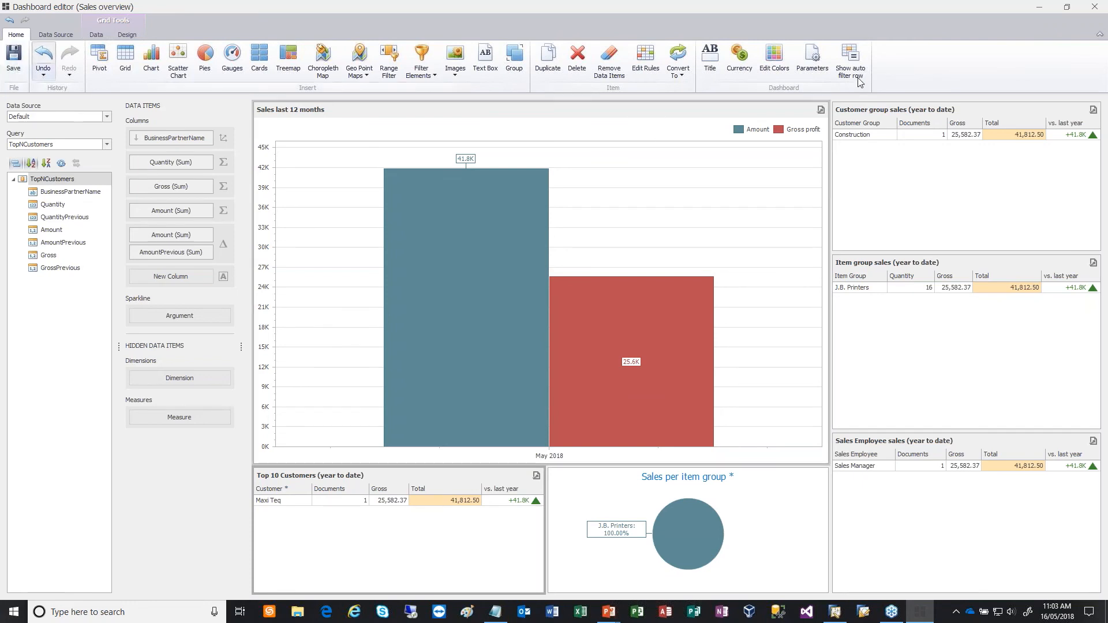
pyautogui.click(1102, 7)
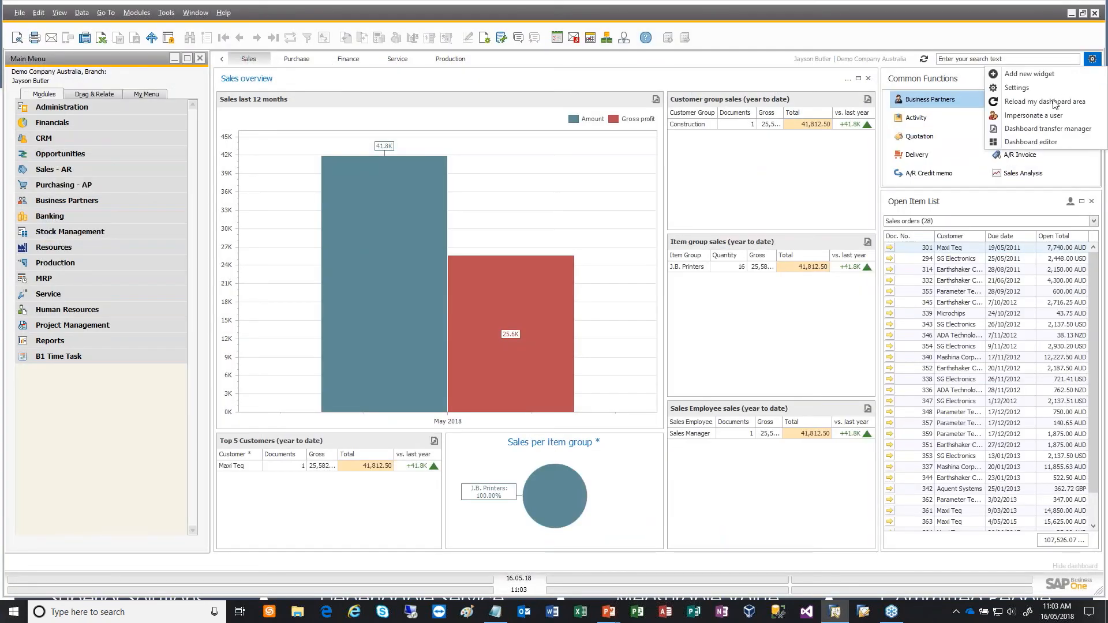
pyautogui.click(1055, 102)
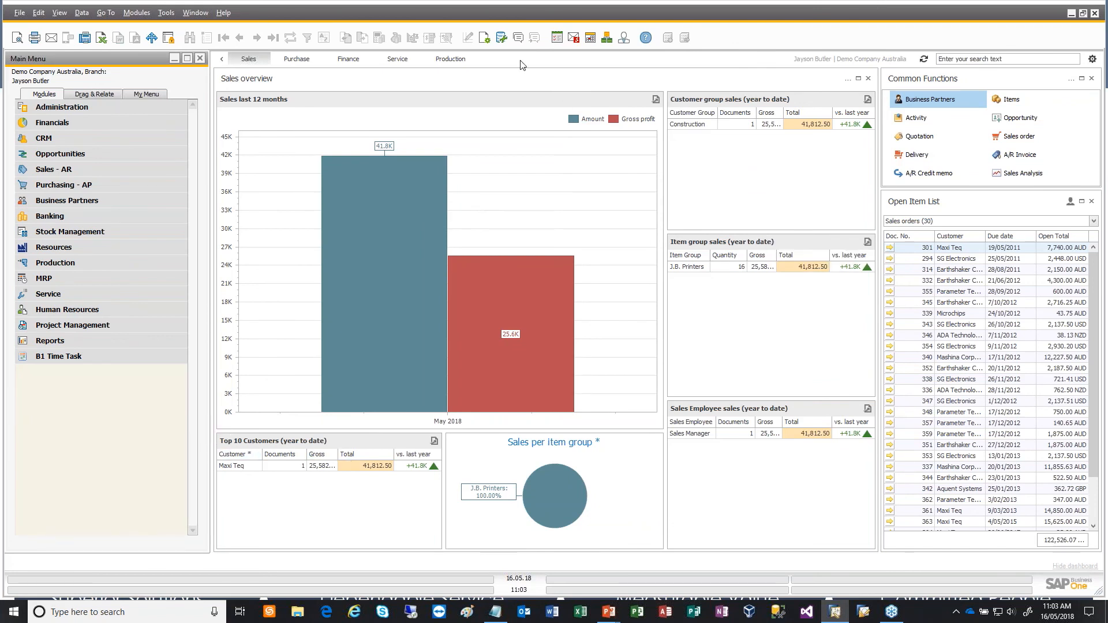
# - Narrow the Sales overview widget and move the Common Functions and Open Item List widgets up against it
pyautogui.moveTo(558, 202)
pyautogui.moveTo(878, 221); pyautogui.dragTo(710, 206)
pyautogui.moveTo(1001, 82); pyautogui.dragTo(773, 84)
pyautogui.moveTo(979, 200); pyautogui.dragTo(774, 200)
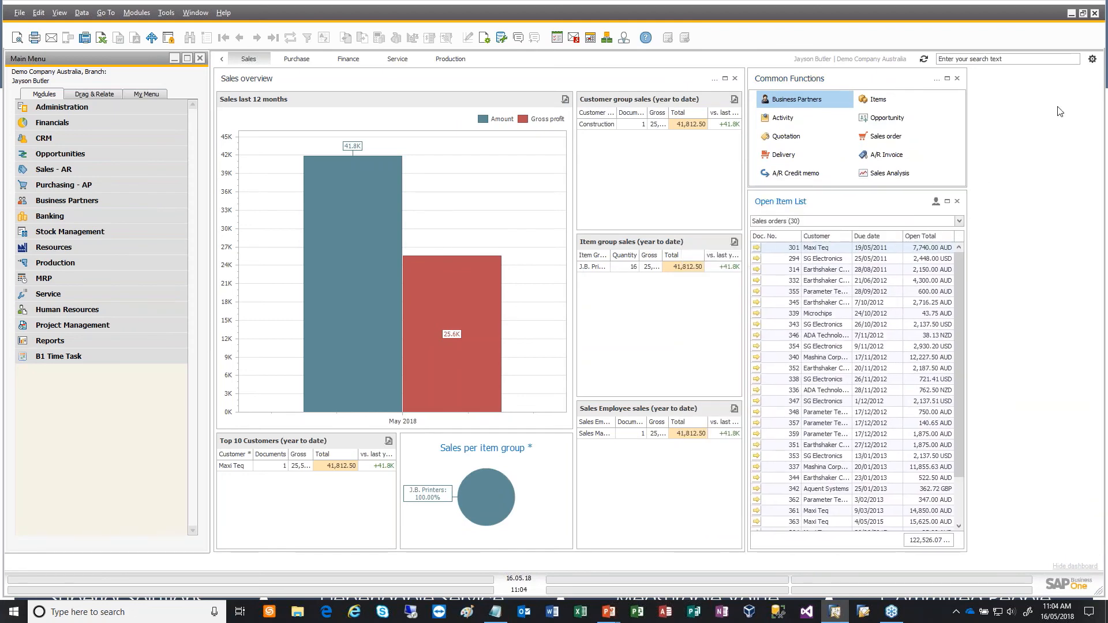
# - Try to add the World clock widget to the Sales dashboard
pyautogui.click(1092, 59)
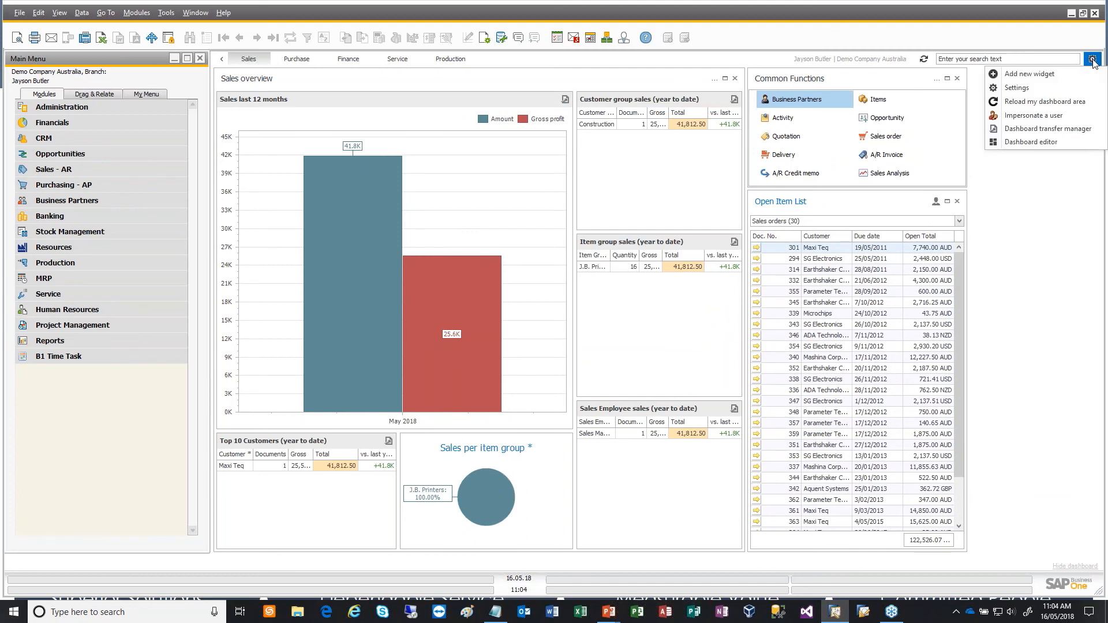
pyautogui.click(1055, 76)
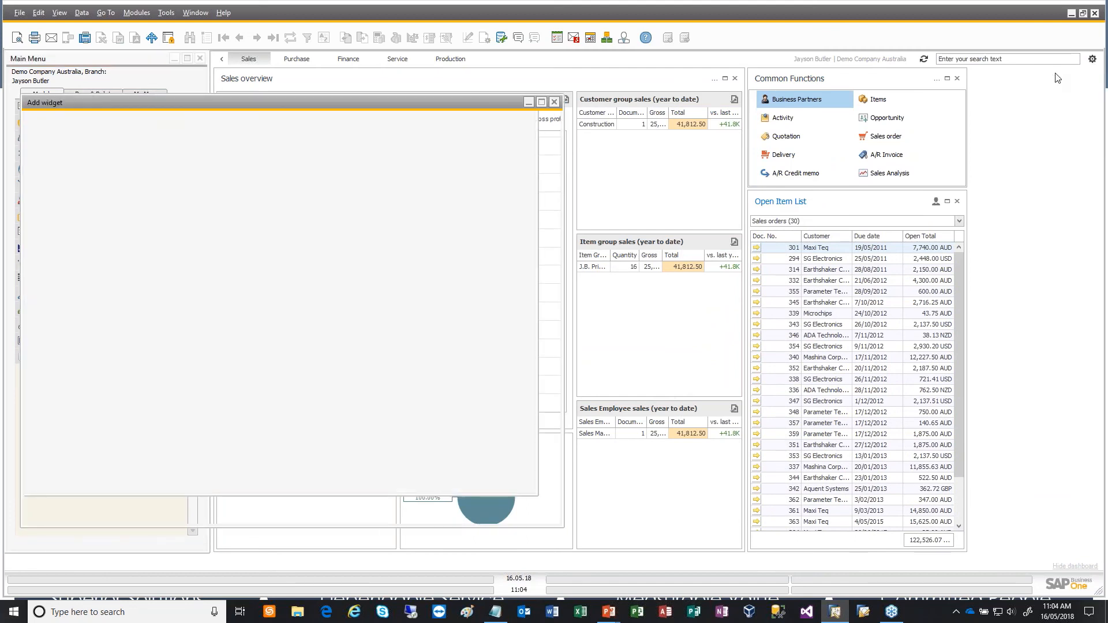
pyautogui.scroll(-5, 490, 281)
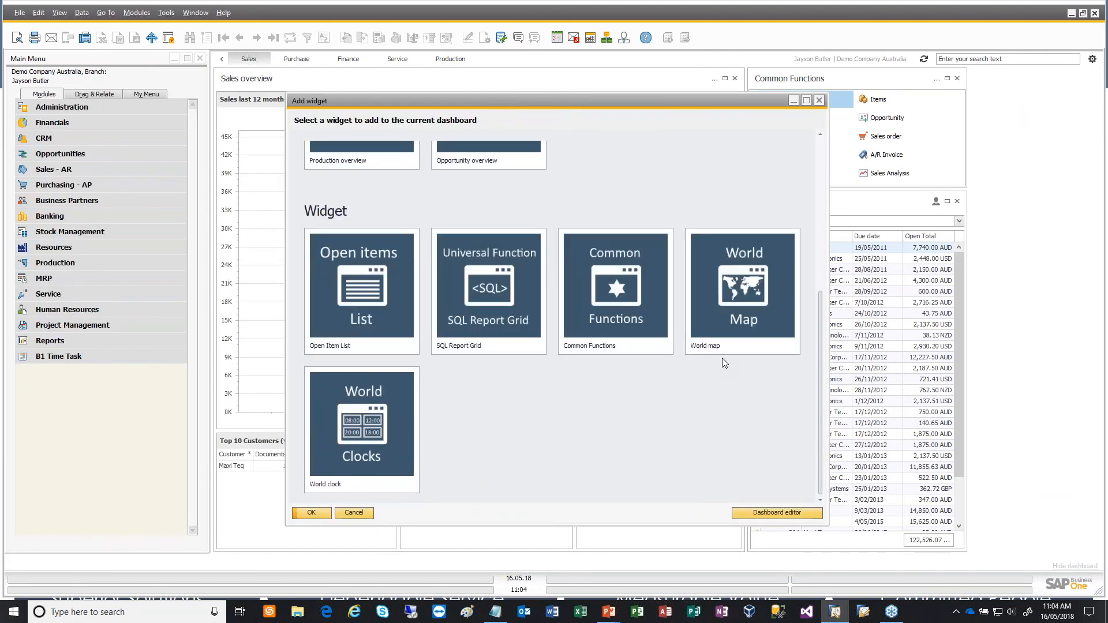
pyautogui.click(386, 439)
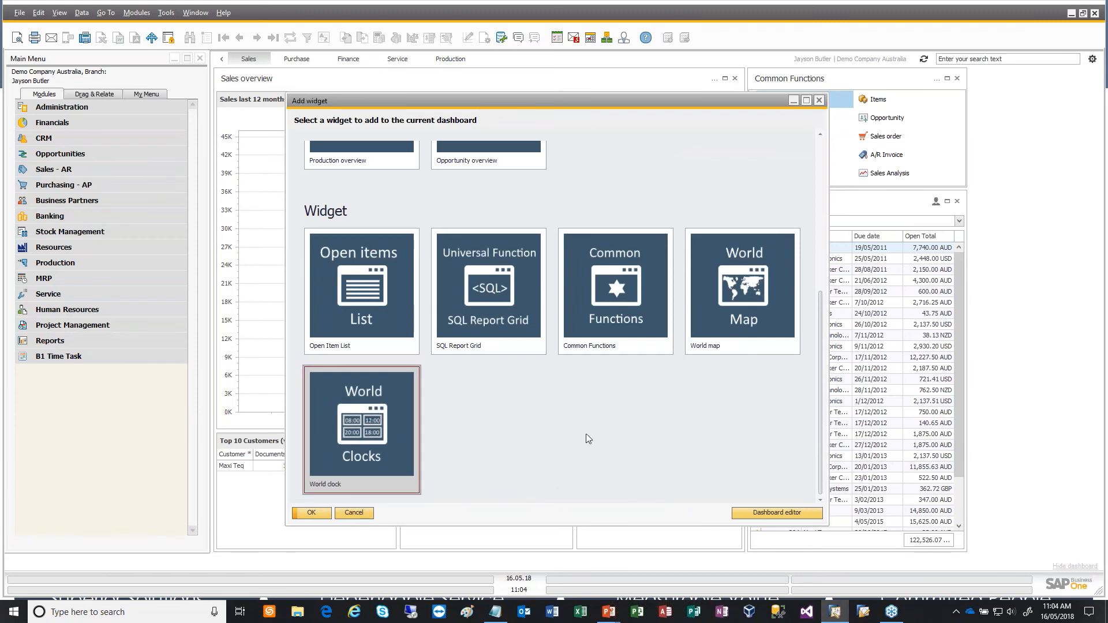
pyautogui.click(311, 512)
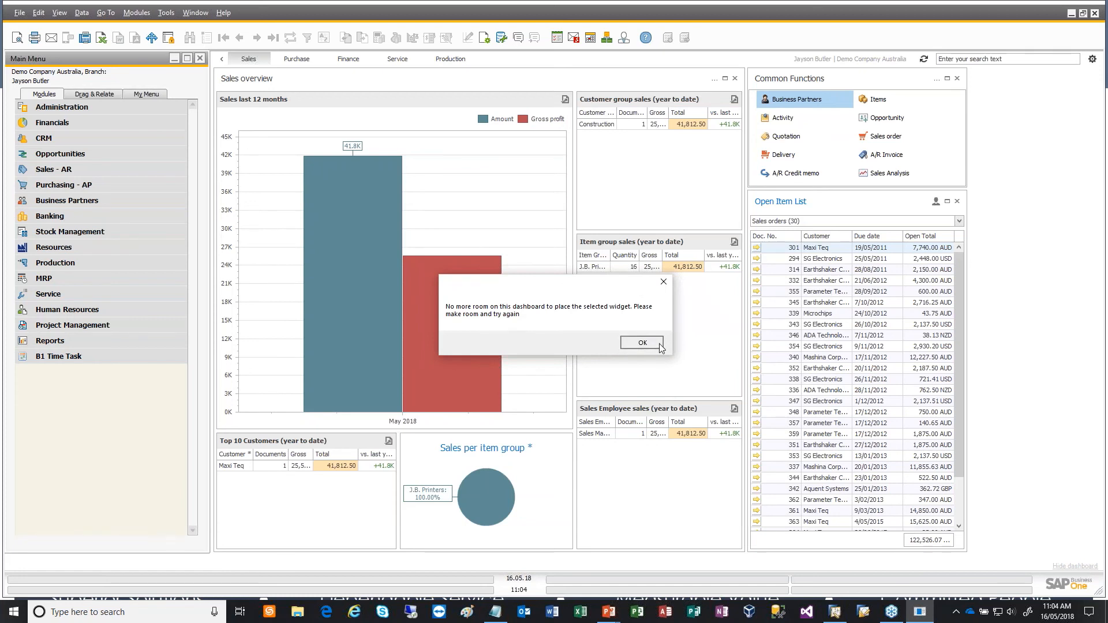
pyautogui.click(634, 345)
# - Narrow the Sales overview widget further and close the gap by shifting Common Functions and Open Item List towards it
pyautogui.moveTo(746, 262); pyautogui.dragTo(710, 277)
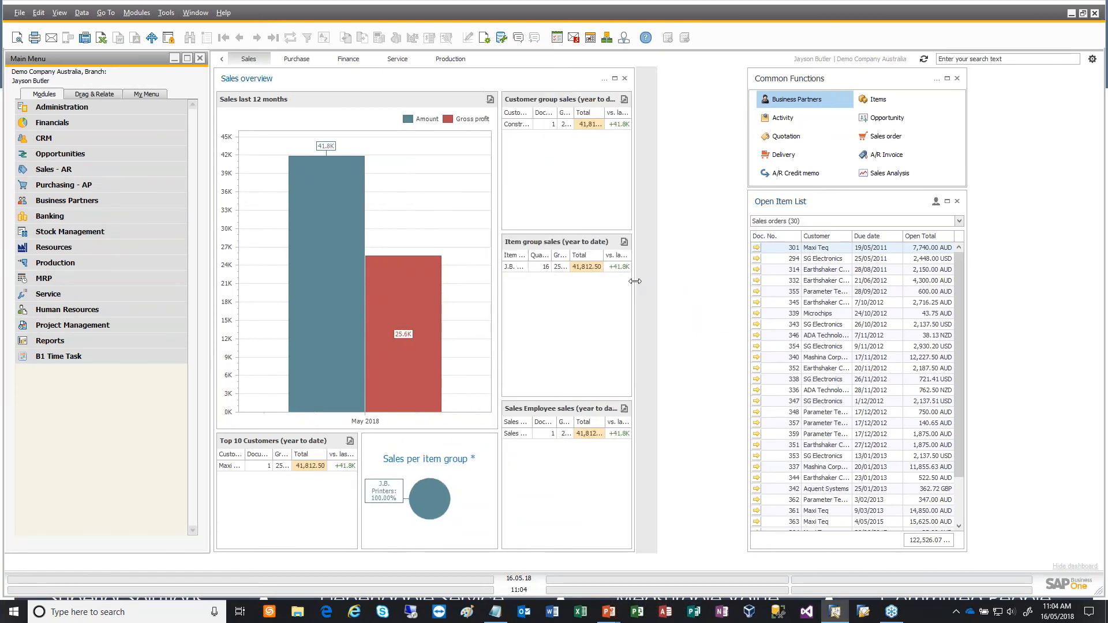
pyautogui.moveTo(881, 80); pyautogui.dragTo(767, 78)
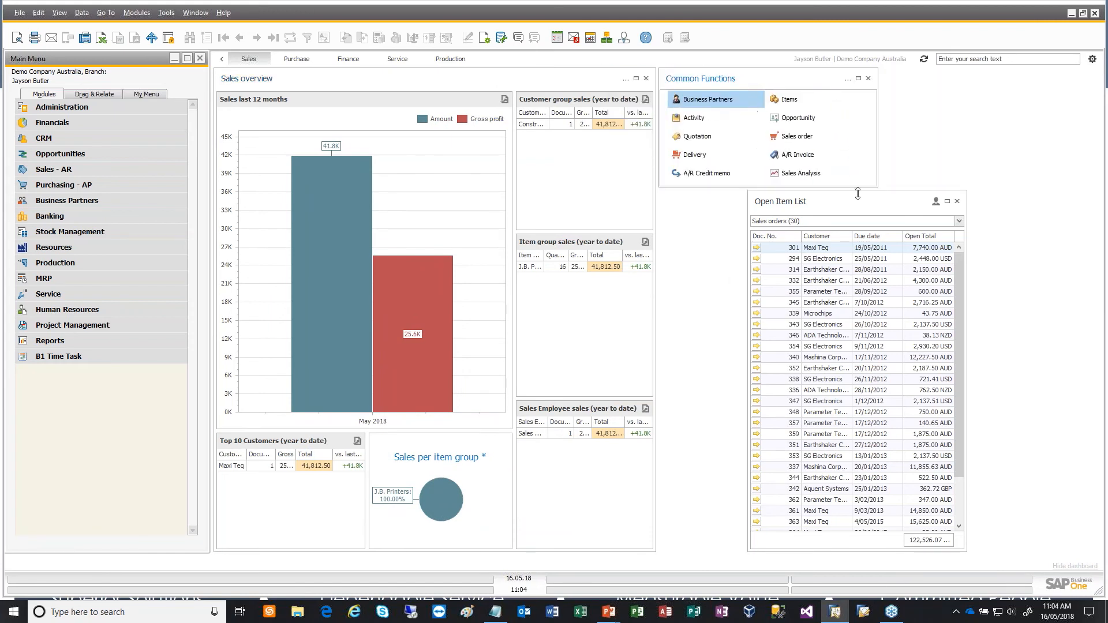
pyautogui.moveTo(861, 207); pyautogui.dragTo(839, 222)
pyautogui.click(840, 222)
pyautogui.click(838, 203)
pyautogui.moveTo(838, 204); pyautogui.dragTo(687, 203)
# - Add the World clock widget to the free space on the Sales dashboard
pyautogui.click(1097, 60)
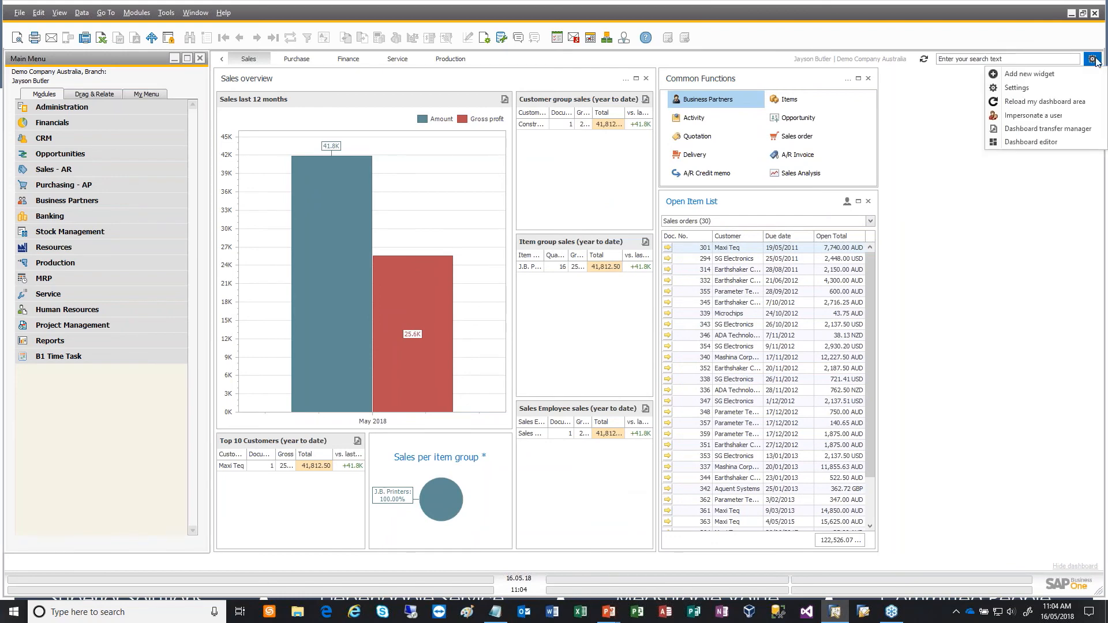
pyautogui.click(1064, 77)
pyautogui.scroll(-5, 389, 360)
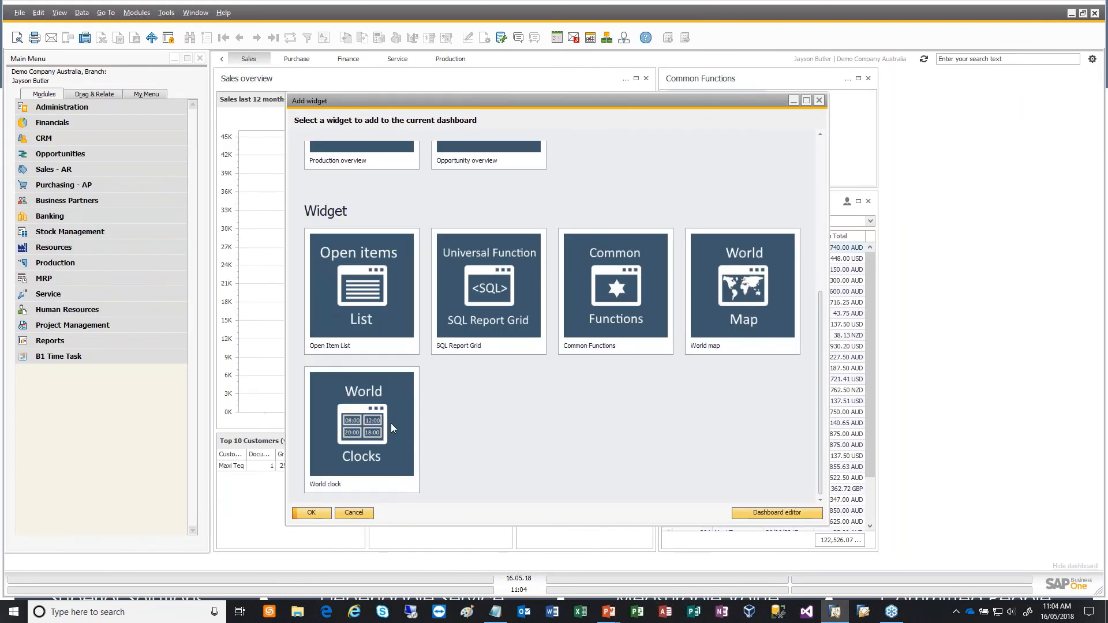
pyautogui.click(391, 424)
pyautogui.click(312, 513)
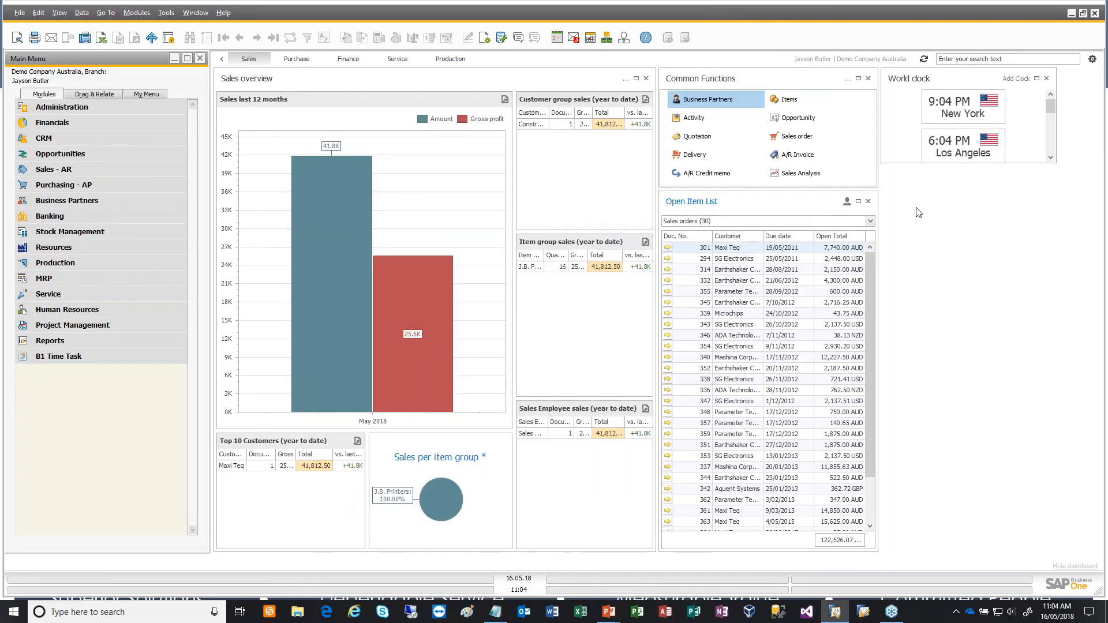
# - Stretch the World clock widget to the full dashboard height, narrow it to one column of clocks and place it at the dashboard's right edge
pyautogui.moveTo(993, 164); pyautogui.dragTo(968, 551)
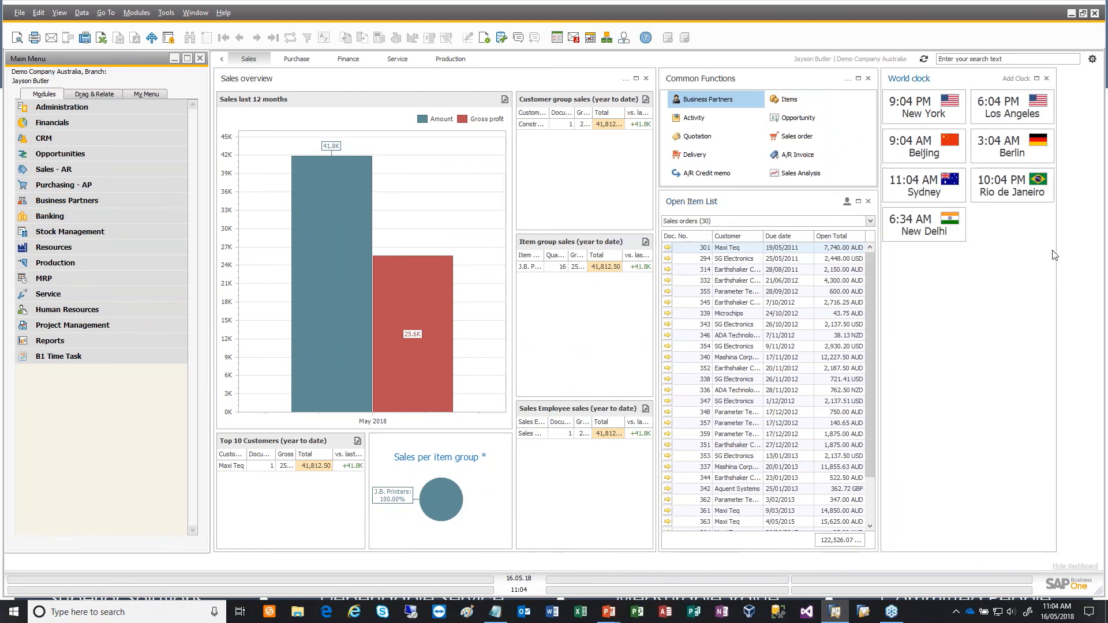
pyautogui.moveTo(1056, 254); pyautogui.dragTo(1011, 251)
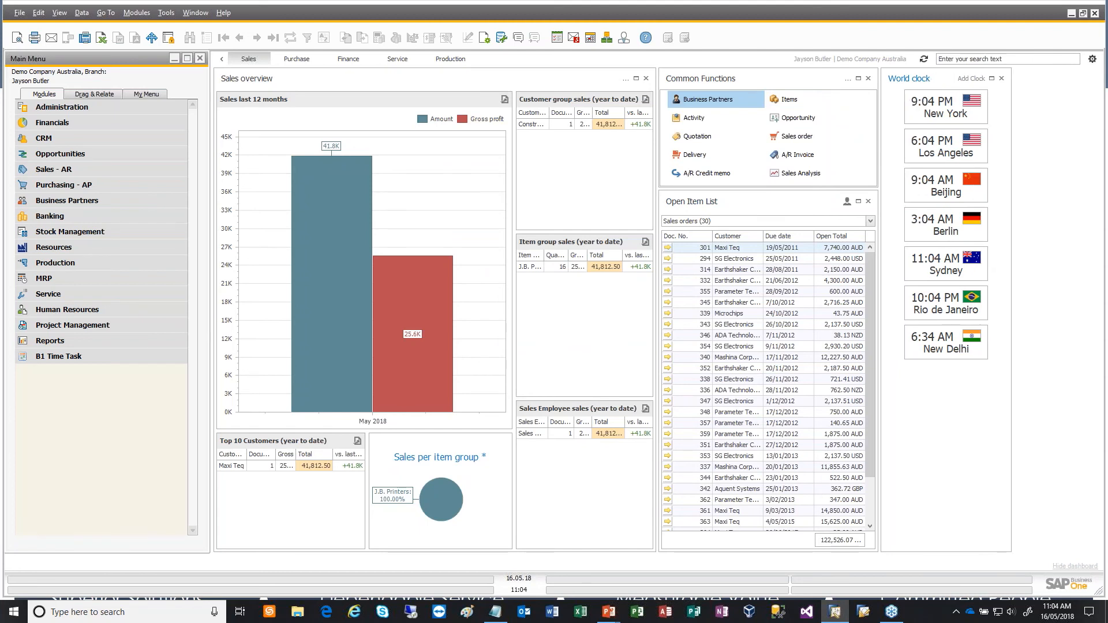
pyautogui.moveTo(919, 81); pyautogui.dragTo(991, 84)
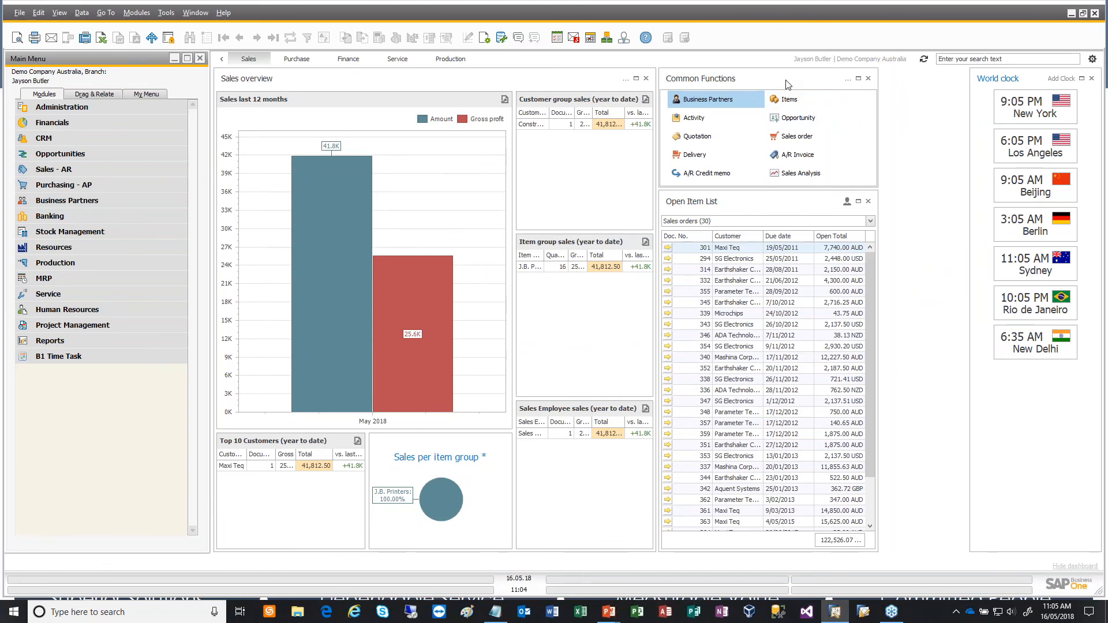
pyautogui.hotkey('alt', 'Tab')
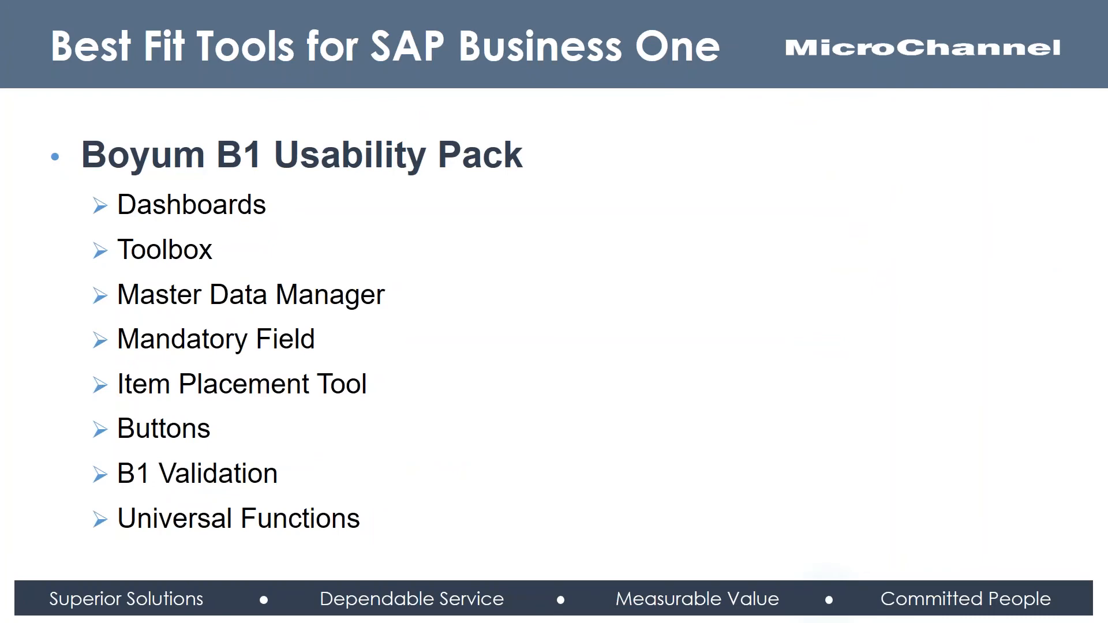
pyautogui.hotkey('alt', 'Tab')
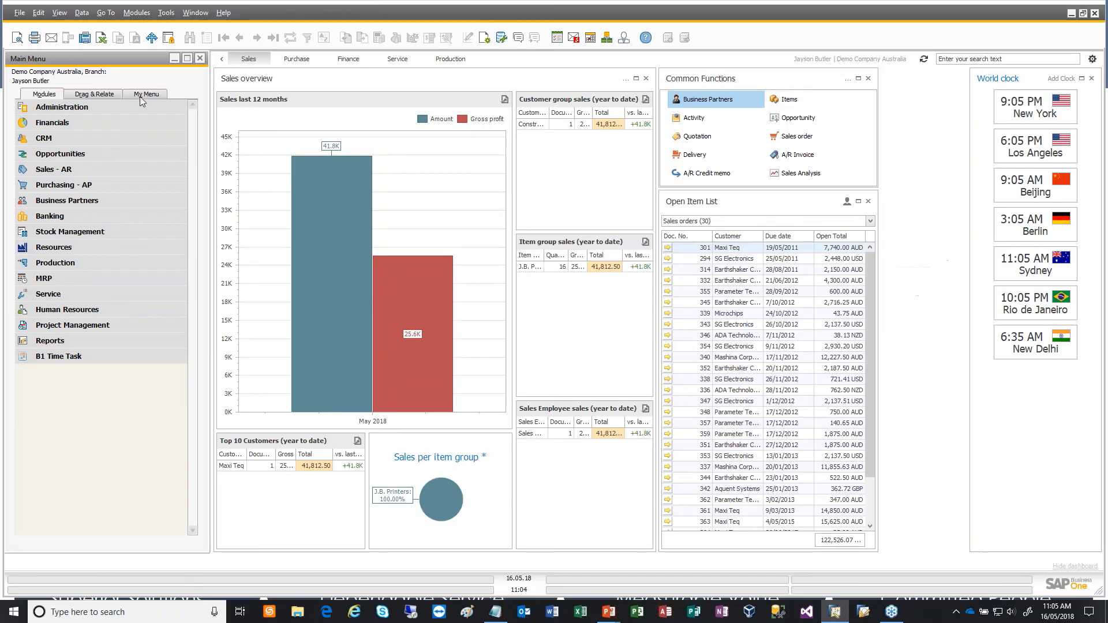
# - Open the Toolbox configuration among the B1 Usability Package's module configurations in the administration add-ons
pyautogui.click(110, 109)
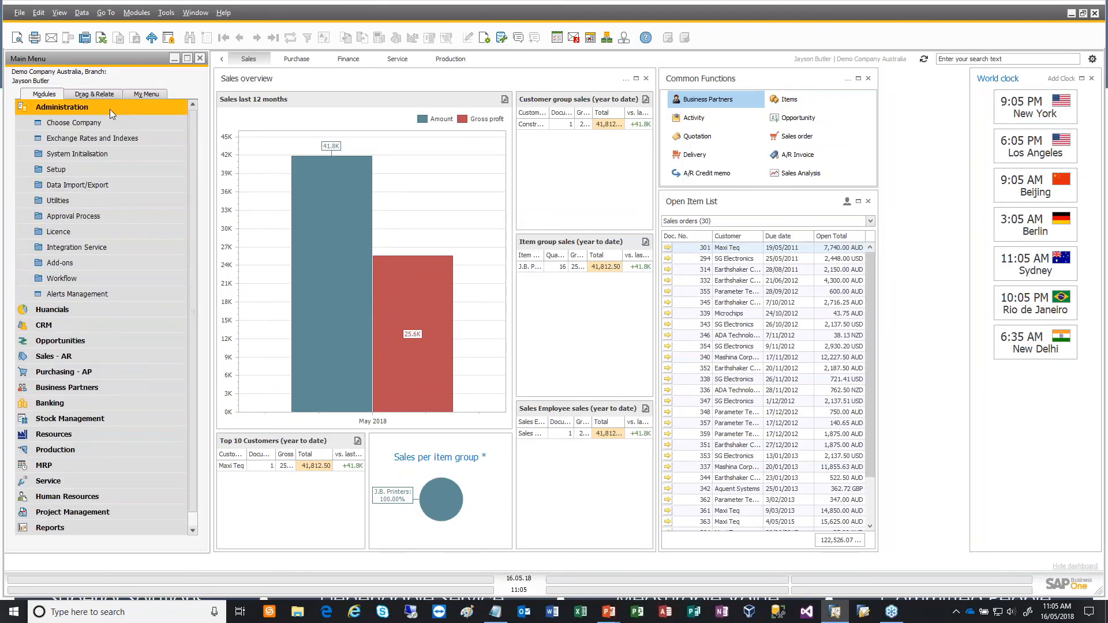
pyautogui.click(81, 267)
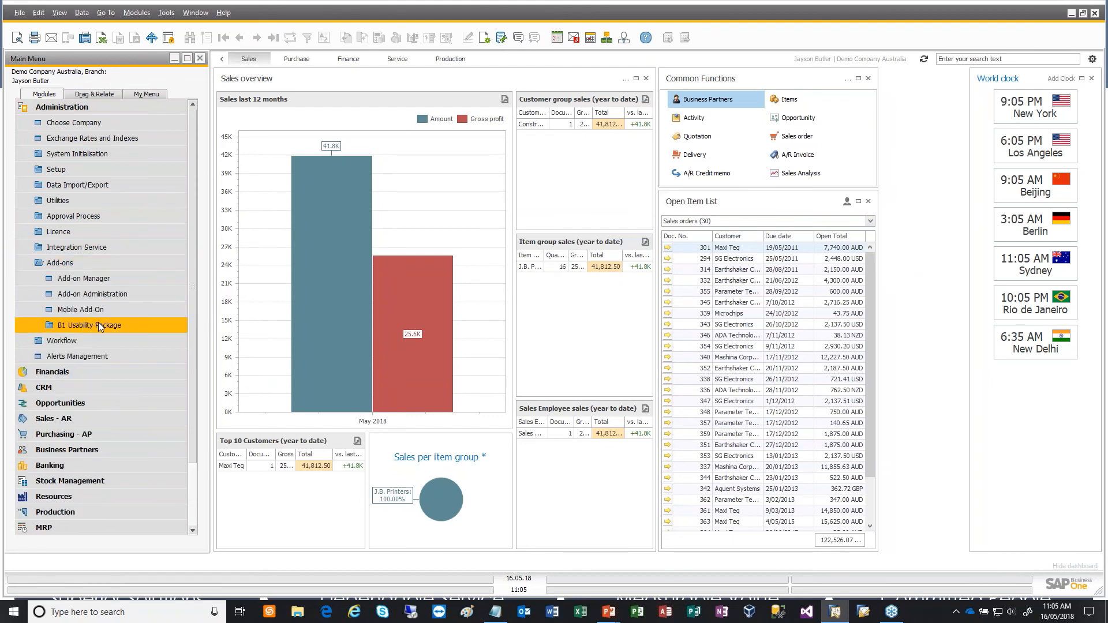
pyautogui.click(100, 327)
pyautogui.scroll(-3, 104, 346)
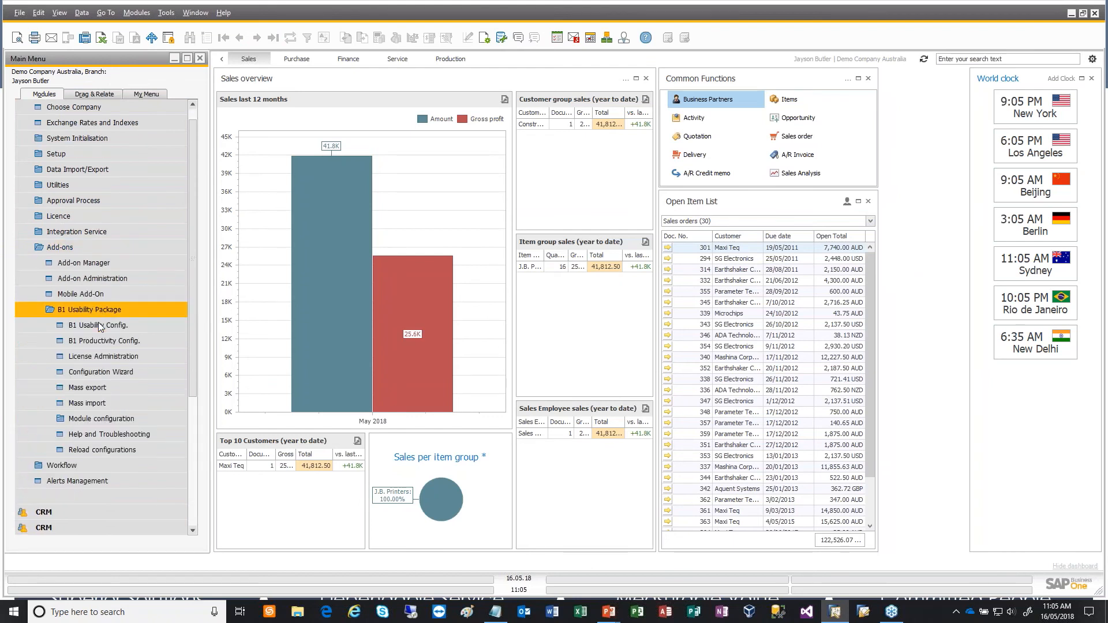
pyautogui.click(115, 390)
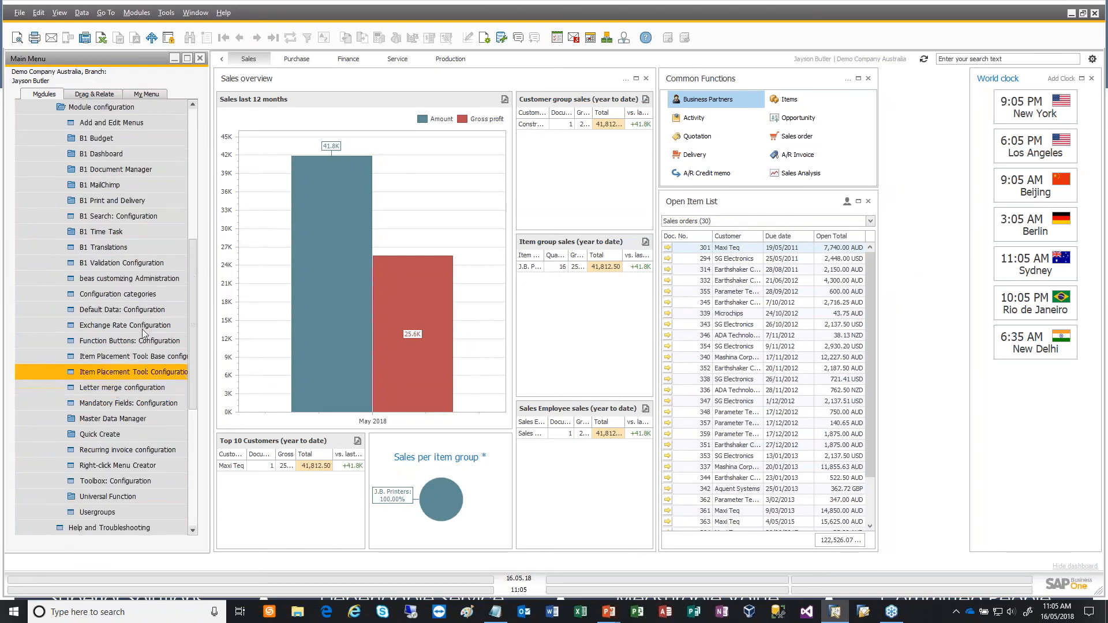
pyautogui.scroll(-5, 96, 375)
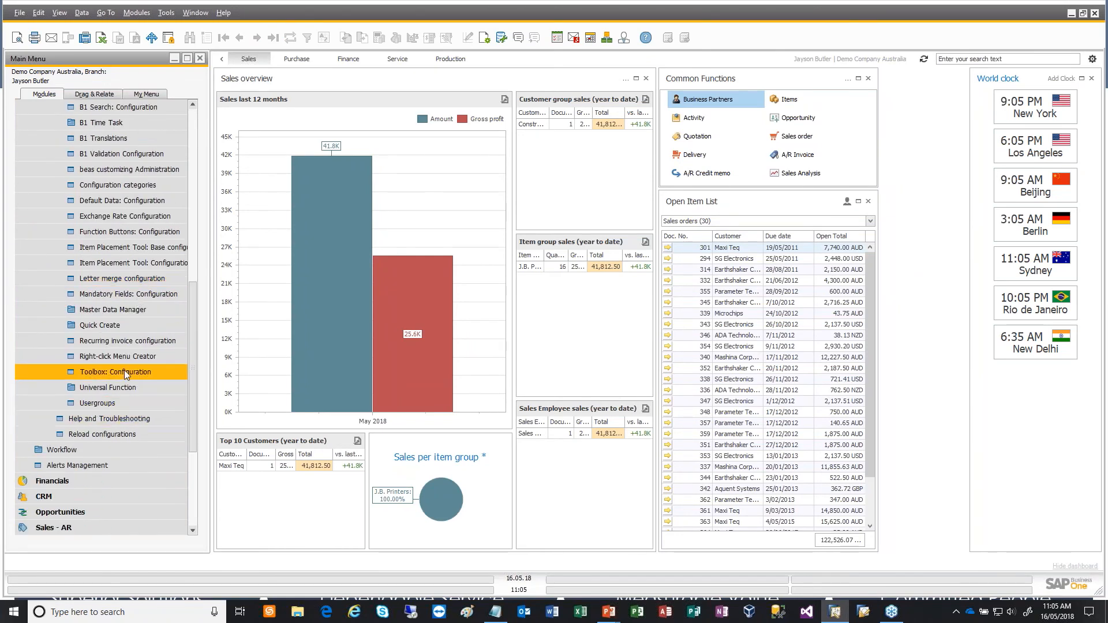
pyautogui.click(127, 373)
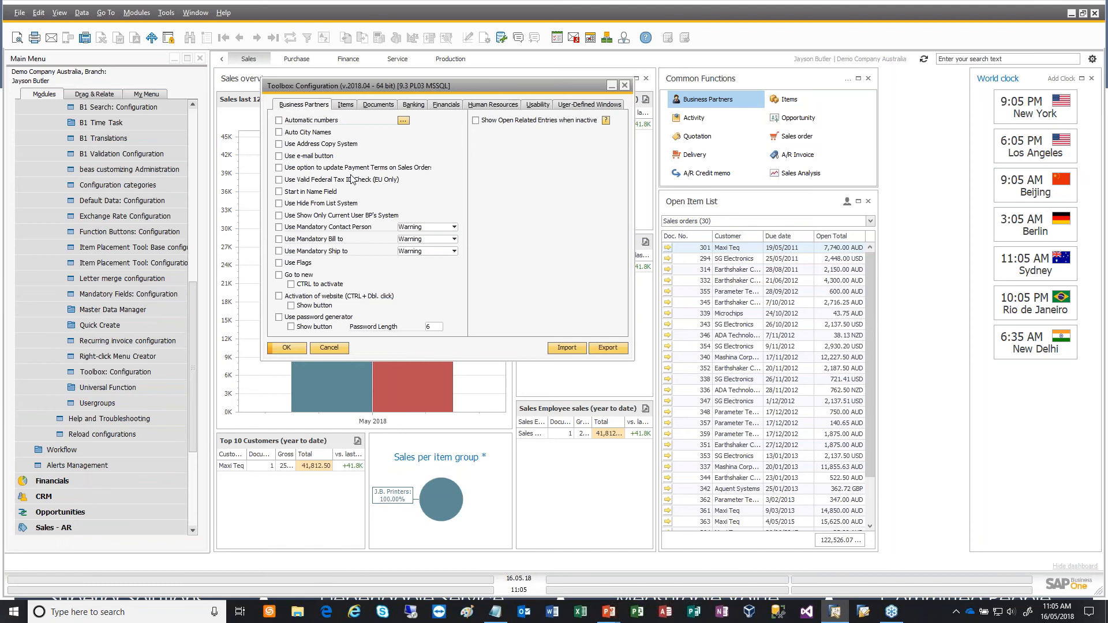
# - Show the Toolbox settings for documents and open a blank sales order from Sales - AR to check its starting field
pyautogui.click(390, 108)
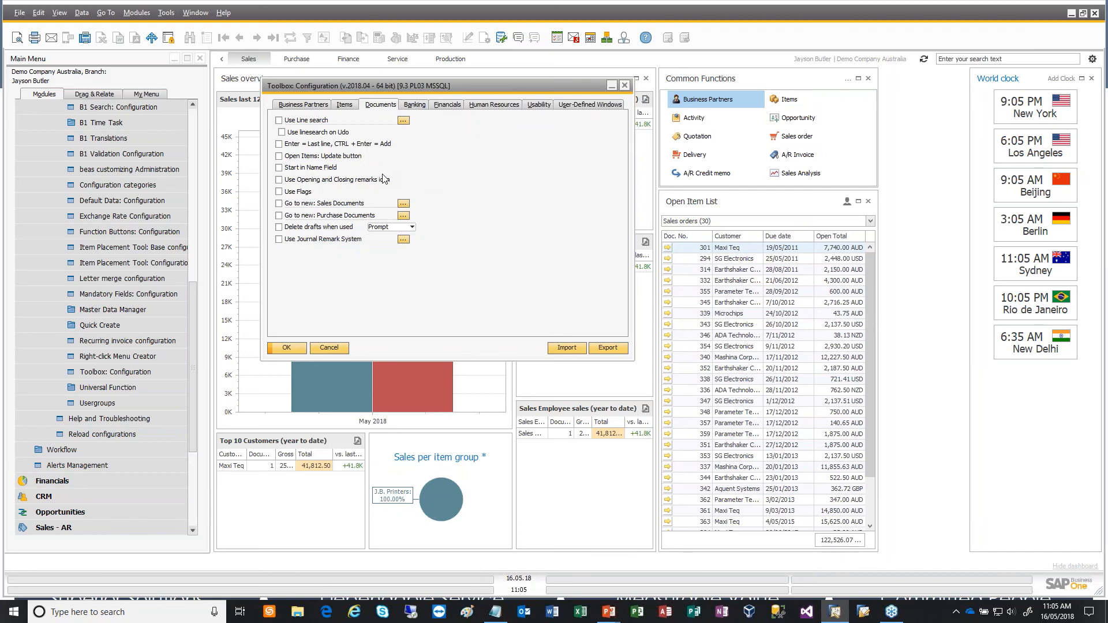
pyautogui.moveTo(194, 400); pyautogui.dragTo(195, 508)
pyautogui.click(82, 345)
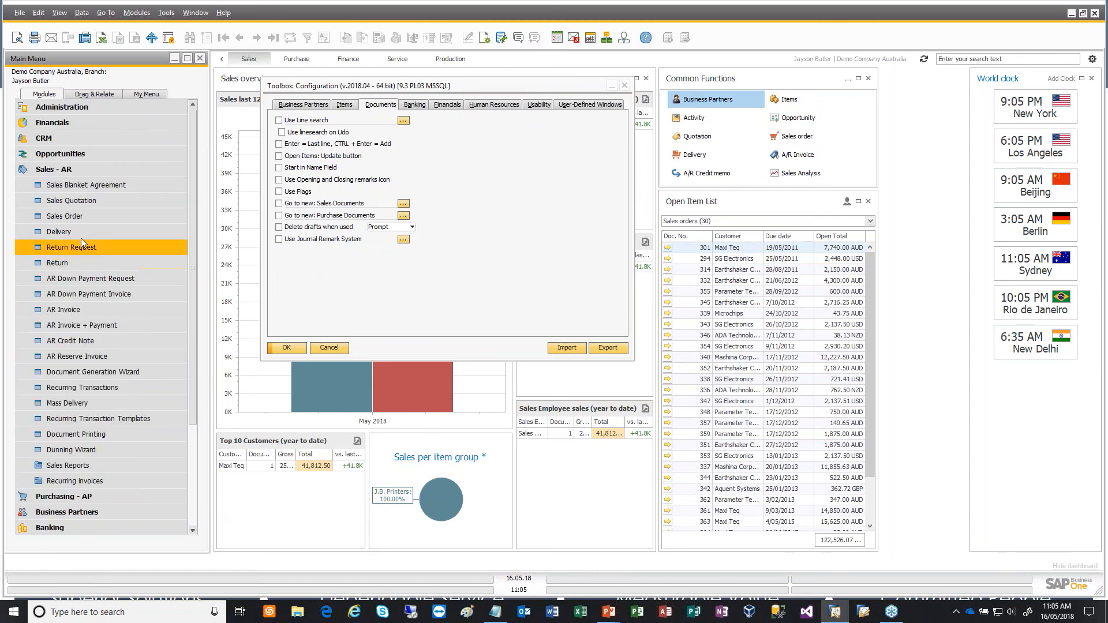
pyautogui.click(85, 217)
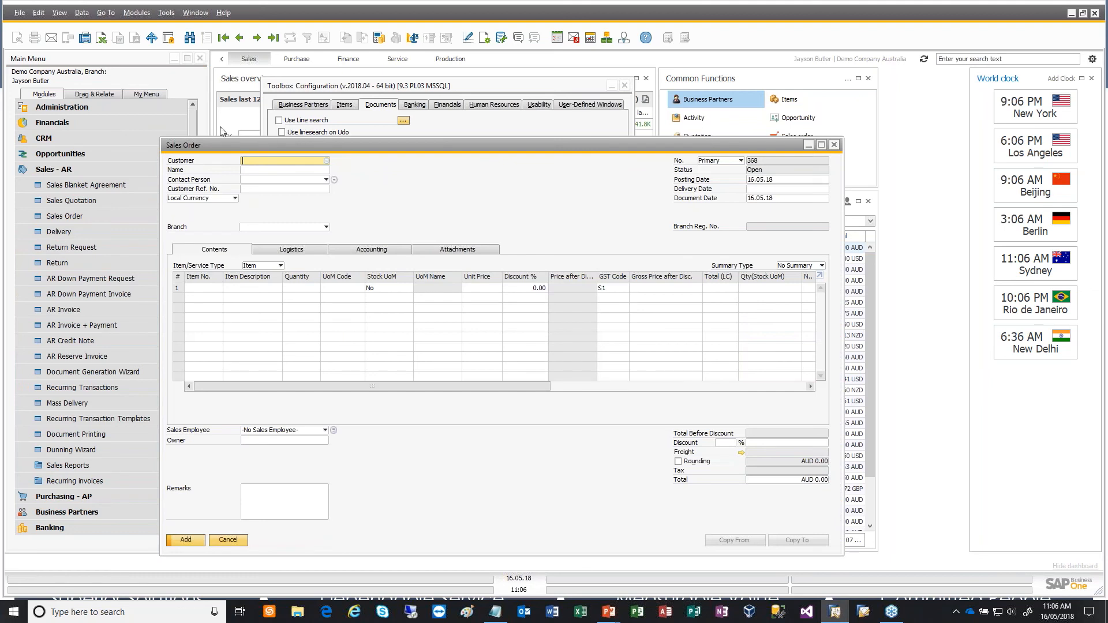
pyautogui.click(262, 173)
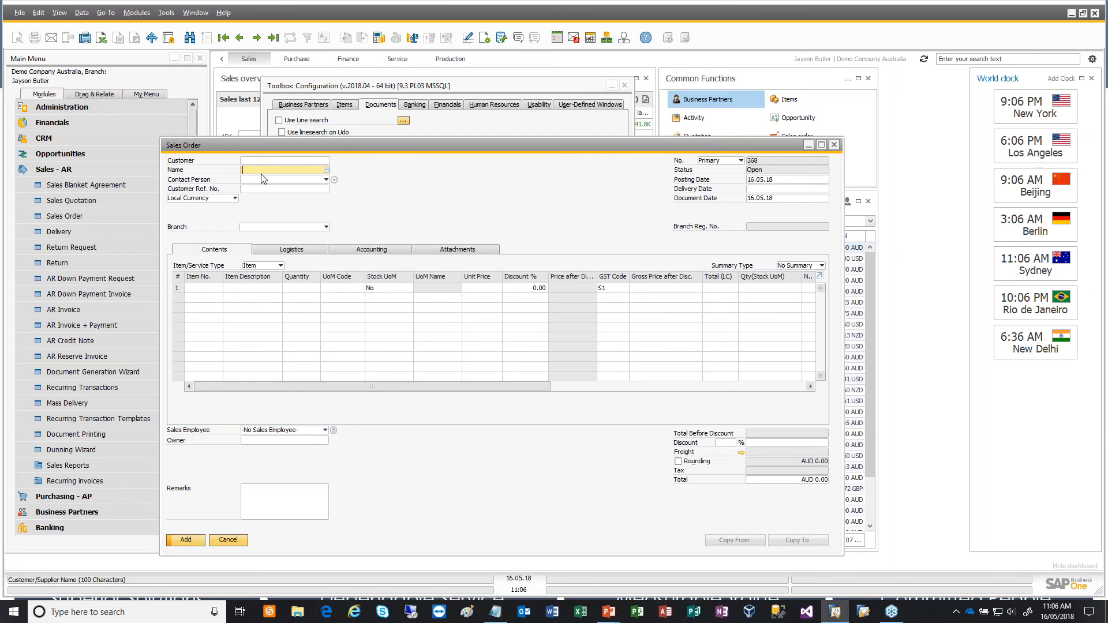
# - Enable Start in Name Field in the Toolbox document settings and update the configuration
pyautogui.click(486, 131)
pyautogui.click(321, 169)
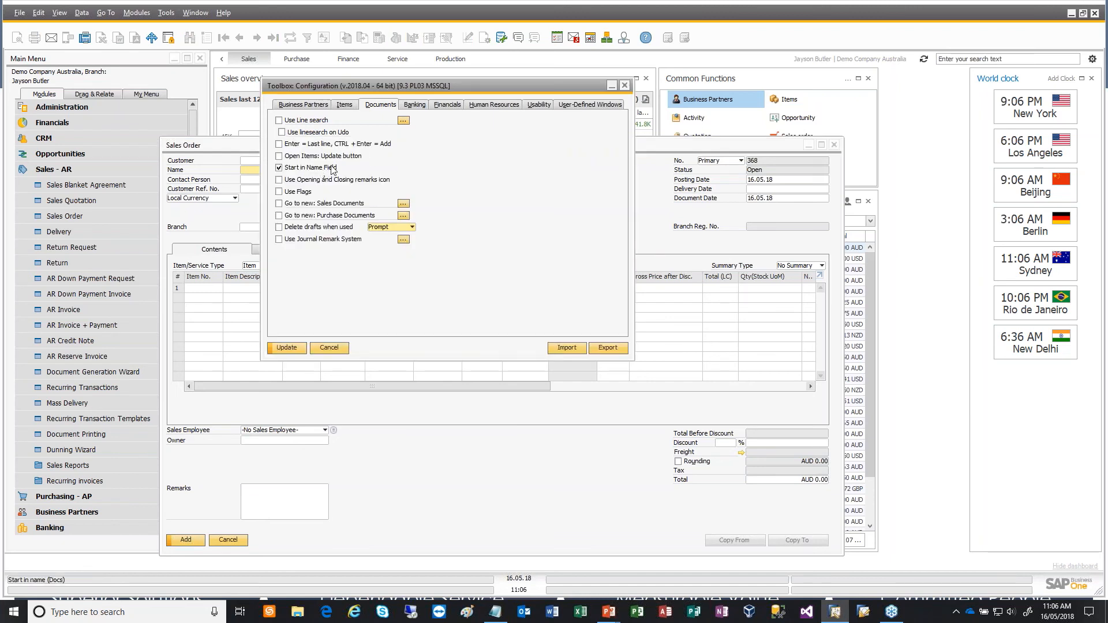
pyautogui.click(293, 349)
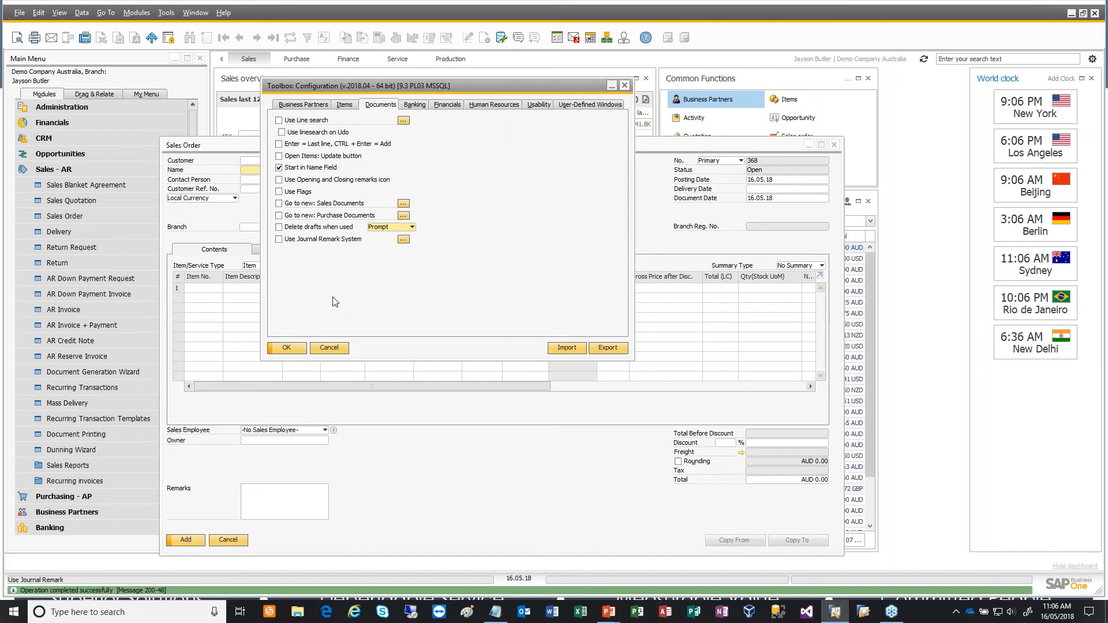
# - Discard the open sales order and open a fresh one to check its starting field, closing it when done
pyautogui.click(225, 540)
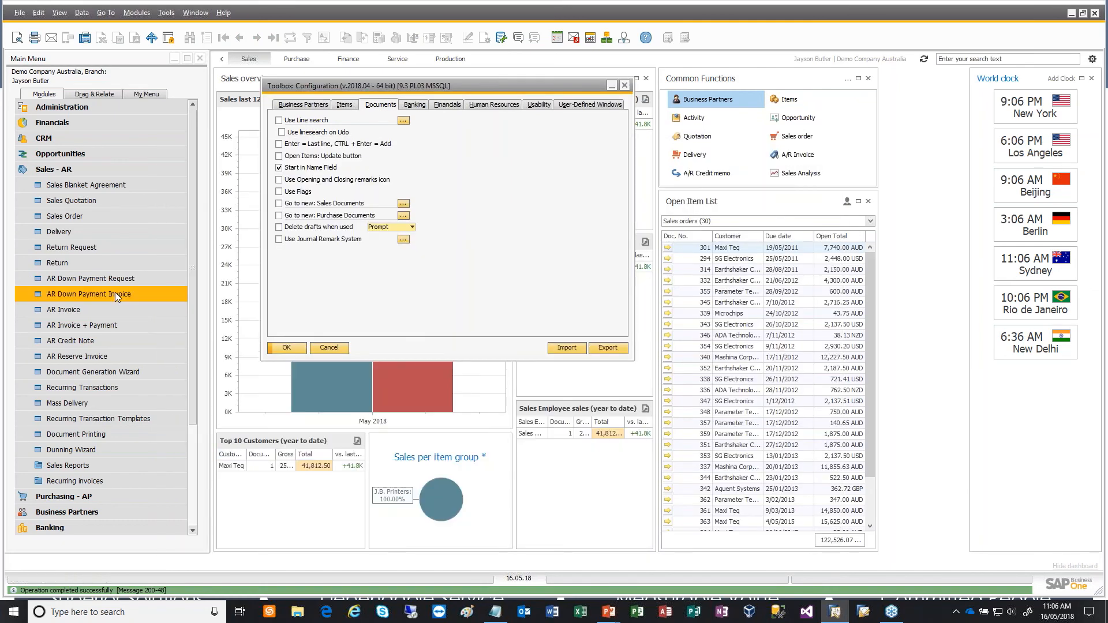
pyautogui.click(89, 217)
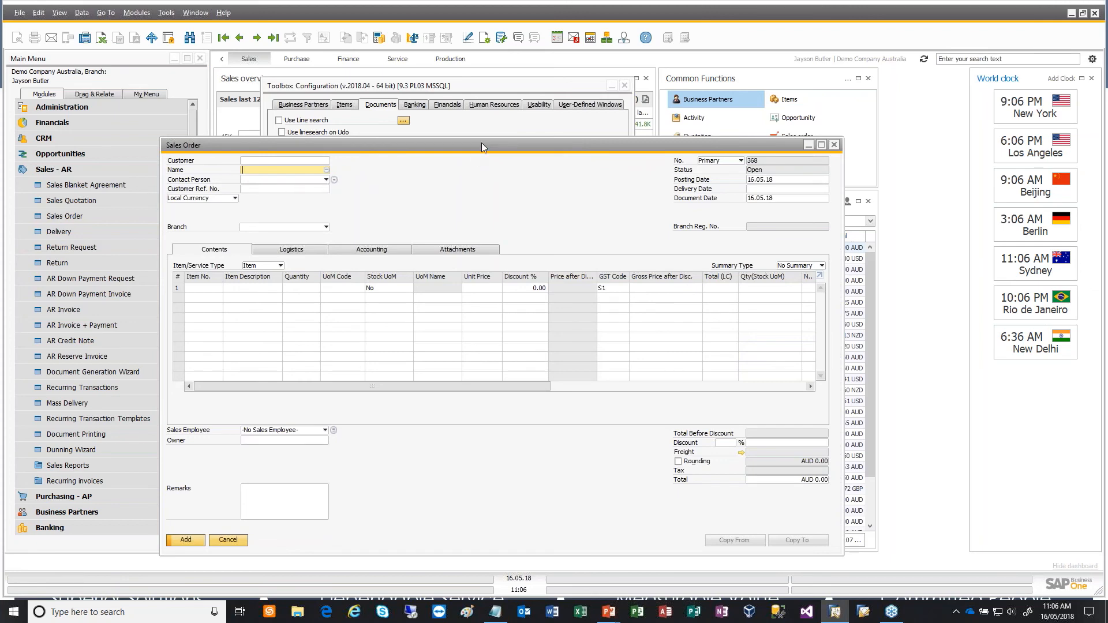
pyautogui.click(835, 146)
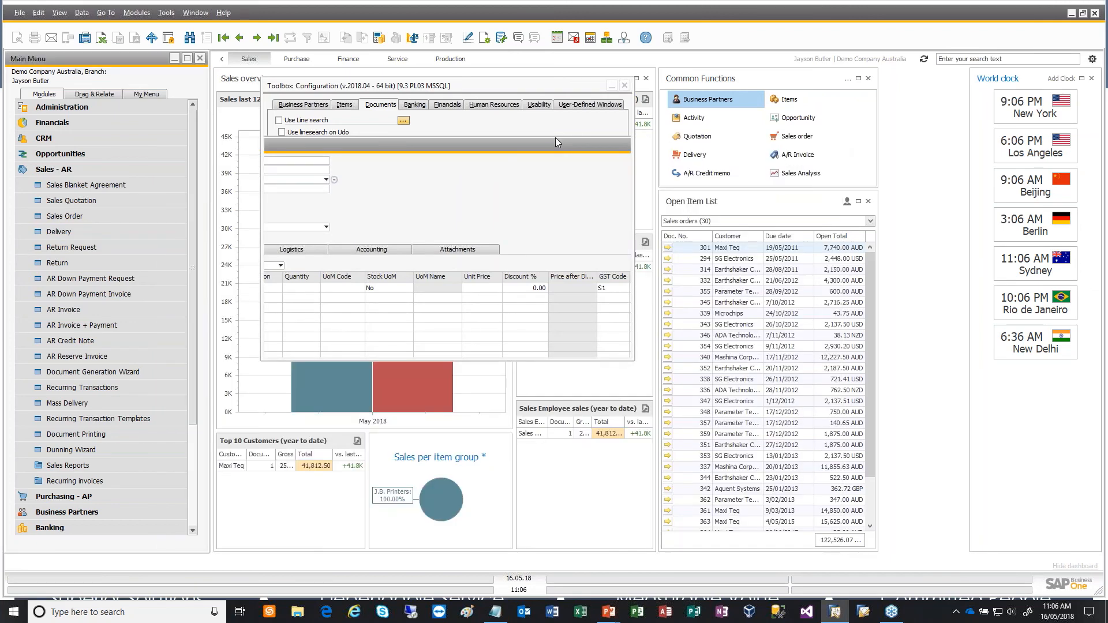
# - Enable Go to new: Sales Documents in the Toolbox document settings and open a new sales order
pyautogui.click(544, 195)
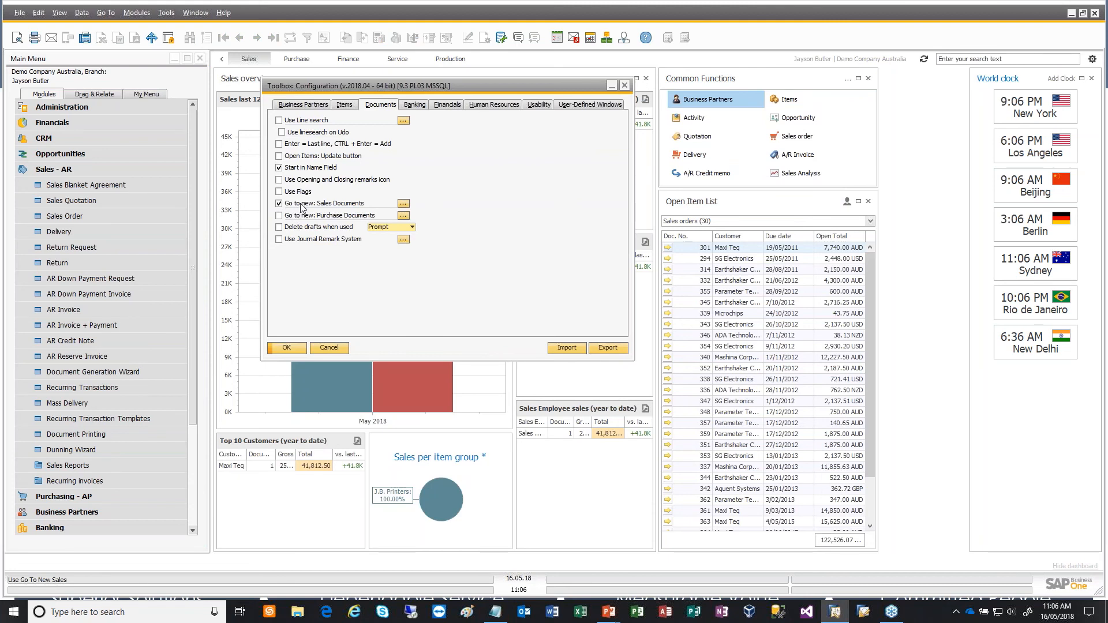
pyautogui.click(138, 216)
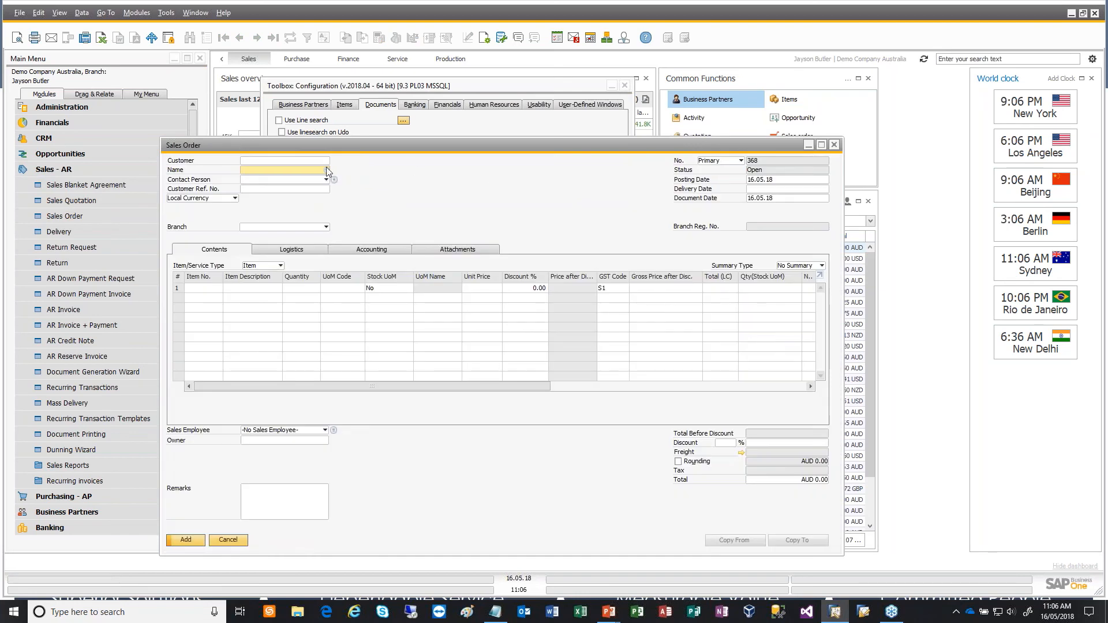
# - Fill in the sales order header with customer Maxi Teq, branch Branch2 and delivery date 16.05.18
pyautogui.click(292, 161)
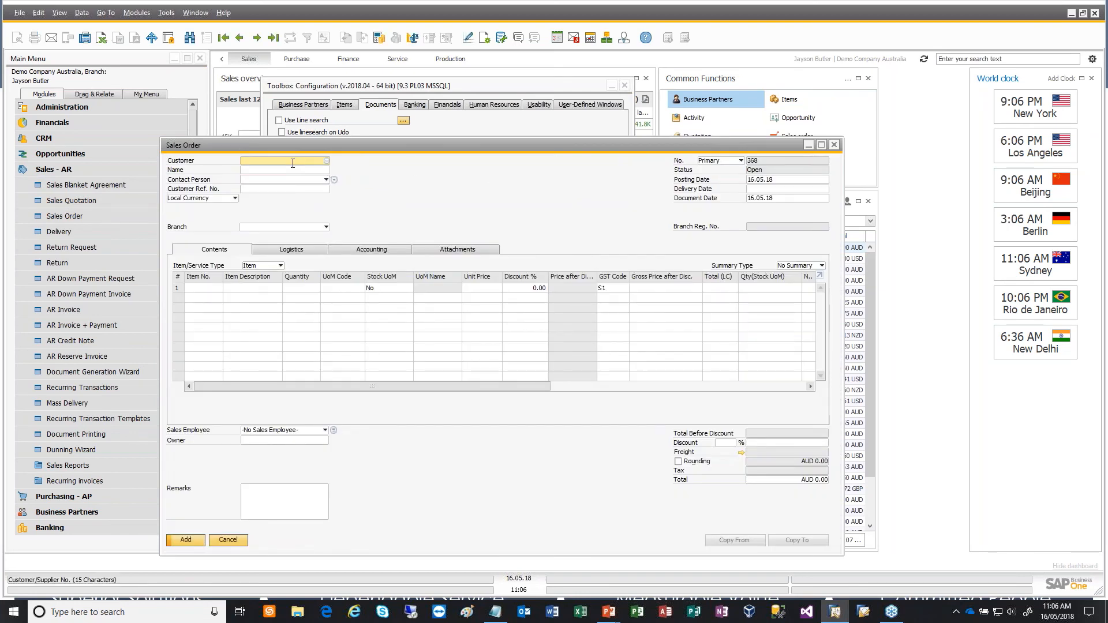
pyautogui.press('Tab')
pyautogui.press('Return')
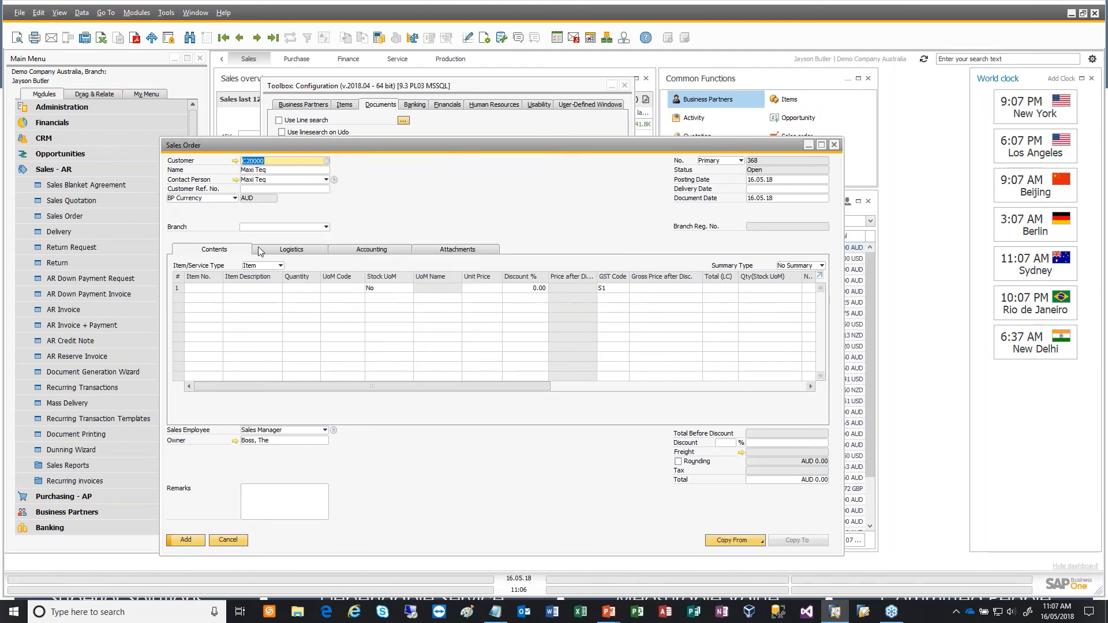
pyautogui.click(212, 288)
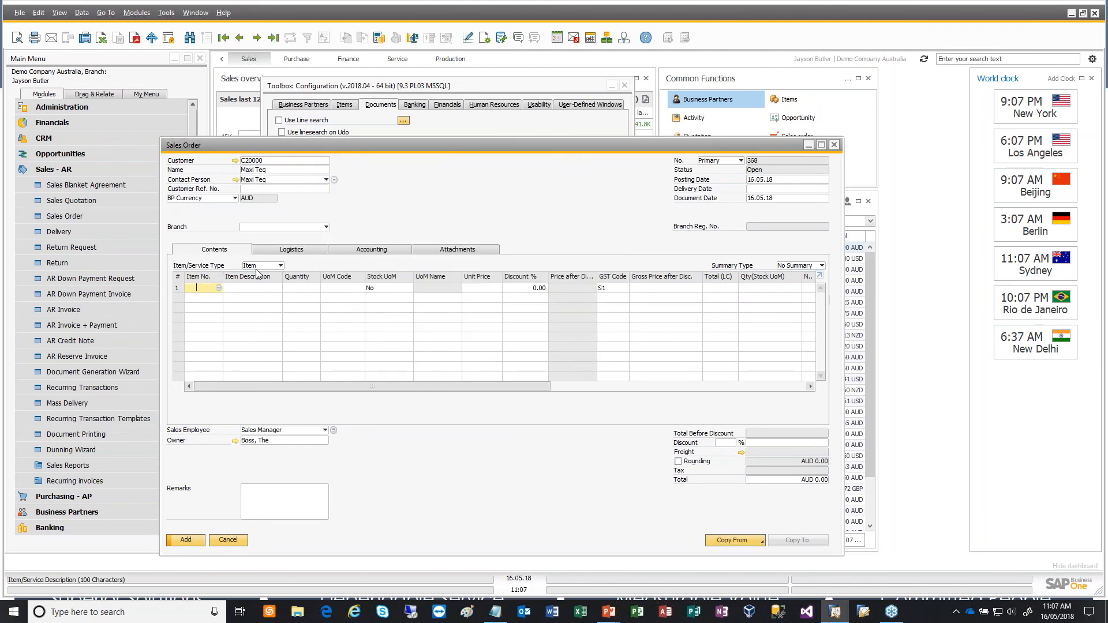
pyautogui.click(326, 227)
pyautogui.click(272, 241)
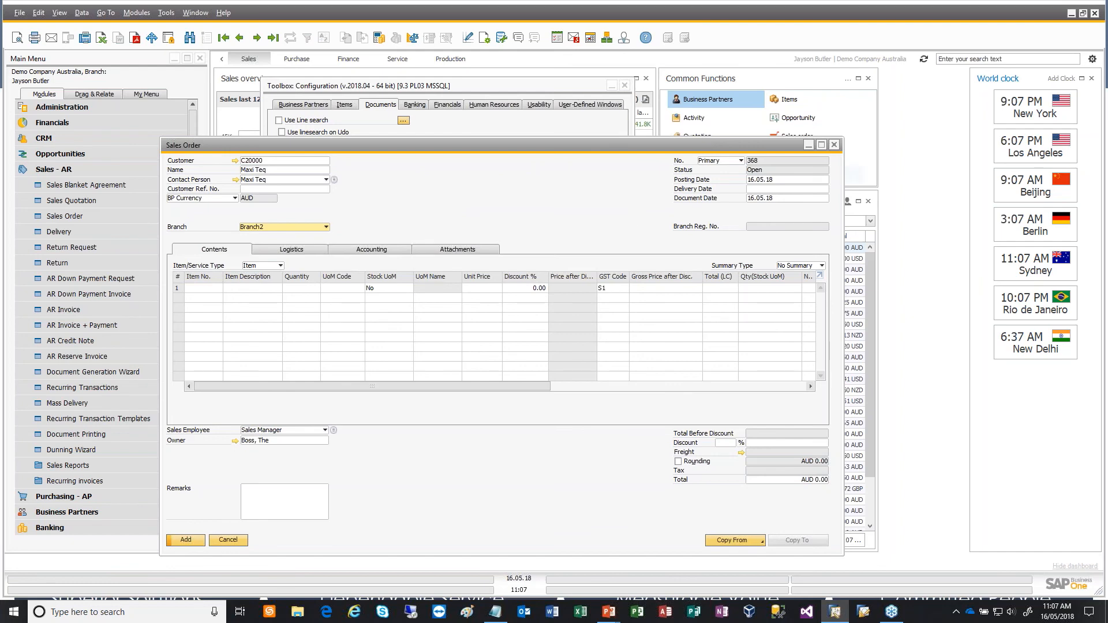
pyautogui.click(786, 190)
pyautogui.write('16.05.18')
pyautogui.press('Tab')
# - Put item A00003 (J.B. Officeprint 1186) on the order's first line, then add the order and bring its saved record back up
pyautogui.click(211, 288)
pyautogui.press('Tab')
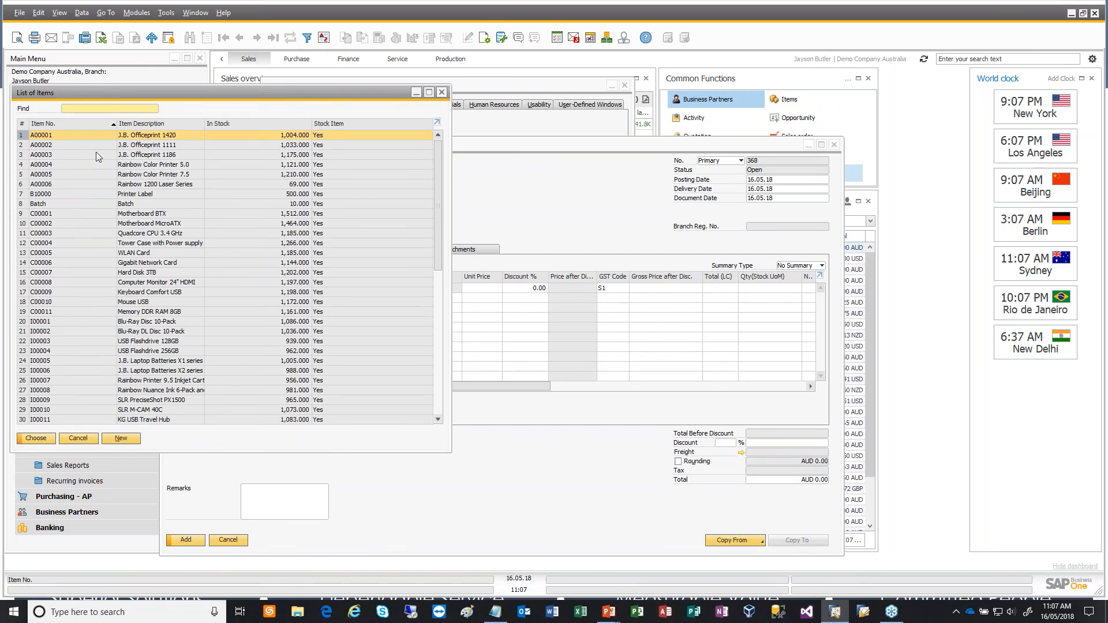
pyautogui.doubleClick(99, 155)
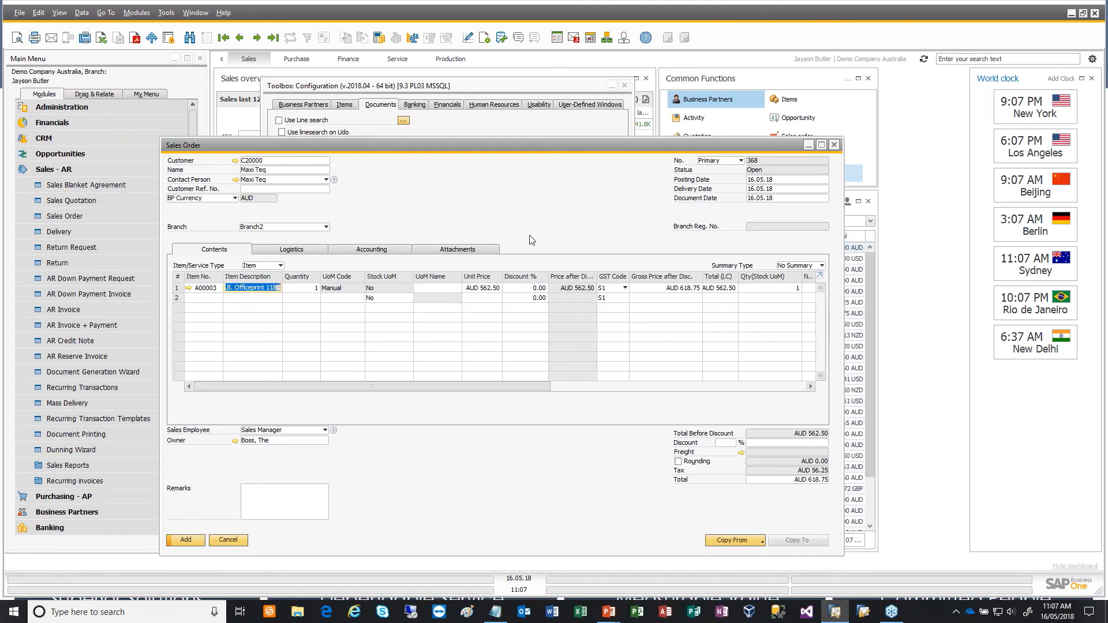
pyautogui.click(187, 542)
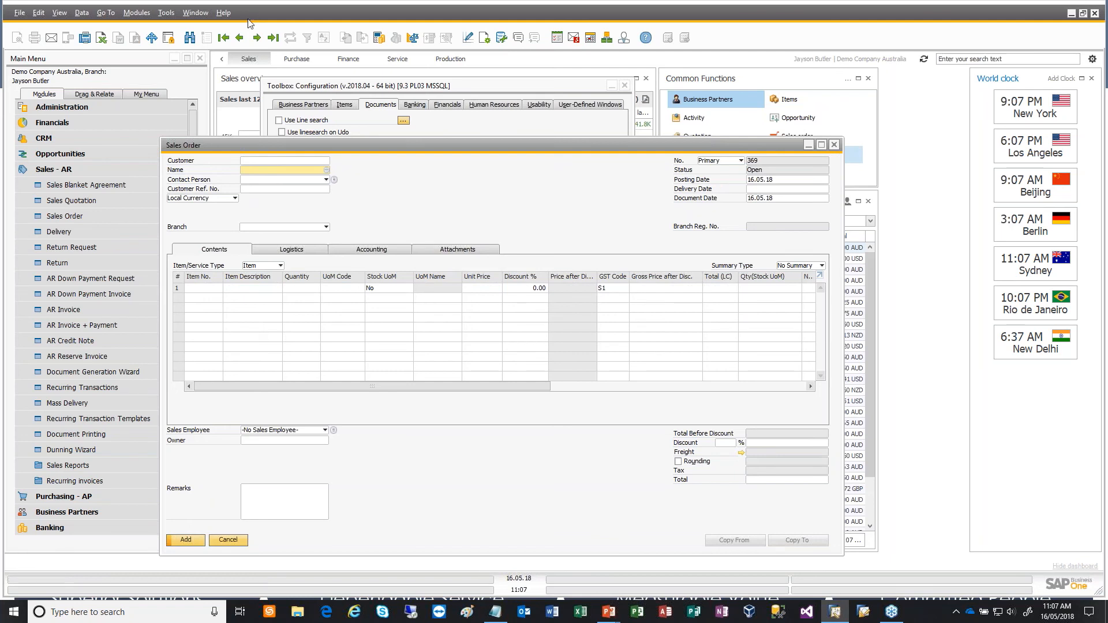
pyautogui.click(239, 38)
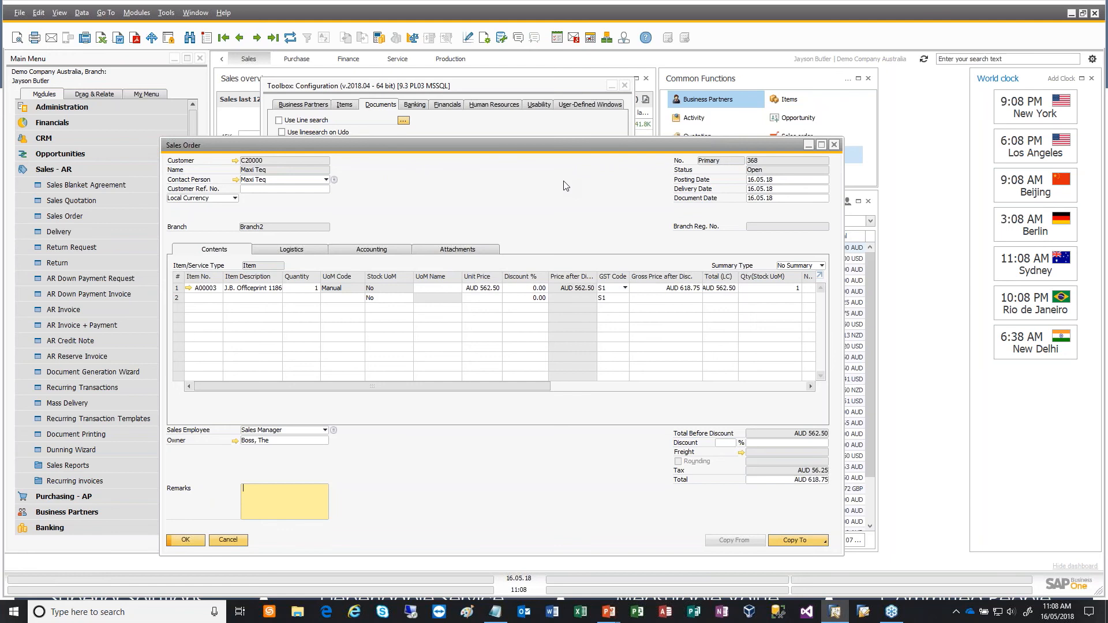
# - Review the document types covered by Go to new: Sales Documents without changing them, and update the Toolbox configuration
pyautogui.click(463, 132)
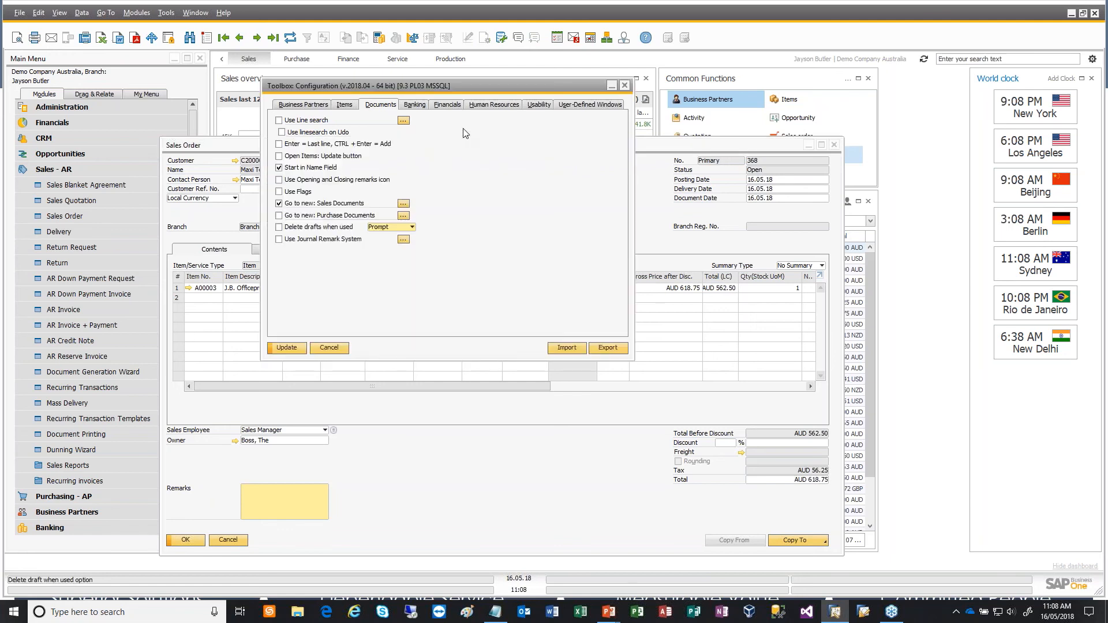
pyautogui.click(403, 205)
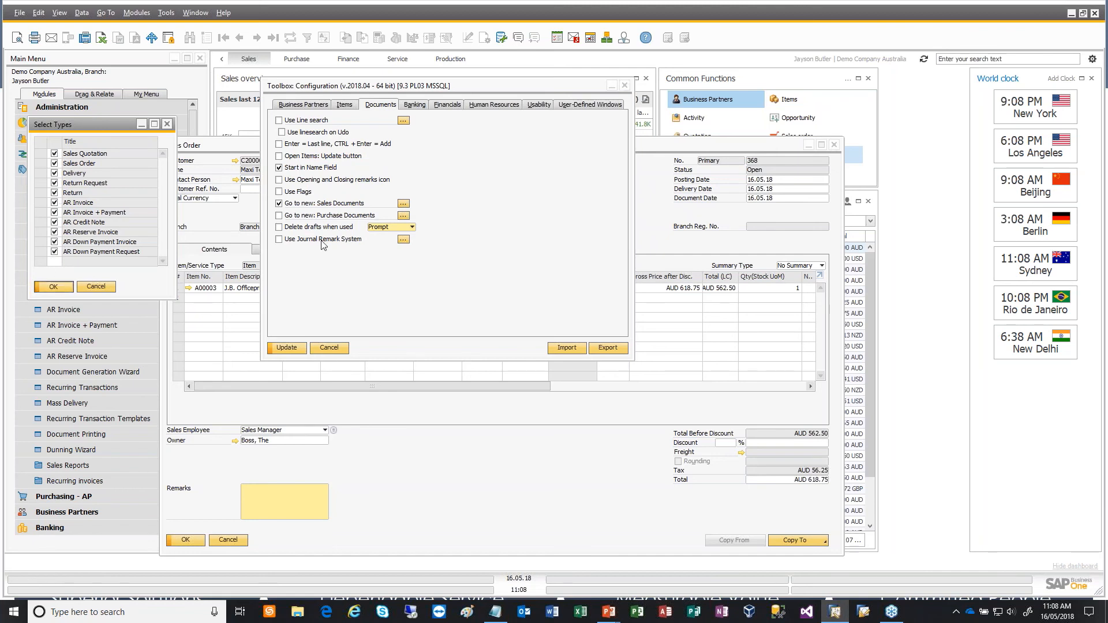
pyautogui.click(95, 286)
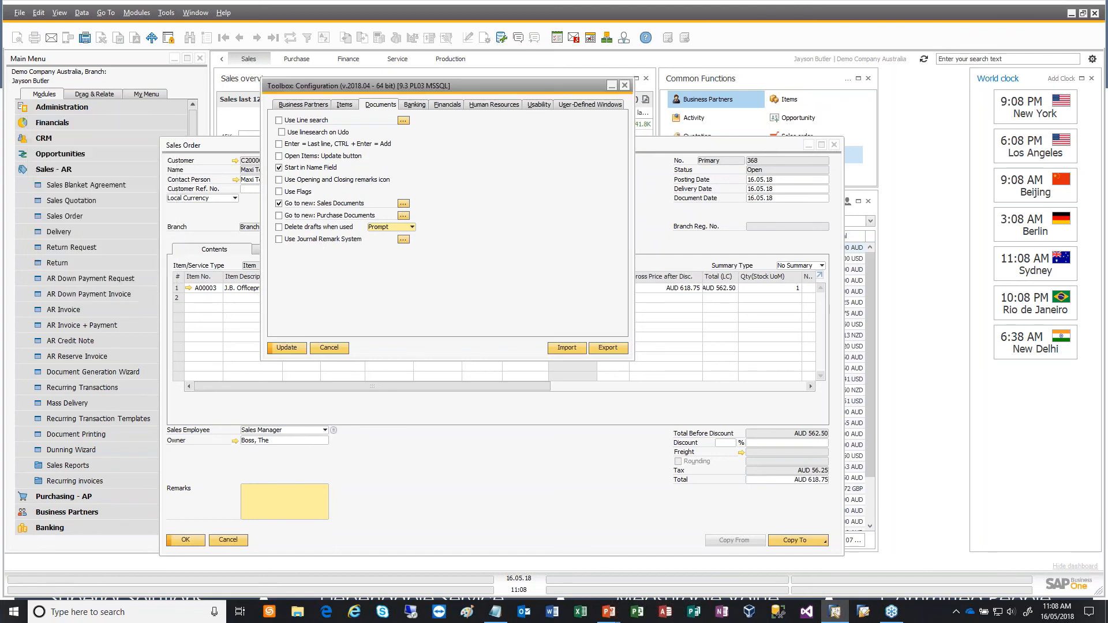
# - Return to the saved sales order and start a new one for customer Parameter Technology
pyautogui.click(453, 452)
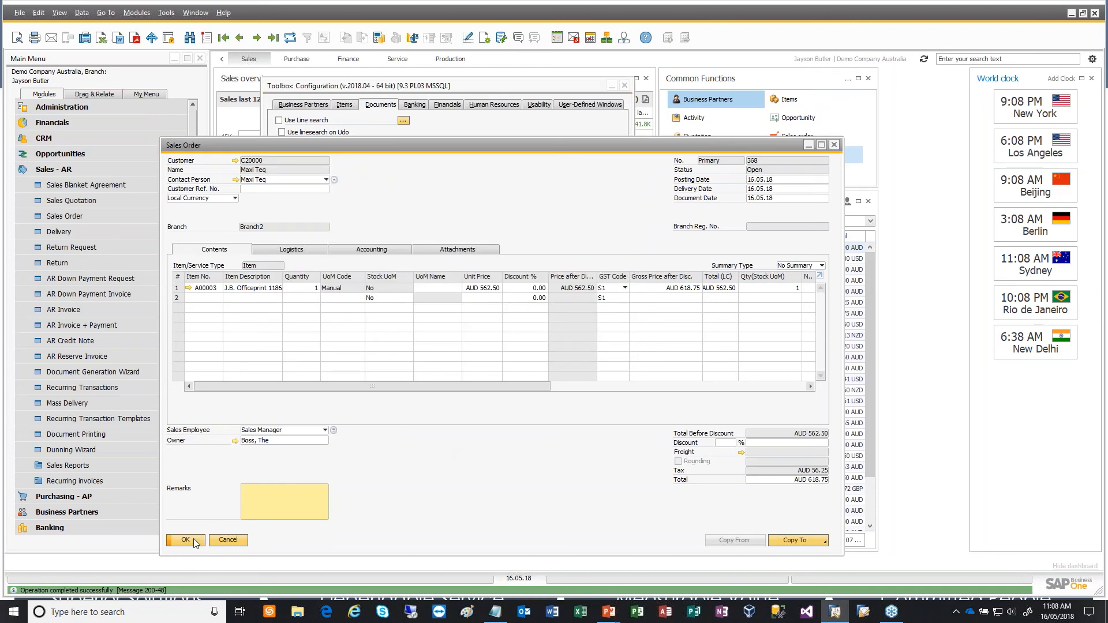
pyautogui.click(206, 38)
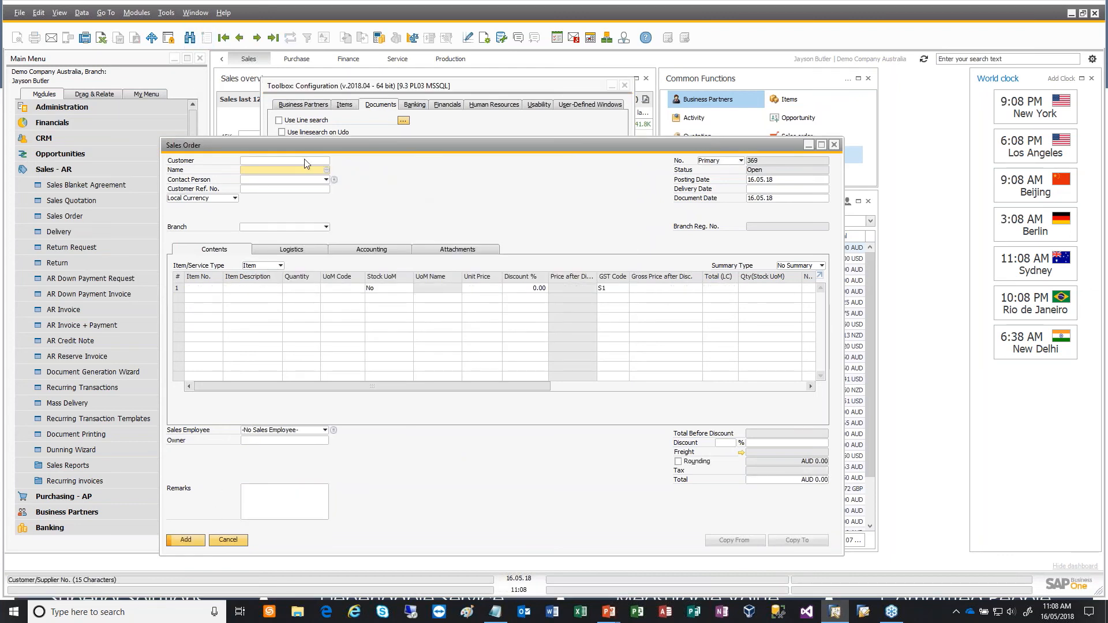
pyautogui.press('Tab')
pyautogui.doubleClick(375, 239)
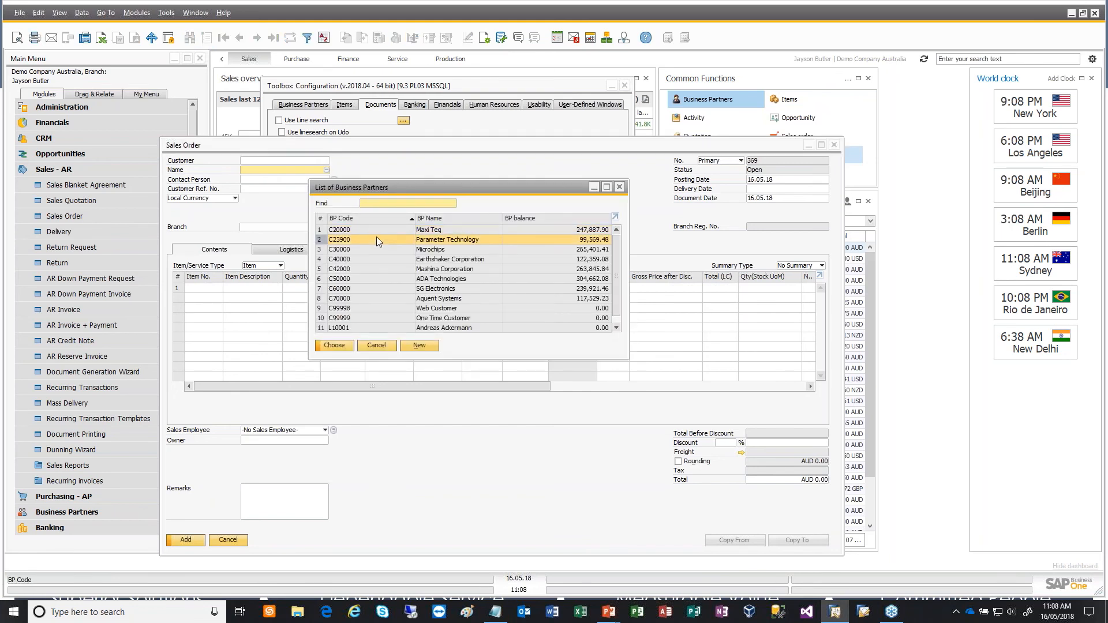
# - Set the new order's branch to Branch2 and its delivery date to 16.05.18
pyautogui.click(265, 230)
pyautogui.click(270, 251)
pyautogui.click(810, 190)
pyautogui.write('t')
pyautogui.press('Tab')
# - Enter item A00003 on the order's first line and try to add the sales order
pyautogui.click(196, 288)
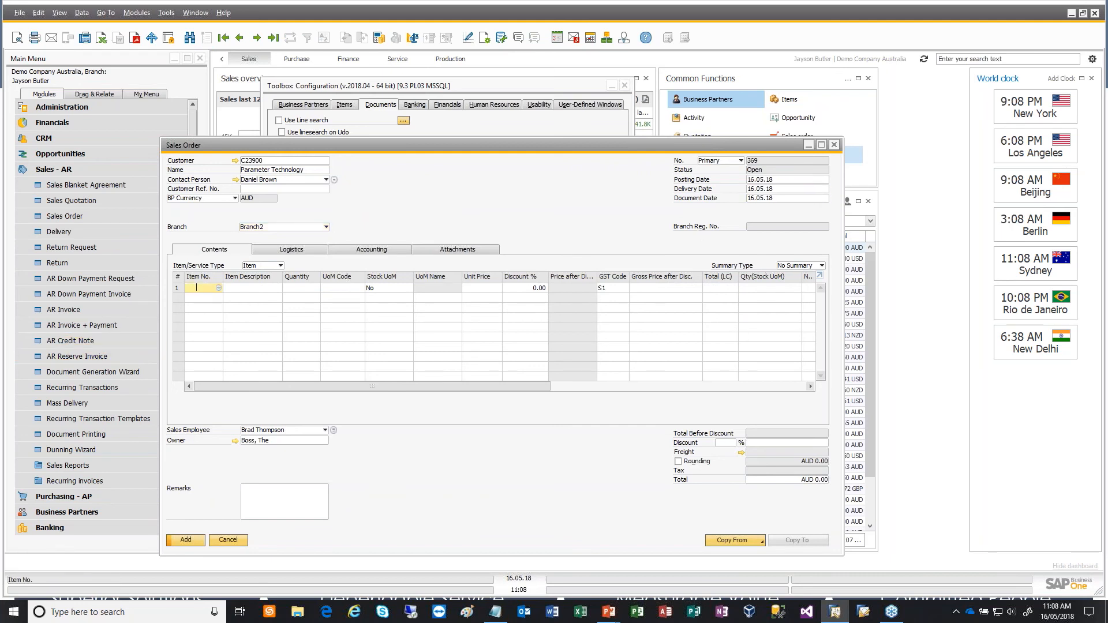
pyautogui.write('A00003')
pyautogui.press('Tab')
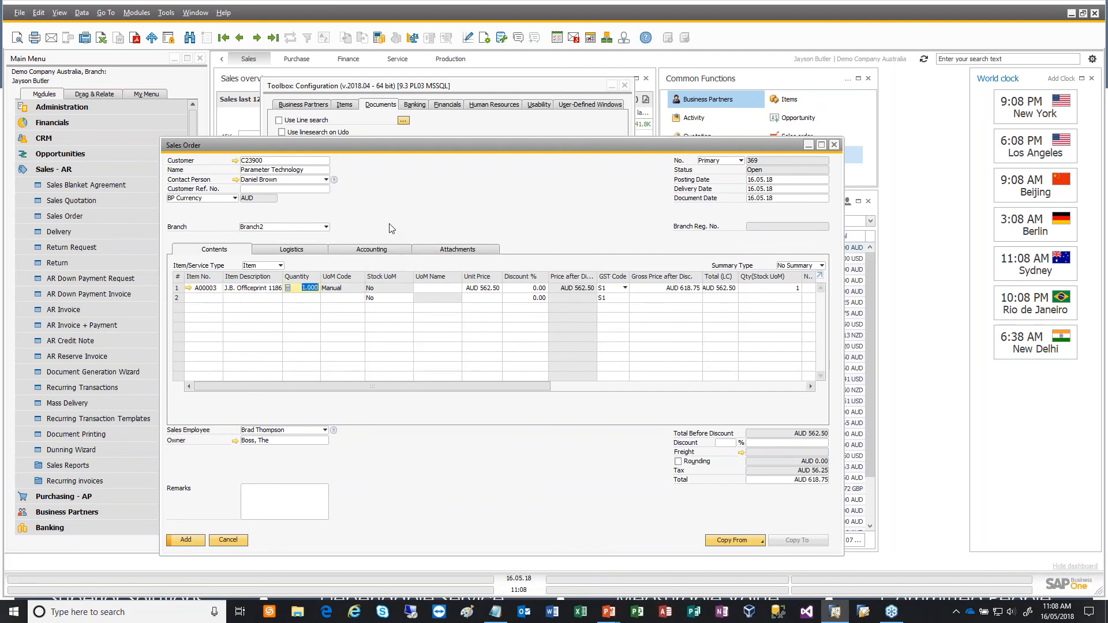
pyautogui.click(190, 540)
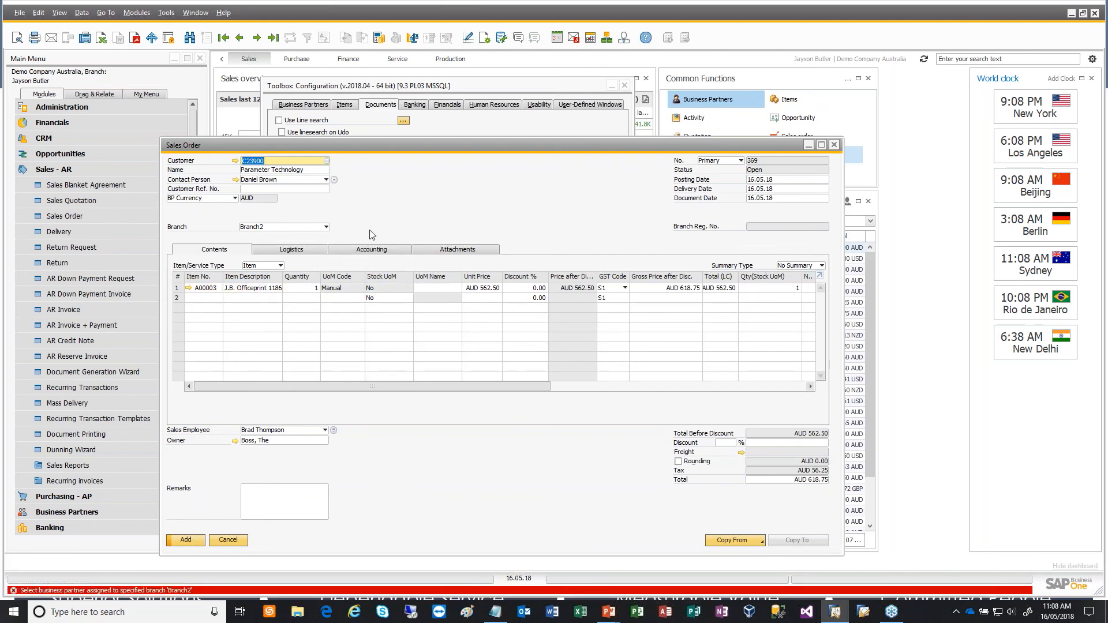
# - Change the sales order's branch to Main and add the order
pyautogui.click(317, 227)
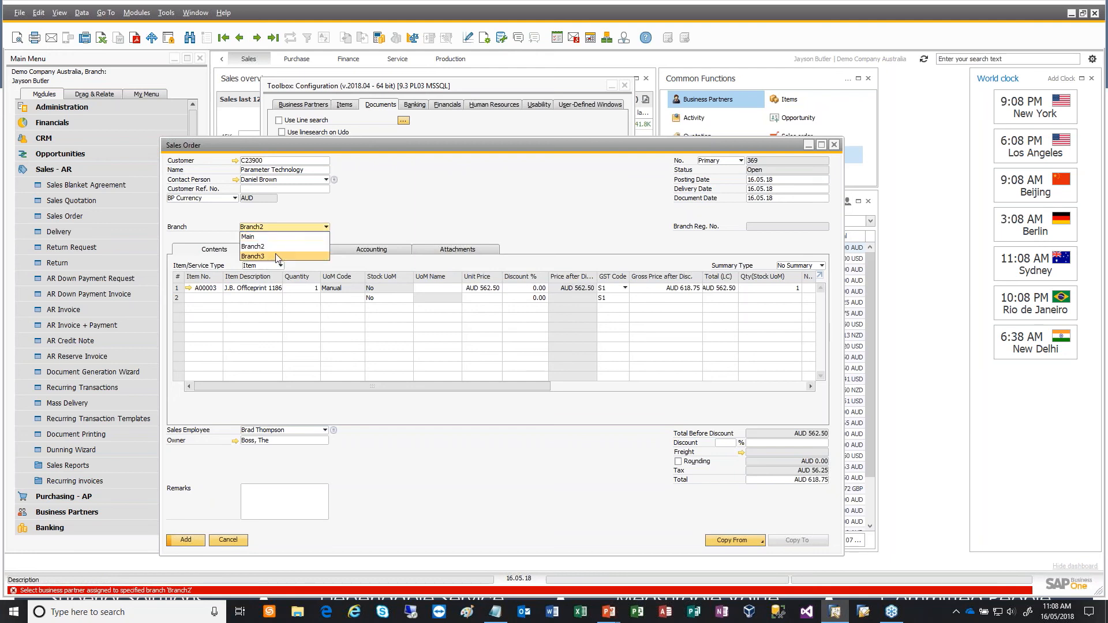
pyautogui.click(281, 238)
pyautogui.click(430, 322)
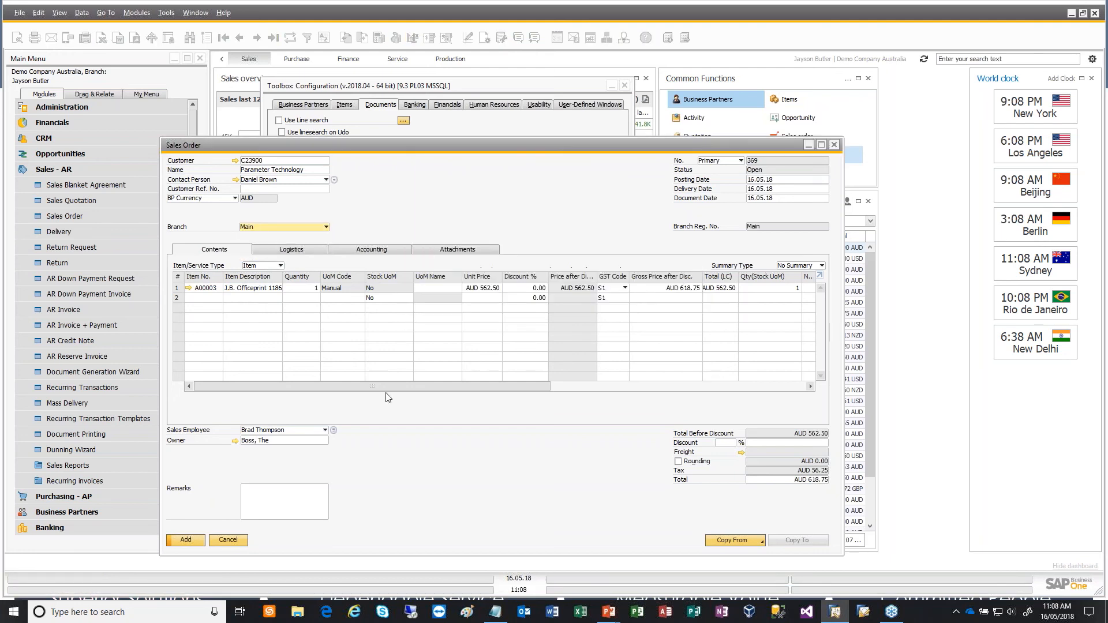
pyautogui.click(186, 540)
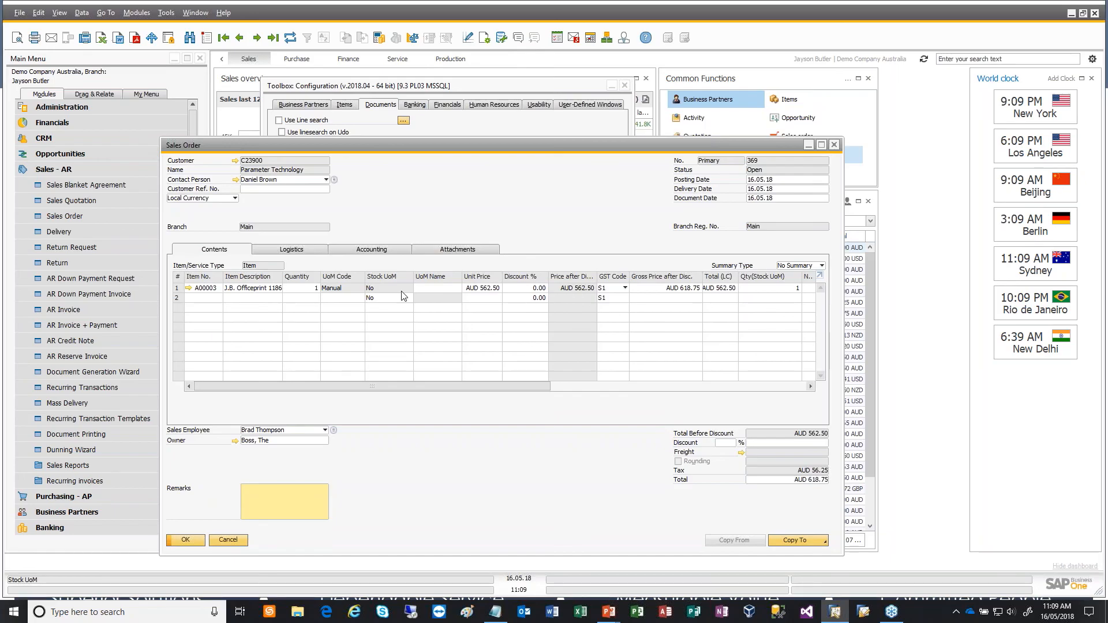
pyautogui.hotkey('alt', 'Tab')
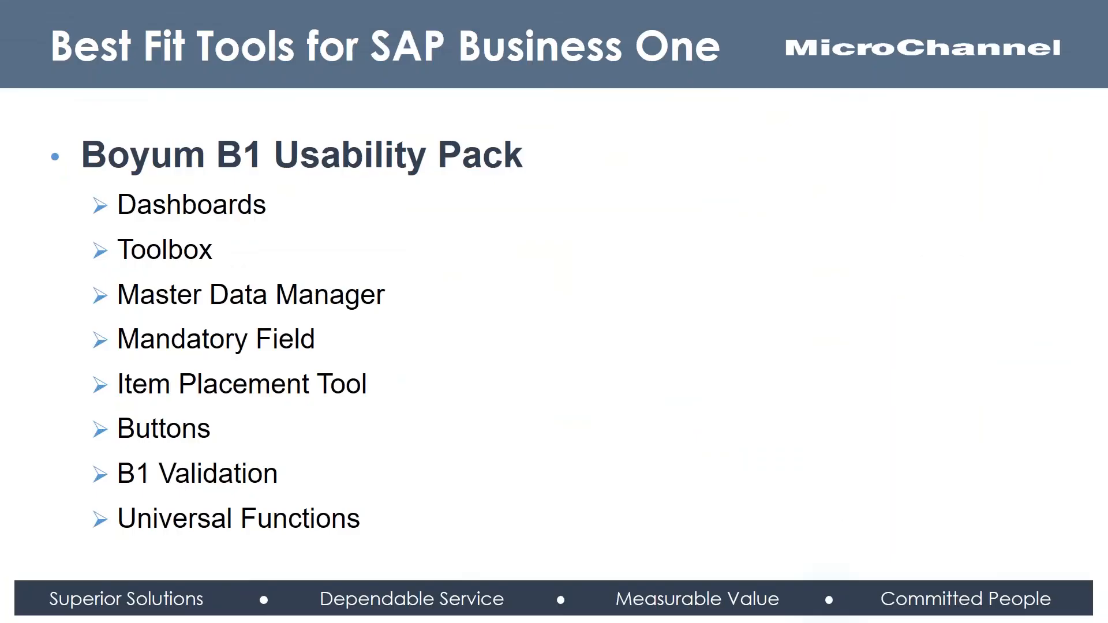
pyautogui.hotkey('alt', 'Tab')
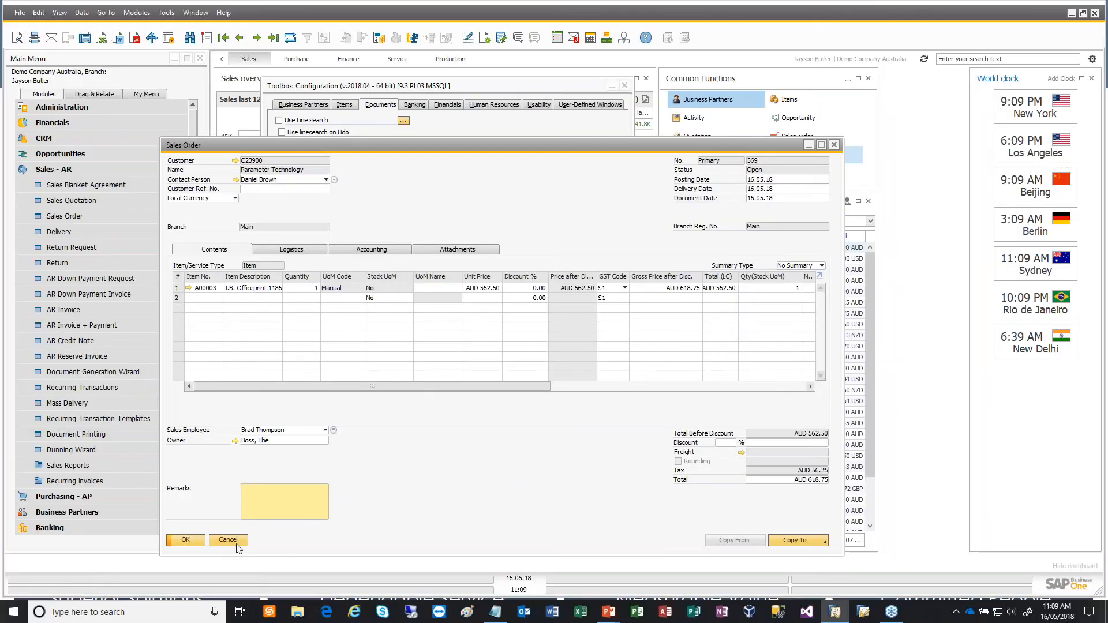
# - Close the sales order and the Toolbox configuration, and collapse the Sales - AR module
pyautogui.click(236, 542)
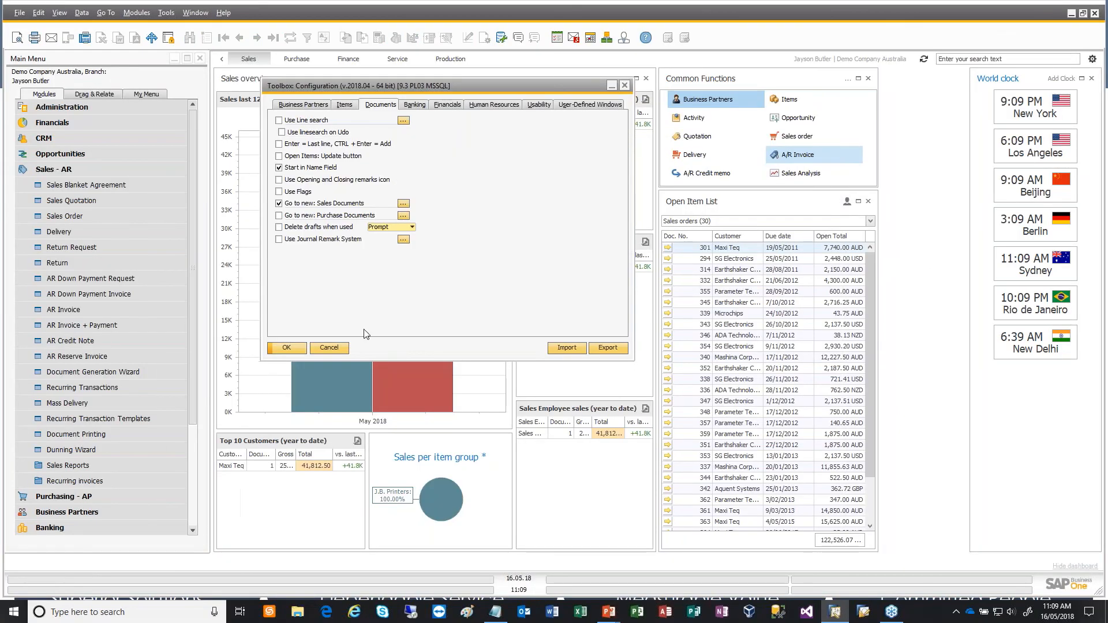
pyautogui.click(329, 348)
pyautogui.click(98, 169)
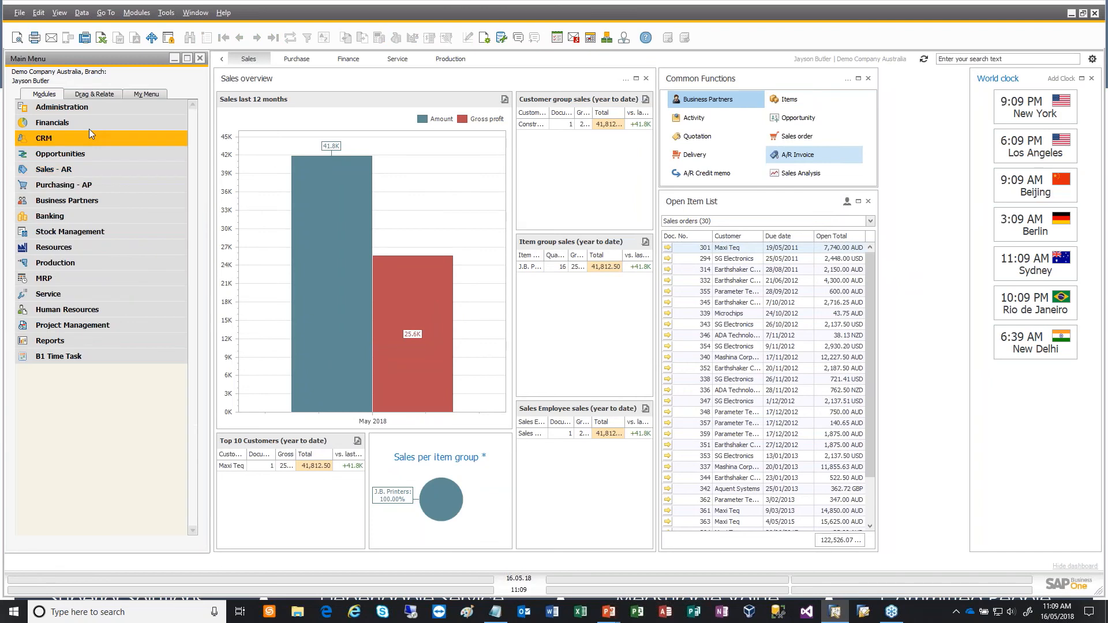
# - Open the Document Master Data Manager from the B1 Usability Package's module configuration and filter the sales orders to Open
pyautogui.click(61, 107)
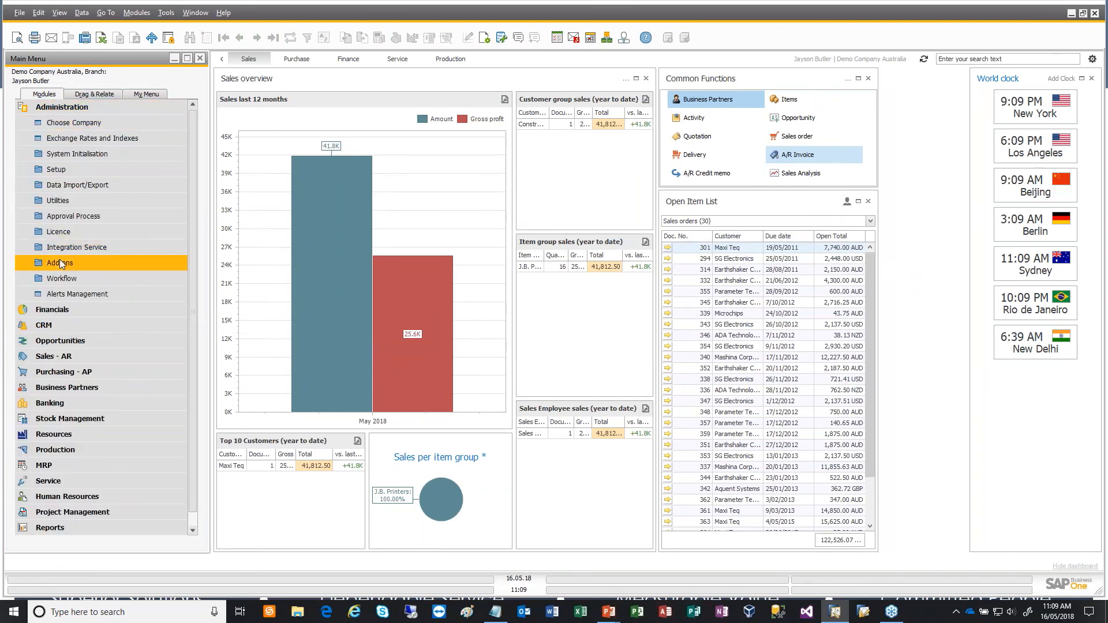
pyautogui.click(60, 263)
pyautogui.click(121, 326)
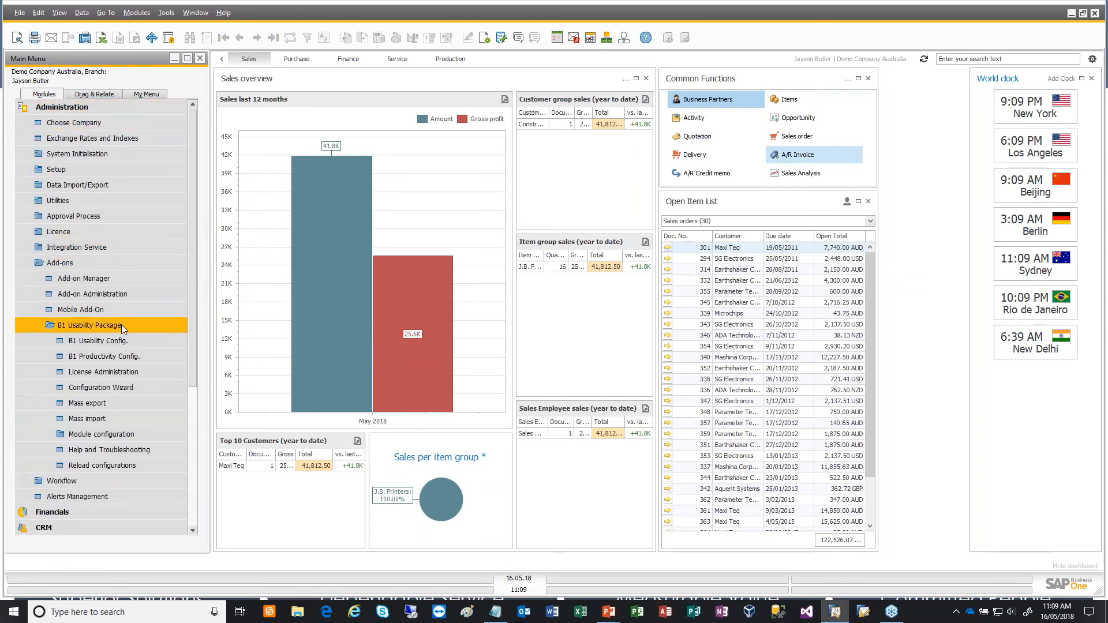
pyautogui.click(108, 436)
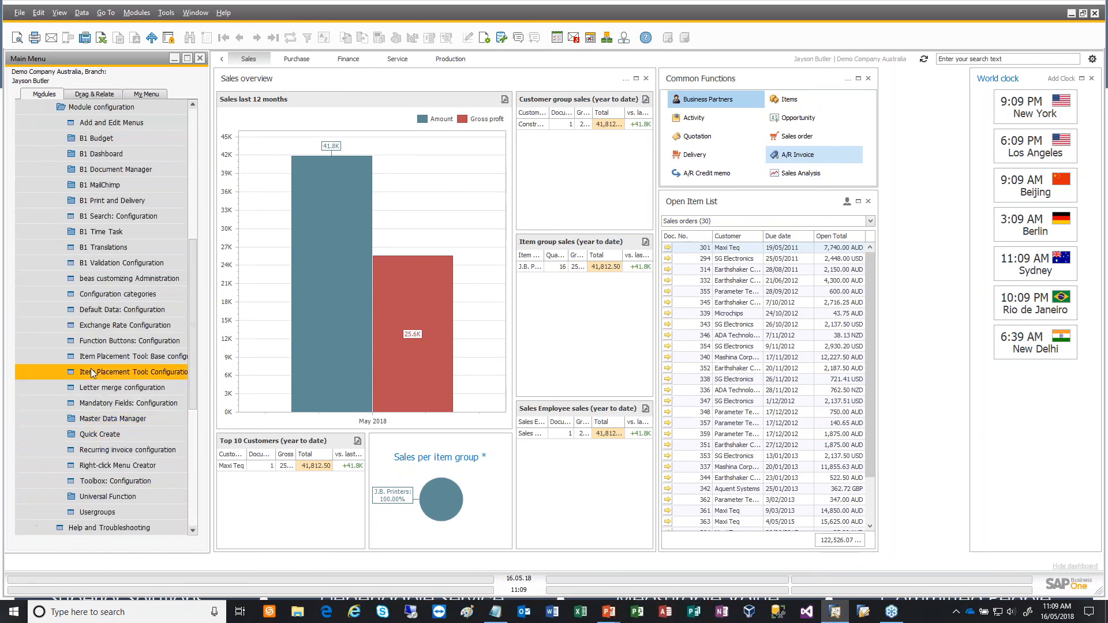
pyautogui.click(115, 419)
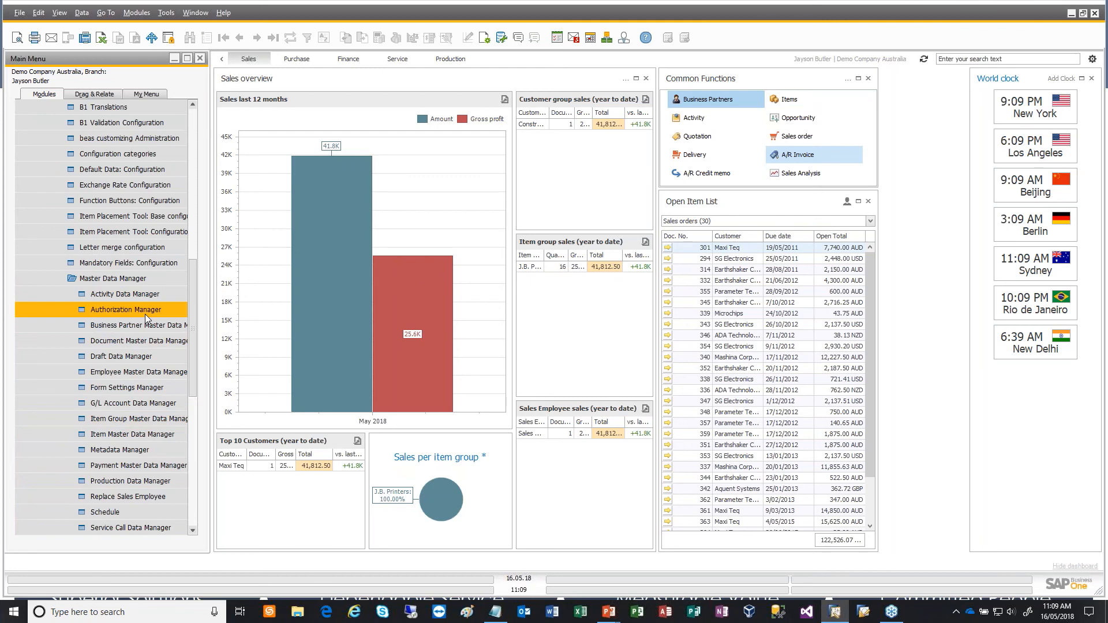
pyautogui.click(123, 342)
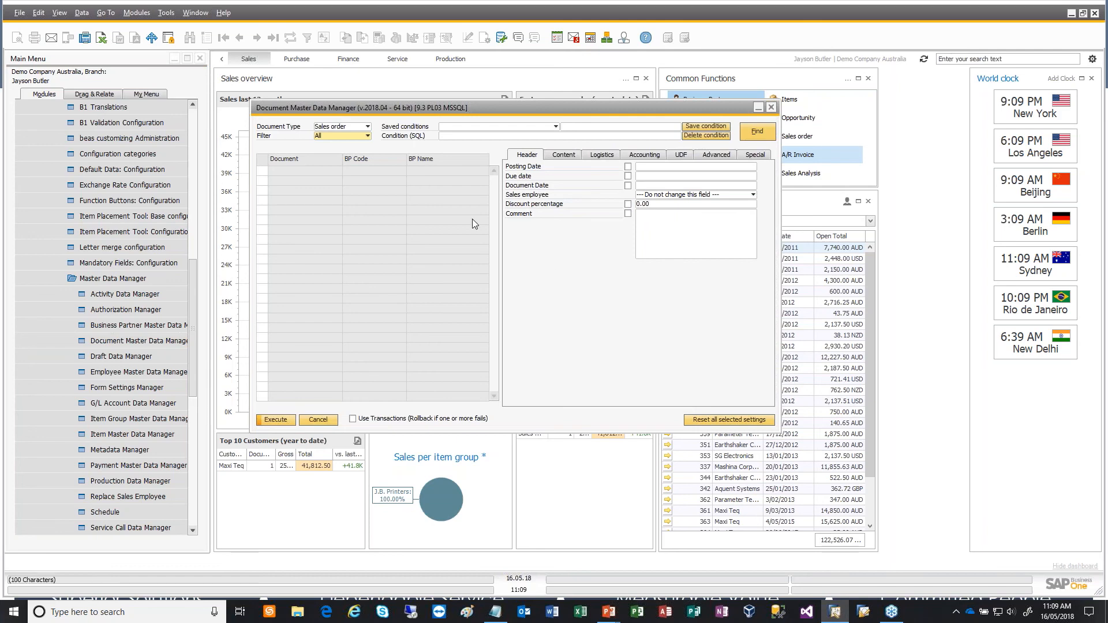
pyautogui.click(359, 135)
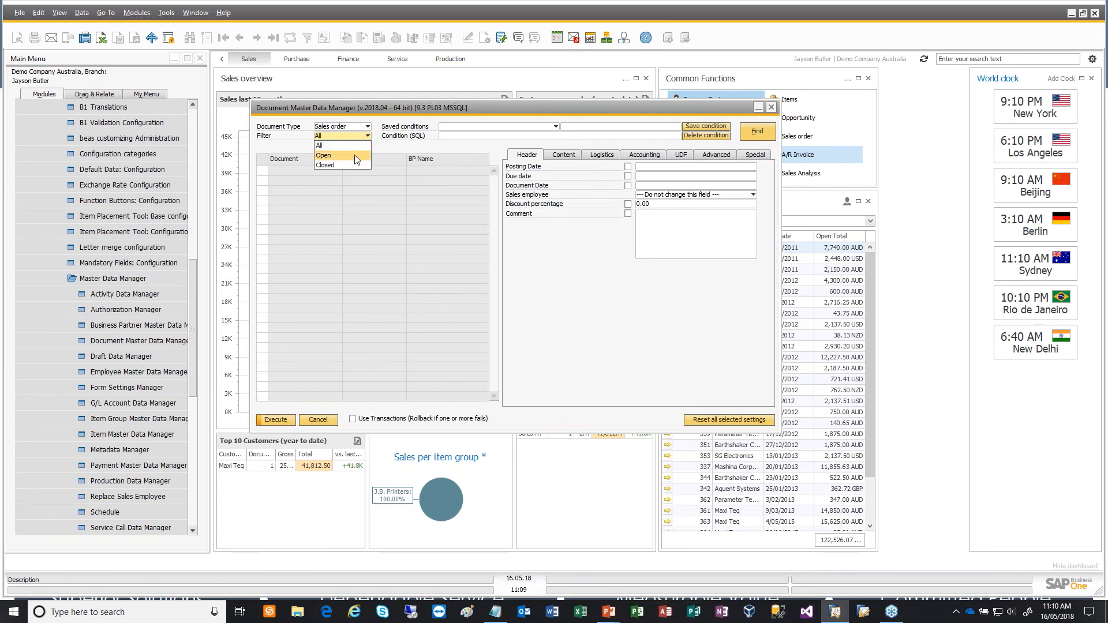
pyautogui.click(355, 156)
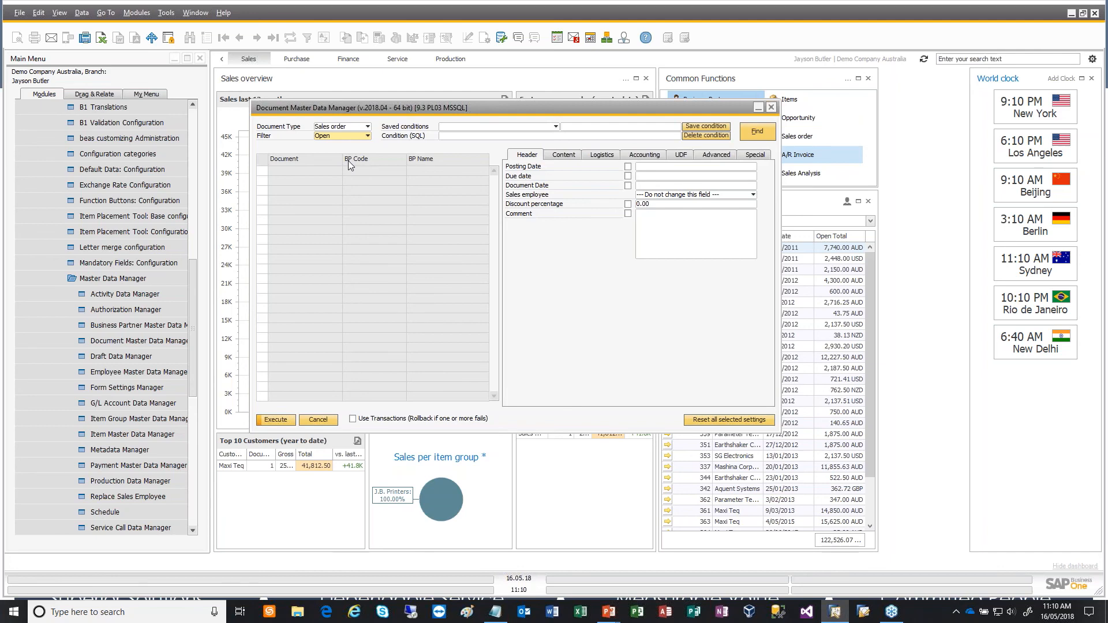
# - Collapse the Administration module, open a new sales order from Sales - AR, and move its window aside
pyautogui.click(195, 135)
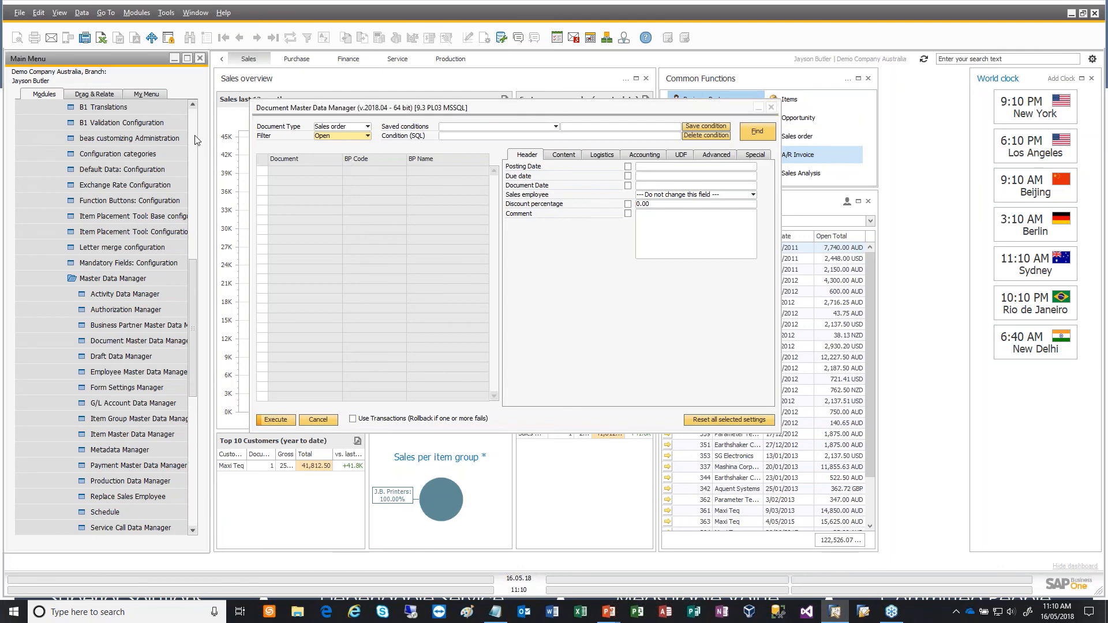
pyautogui.click(105, 235)
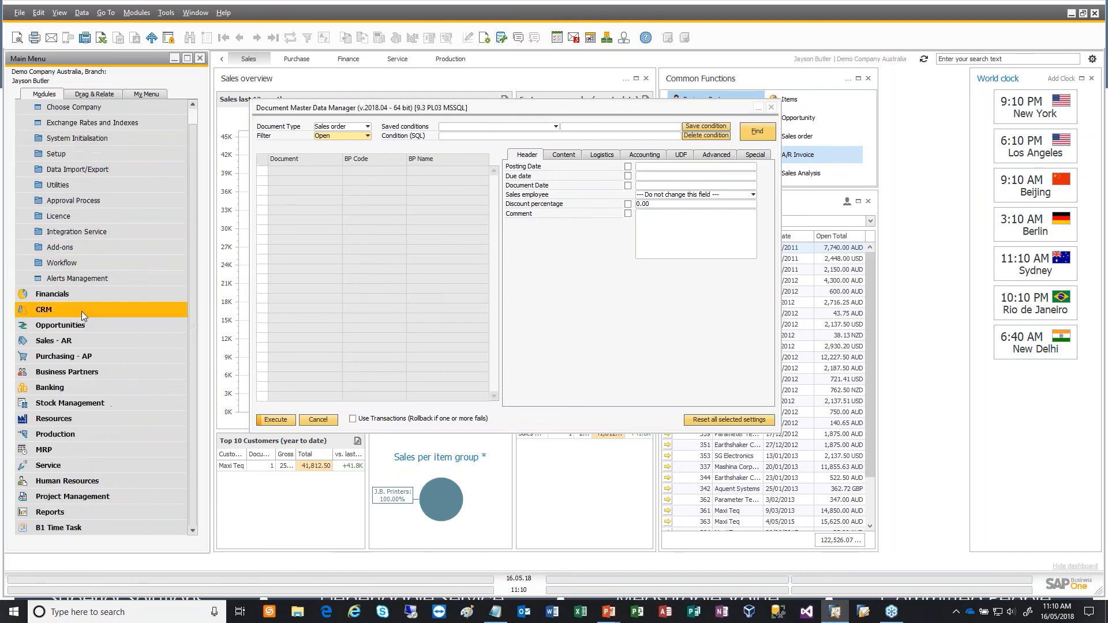
pyautogui.click(85, 342)
pyautogui.click(65, 216)
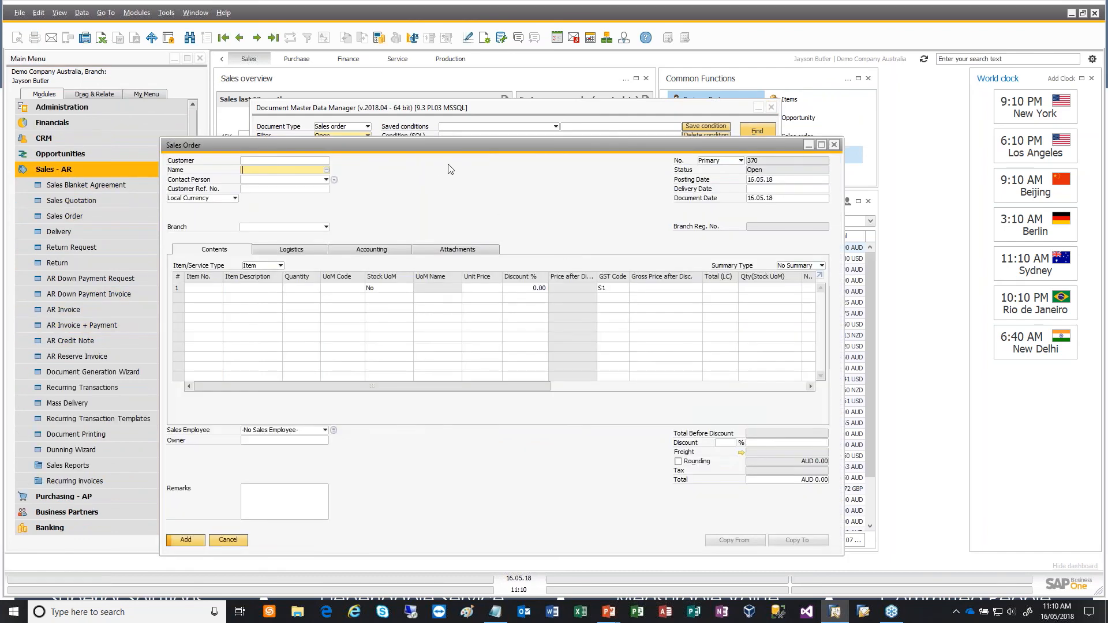
pyautogui.moveTo(478, 158); pyautogui.dragTo(597, 173)
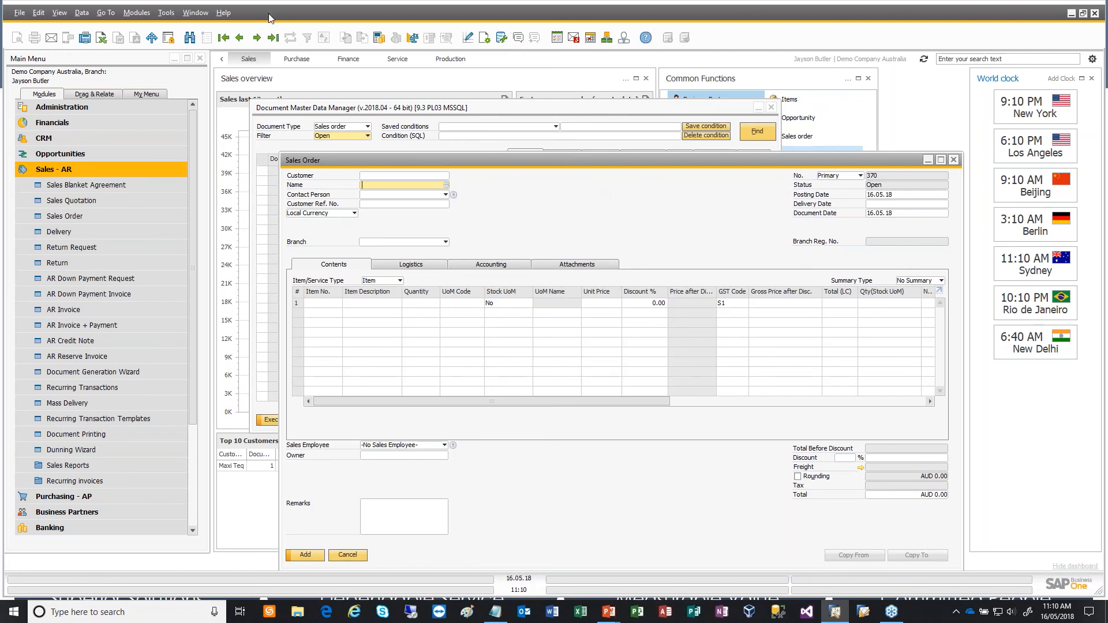
# - Check the payment terms in the accounting details of the two most recent sales orders, and close the order window
pyautogui.click(239, 38)
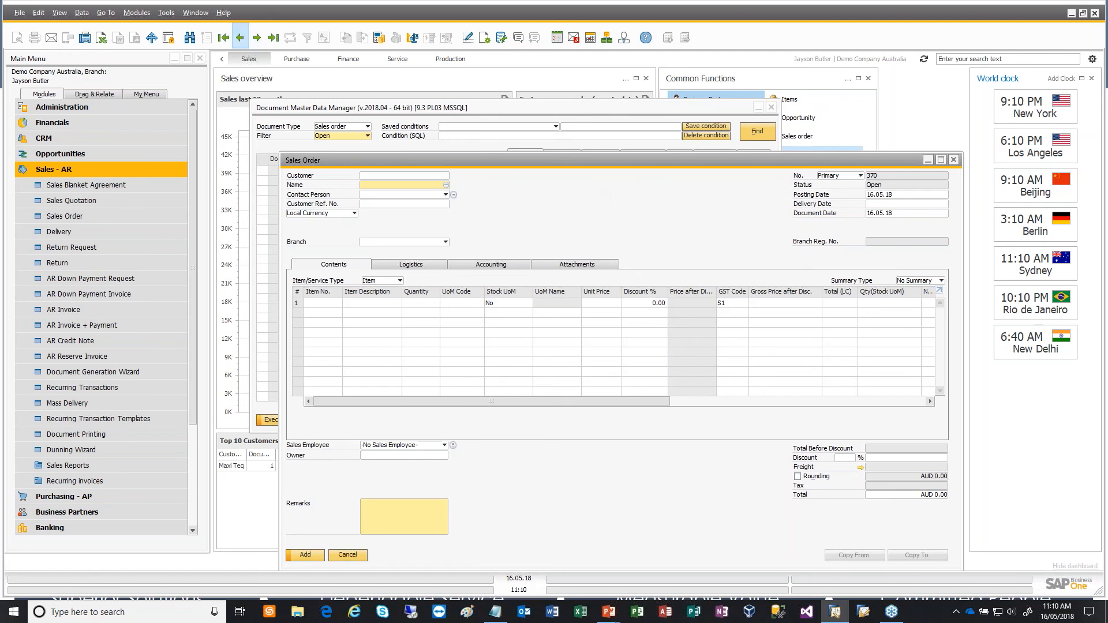
pyautogui.click(482, 266)
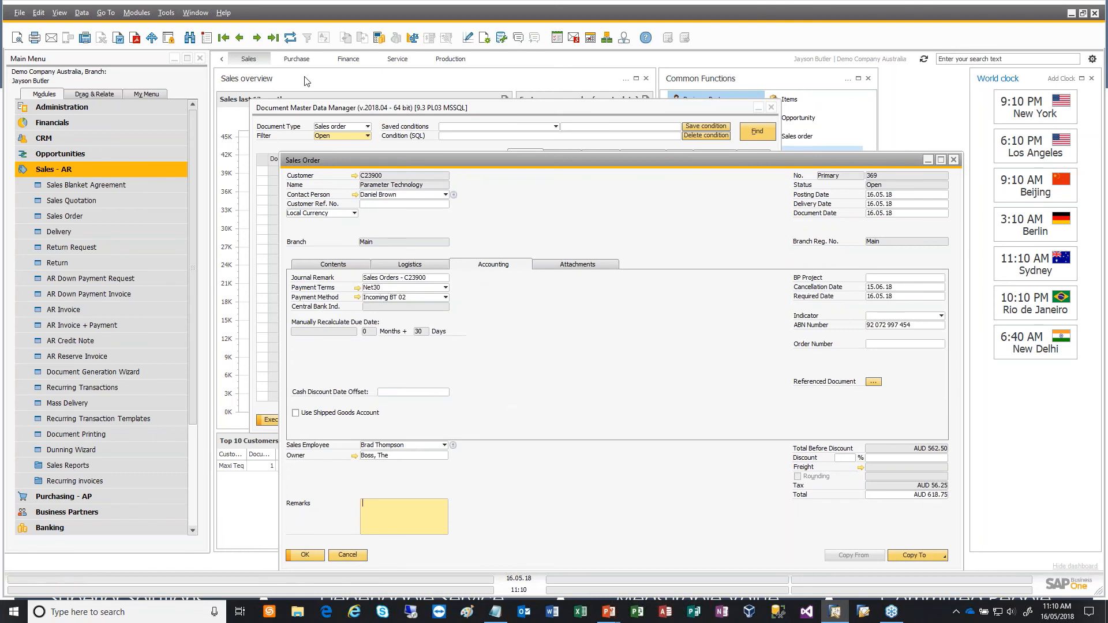
pyautogui.click(239, 37)
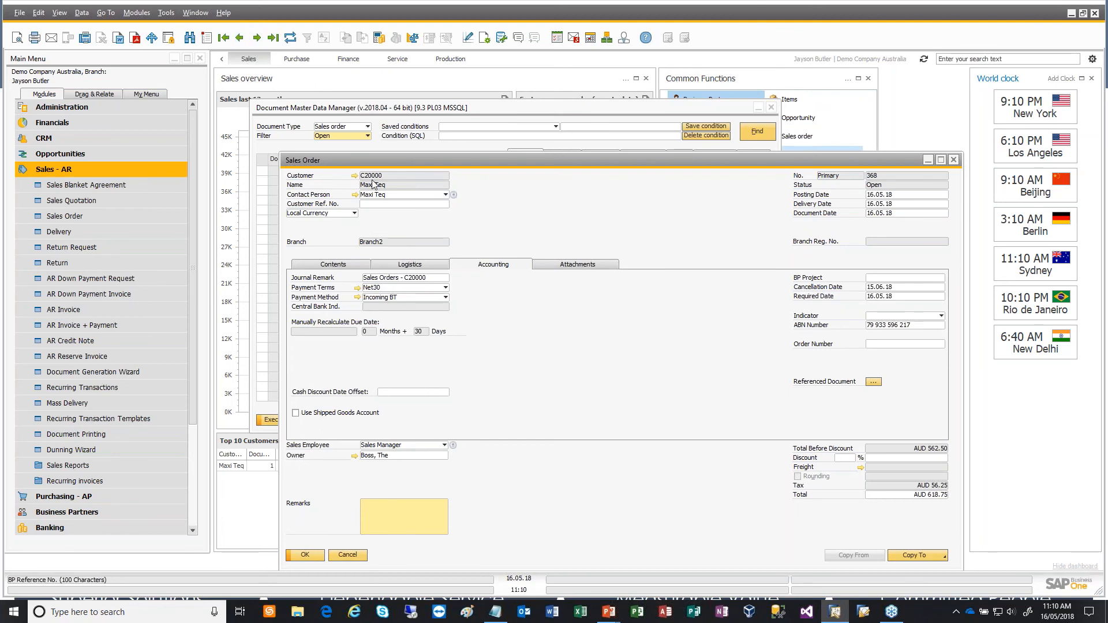
pyautogui.click(257, 37)
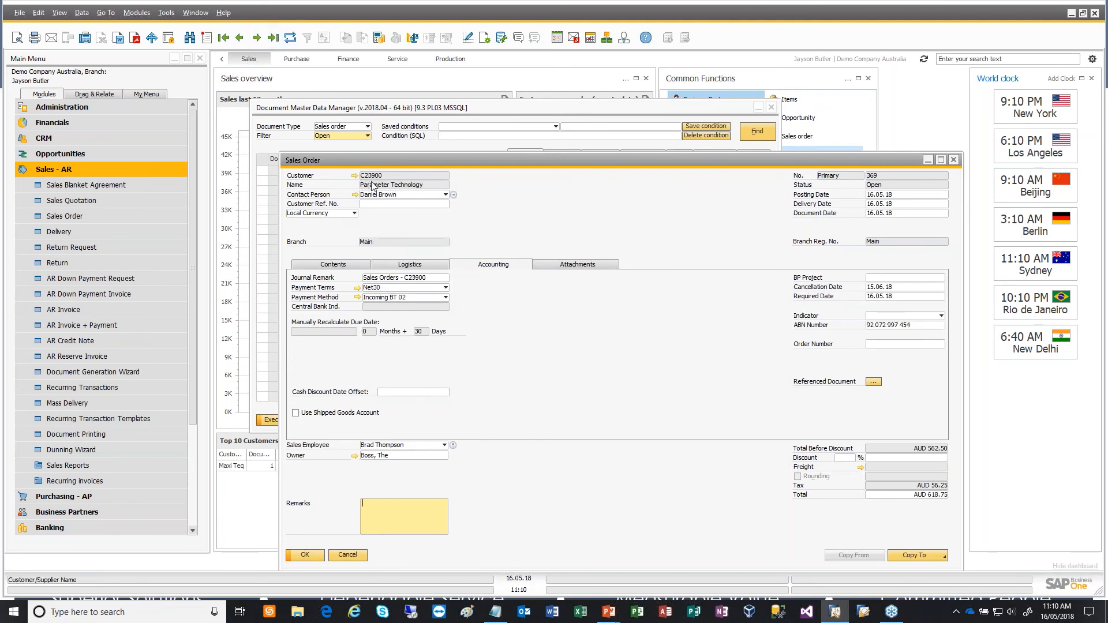
pyautogui.click(953, 160)
# - Enter the SQL condition WHEre ORDR.GroupNum = '2' in the Document Master Data Manager
pyautogui.click(548, 111)
pyautogui.click(499, 136)
pyautogui.write('WHEr')
pyautogui.write('e')
pyautogui.write(' T')
pyautogui.press('BackSpace')
pyautogui.write('OR')
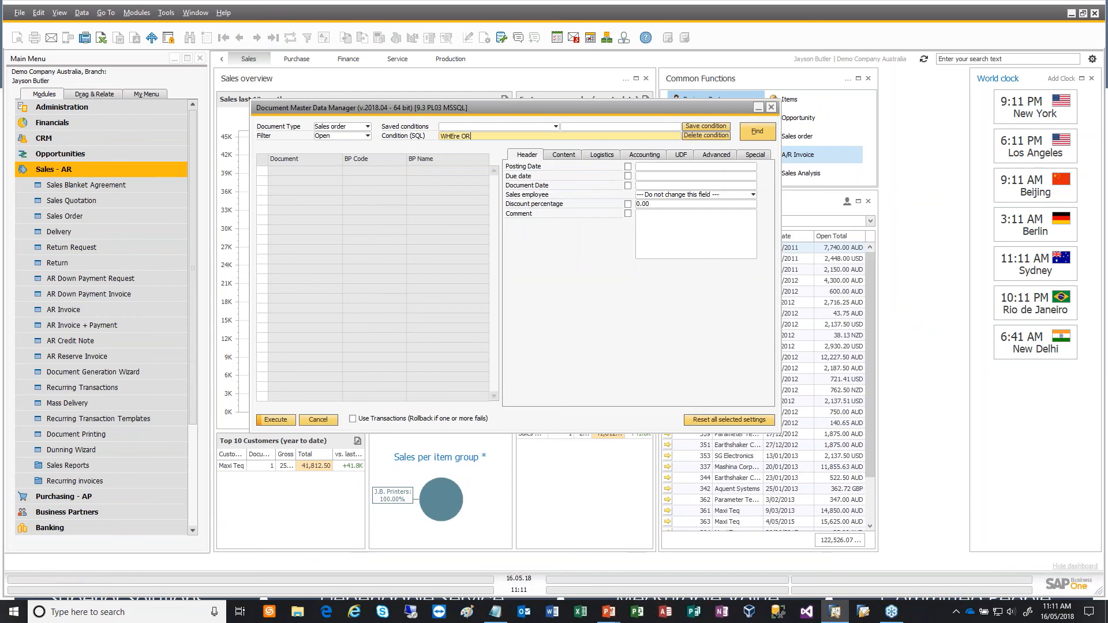
pyautogui.write("DR.GroupNum = '2'")
# - Turn on System Information and inspect the database field behind Payment Terms in a new sales order's accounting details
pyautogui.click(61, 13)
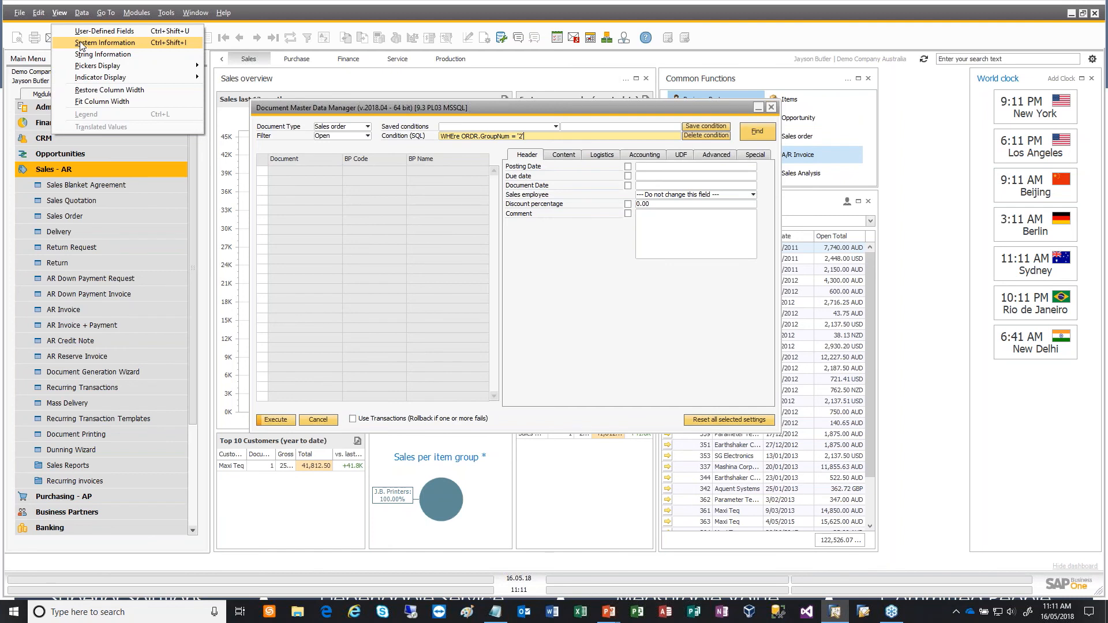
pyautogui.click(80, 43)
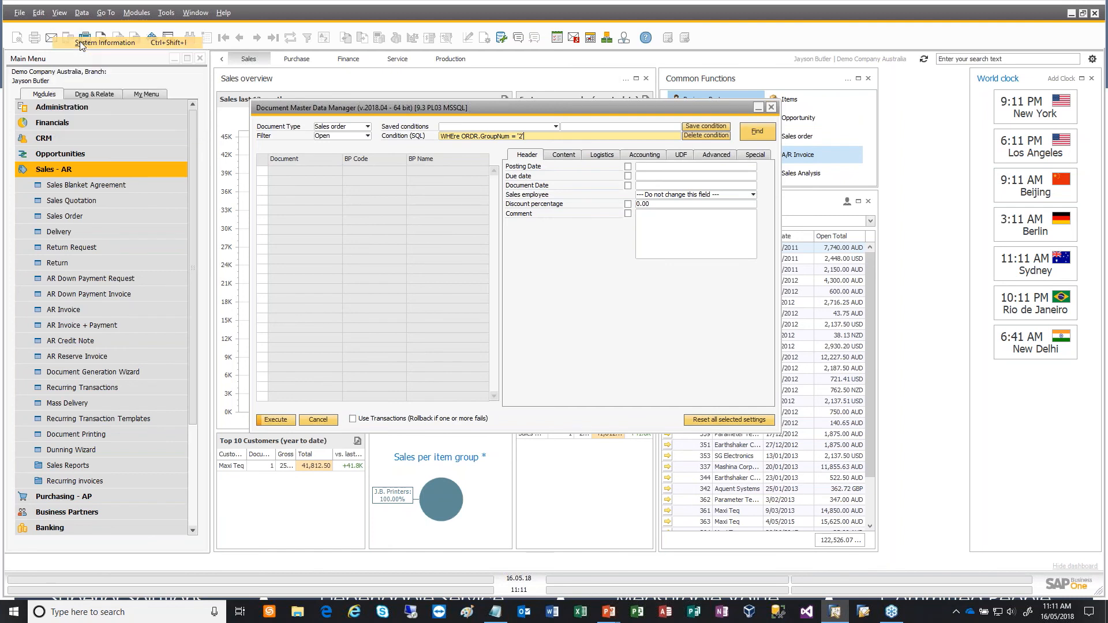
pyautogui.click(86, 215)
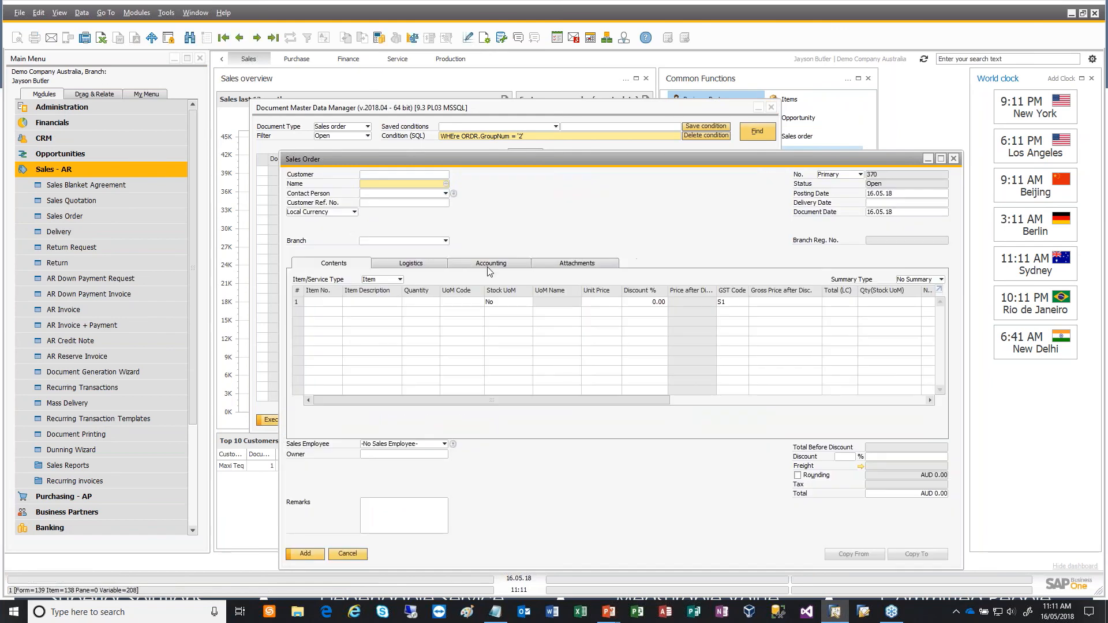
pyautogui.click(488, 269)
pyautogui.moveTo(374, 287)
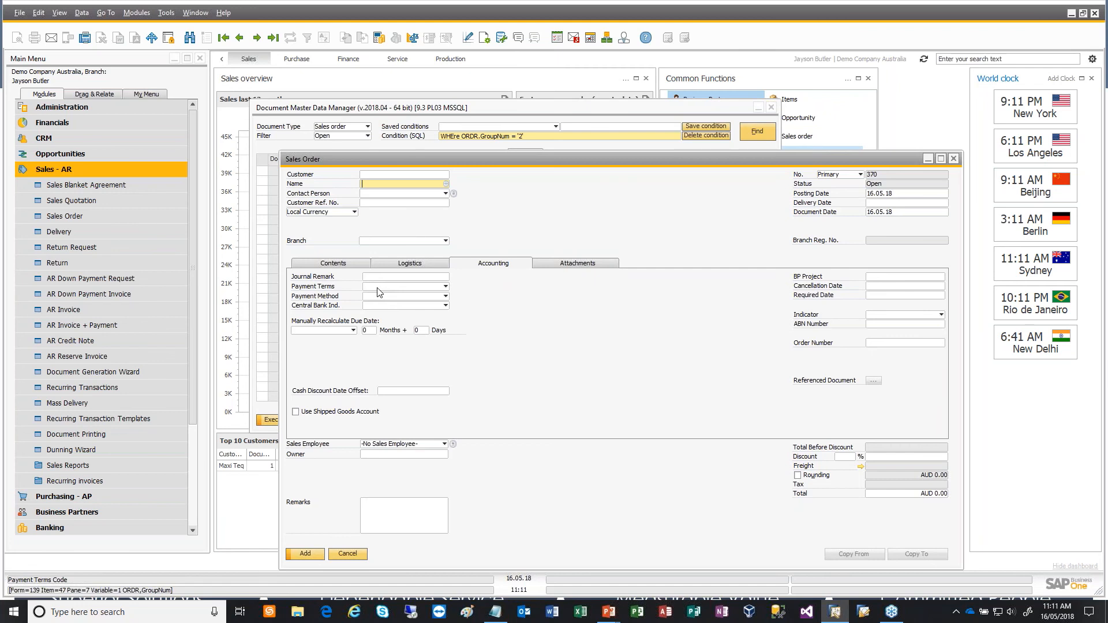
# - Find the open sales orders that match the SQL condition in the Document Master Data Manager
pyautogui.click(606, 113)
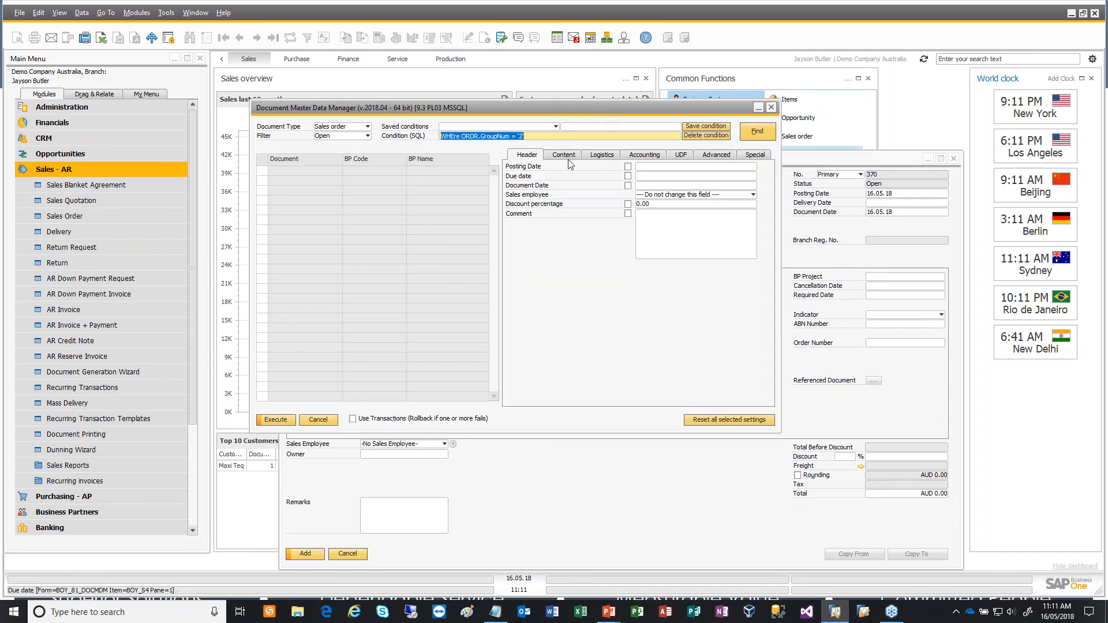
pyautogui.click(761, 132)
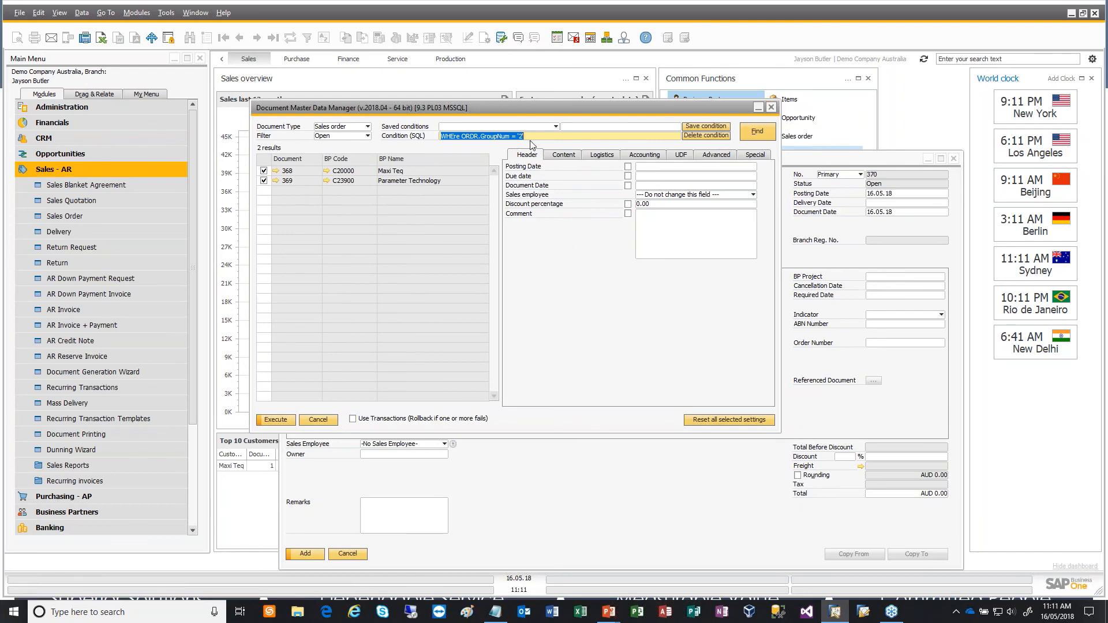
# - Choose Net30 as the blank sales order's payment terms to inspect its underlying code
pyautogui.click(541, 477)
pyautogui.click(404, 286)
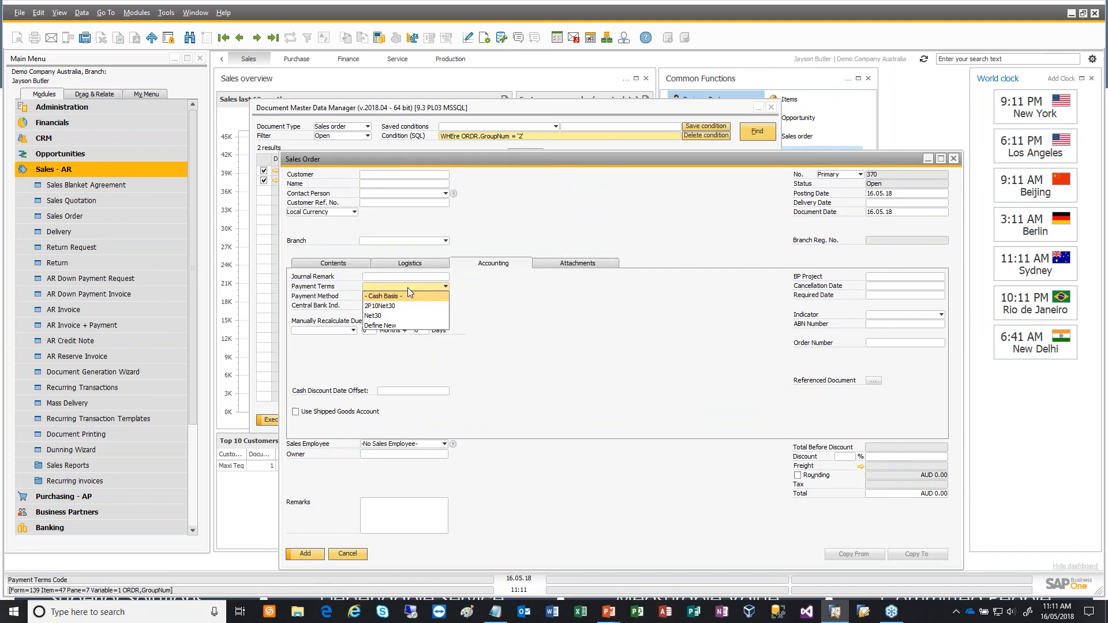
pyautogui.click(403, 316)
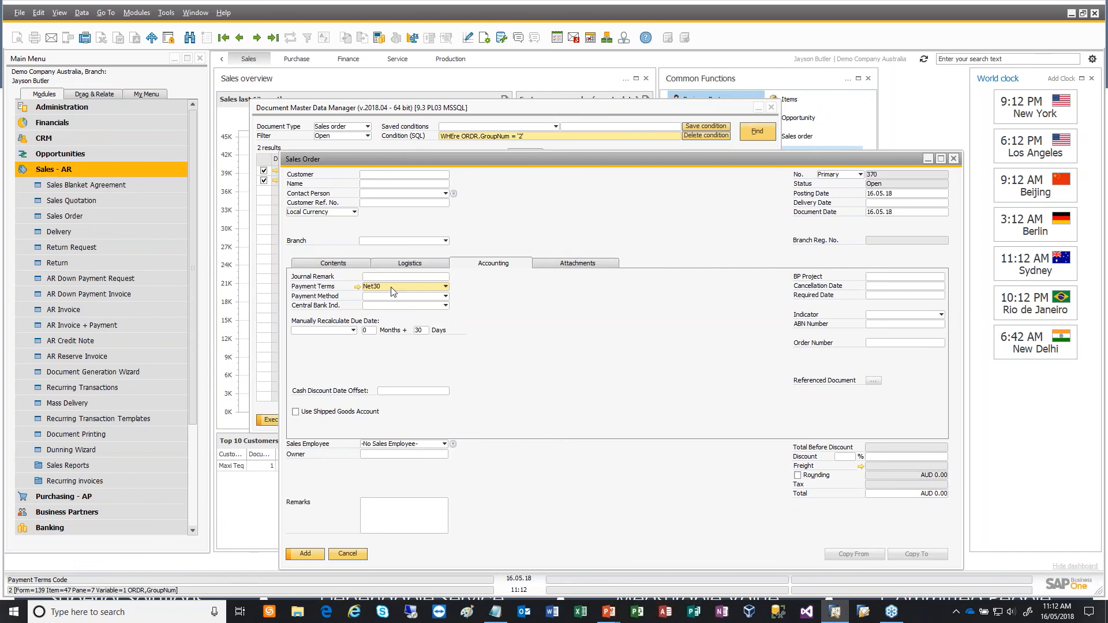
# - Bulk-update the payment terms of the found sales orders to 2P10Net30, and close the update result
pyautogui.click(628, 111)
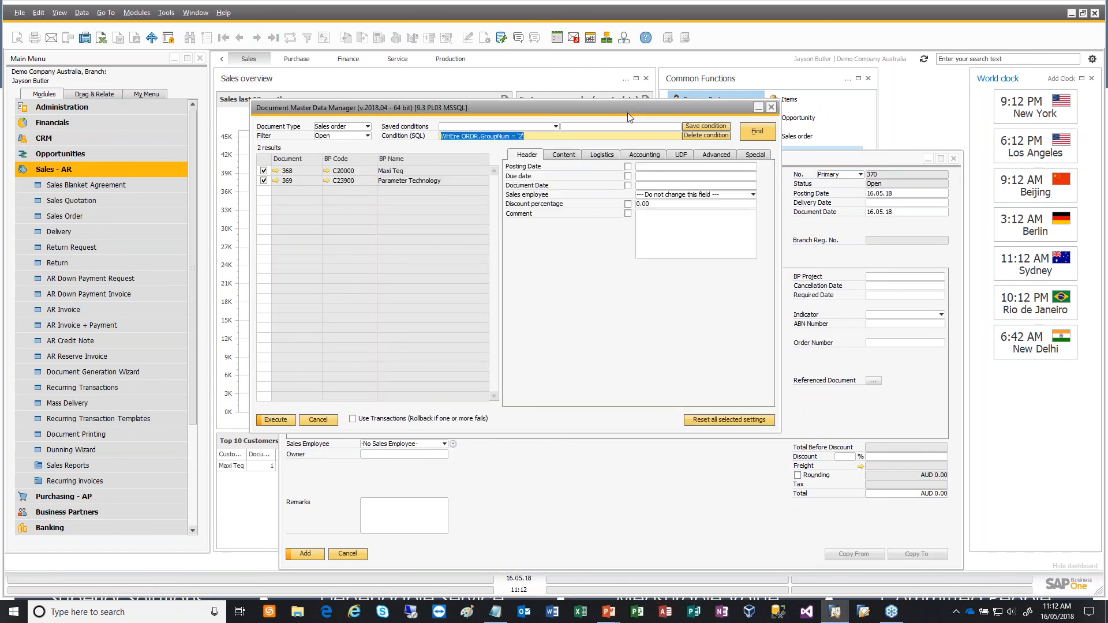
pyautogui.click(655, 155)
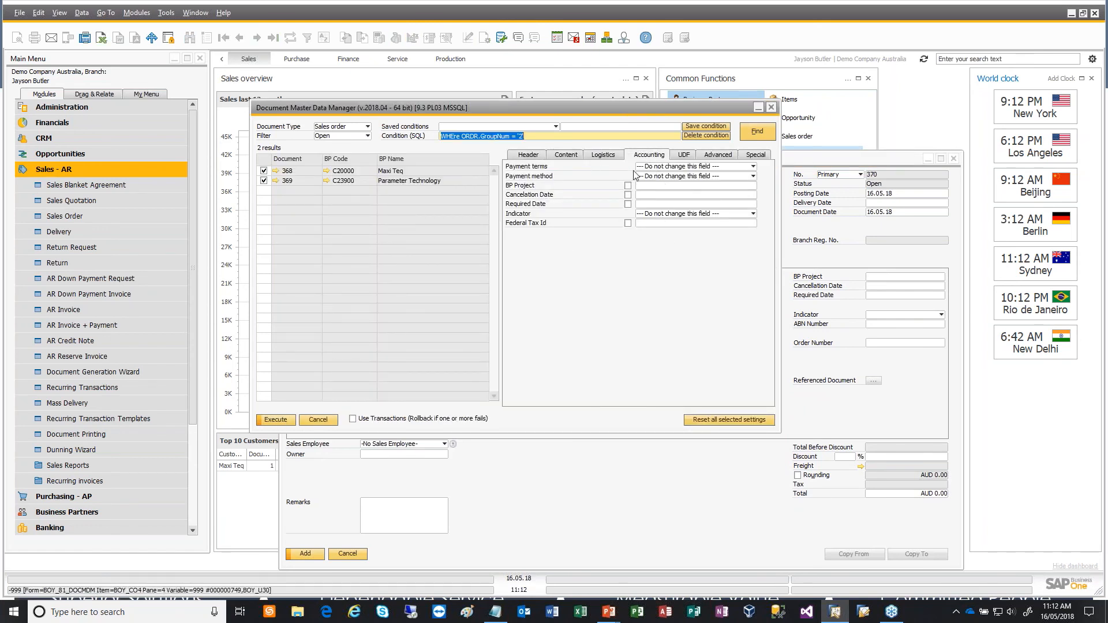
pyautogui.click(681, 167)
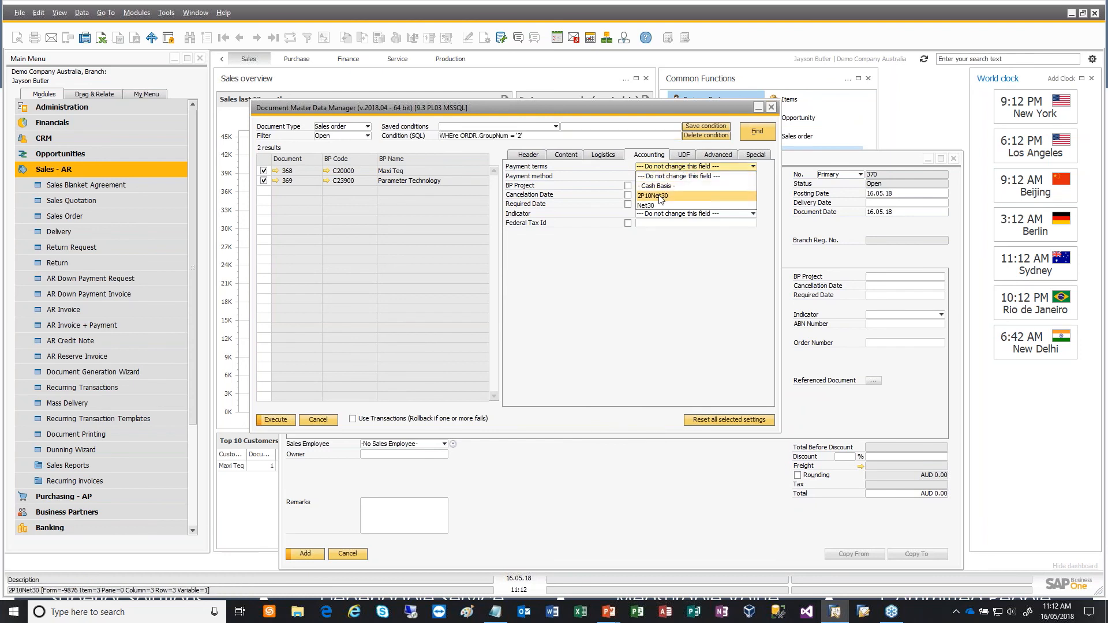
pyautogui.click(661, 196)
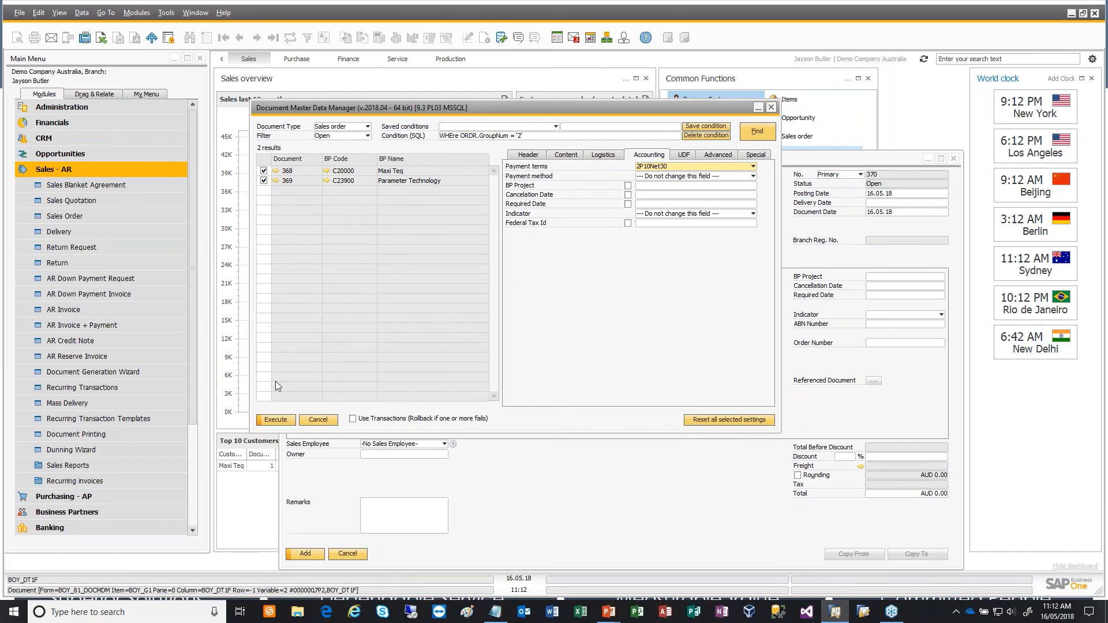
pyautogui.click(278, 420)
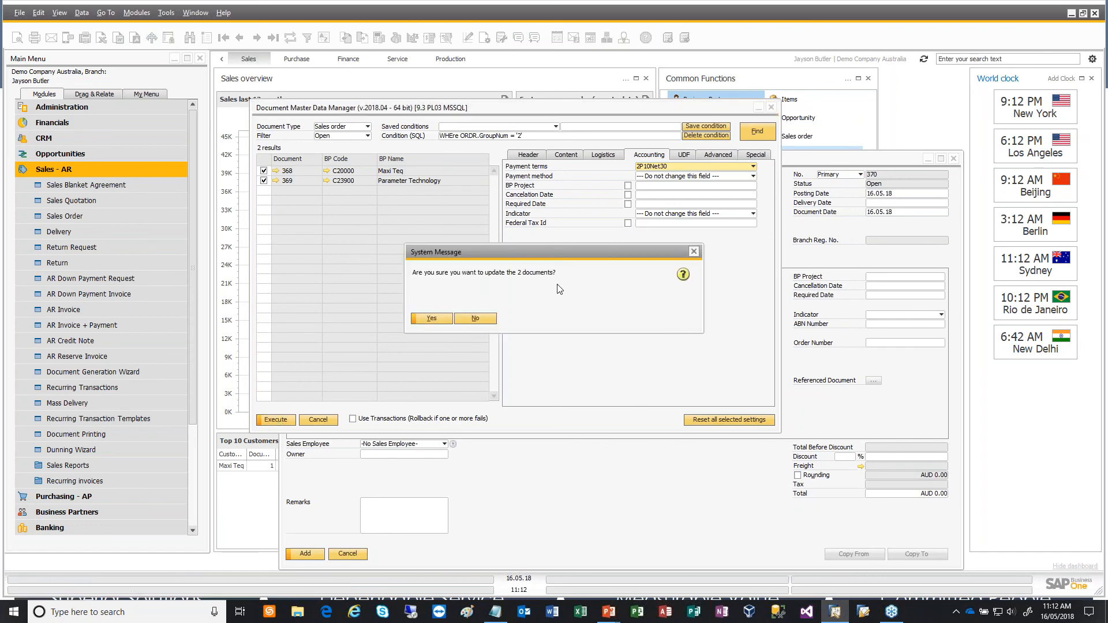
pyautogui.click(435, 317)
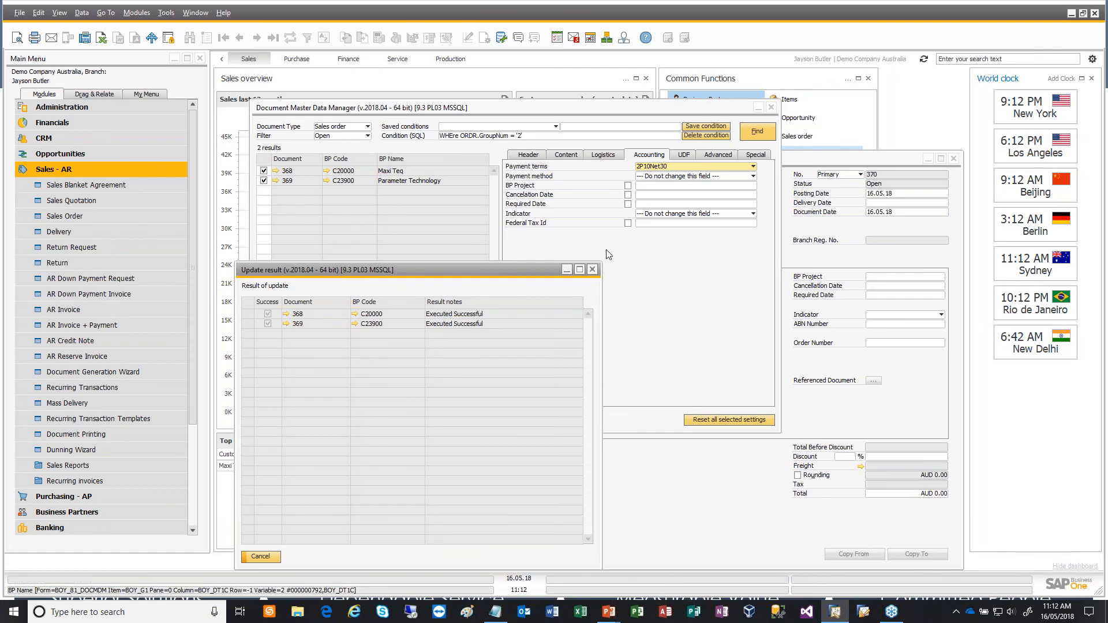
pyautogui.click(592, 269)
# - Check the updated payment terms on the two most recent sales orders, and close the open windows
pyautogui.click(805, 161)
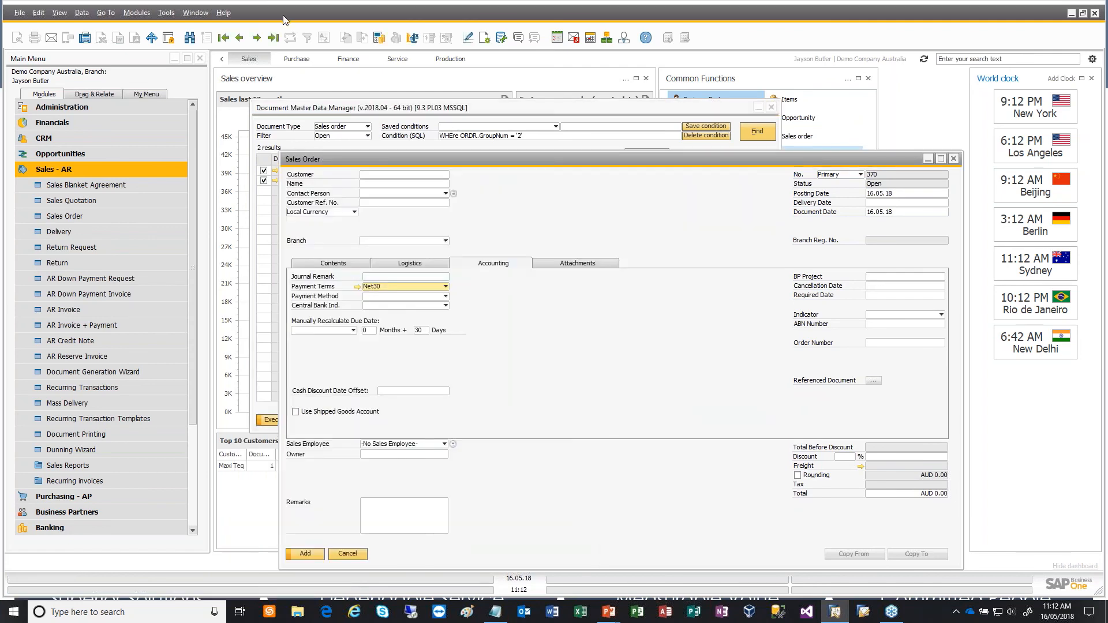
pyautogui.click(240, 38)
pyautogui.click(444, 318)
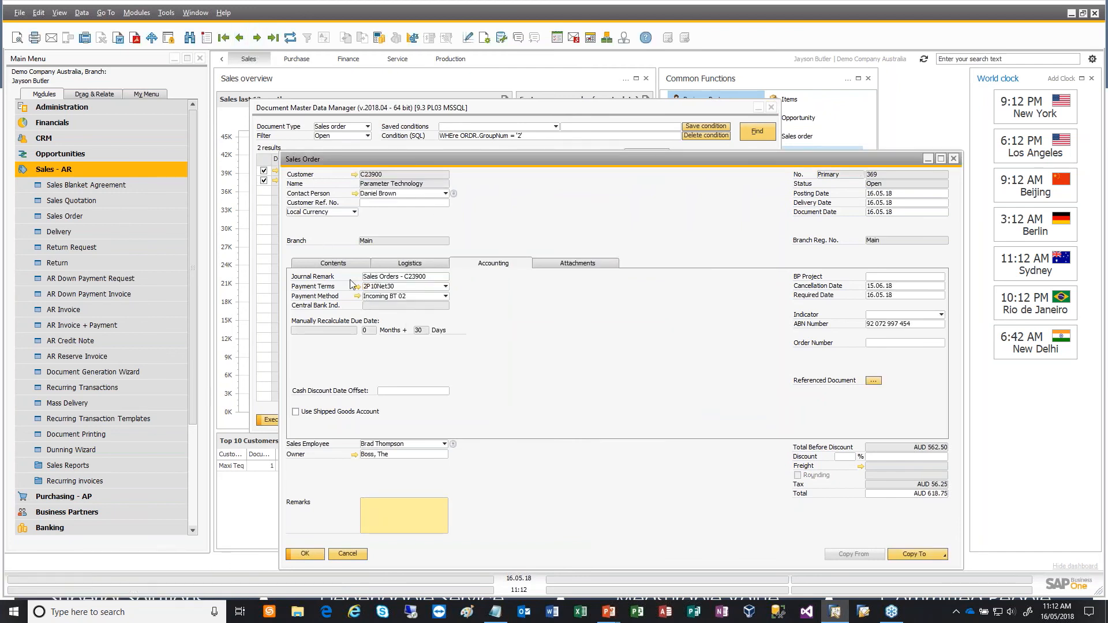
pyautogui.click(241, 36)
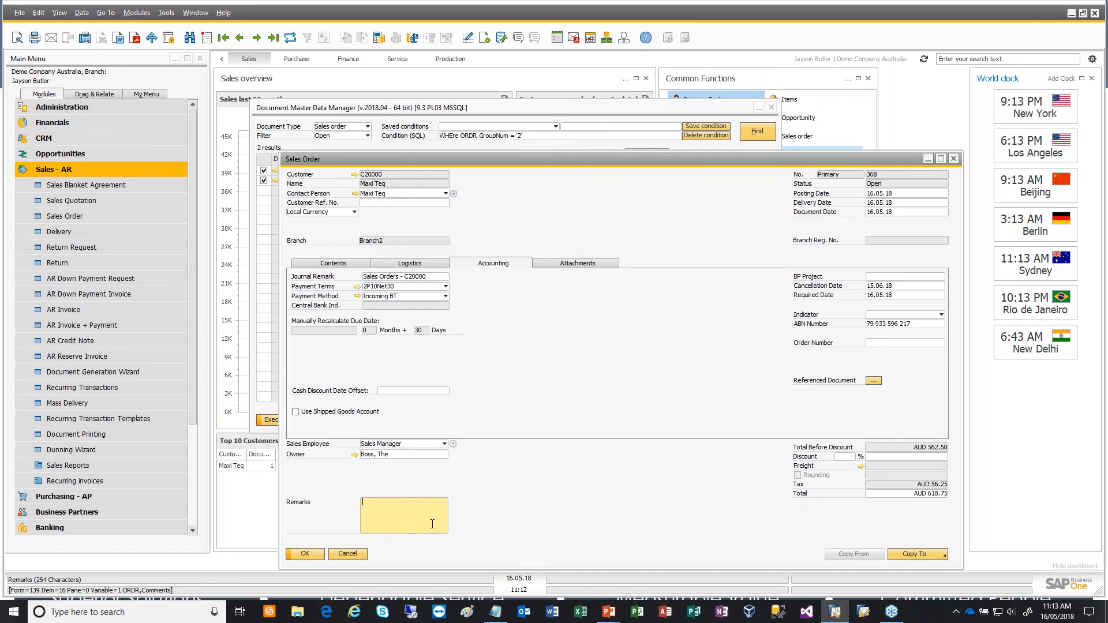
pyautogui.click(350, 554)
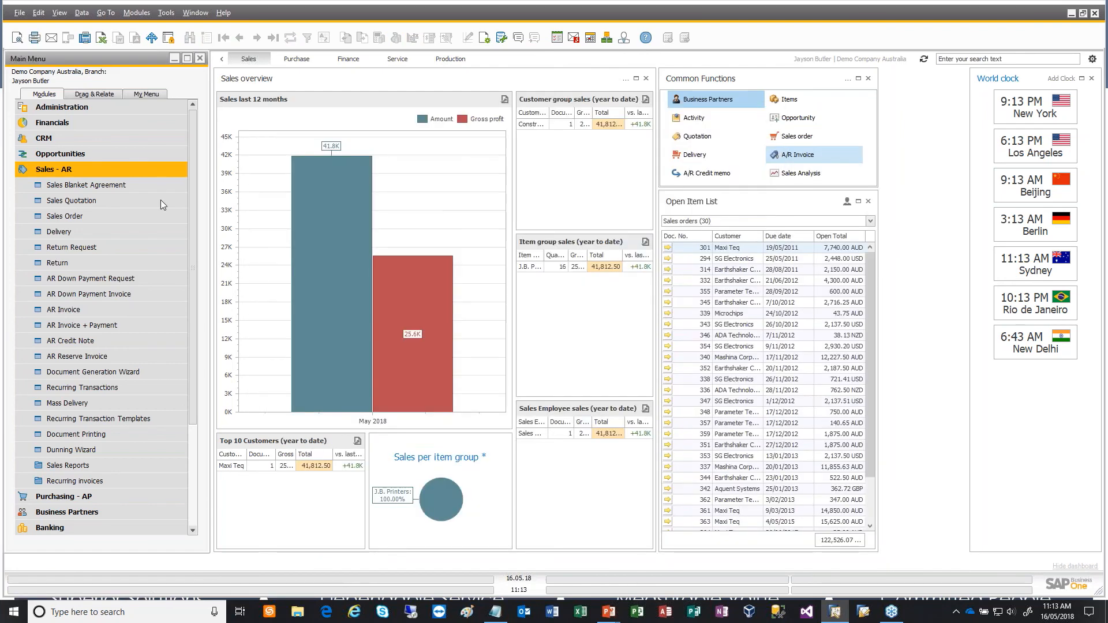
# - Open a new sales order and select Maxi Teq as its customer
pyautogui.click(85, 213)
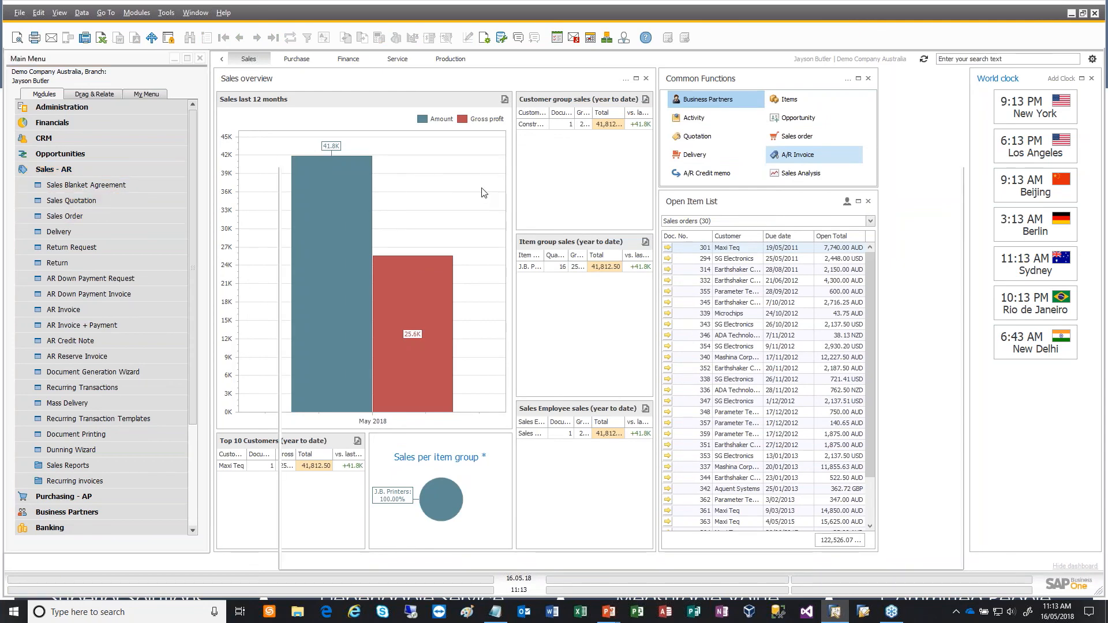
pyautogui.moveTo(518, 164); pyautogui.dragTo(496, 81)
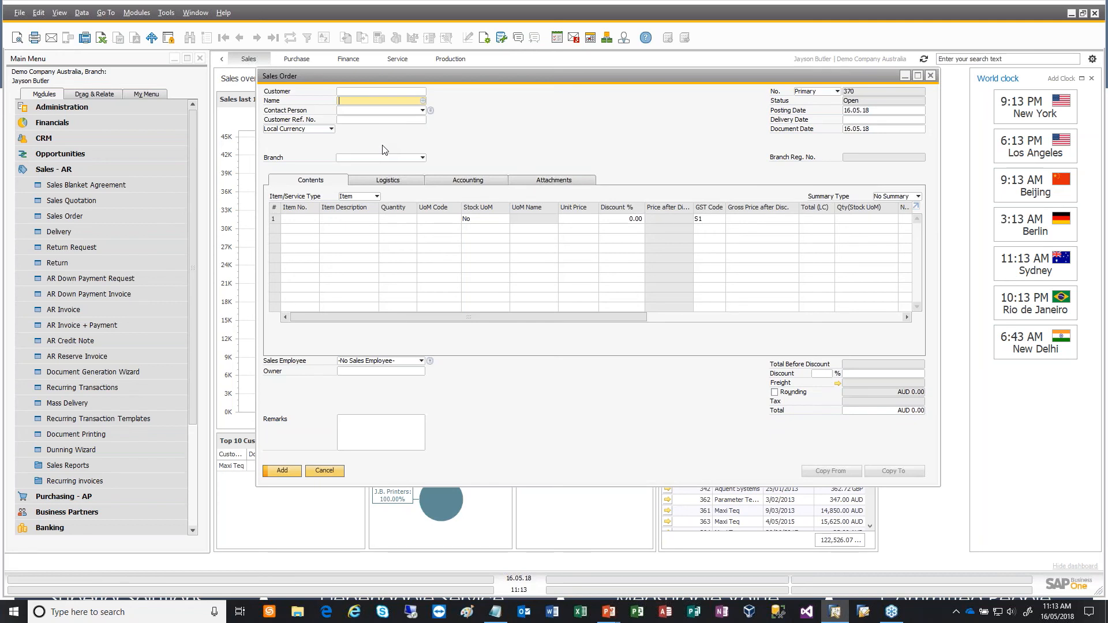
pyautogui.press('Tab')
pyautogui.press('Return')
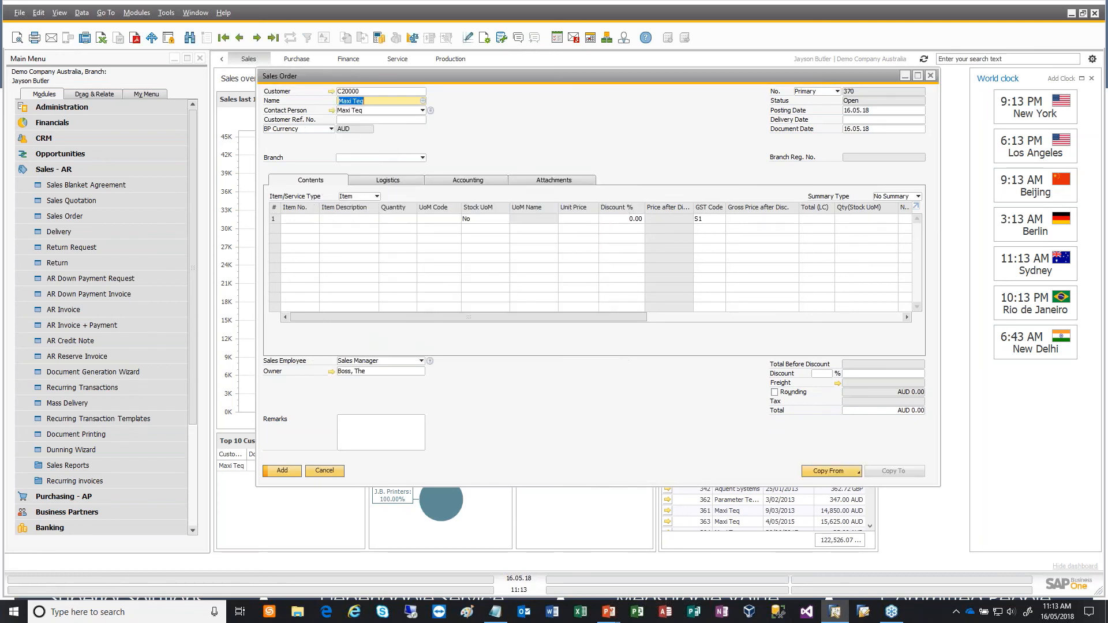
# - Open the Mandatory Fields configuration for the sales order from its Customer Ref. No. field
pyautogui.click(362, 119)
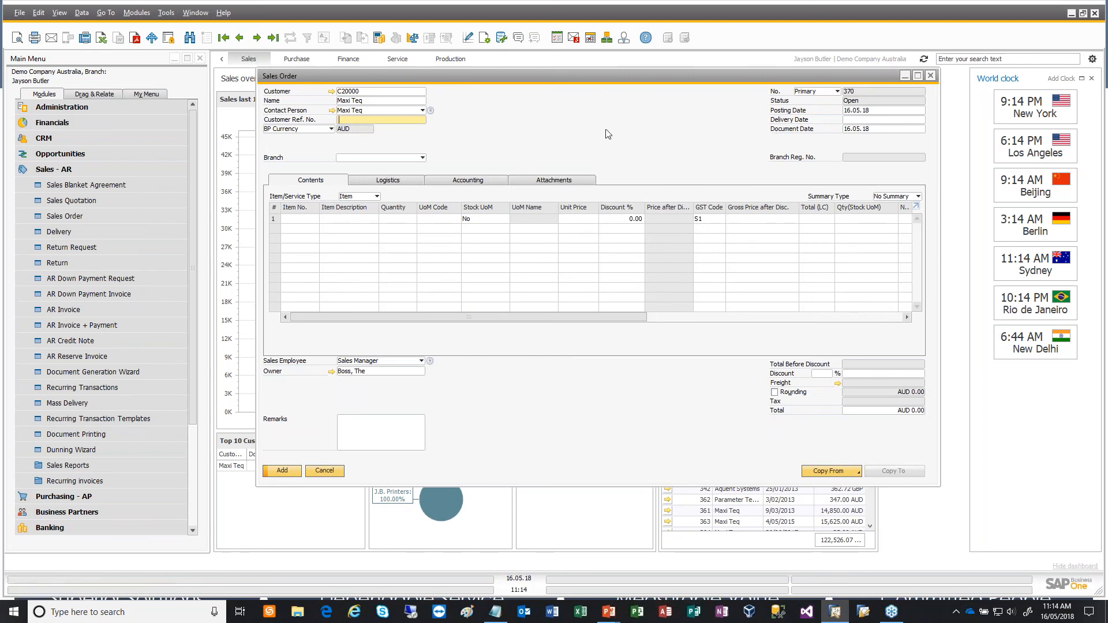
pyautogui.rightClick(387, 123)
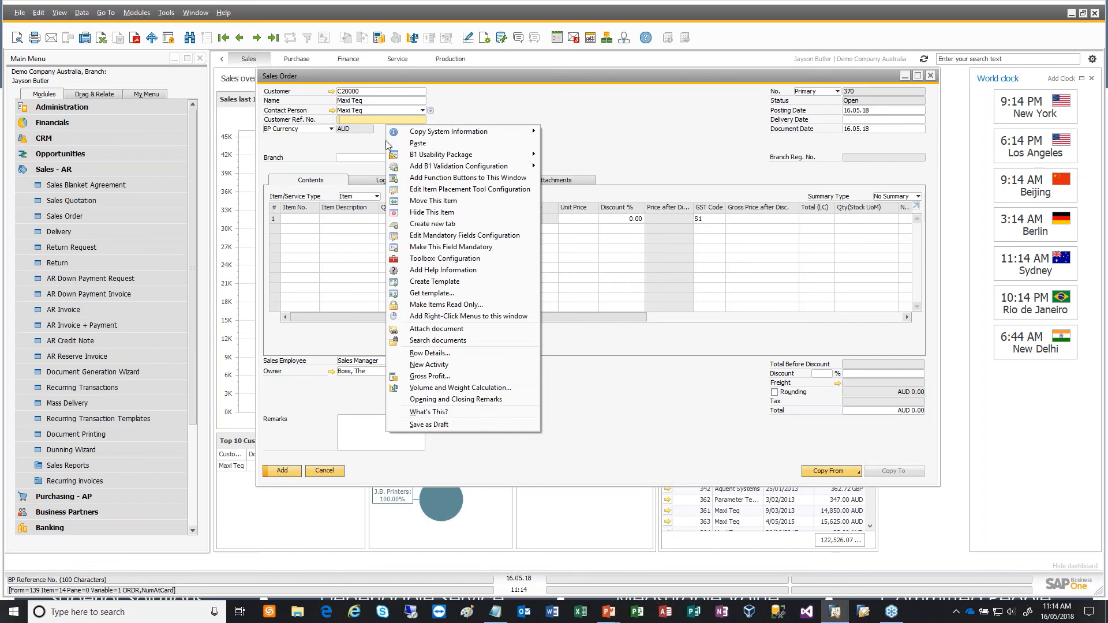
pyautogui.click(500, 236)
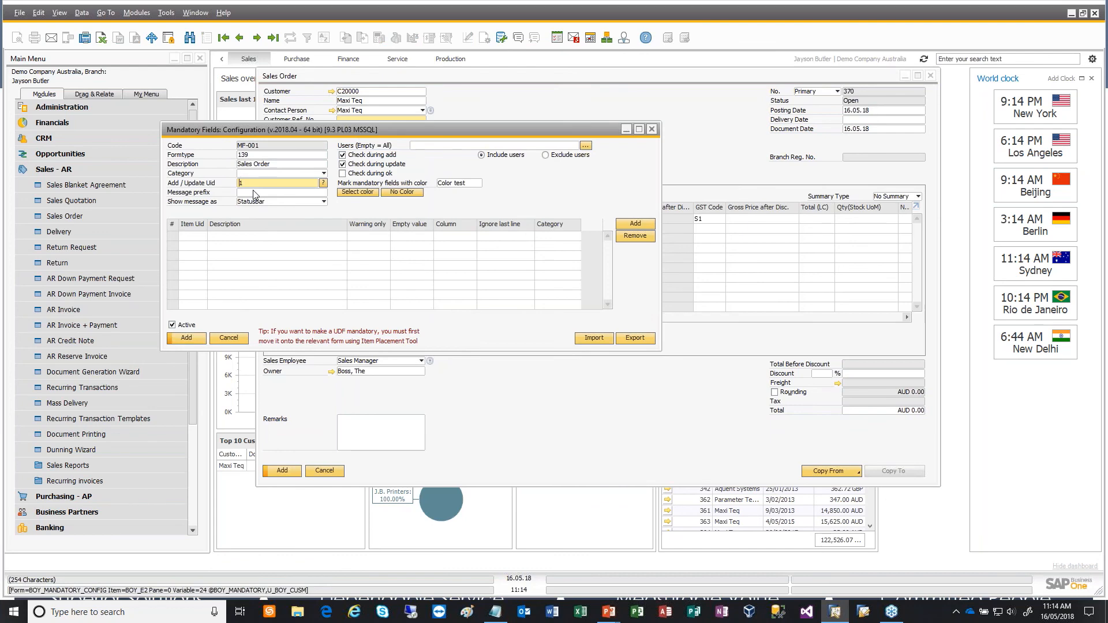
# - Examine the B1 Usability Package Configuration Wizard and the list of module configurations under the administration add-ons
pyautogui.click(89, 106)
pyautogui.click(67, 260)
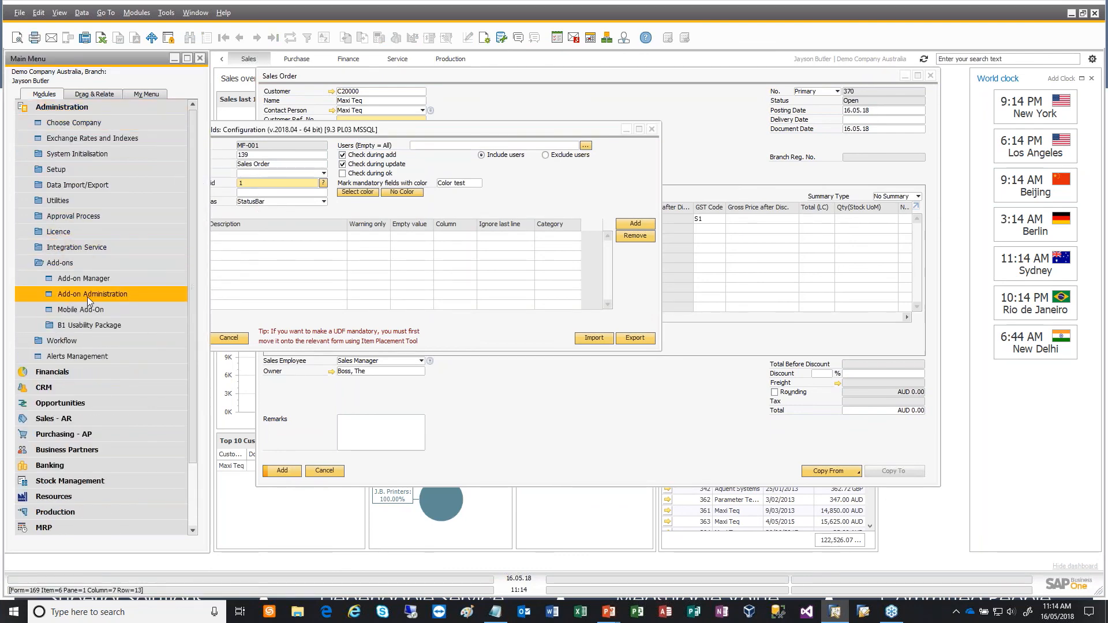
pyautogui.click(101, 324)
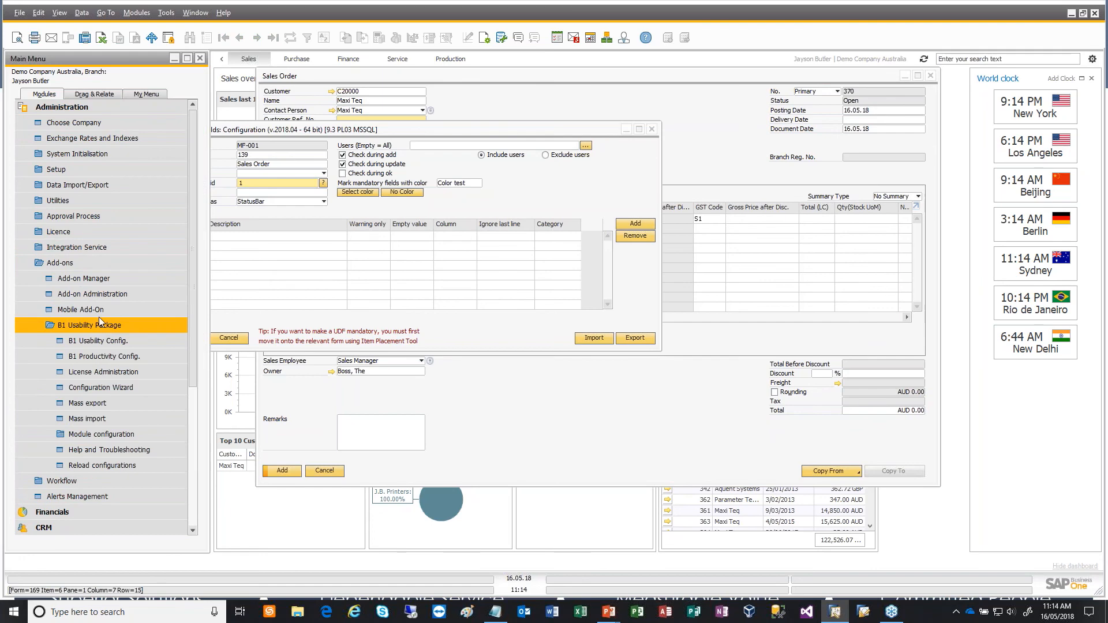
pyautogui.click(97, 393)
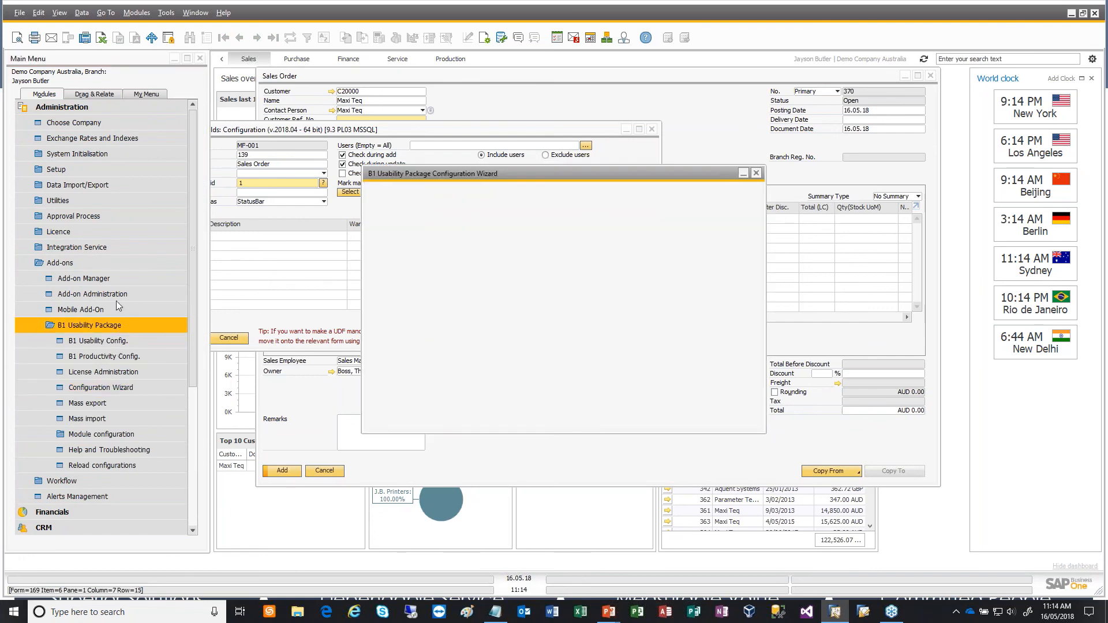
pyautogui.click(759, 173)
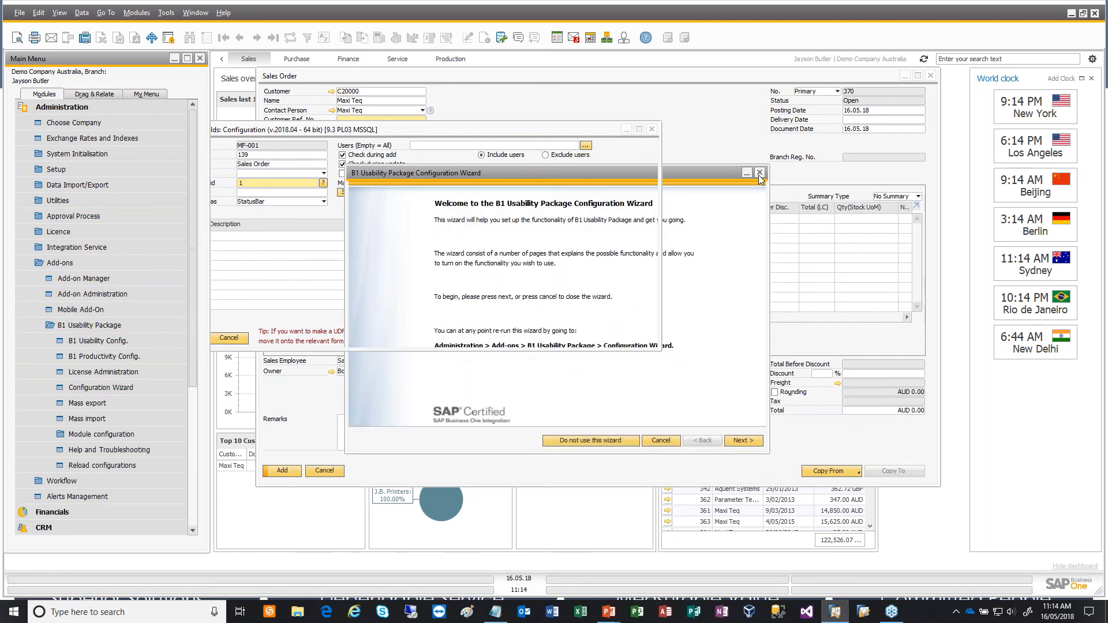
pyautogui.click(113, 438)
pyautogui.scroll(-6, 101, 393)
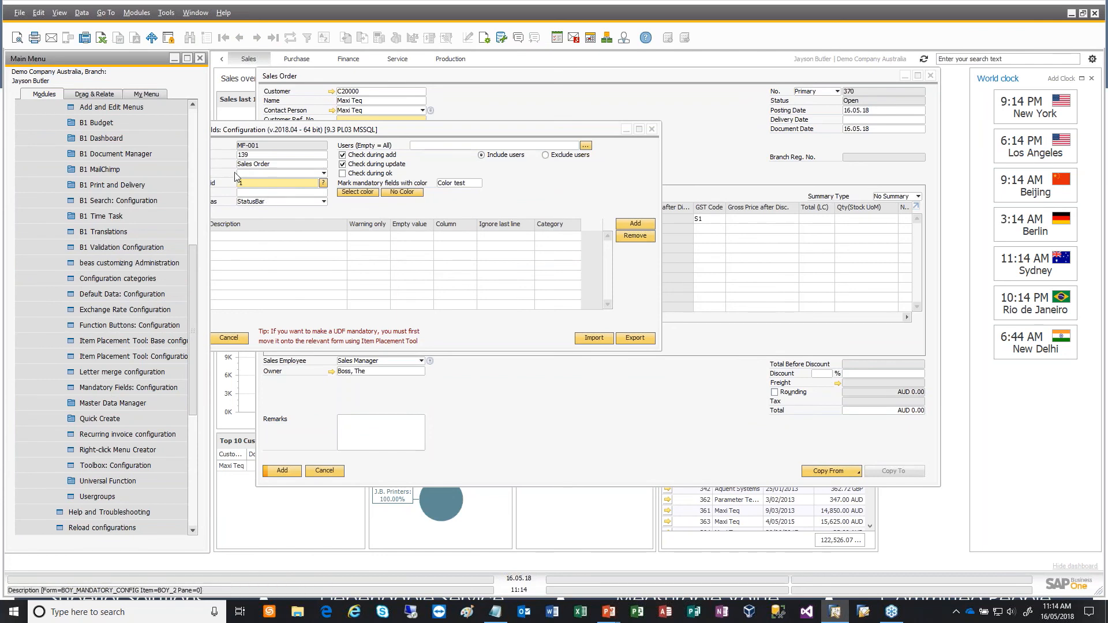
# - Set magenta as the background color that marks mandatory fields on the sales order
pyautogui.click(291, 156)
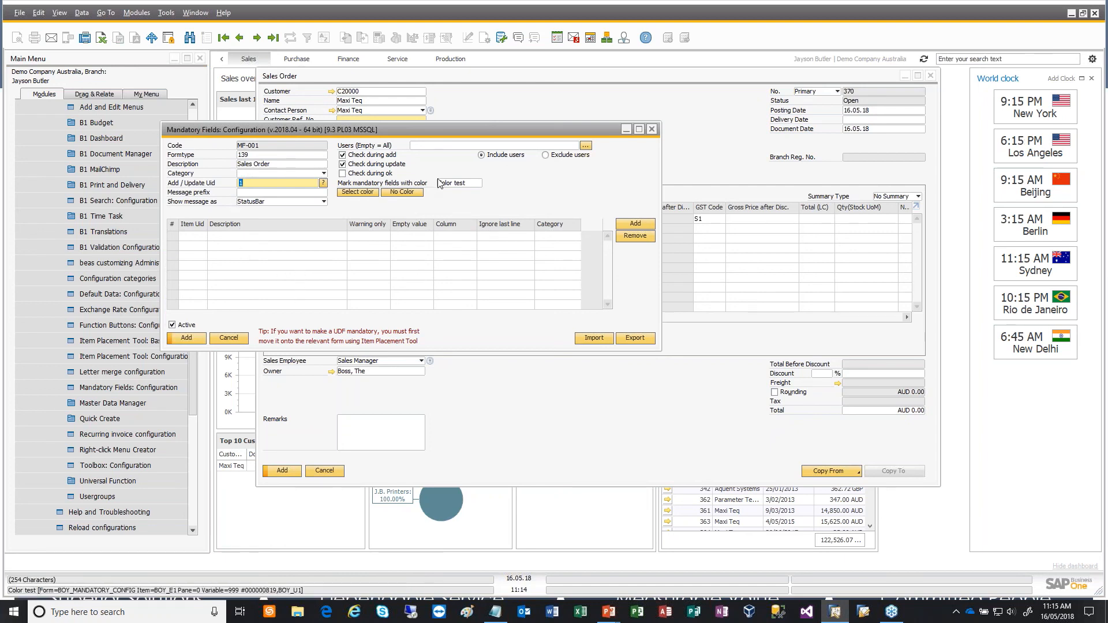
pyautogui.click(365, 194)
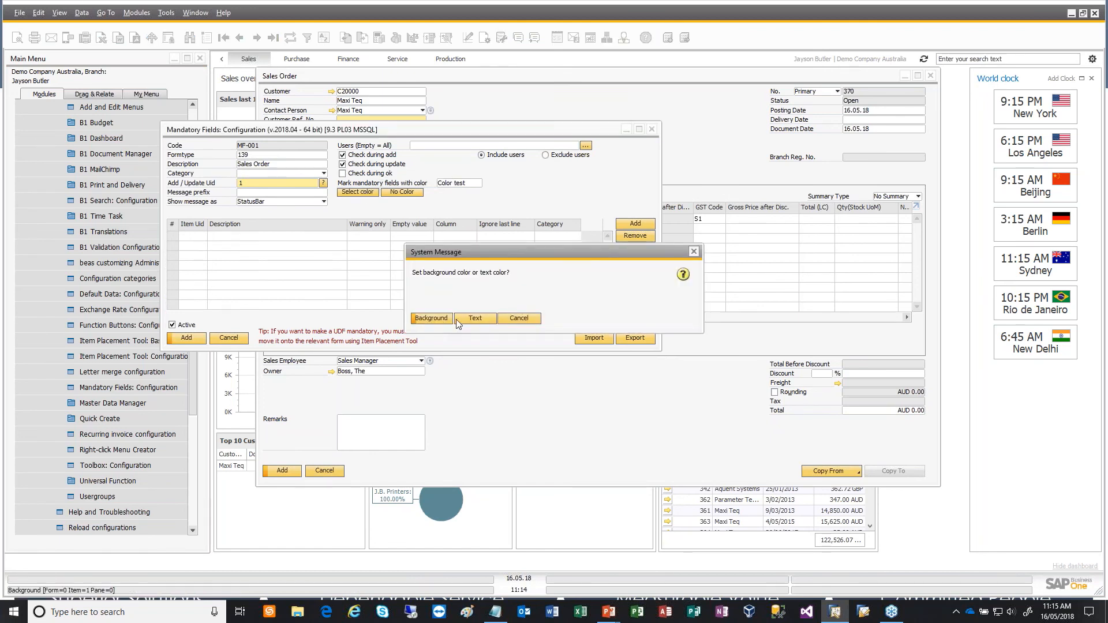
pyautogui.click(436, 319)
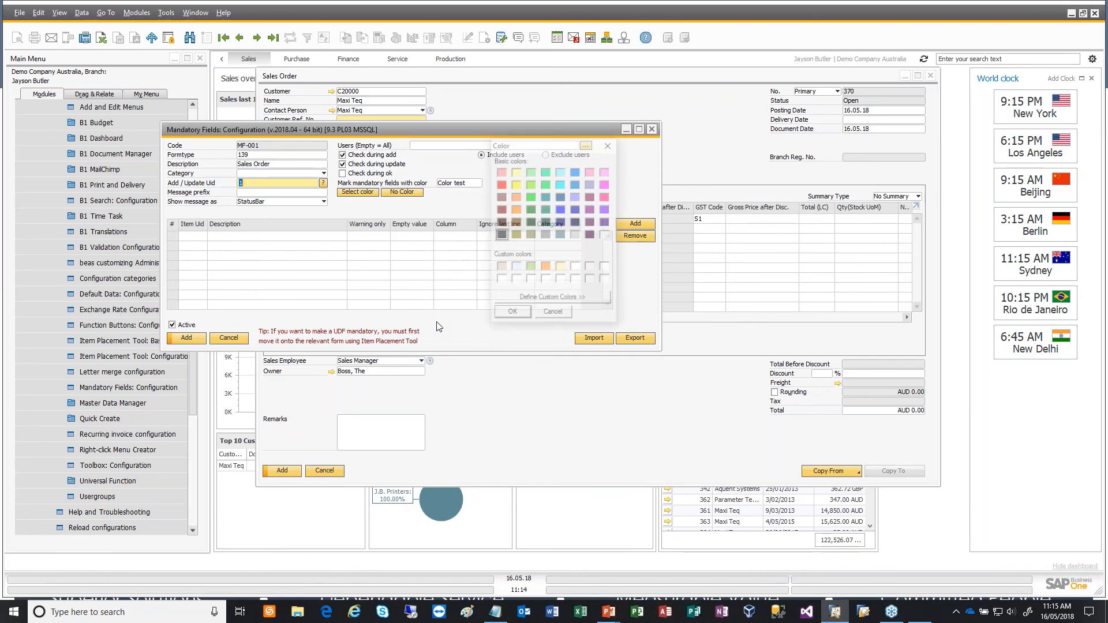
pyautogui.click(605, 184)
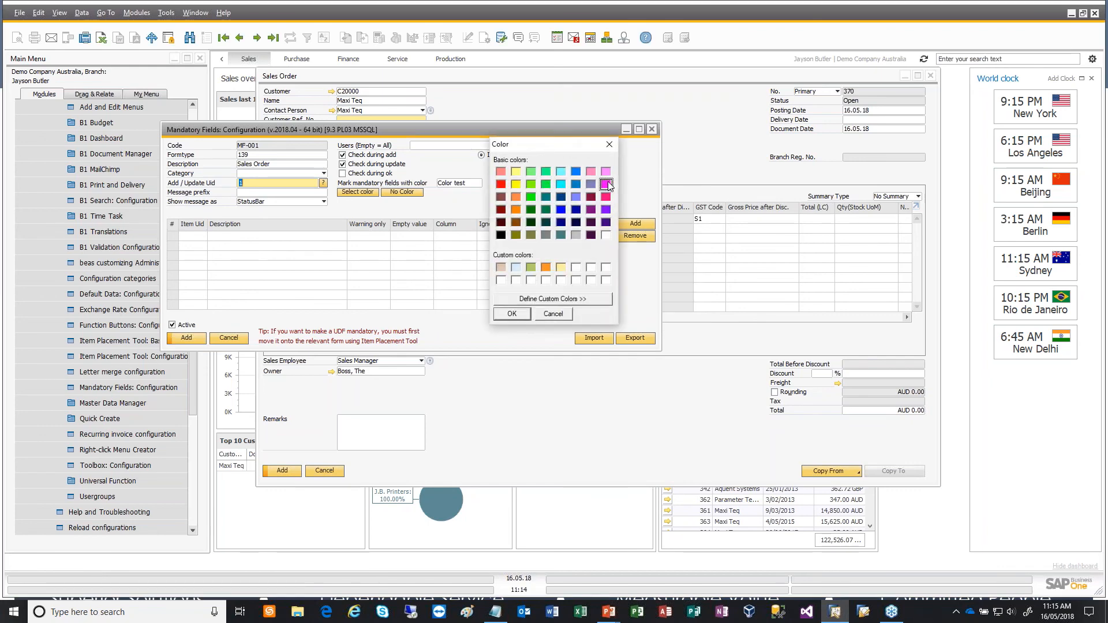
pyautogui.click(512, 314)
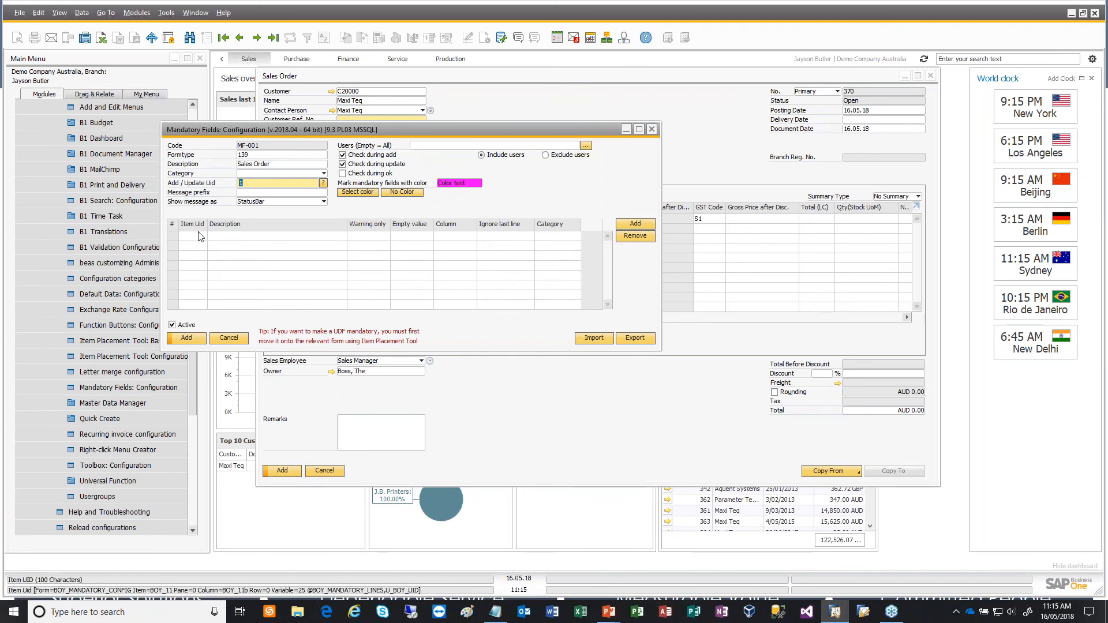
# - Add a warning-only mandatory field line for item UID 14, then save and close the configuration
pyautogui.click(633, 226)
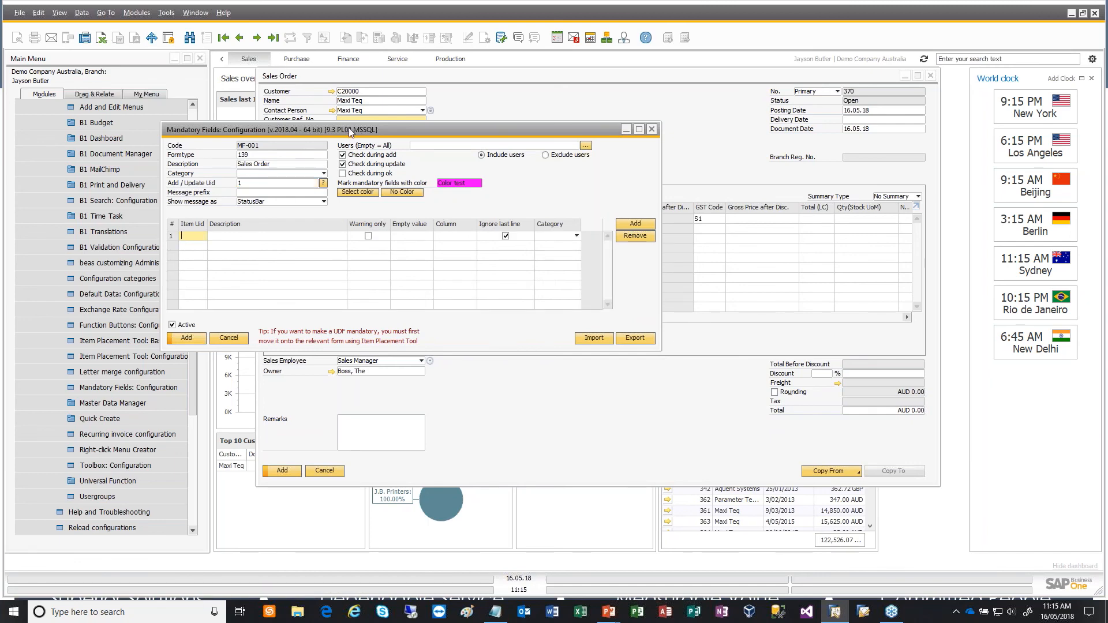
pyautogui.moveTo(355, 130); pyautogui.dragTo(336, 224)
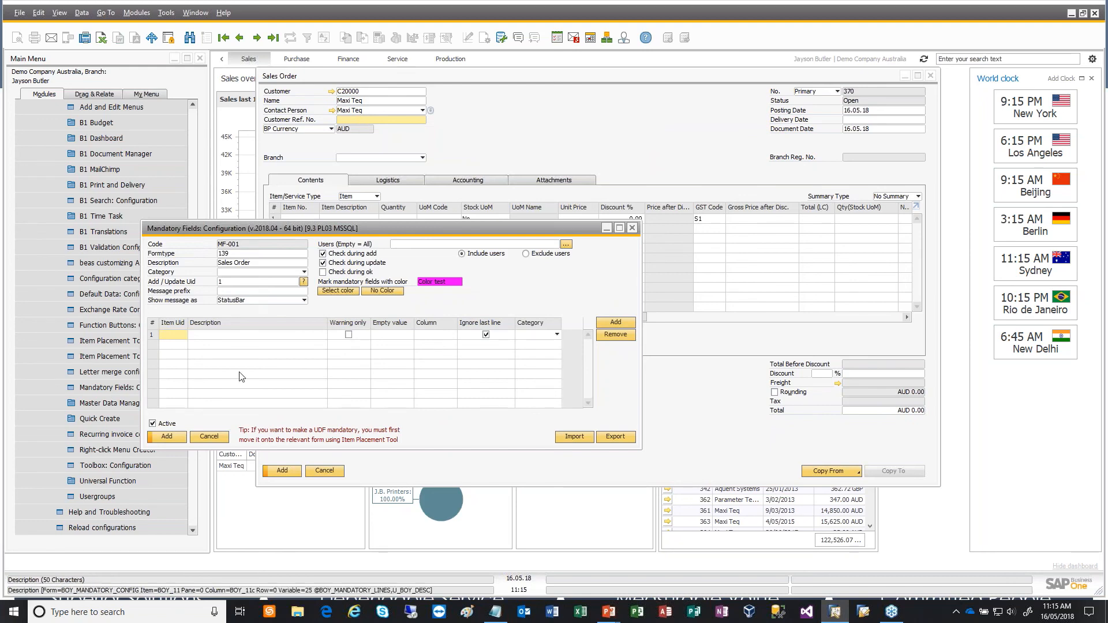
pyautogui.write('14')
pyautogui.press('Tab')
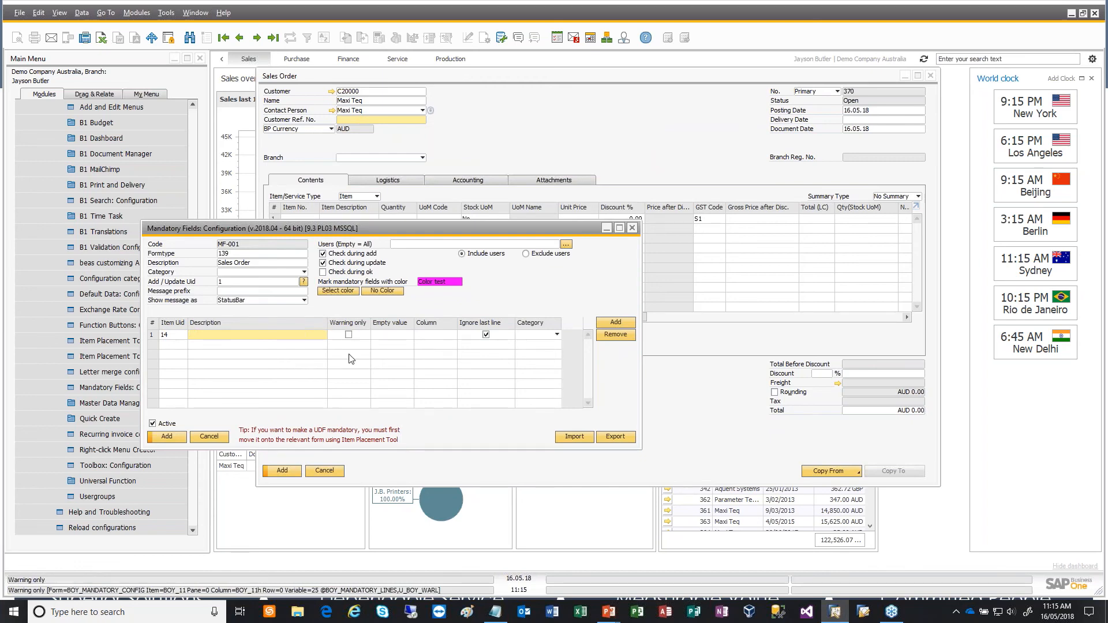
pyautogui.click(348, 335)
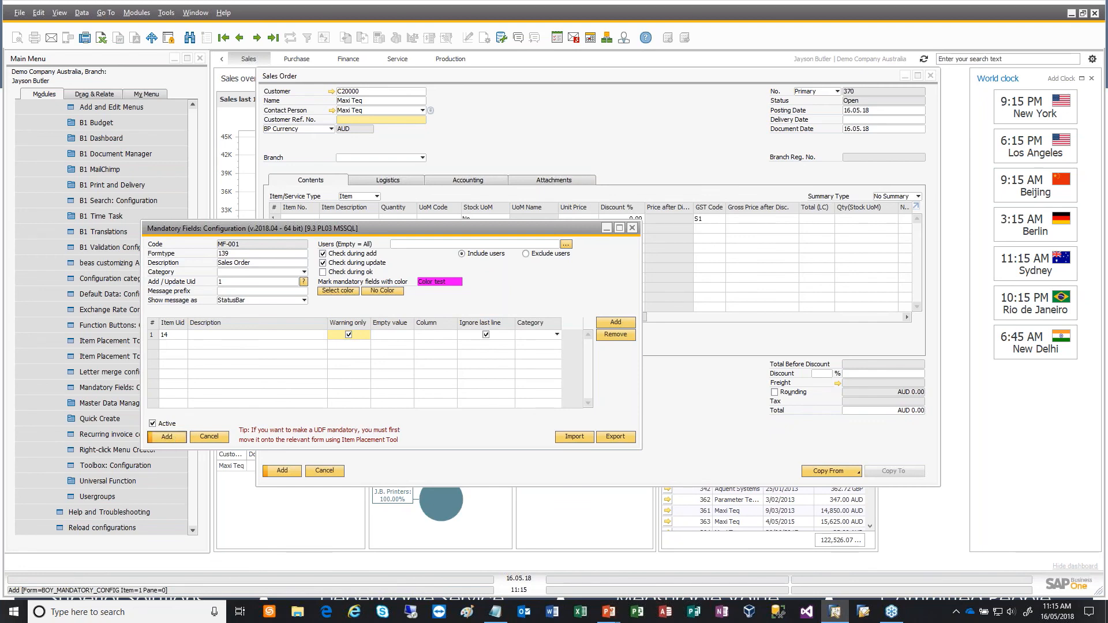
pyautogui.click(175, 437)
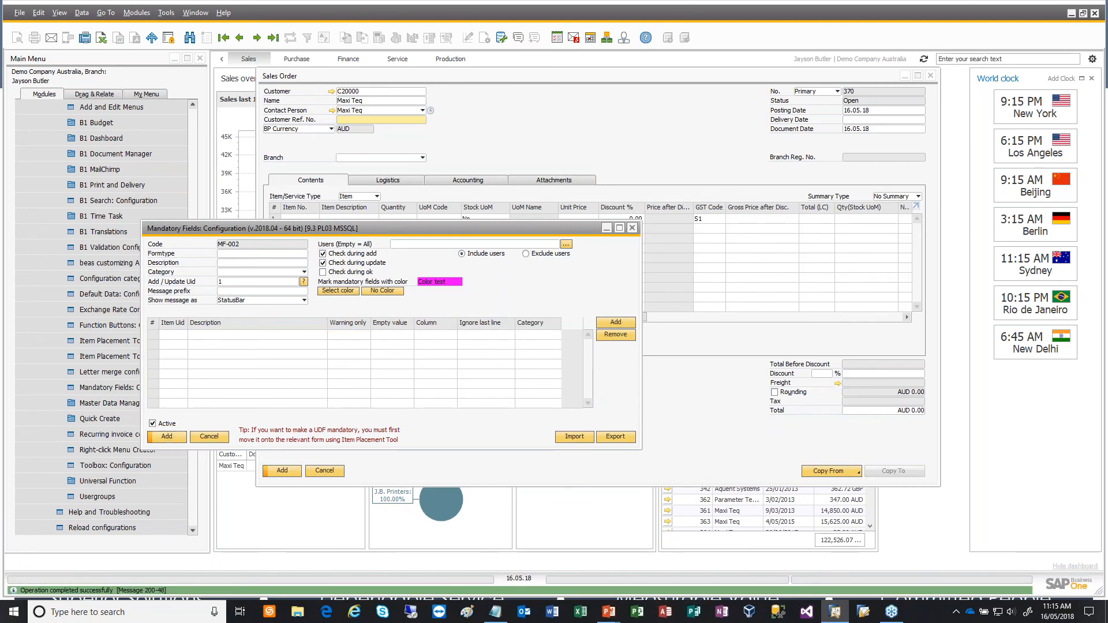
pyautogui.click(209, 437)
# - Close the current sales order and open a blank one to check the mandatory marking on Customer Ref. No
pyautogui.click(339, 474)
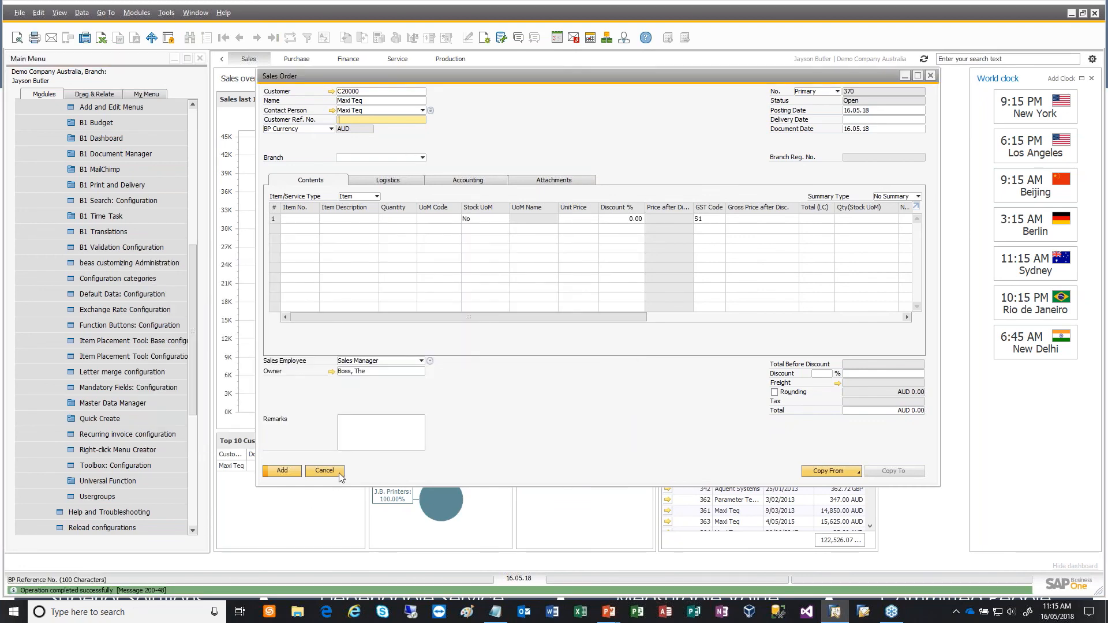
pyautogui.scroll(-5, 203, 451)
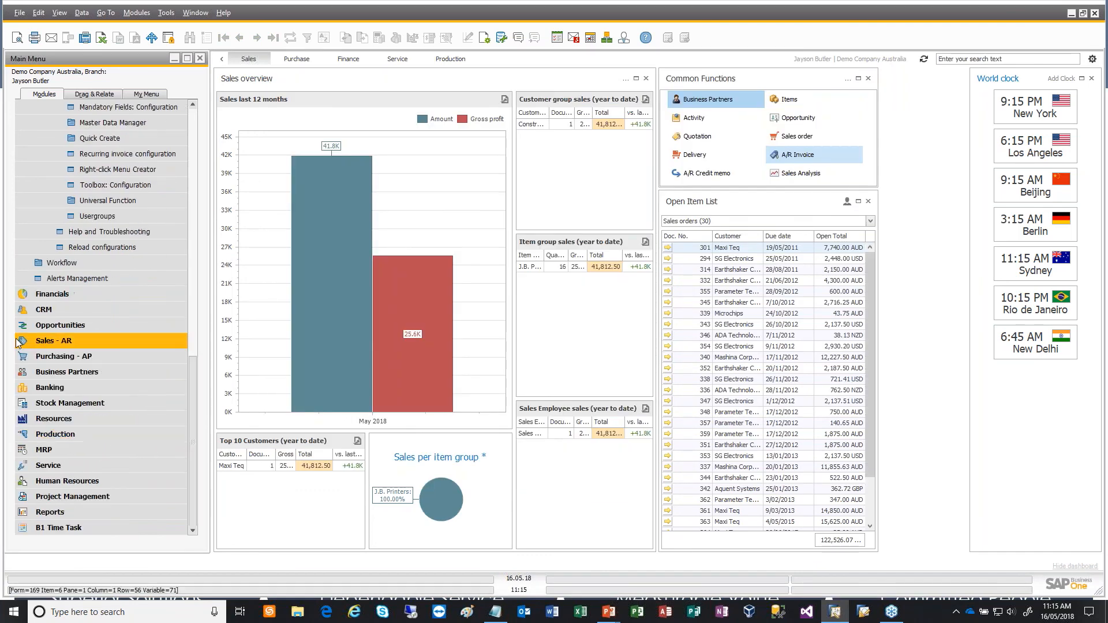
pyautogui.click(36, 344)
pyautogui.click(102, 217)
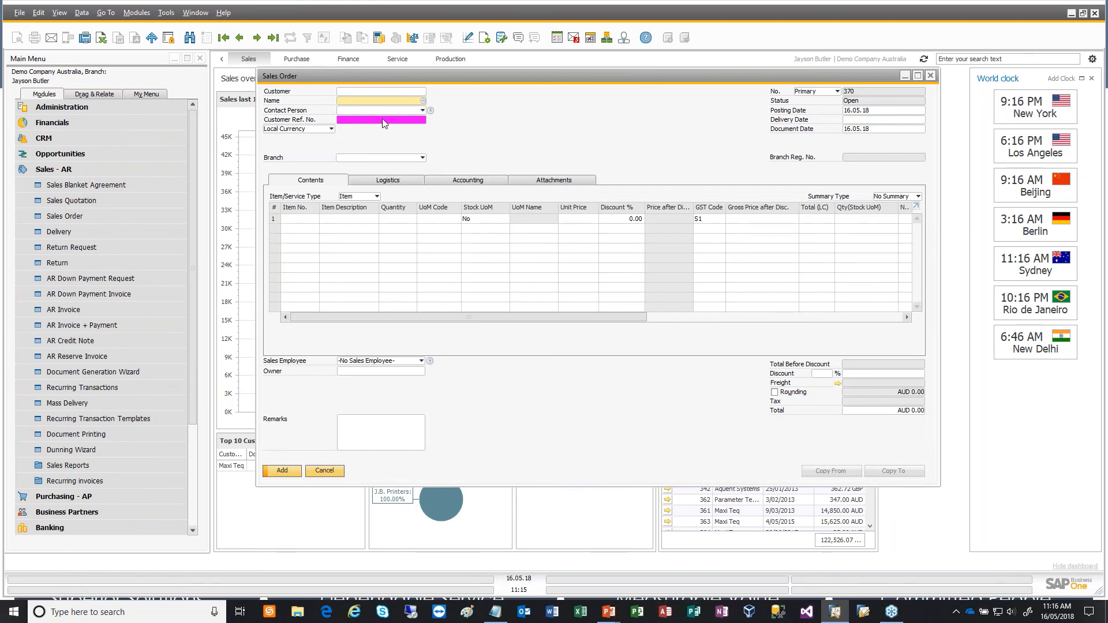
pyautogui.click(355, 120)
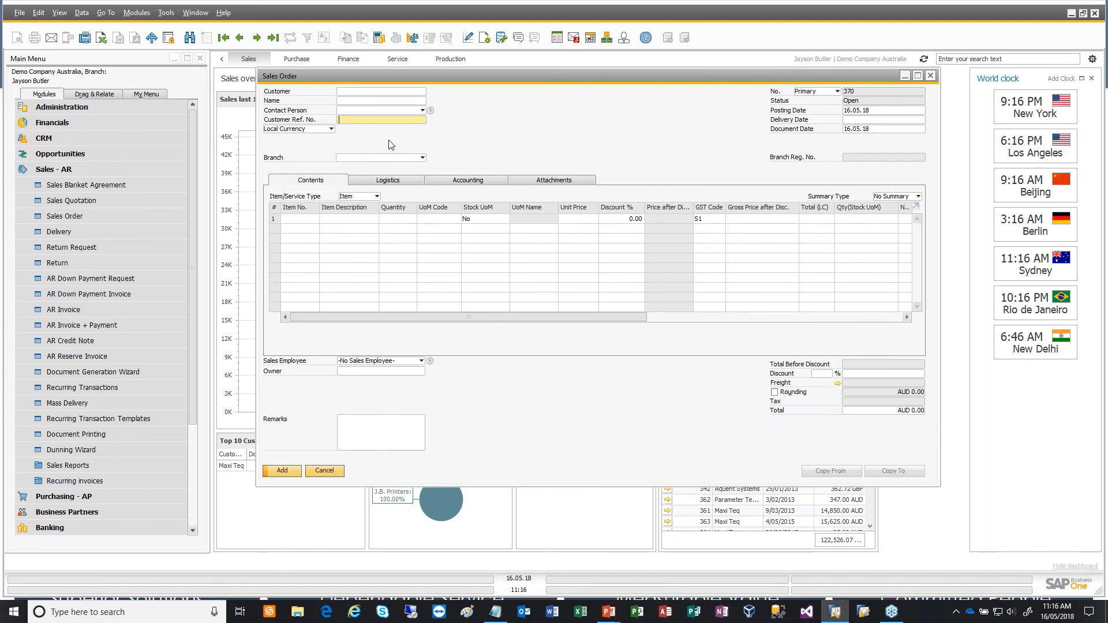
# - Switch to the PowerPoint slide show to view the Boyum B1 Usability Pack topics, and return to SAP Business One
pyautogui.hotkey('alt', 'Tab')
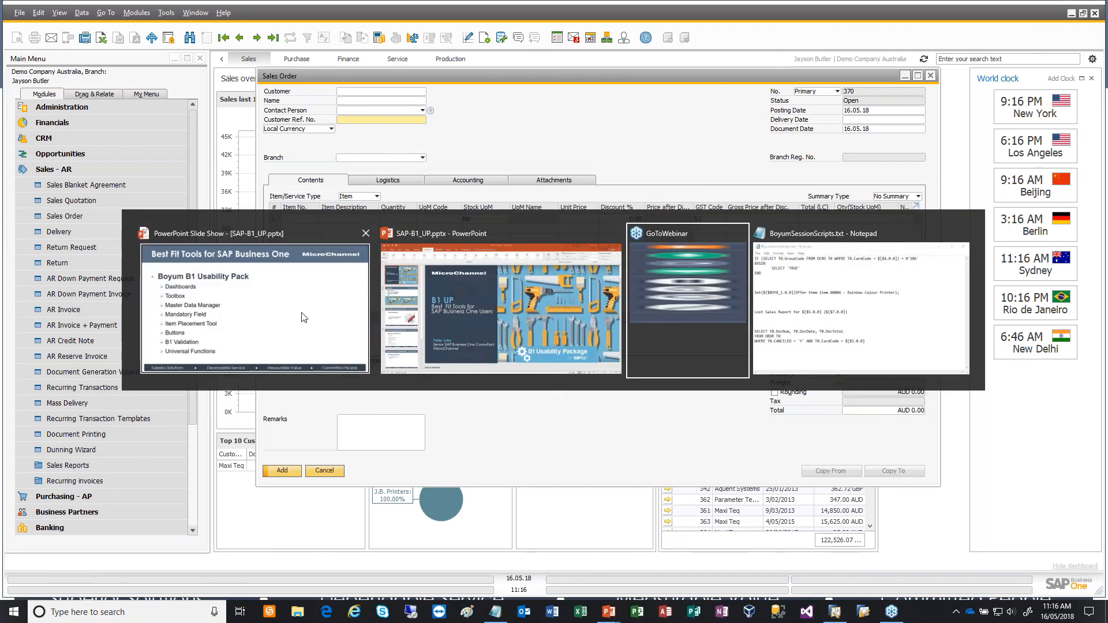
pyautogui.click(304, 317)
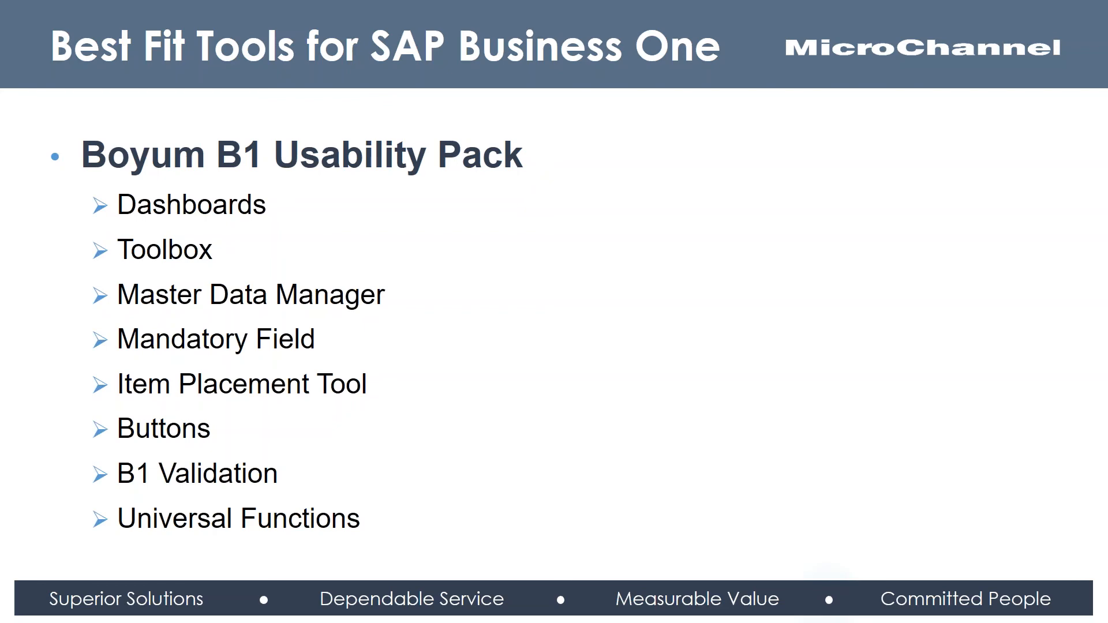
pyautogui.hotkey('alt', 'Tab')
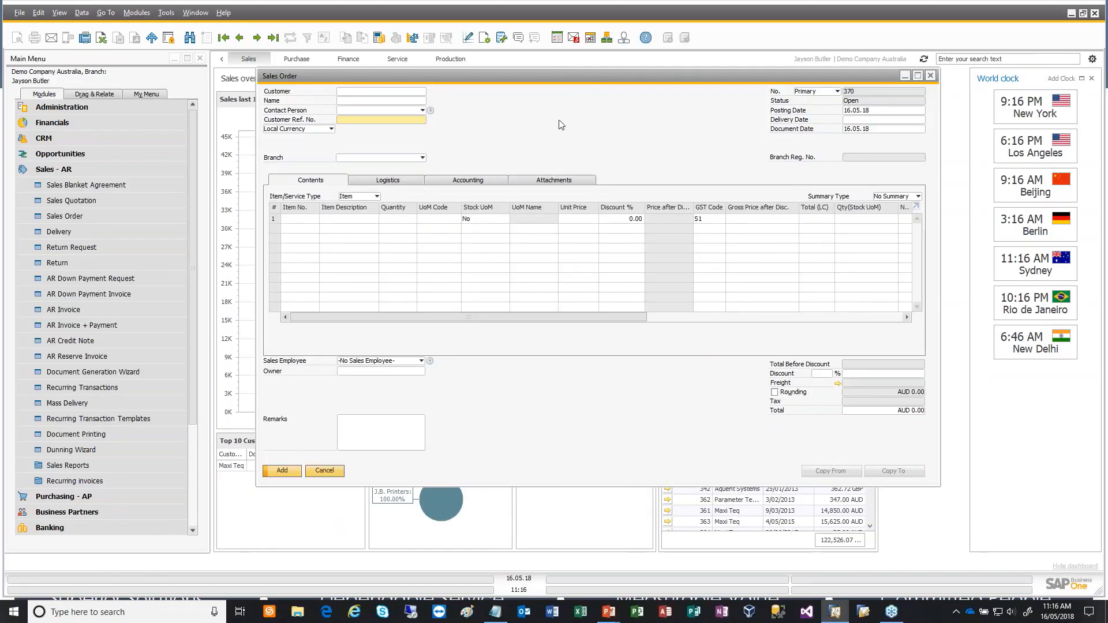
# - Show the user-defined fields alongside the blank sales order
pyautogui.moveTo(560, 77); pyautogui.dragTo(471, 85)
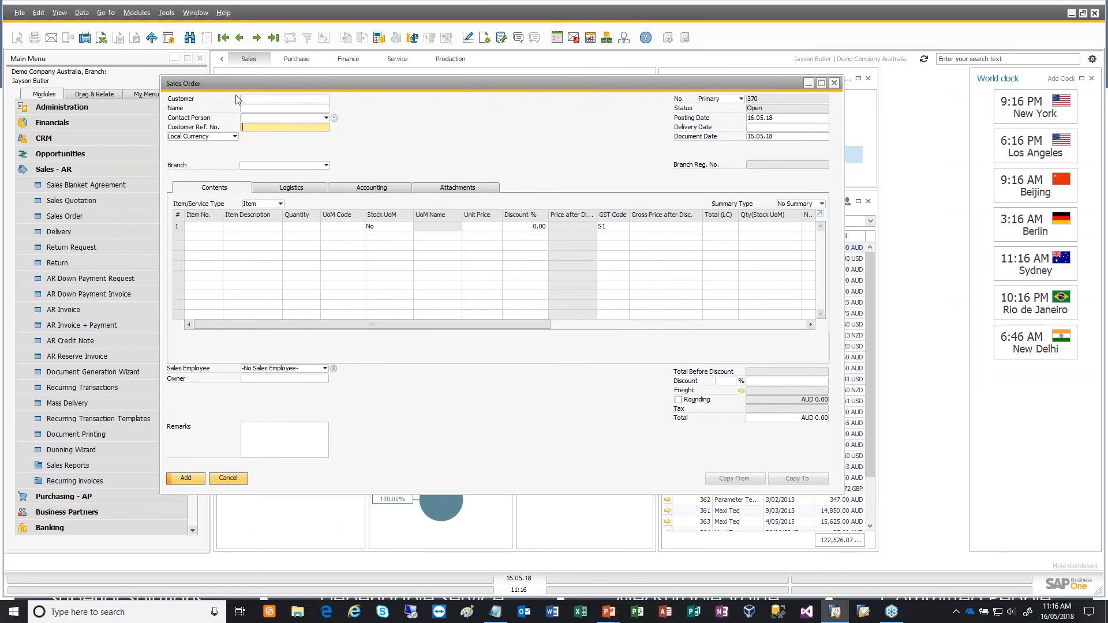
pyautogui.click(56, 18)
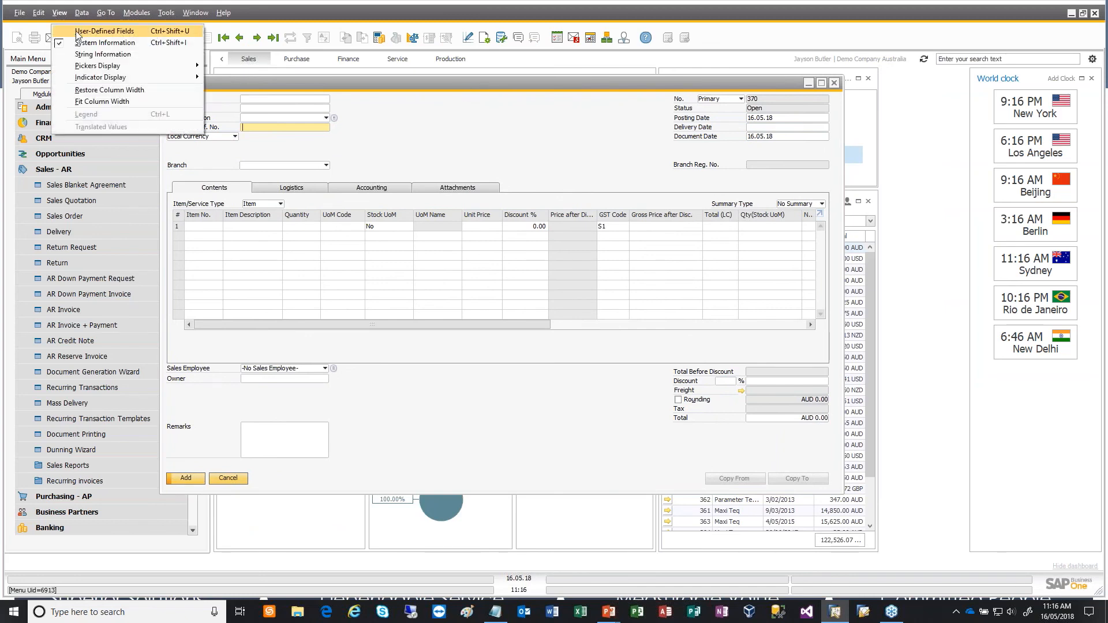
pyautogui.click(63, 30)
pyautogui.click(59, 13)
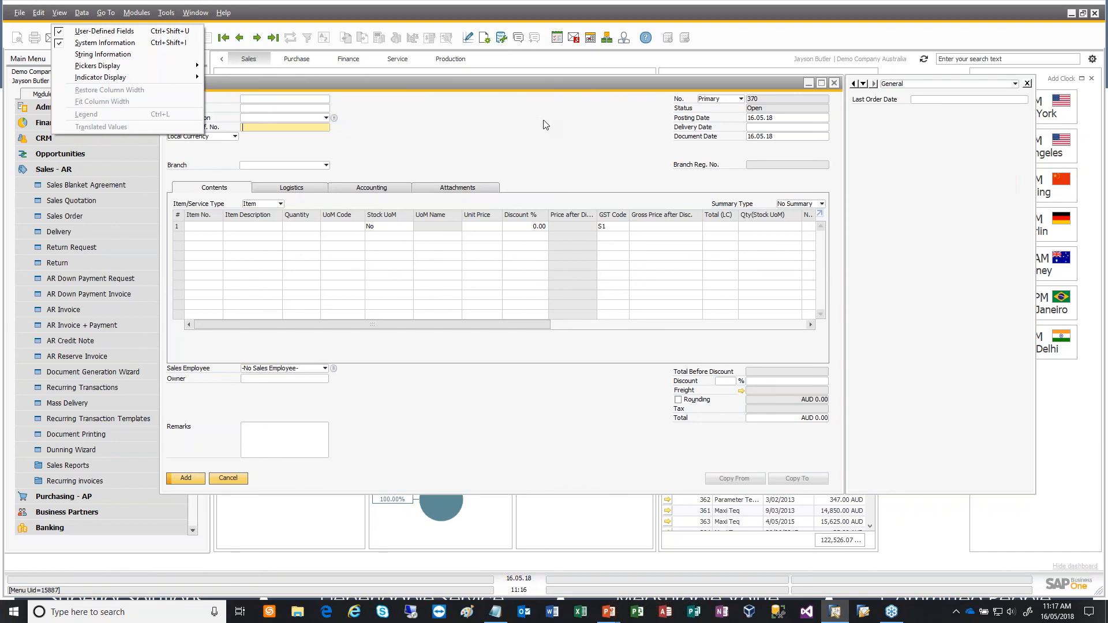
pyautogui.press('Escape')
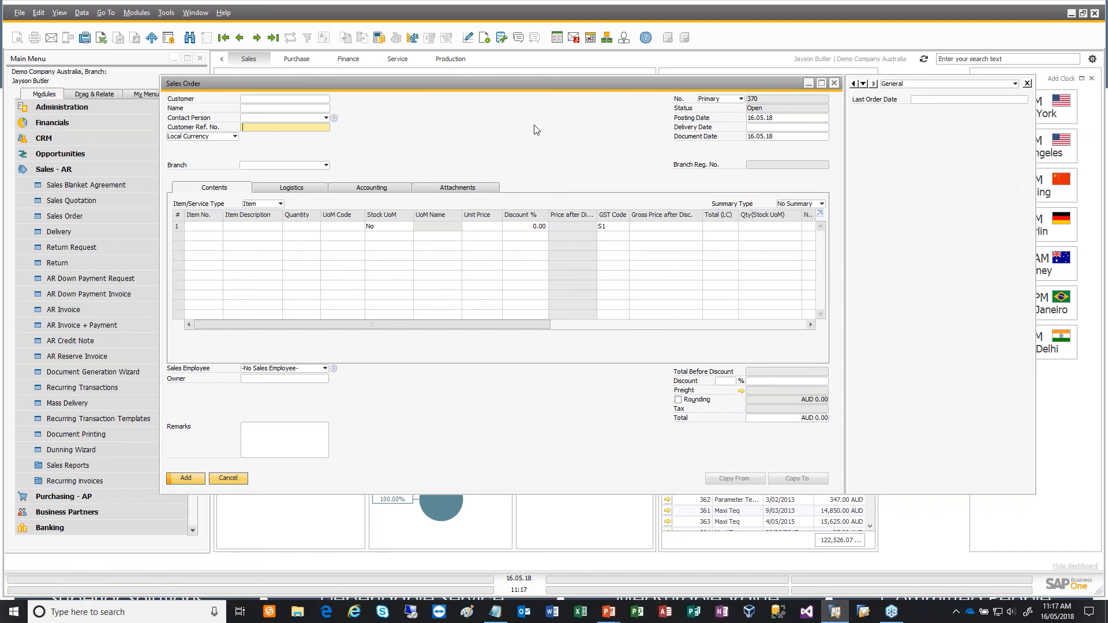
# - Open the Item Placement Tool configuration for the sales order form and move its window over the order
pyautogui.rightClick(536, 129)
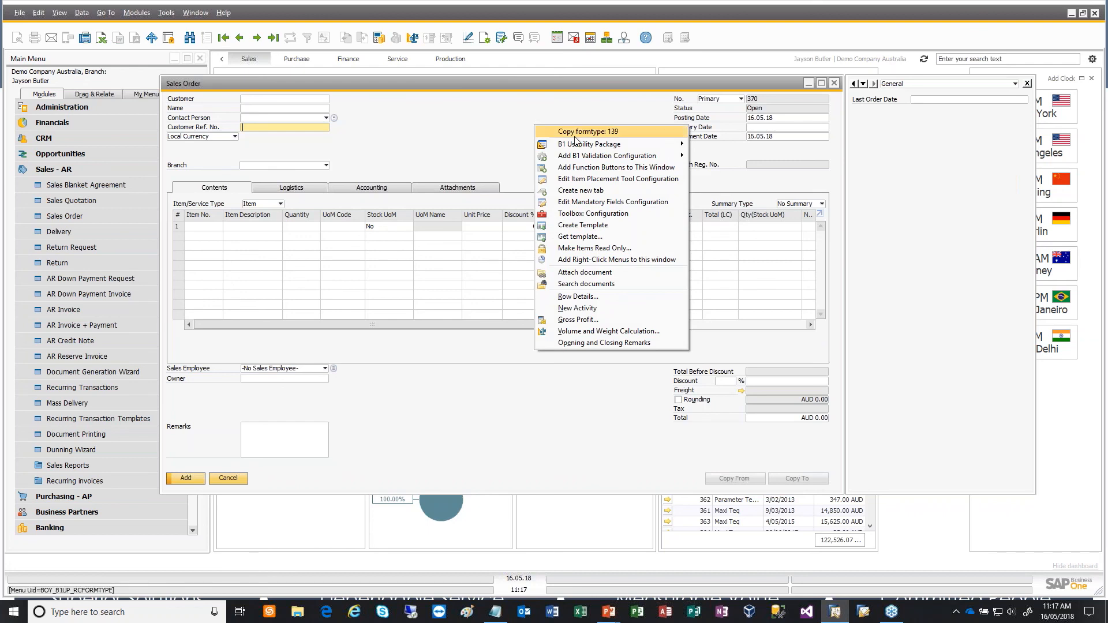
pyautogui.click(631, 179)
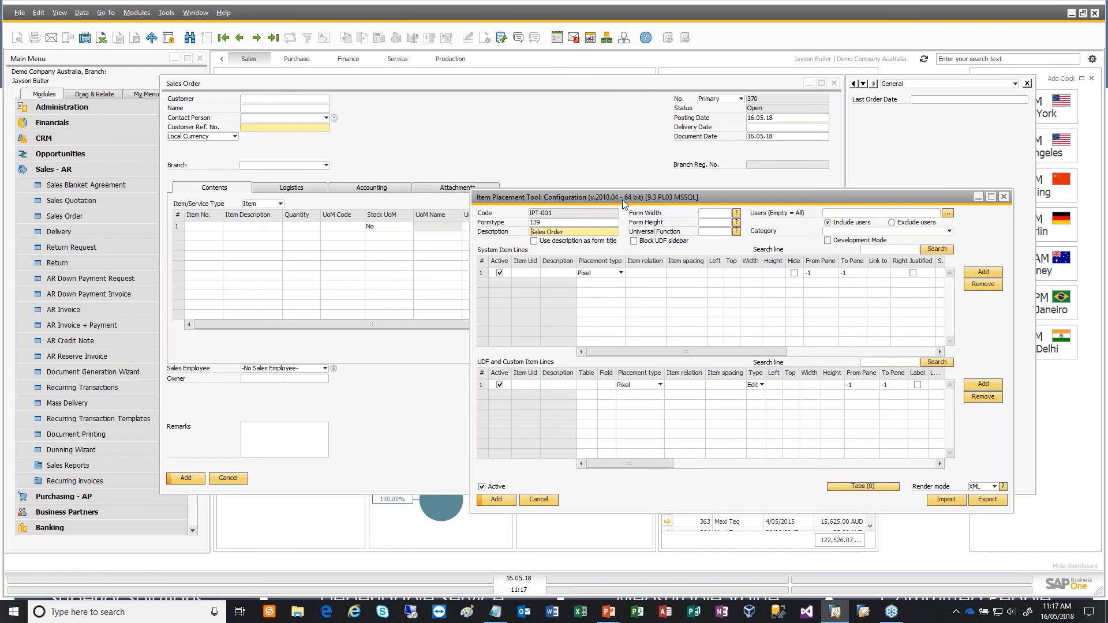
pyautogui.moveTo(600, 196); pyautogui.dragTo(306, 122)
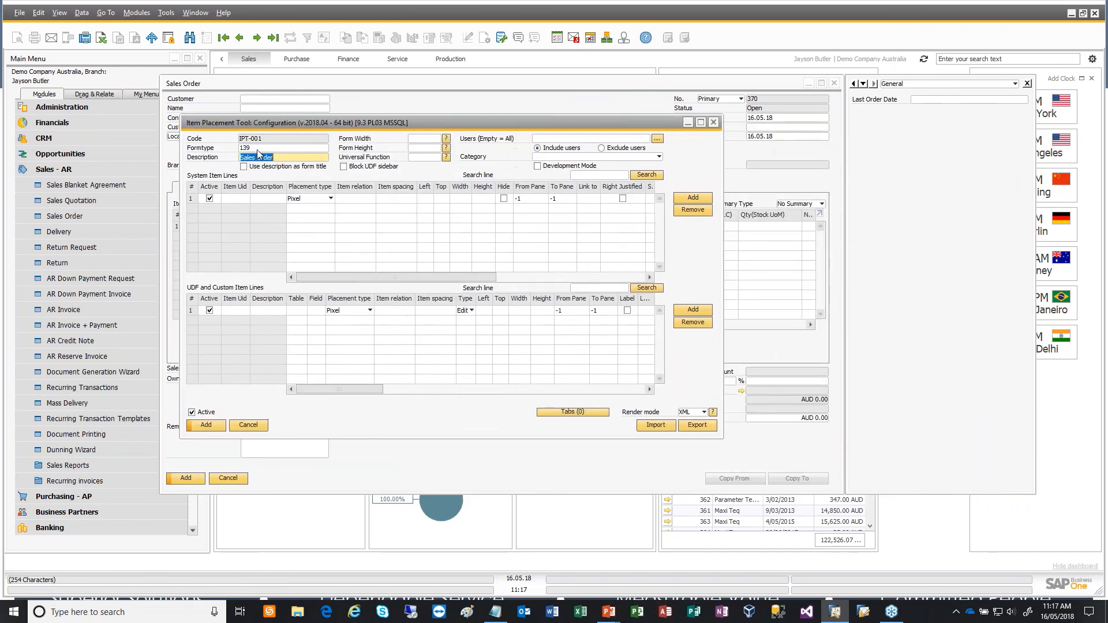
# - Widen the Item Placement Tool configuration window and move it lower, and display the sales order's Logistics details
pyautogui.moveTo(720, 391); pyautogui.dragTo(1056, 410)
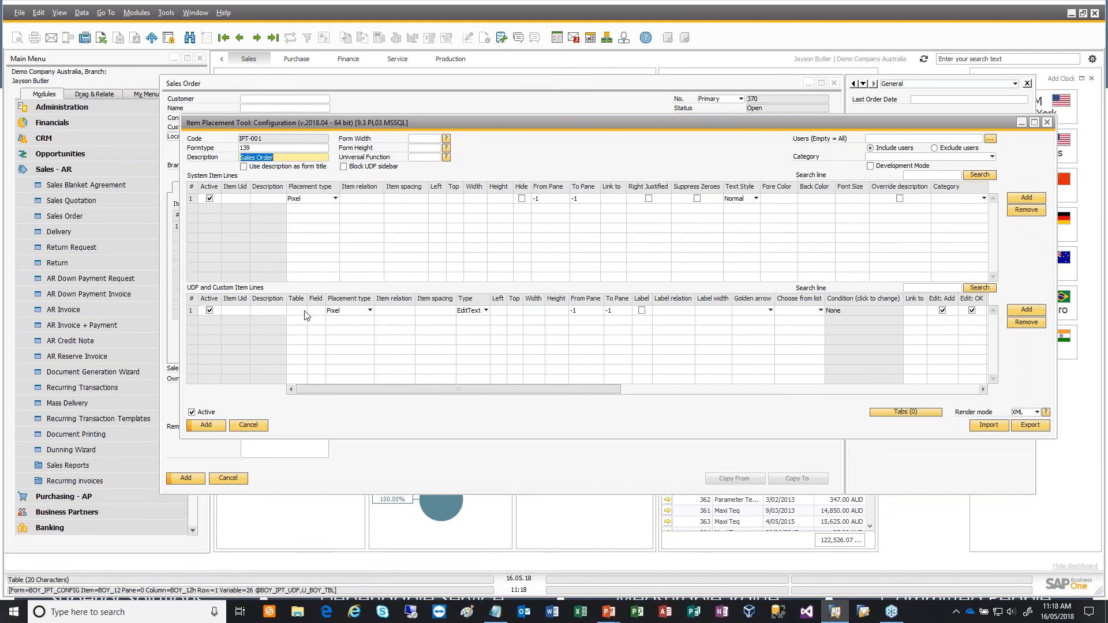
pyautogui.moveTo(440, 124); pyautogui.dragTo(352, 197)
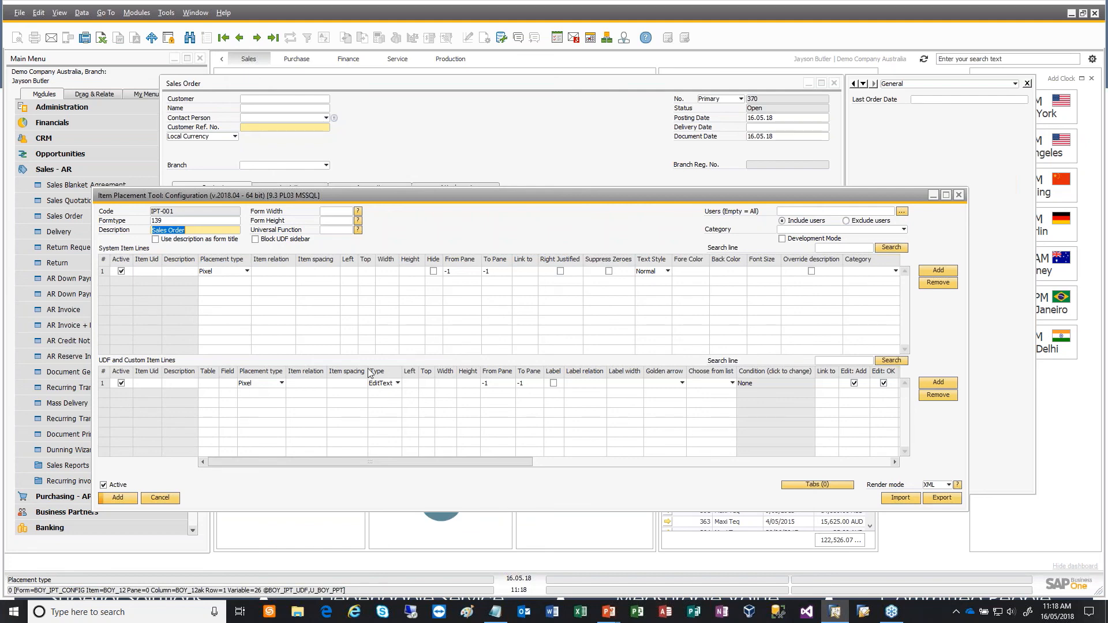
pyautogui.click(531, 86)
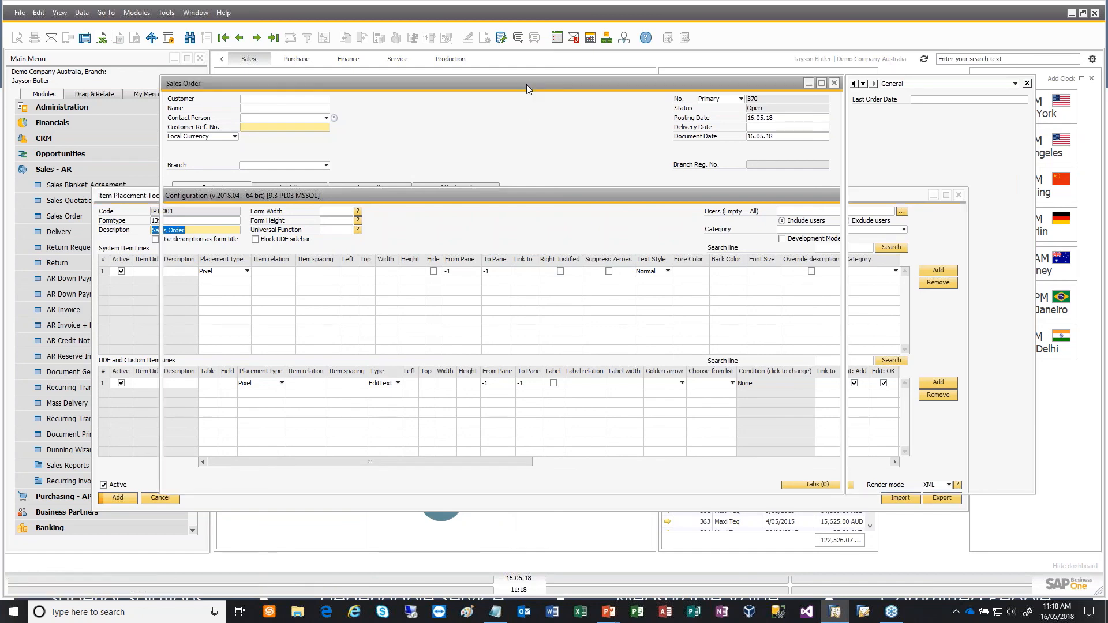
pyautogui.click(312, 186)
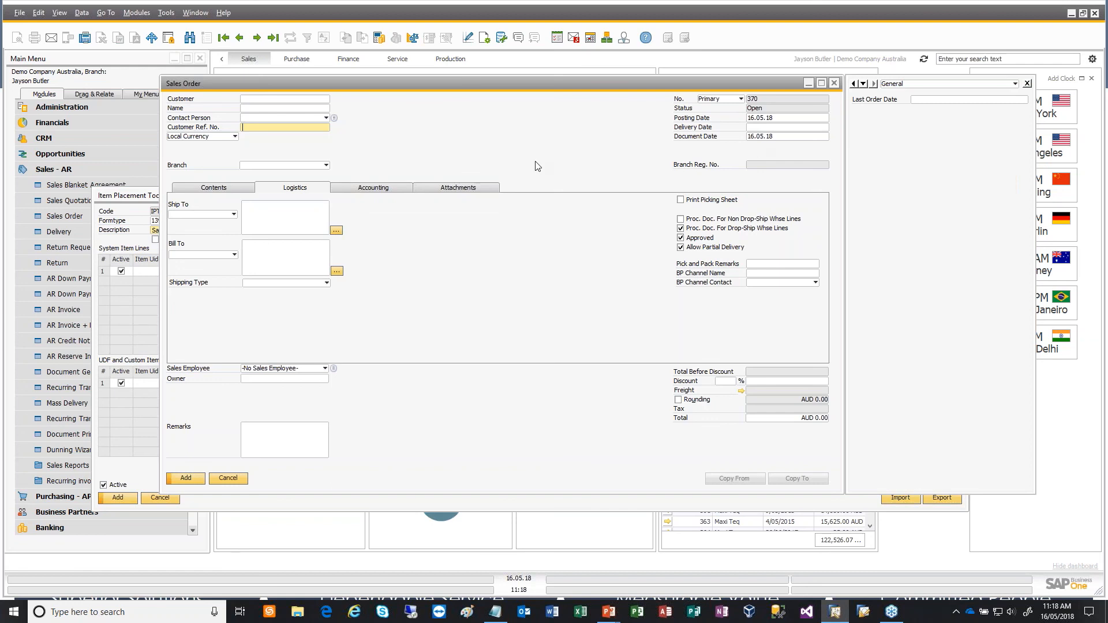
# - Move the sales order clear of the configuration window and check the System Information setting in the view options
pyautogui.click(137, 196)
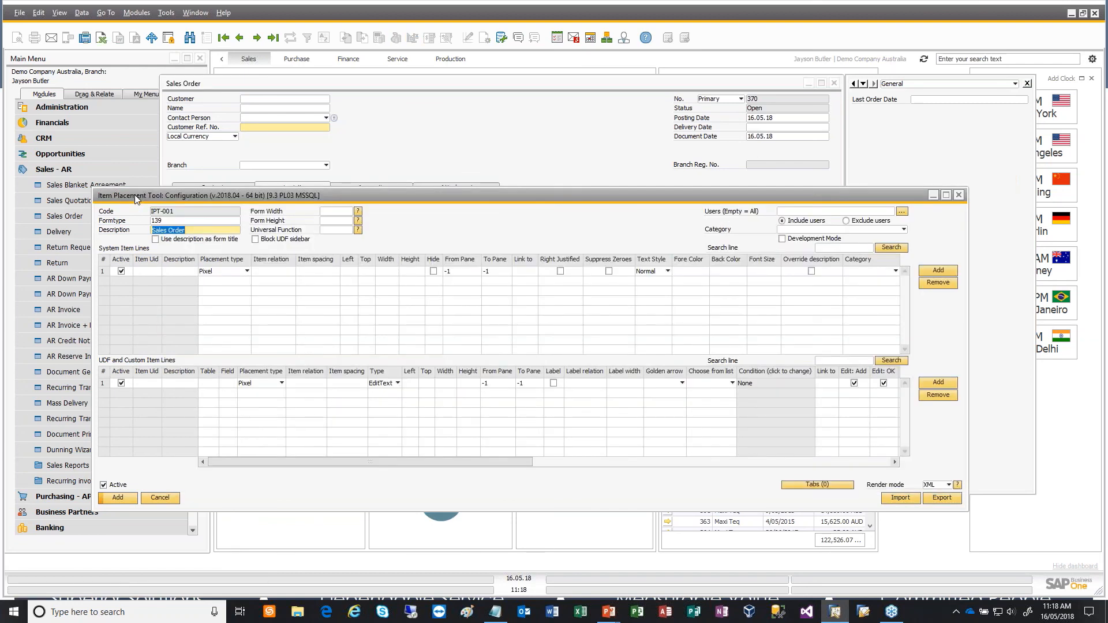
pyautogui.click(147, 271)
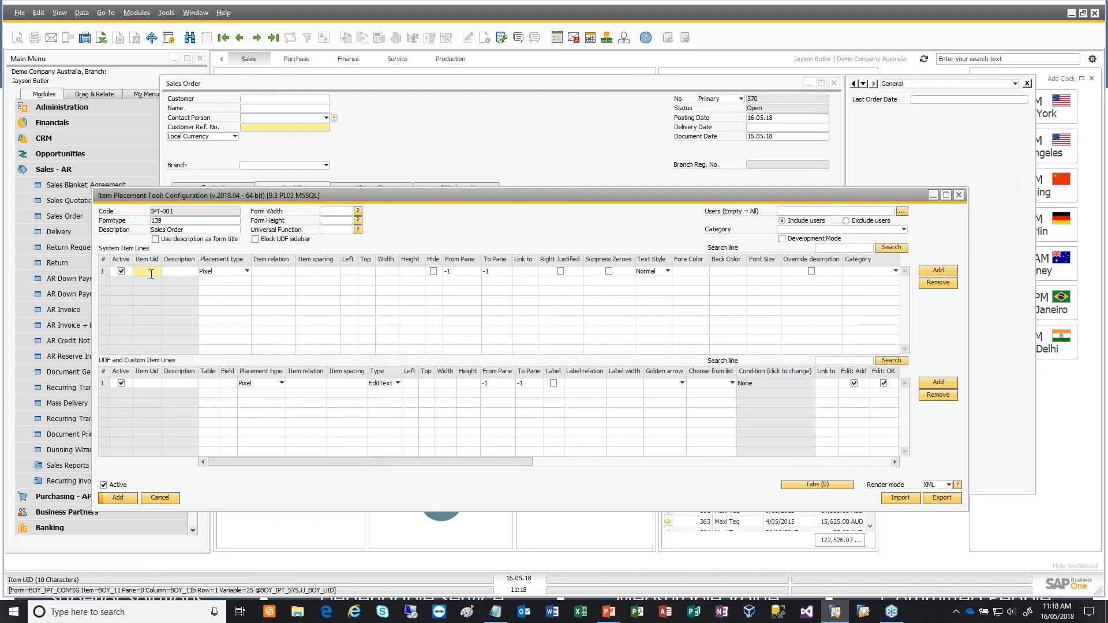
pyautogui.click(633, 89)
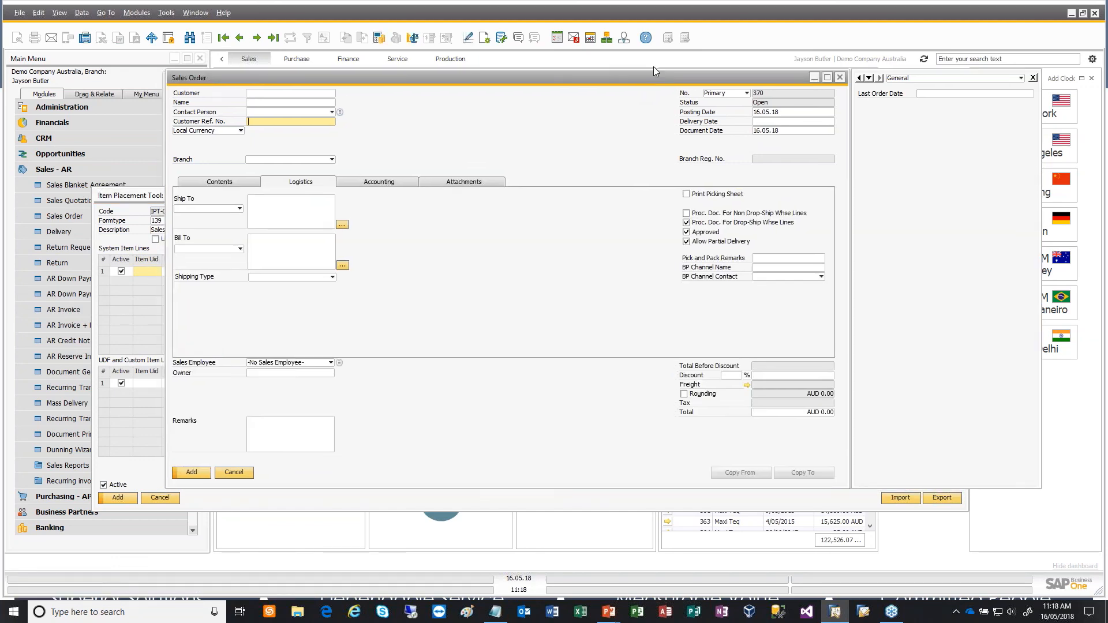
pyautogui.click(60, 13)
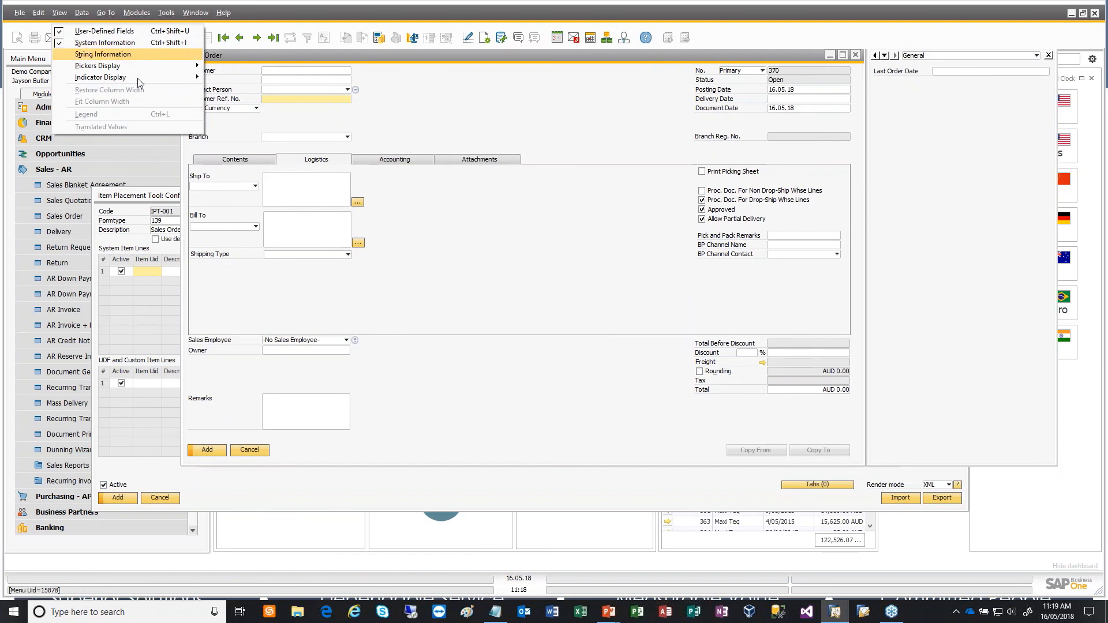
pyautogui.click(413, 274)
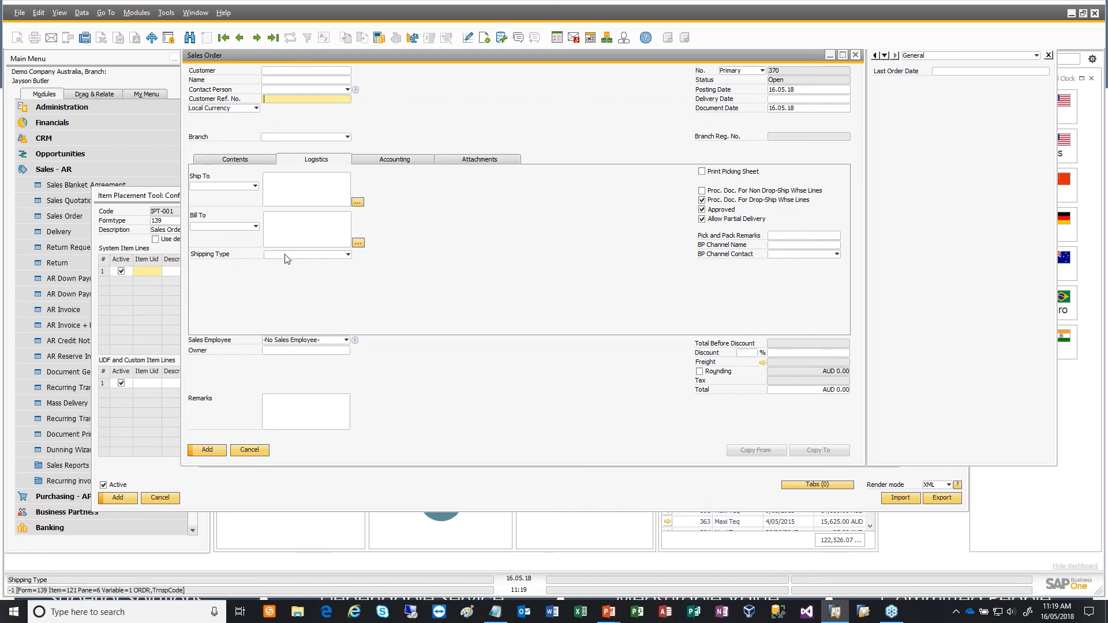
# - Enter item UID 122 with the description Shipping Type on the first system item line
pyautogui.click(147, 272)
pyautogui.write('122')
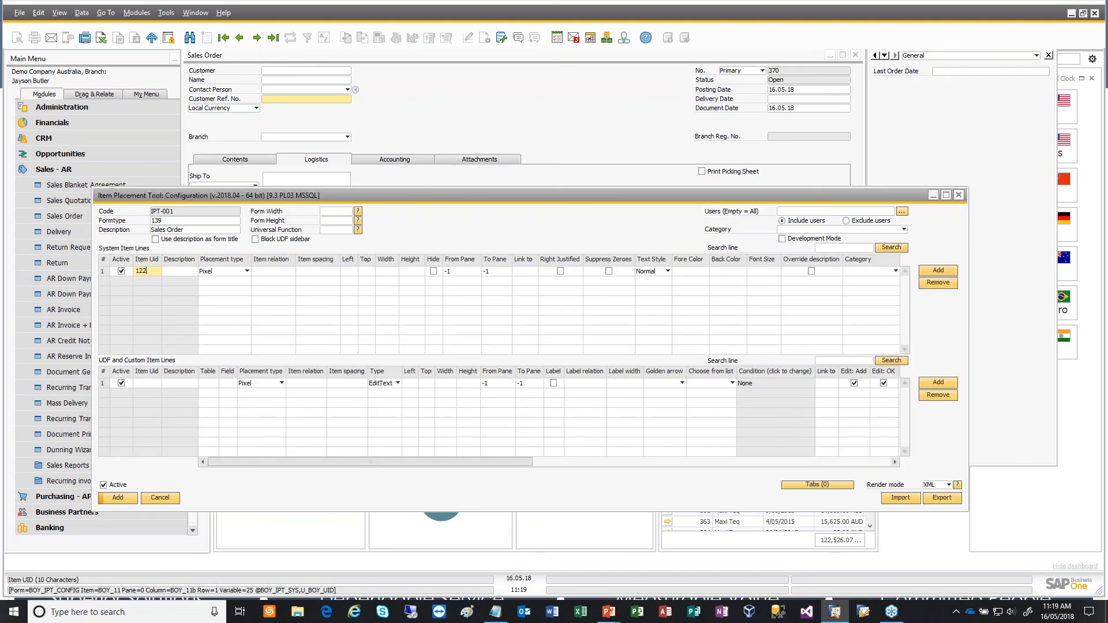
pyautogui.press('Tab')
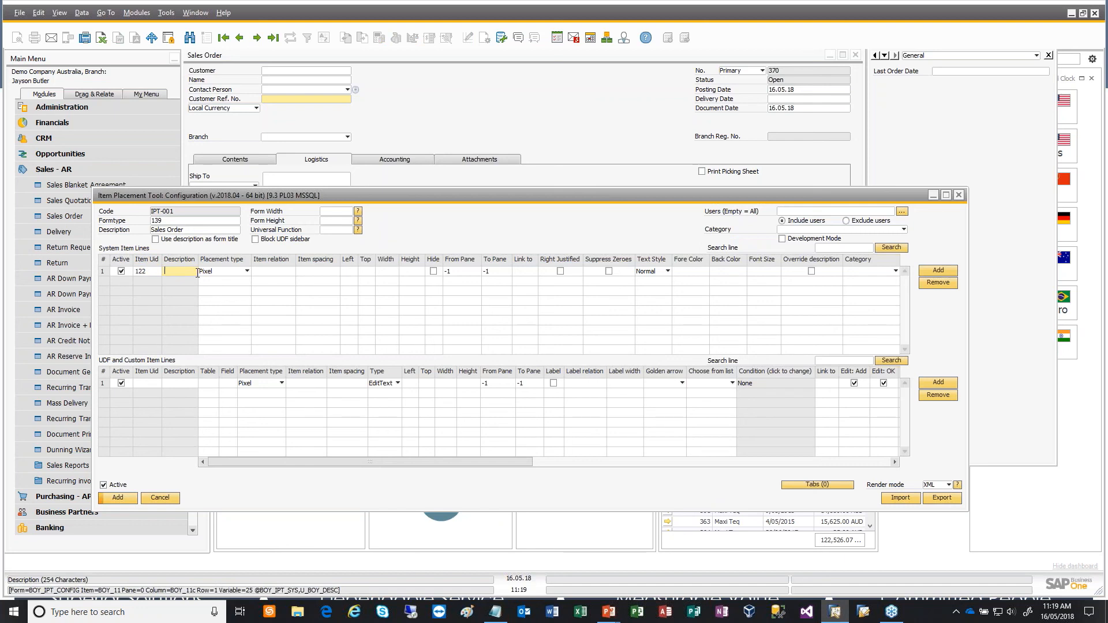
pyautogui.write('Shipping Type')
pyautogui.press('Tab')
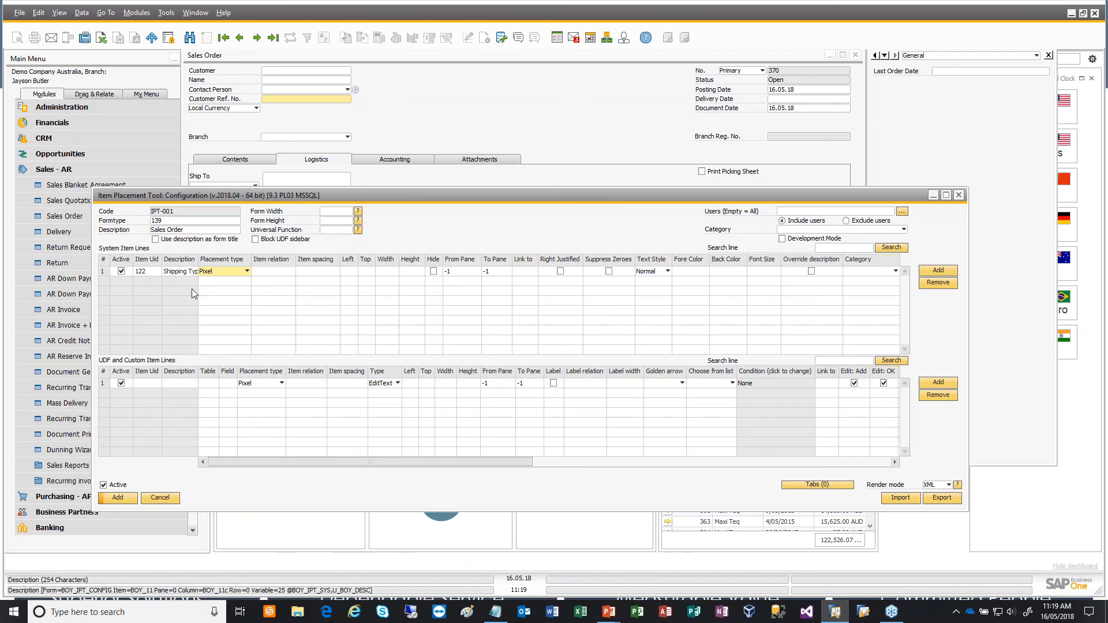
# - Place the Shipping Type label (item 122) below item 86 with an item spacing of 1
pyautogui.click(243, 275)
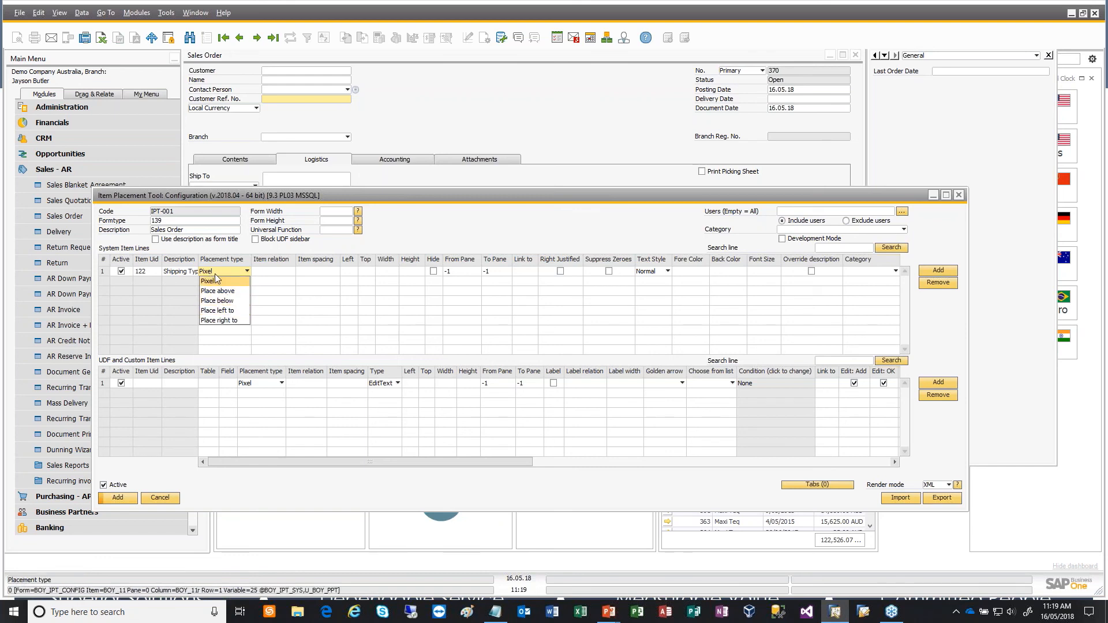
pyautogui.click(238, 300)
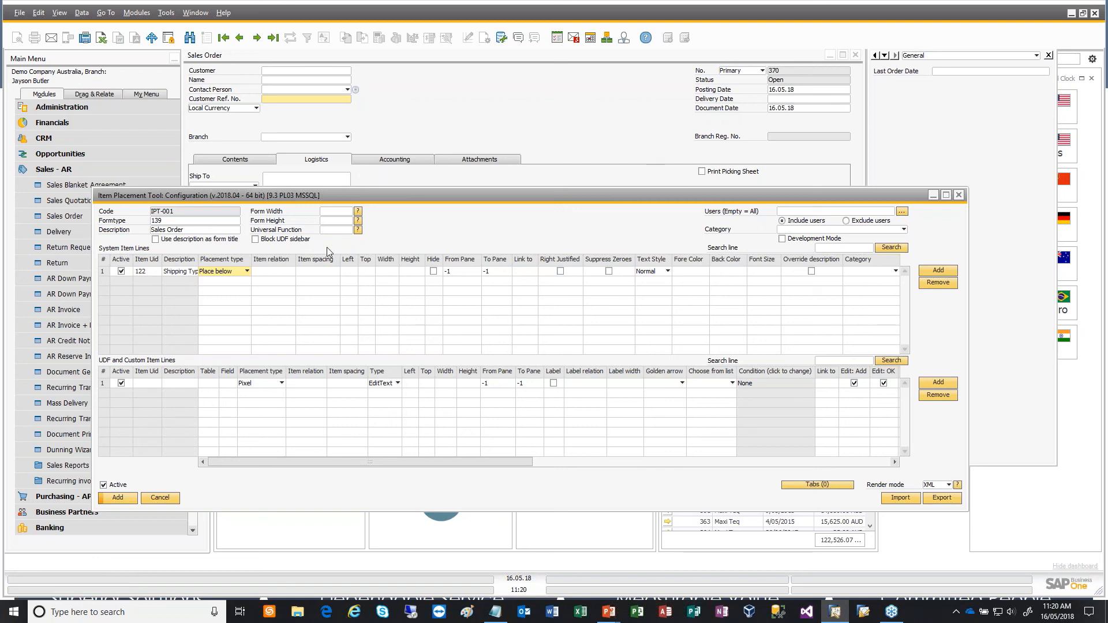
pyautogui.click(272, 271)
pyautogui.write('86')
pyautogui.press('Tab')
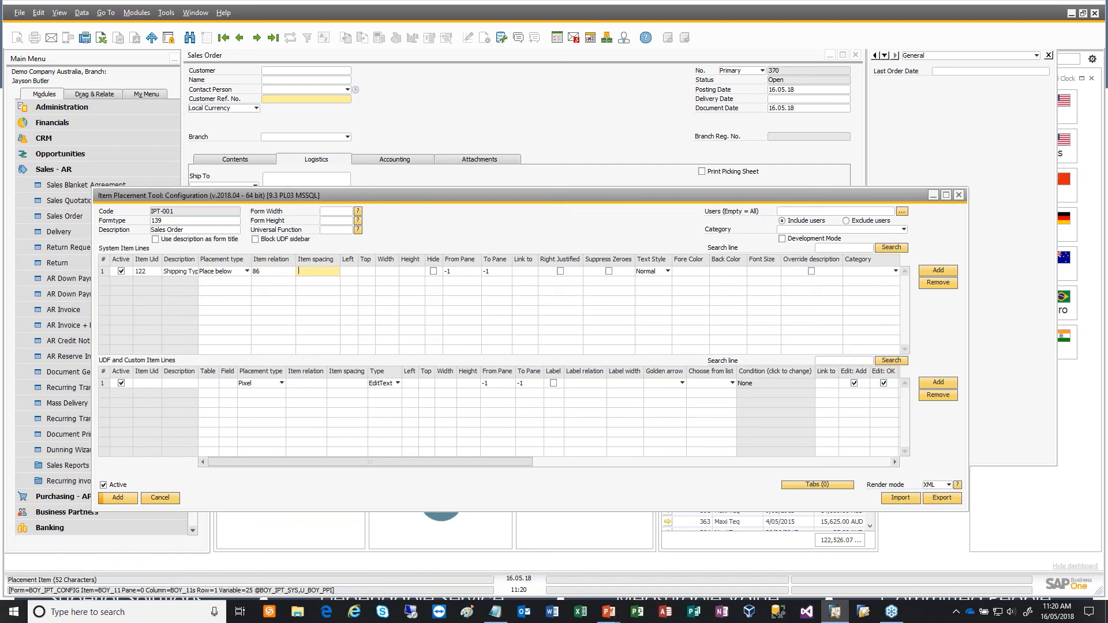
pyautogui.press('Tab')
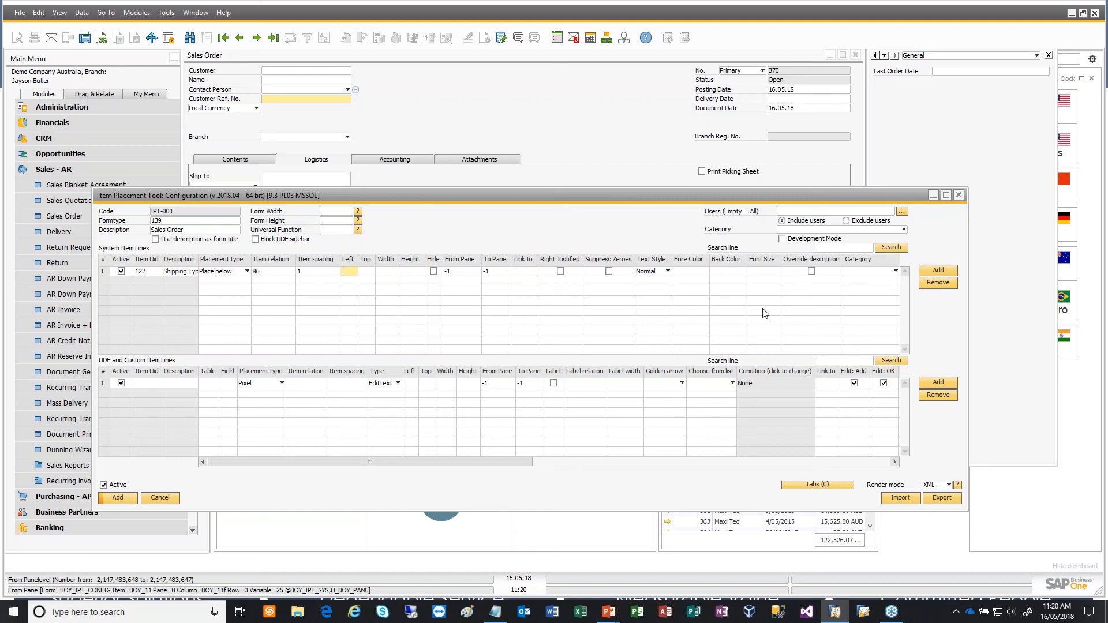
# - Add a second system item line for item UID 121, described as Shipping Type, with placement type Place below
pyautogui.click(936, 271)
pyautogui.write('121')
pyautogui.press('Tab')
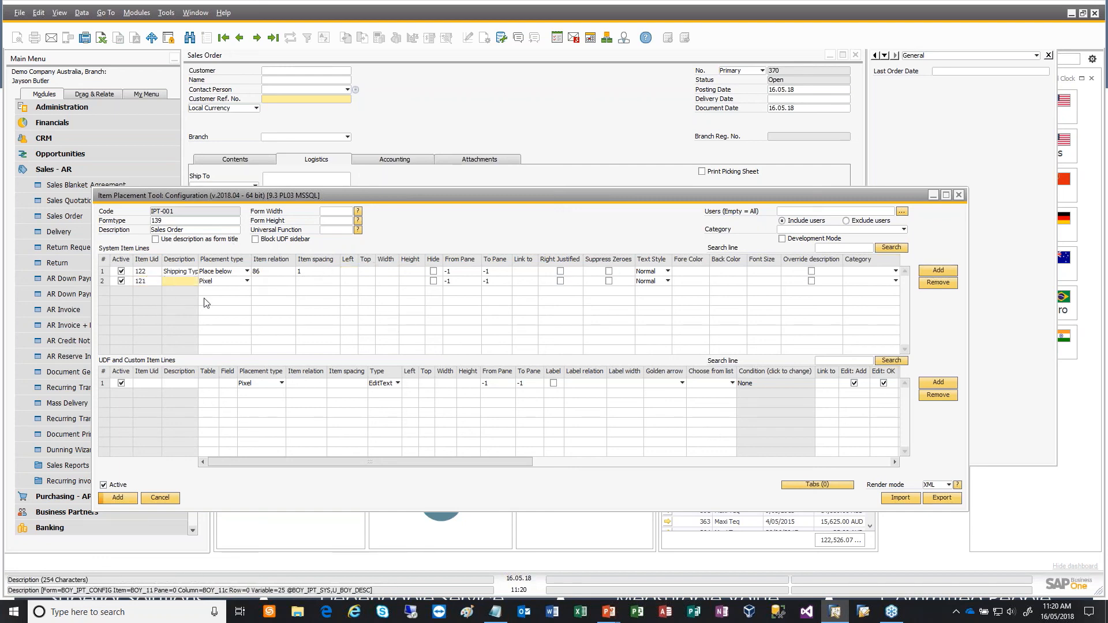
pyautogui.write('Shipping')
pyautogui.write(' Type')
pyautogui.click(232, 285)
pyautogui.click(231, 285)
pyautogui.click(248, 297)
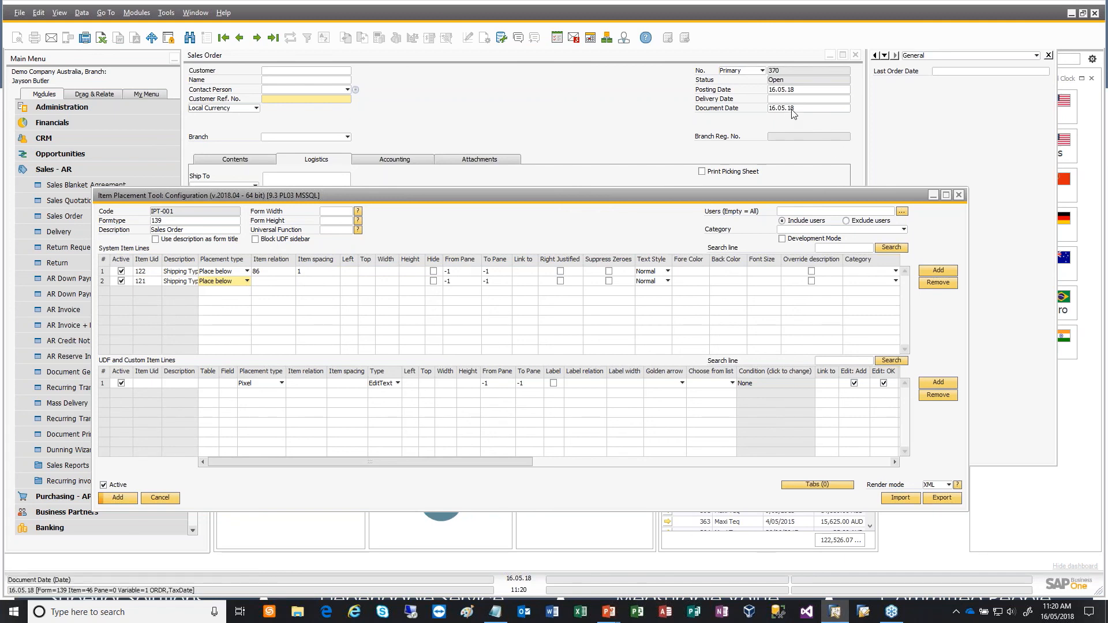
# - Relate the item 121 line to item 46 with an item spacing of 1, and add the configuration
pyautogui.click(271, 282)
pyautogui.write('46')
pyautogui.press('Tab')
pyautogui.write('1')
pyautogui.press('Tab')
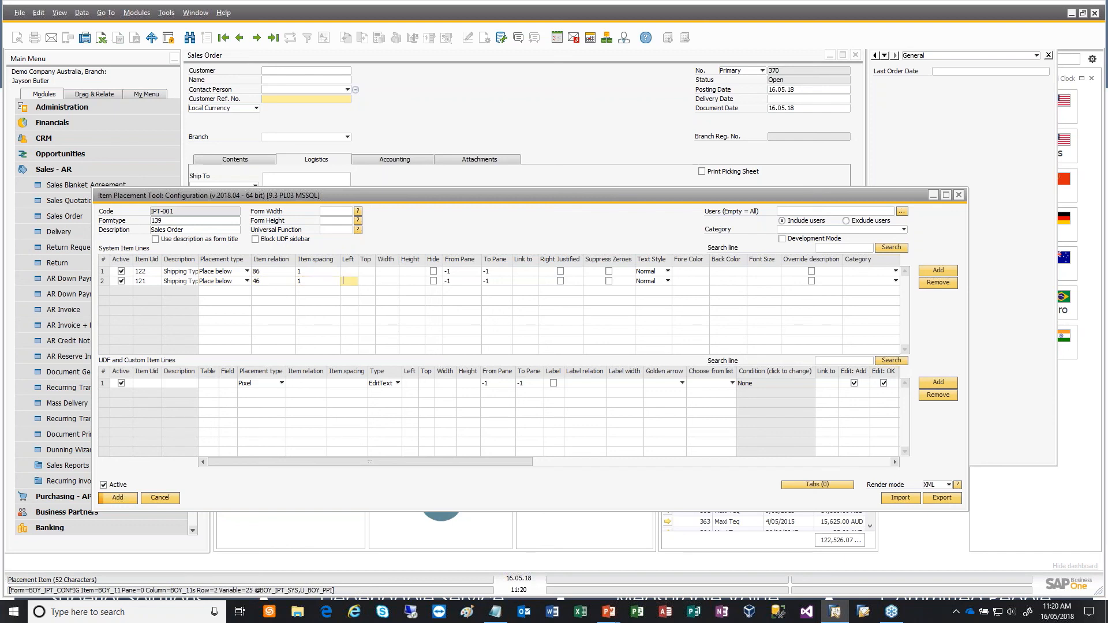
pyautogui.click(128, 500)
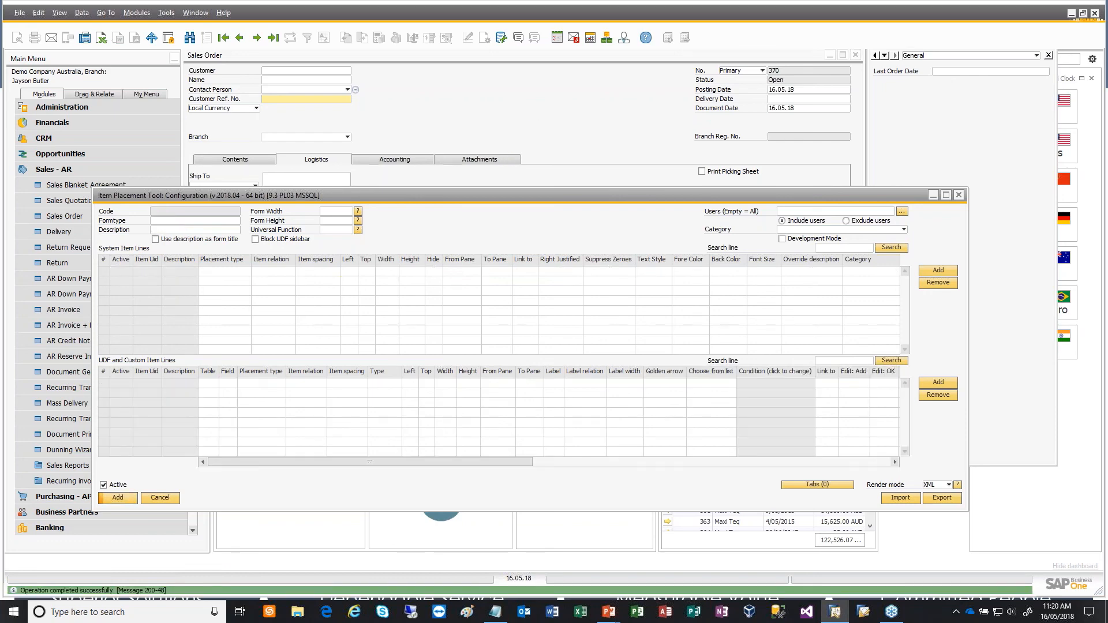
# - Check the Shipping Type field in the sales order header and look over the form's B1 configuration commands
pyautogui.click(668, 153)
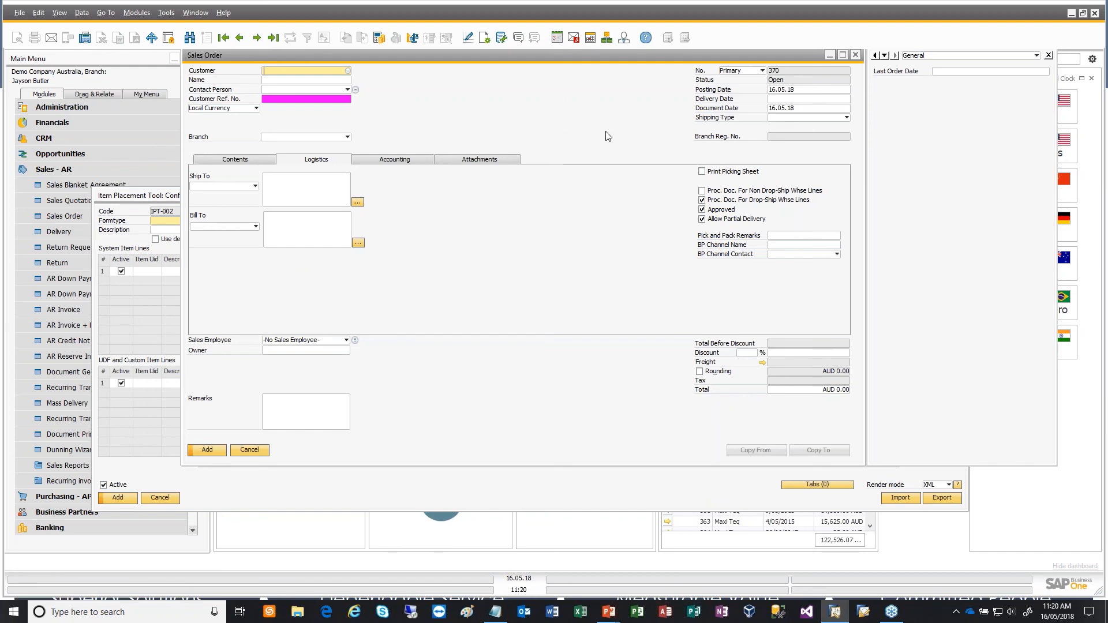
pyautogui.click(794, 115)
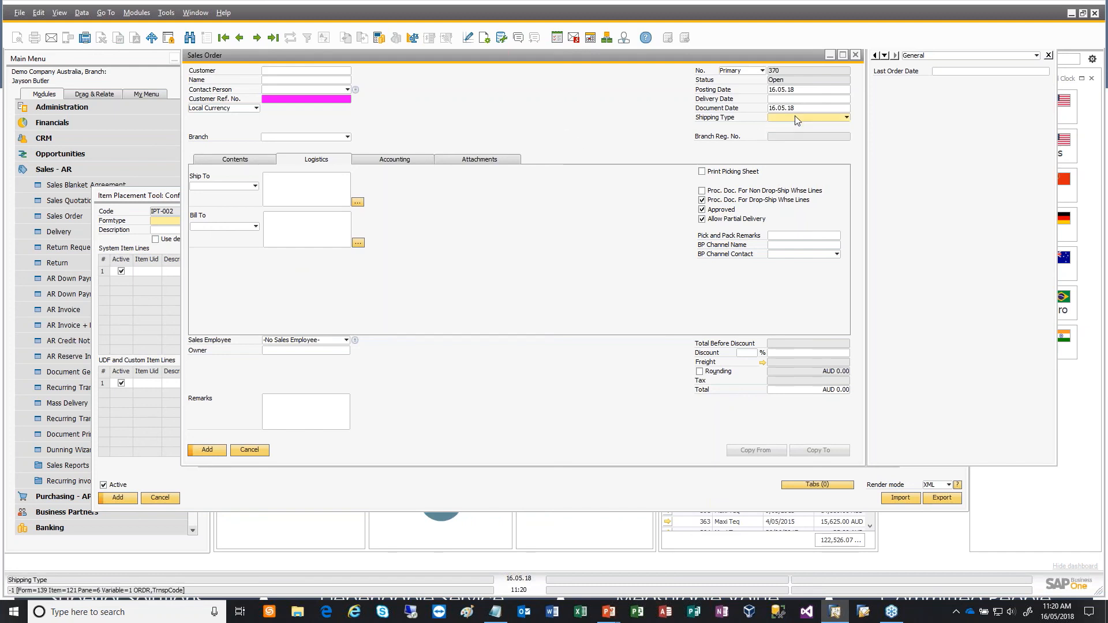
pyautogui.rightClick(623, 125)
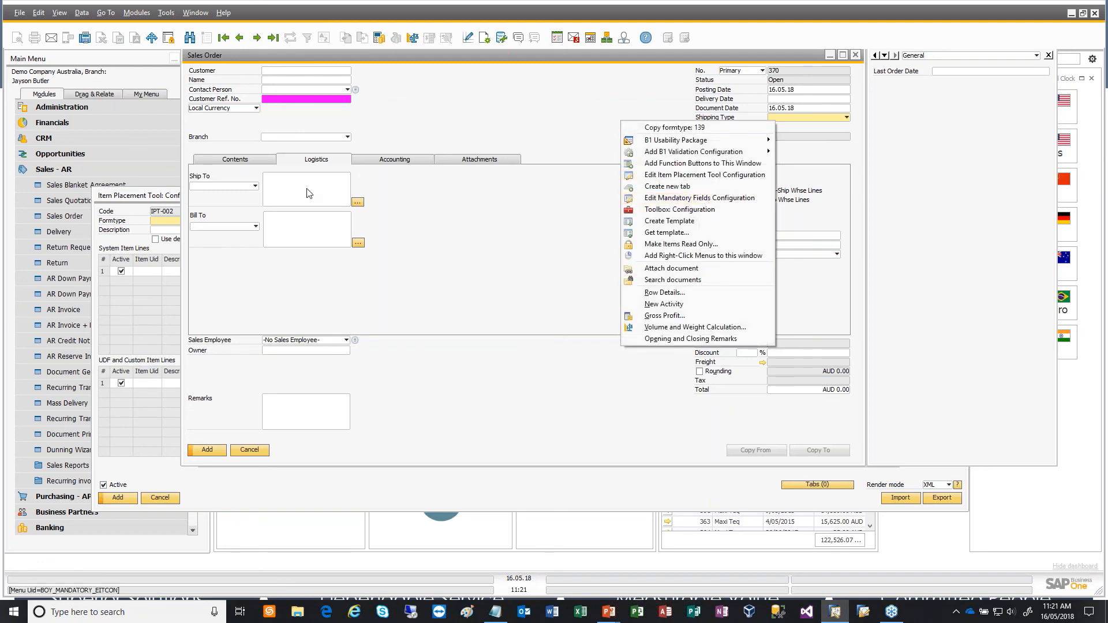
pyautogui.click(159, 200)
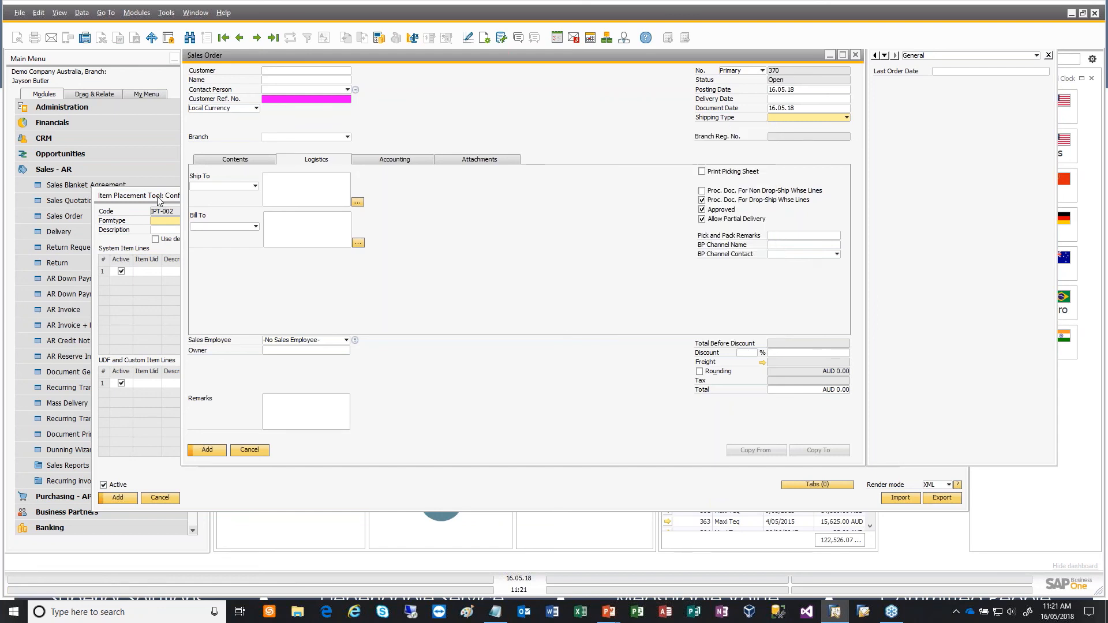
# - Bring up the saved Sales Order placement configuration IPT-001 and examine its Remove and Duplicate commands
pyautogui.click(159, 198)
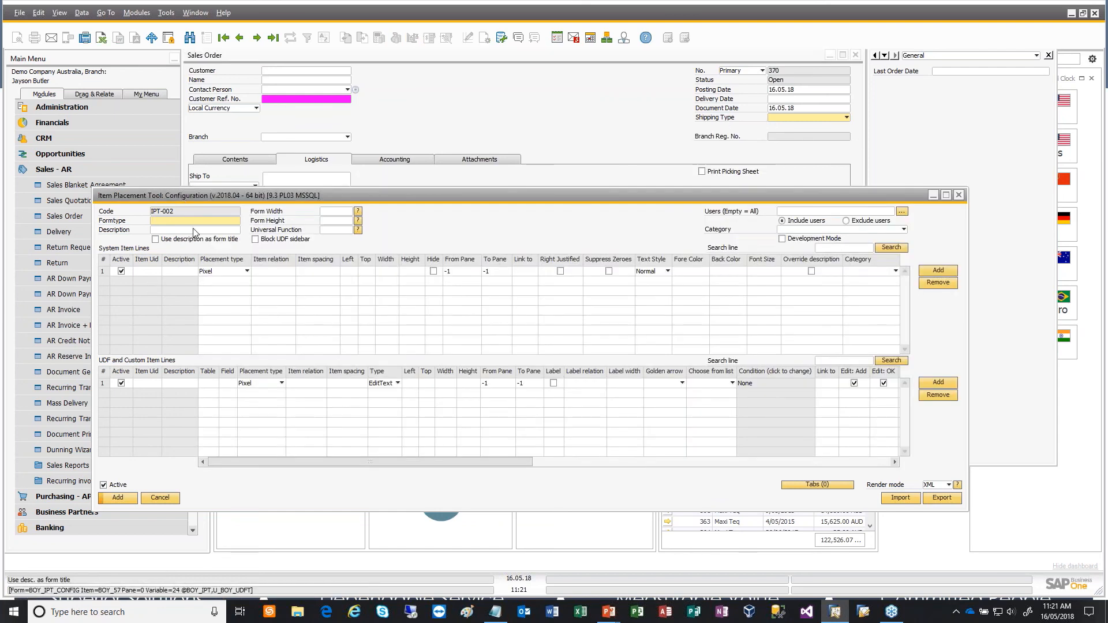
pyautogui.click(239, 37)
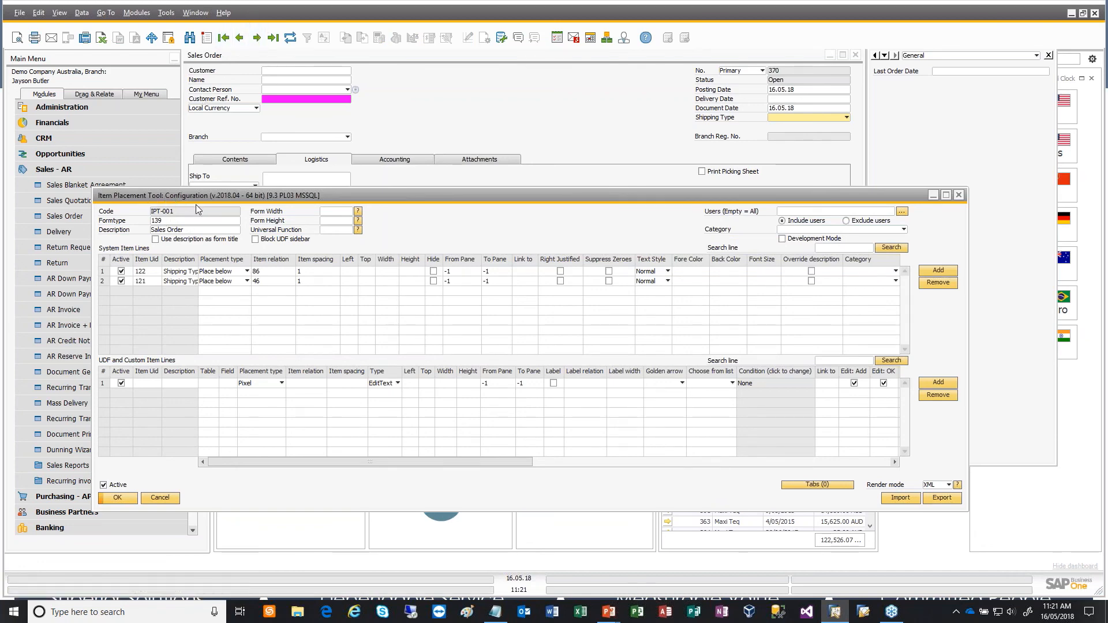
pyautogui.rightClick(521, 225)
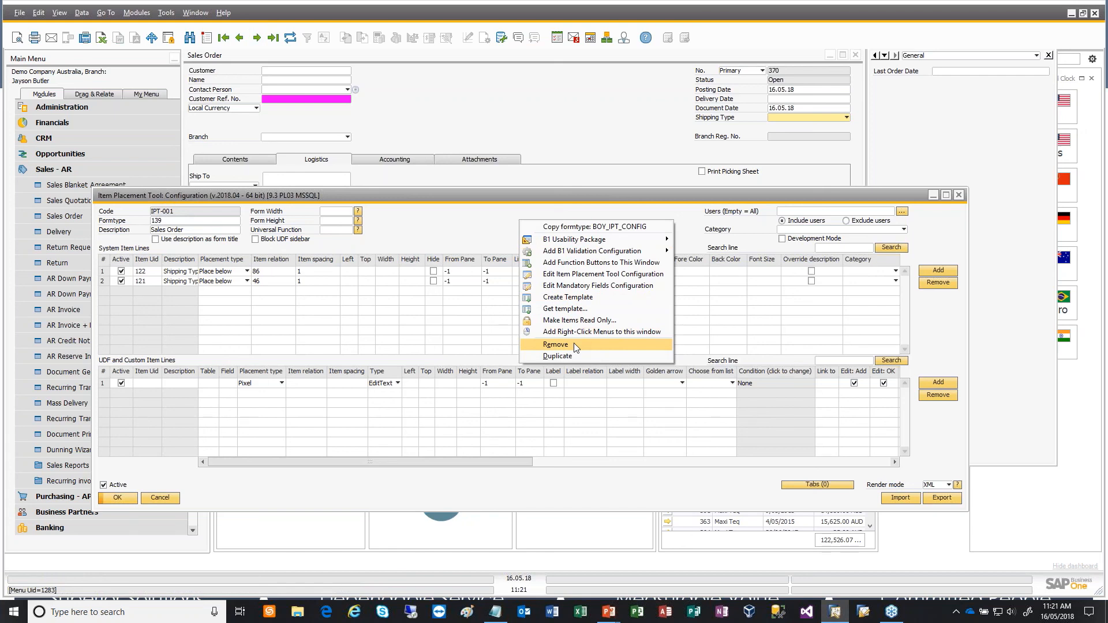
pyautogui.click(443, 224)
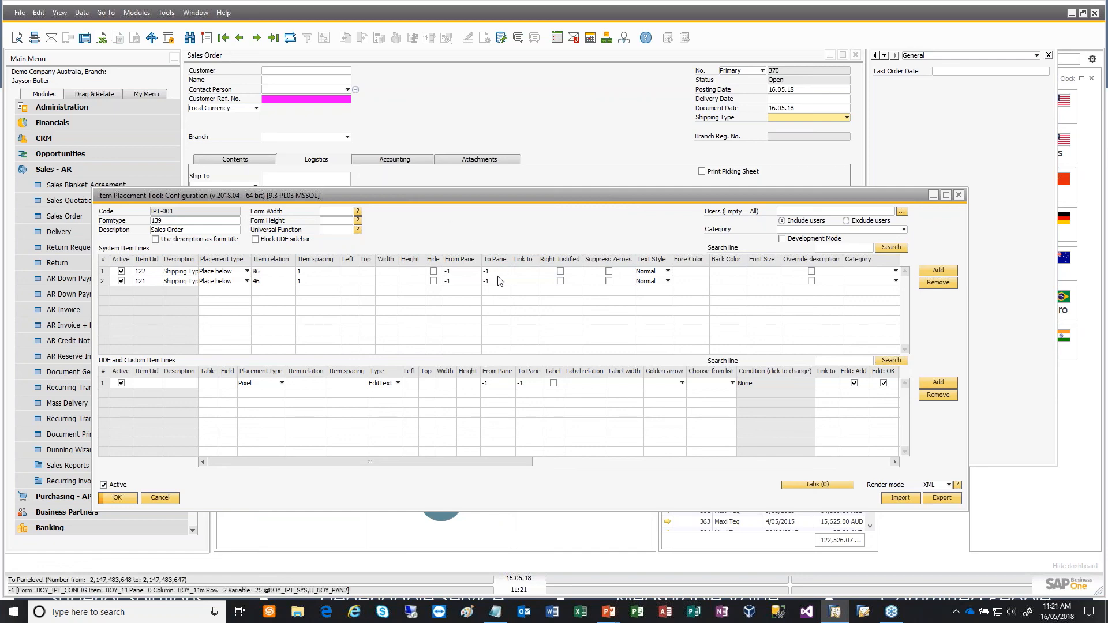
# - View the Usability Pack topics in the PowerPoint slide show, and close the Item Placement Tool configuration back in SAP Business One
pyautogui.hotkey('alt', 'Tab')
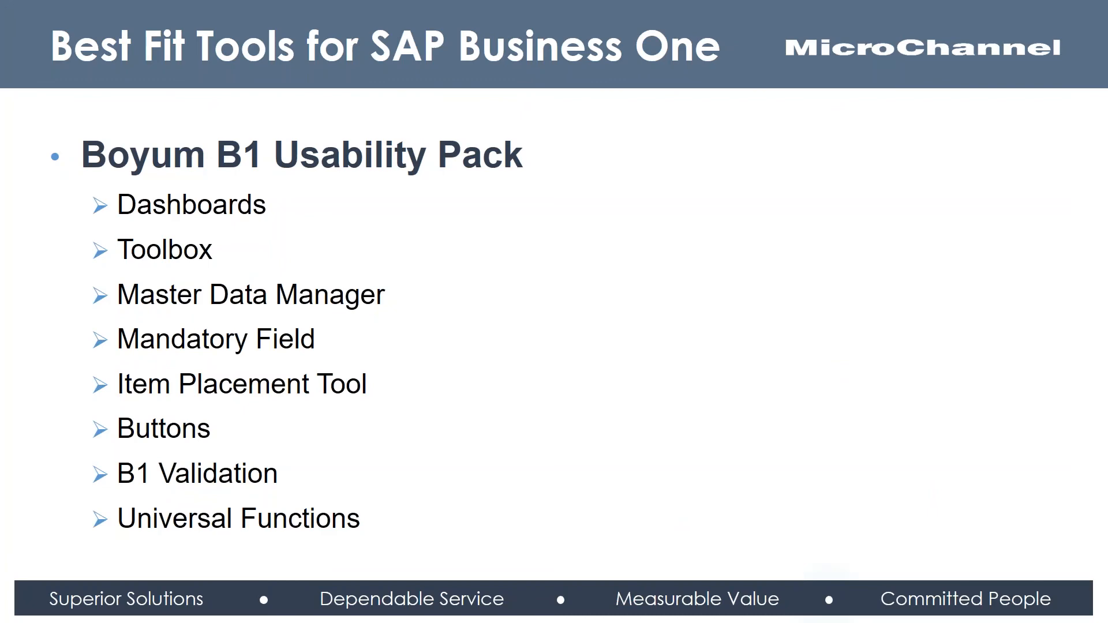
pyautogui.hotkey('alt', 'Tab')
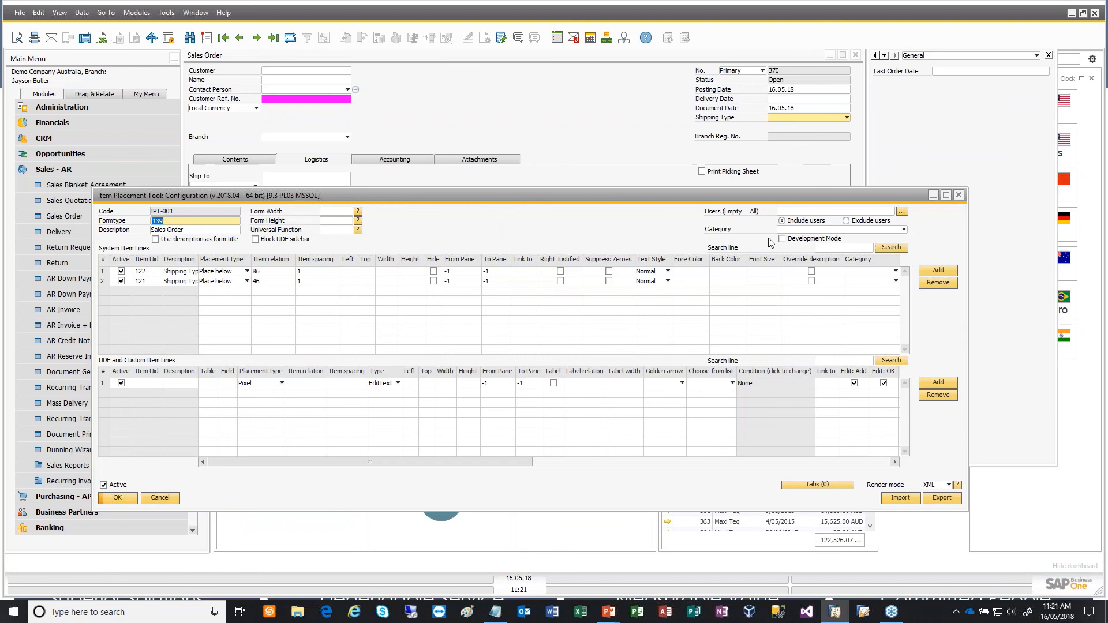
pyautogui.click(960, 195)
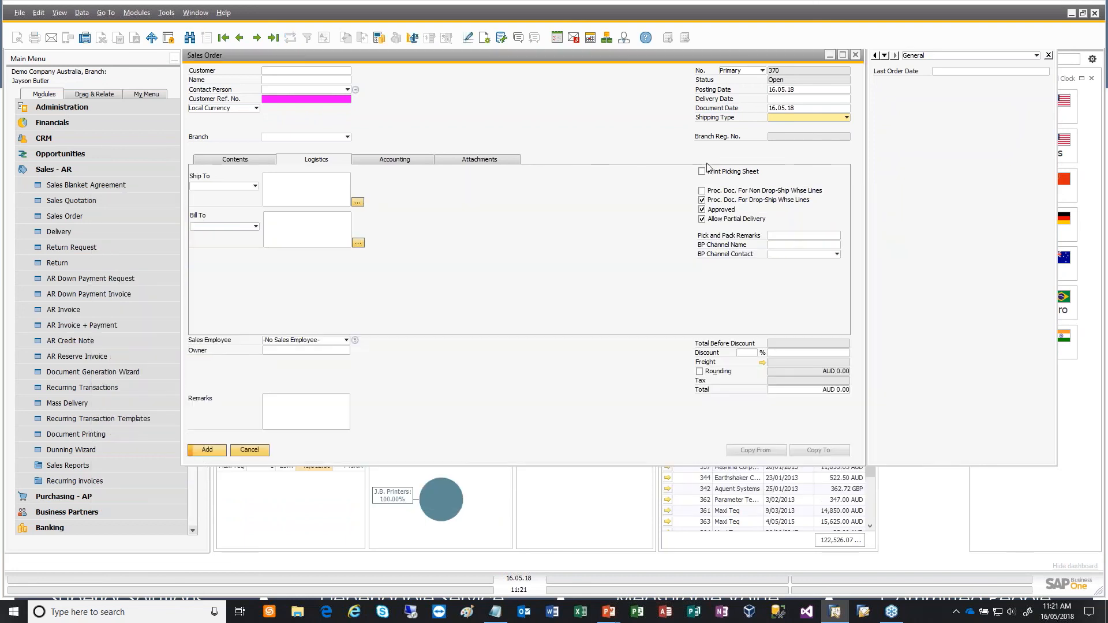
# - Show the sales order's Contents lines and go to the previous existing sales order
pyautogui.click(264, 161)
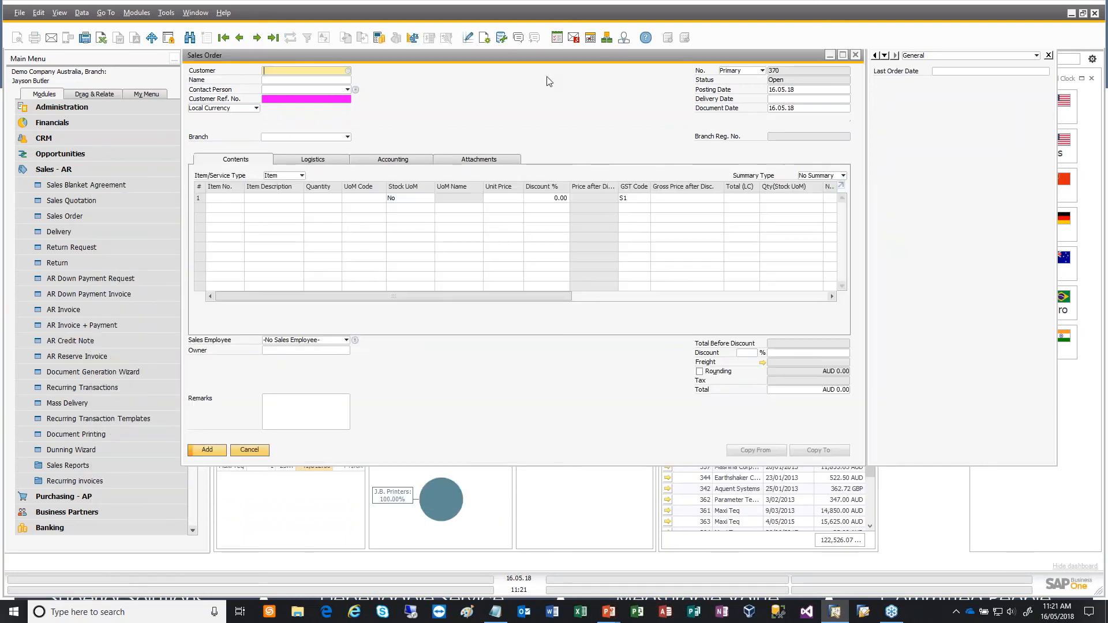
pyautogui.rightClick(573, 109)
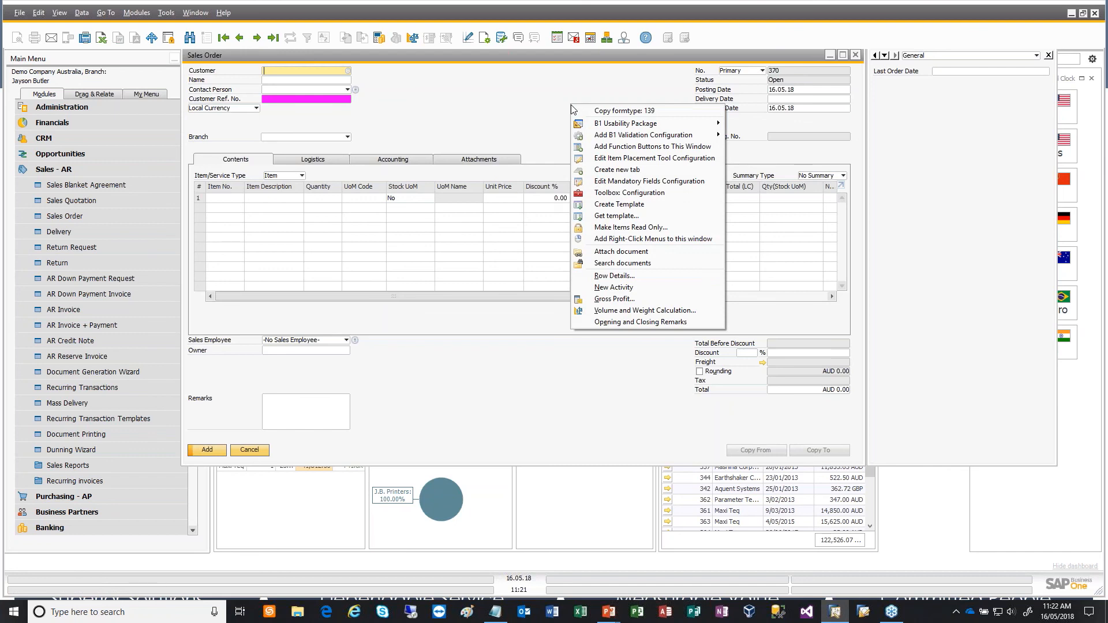
pyautogui.click(505, 109)
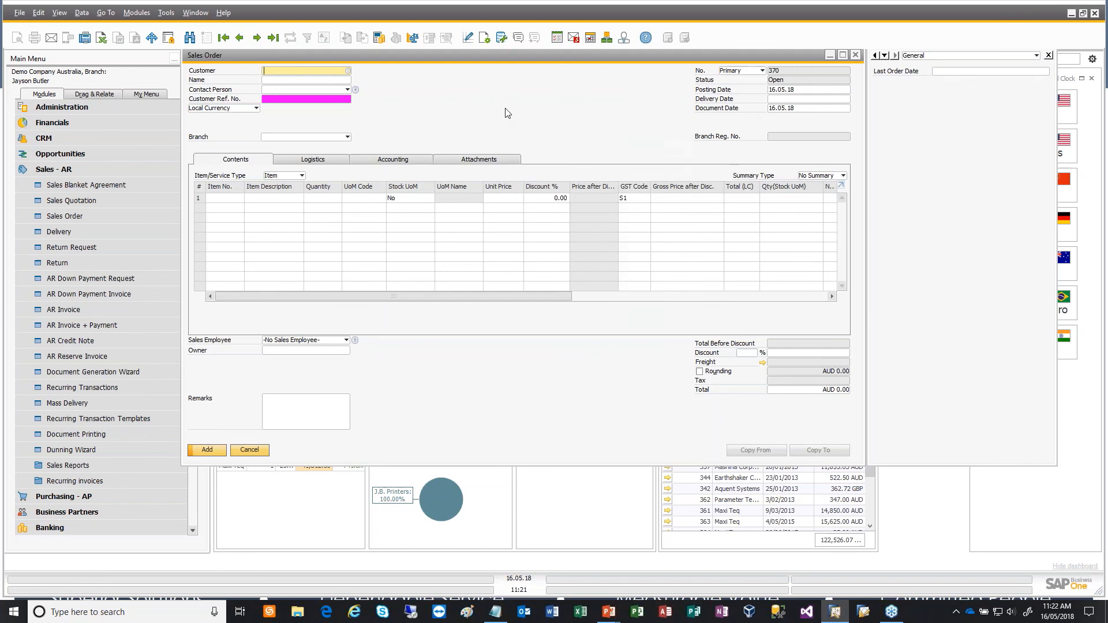
pyautogui.click(240, 38)
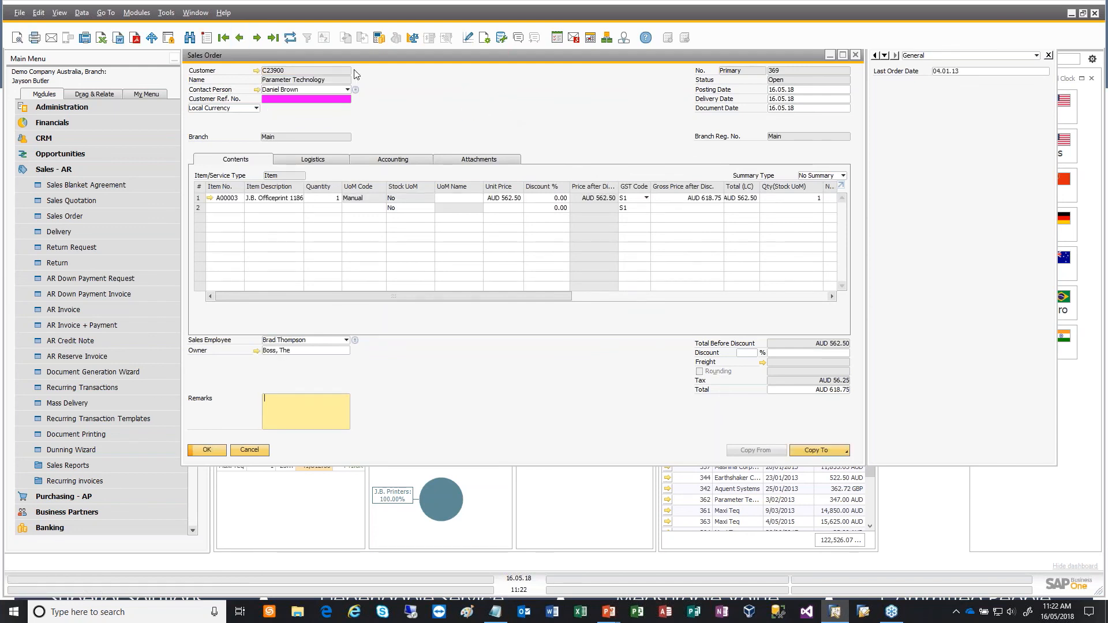
# - Examine the Generate Pick List and View Pick Lists commands available for the open sales order
pyautogui.rightClick(520, 90)
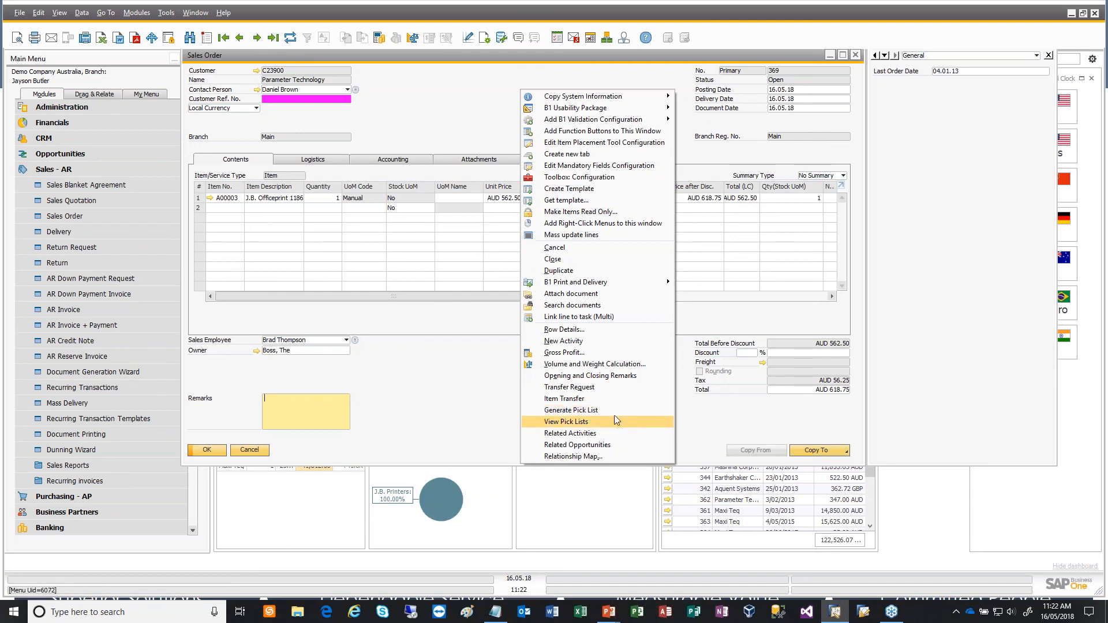
pyautogui.click(498, 427)
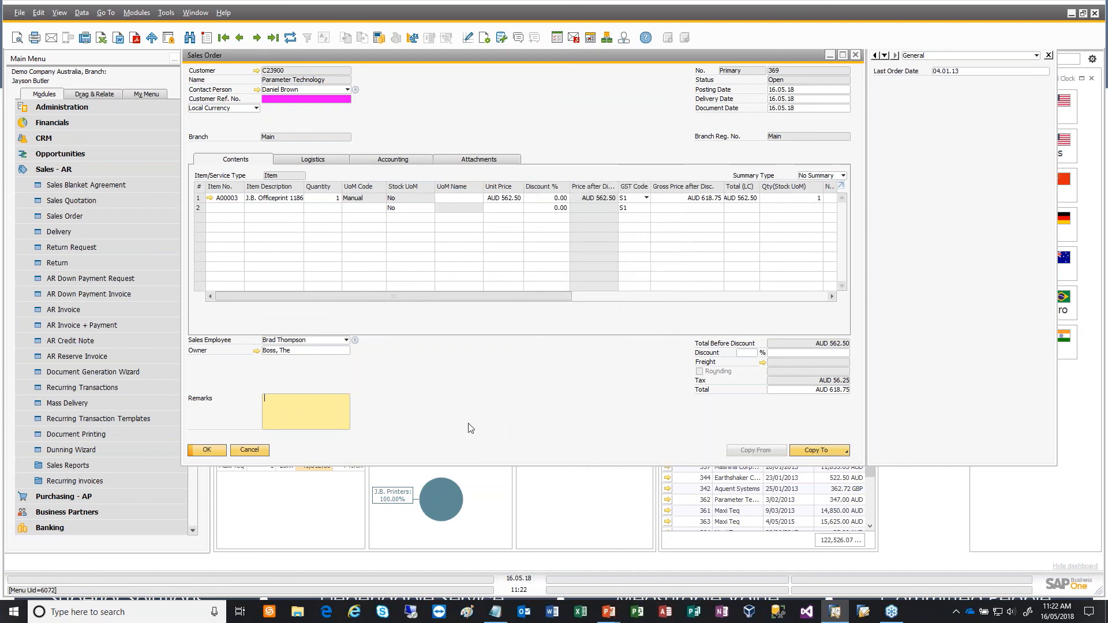
pyautogui.rightClick(537, 98)
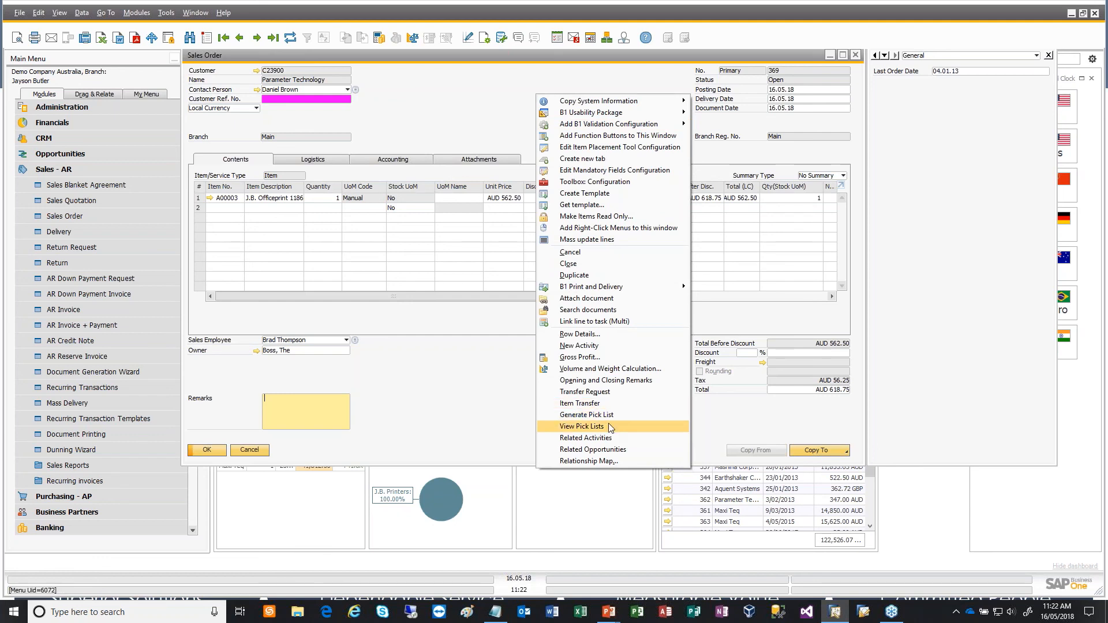
pyautogui.click(482, 118)
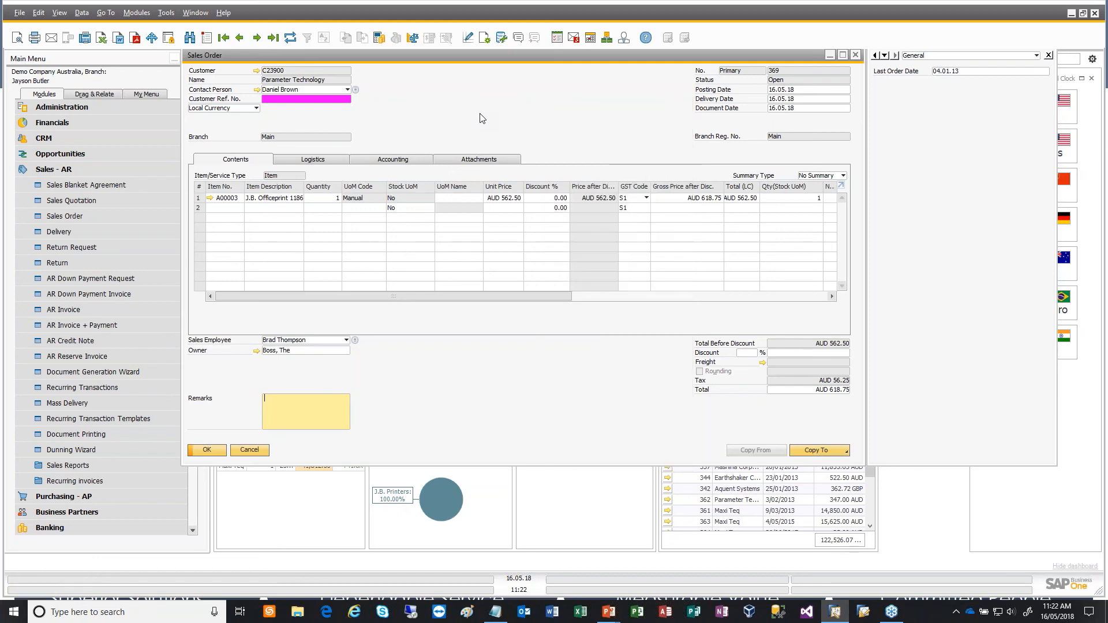
# - Start a function button configuration for the Sales Order form and caption its first button Generate Pick LIst
pyautogui.rightClick(483, 117)
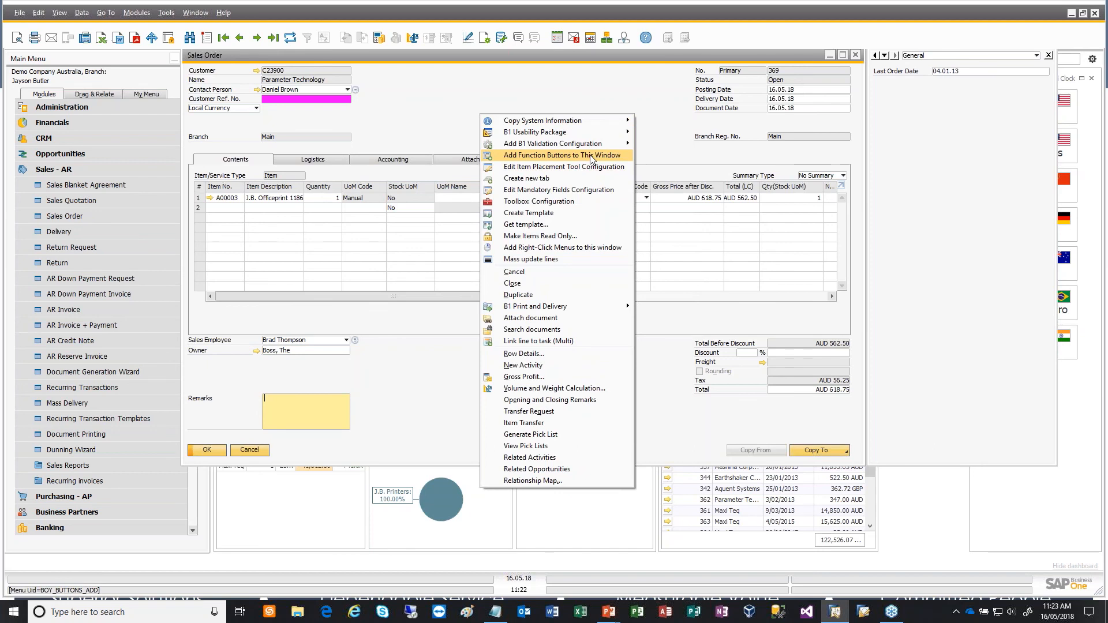
pyautogui.click(590, 155)
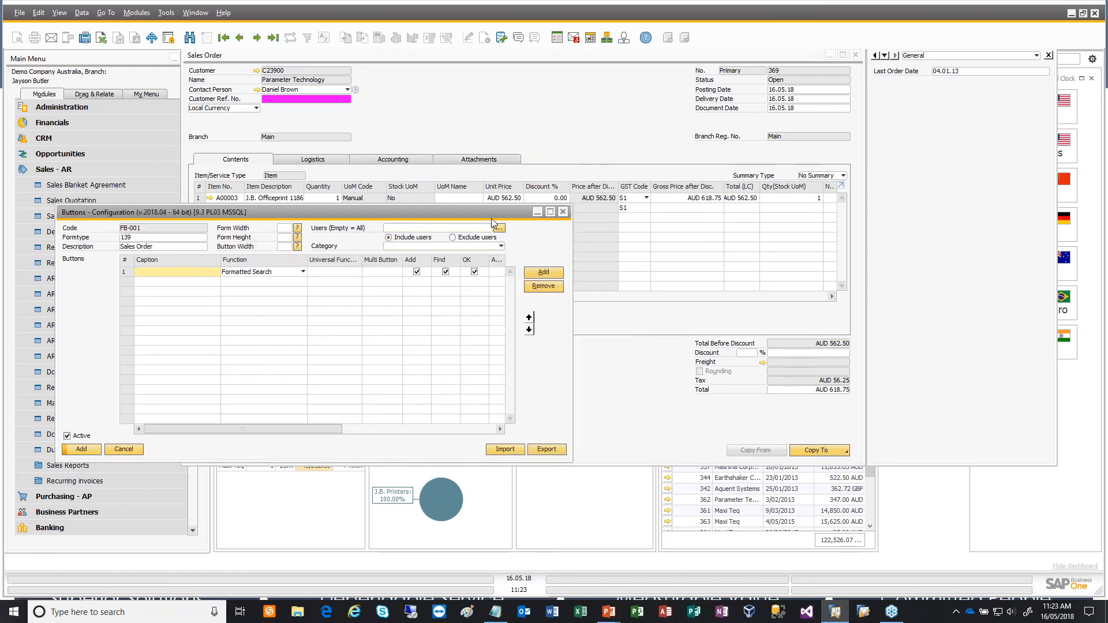
pyautogui.moveTo(486, 213); pyautogui.dragTo(696, 188)
pyautogui.write('Genera')
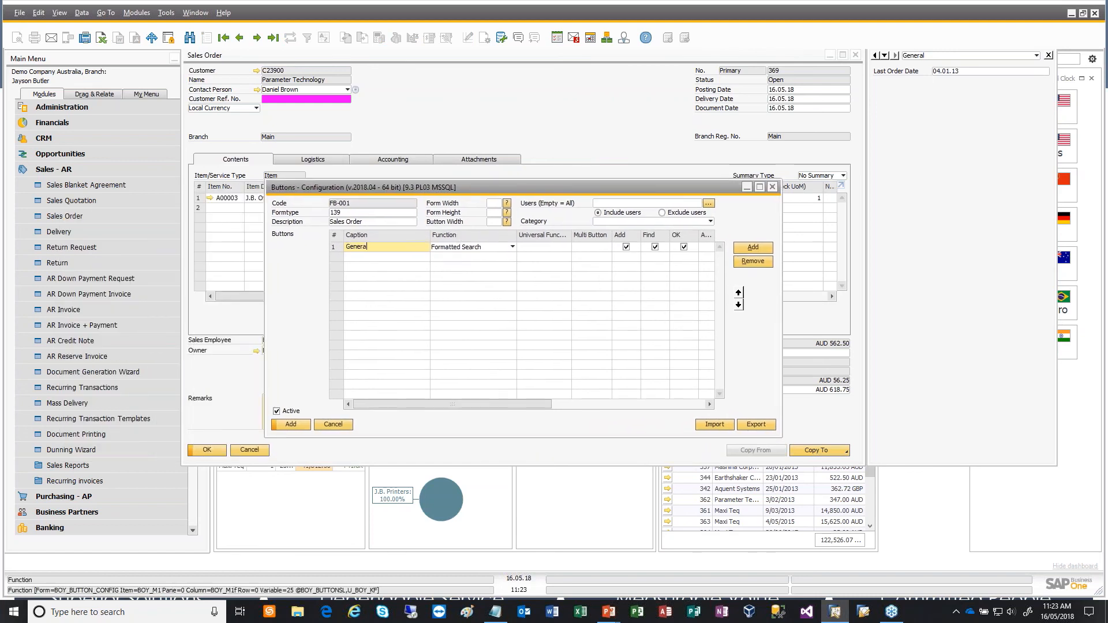
pyautogui.write('te Pick LIst')
pyautogui.press('Tab')
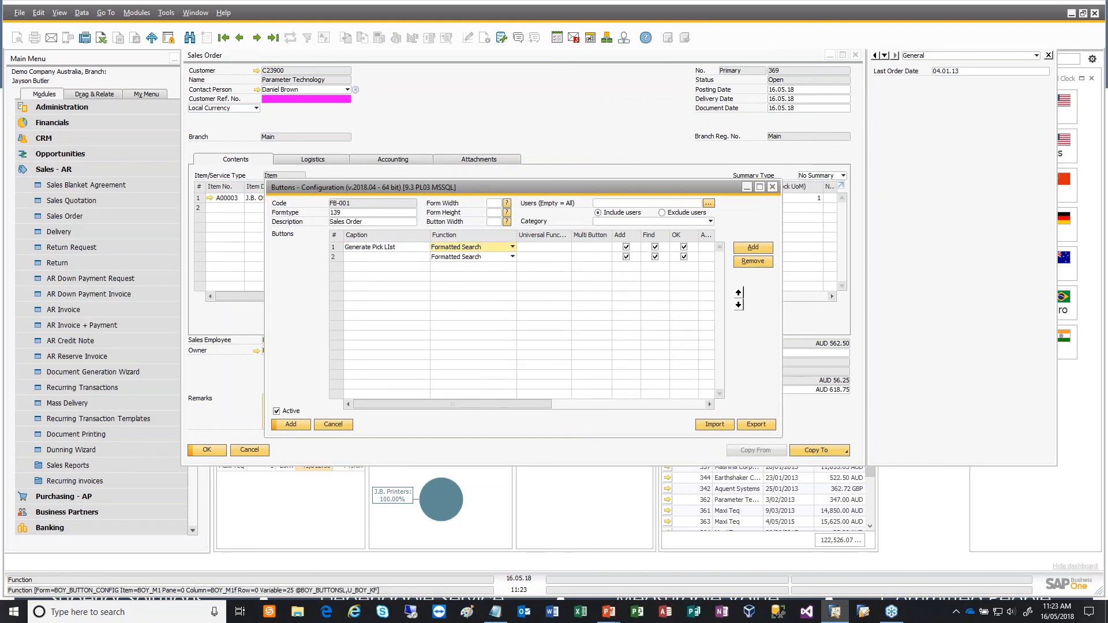
# - Set the Generate Pick LIst button's function to Universal Function and start creating a new universal function for it
pyautogui.click(475, 250)
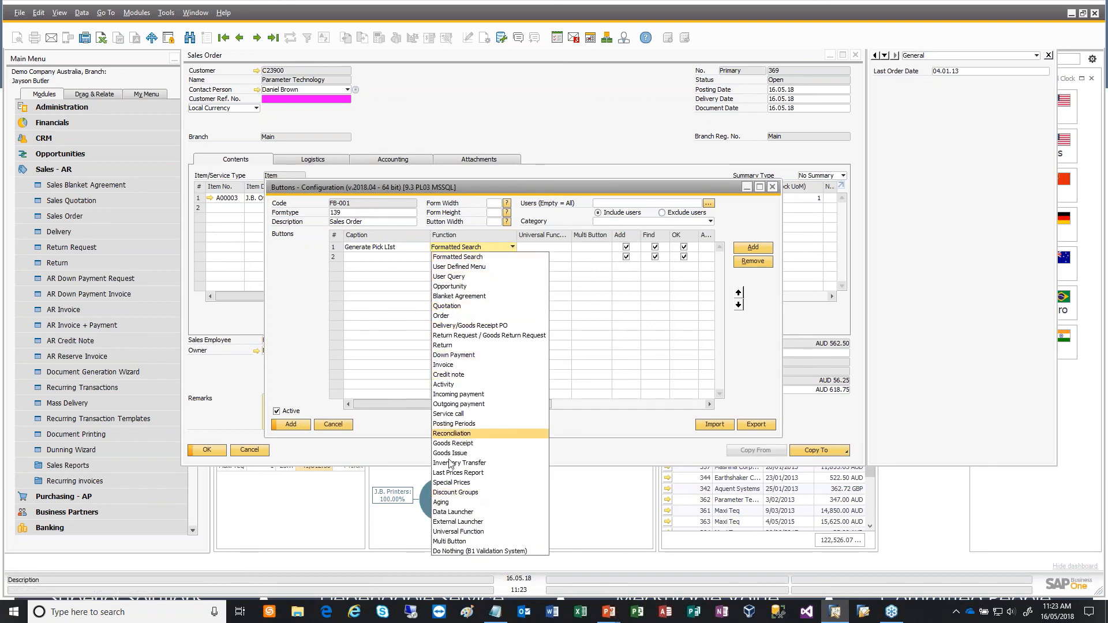
pyautogui.click(481, 532)
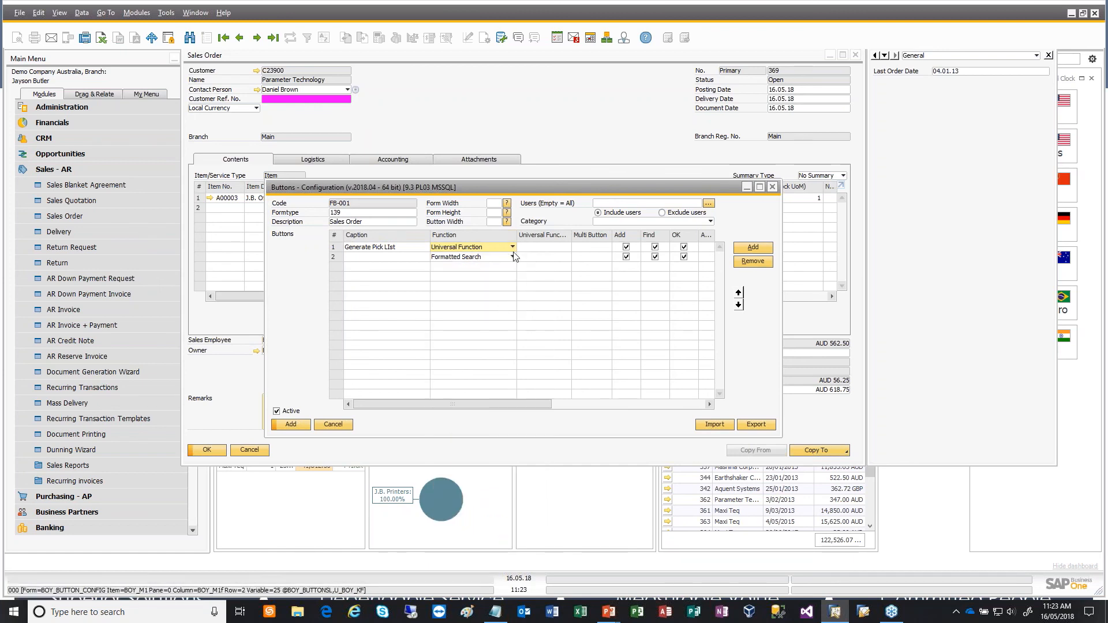
pyautogui.press('Tab')
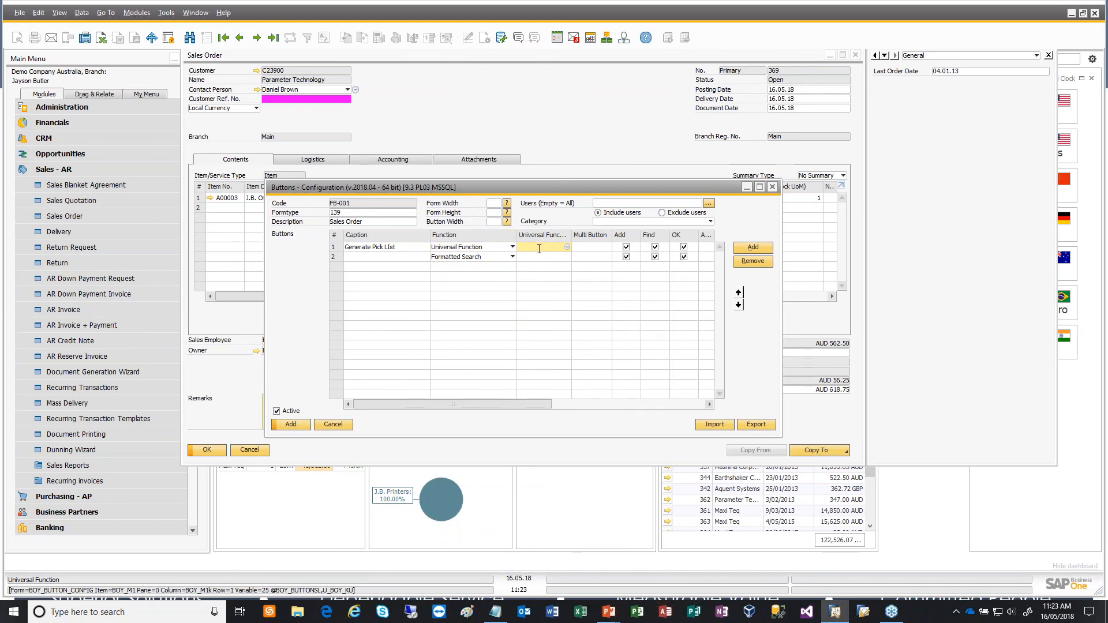
pyautogui.click(567, 248)
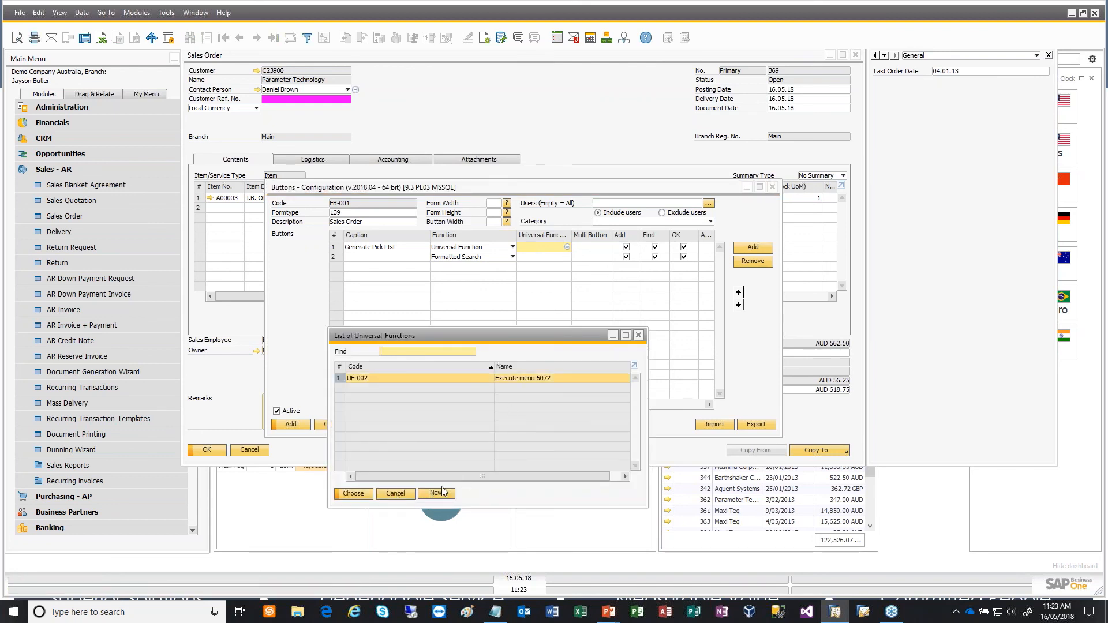
pyautogui.click(447, 494)
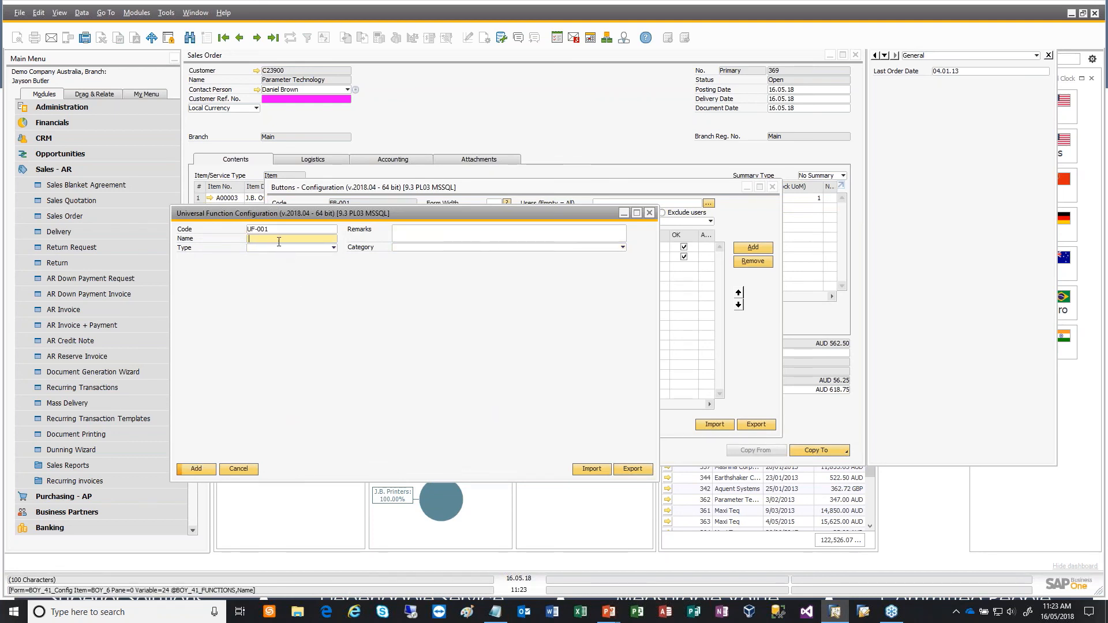
# - Name the universal function Generate Pick List Button Function and set its type to Macro
pyautogui.write('Generate Pick List Button Fu')
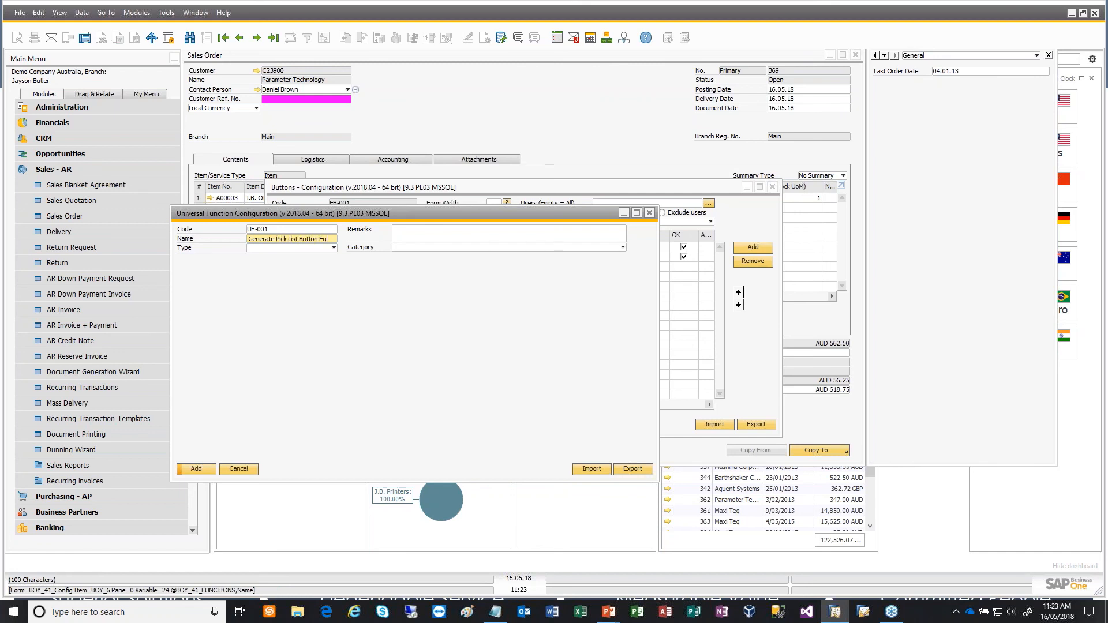
pyautogui.write('nction')
pyautogui.press('Tab')
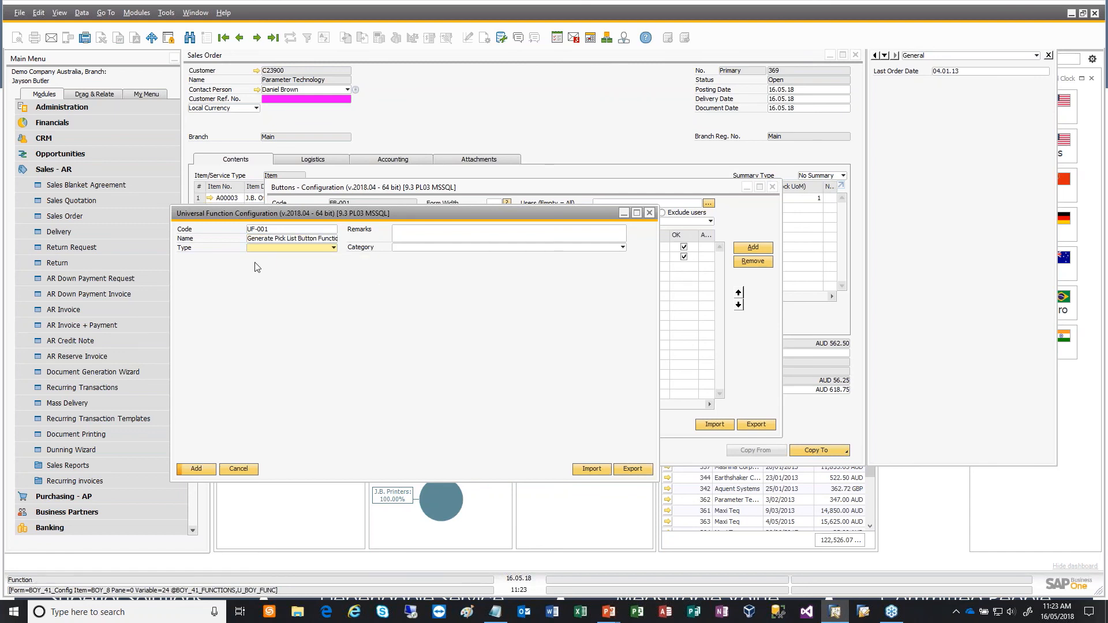
pyautogui.click(273, 249)
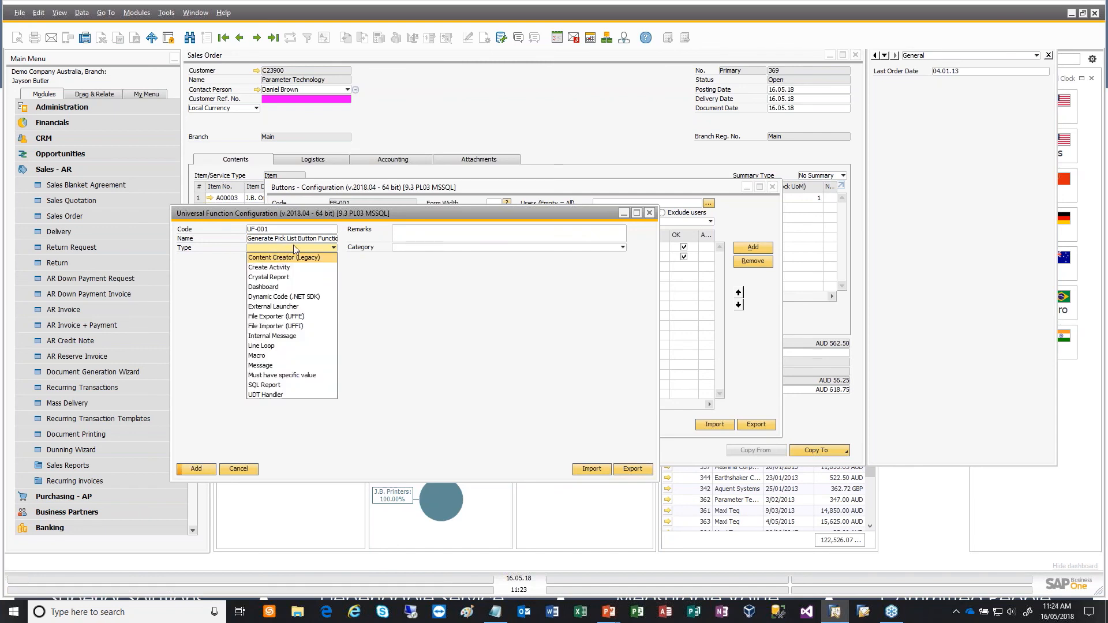
pyautogui.click(277, 356)
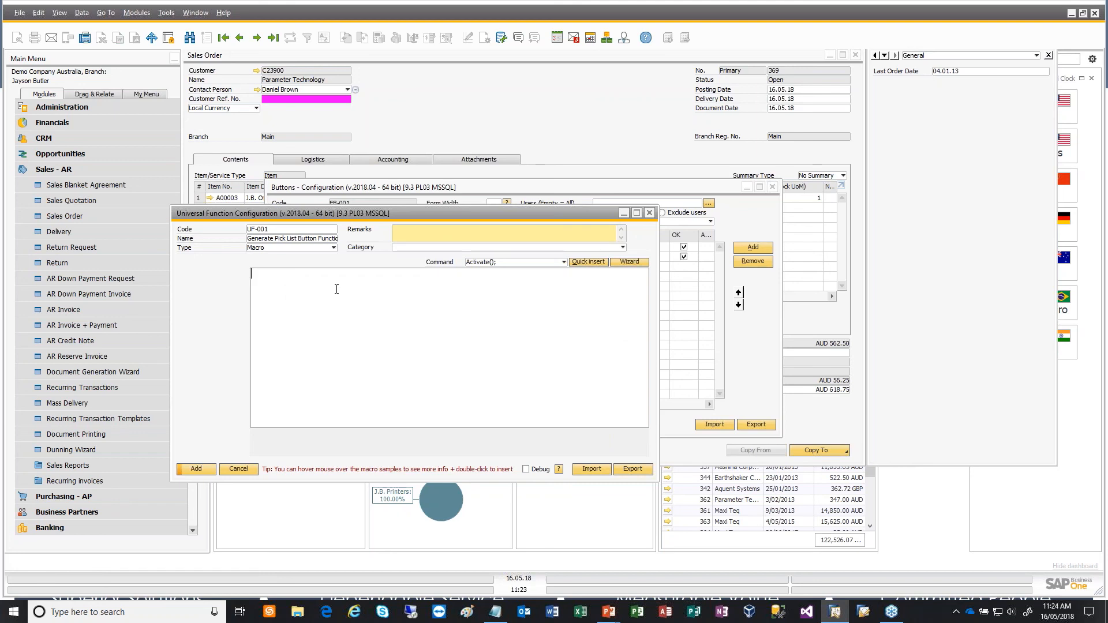
# - Add the universal function with the macro Activate(6042); and turn off the Generate Pick LIst button in Find mode
pyautogui.write('Activate')
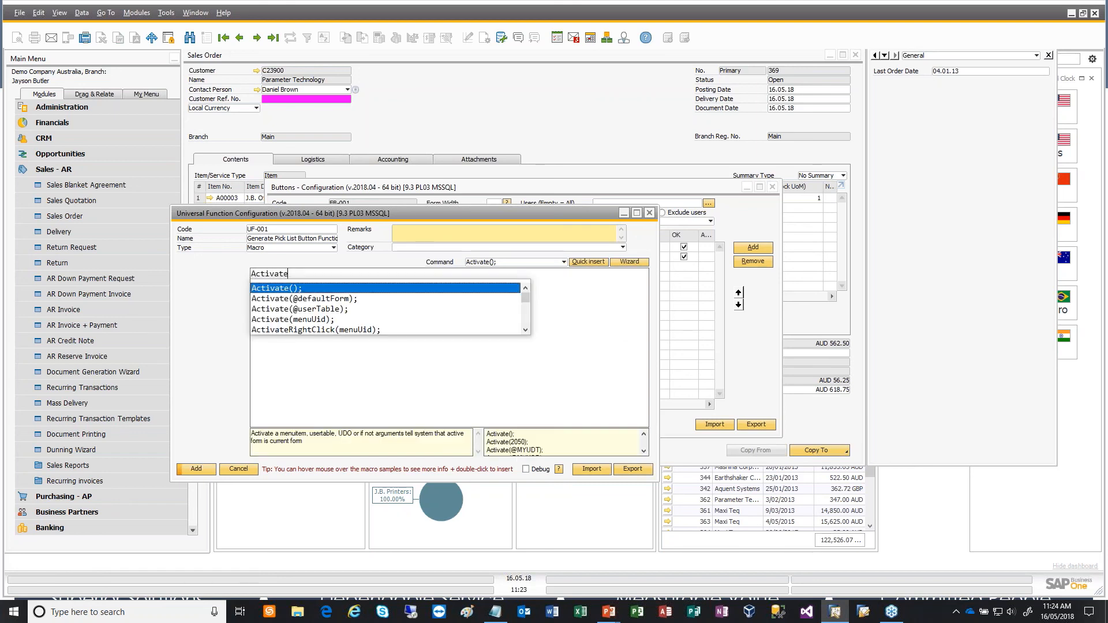
pyautogui.write('(6042')
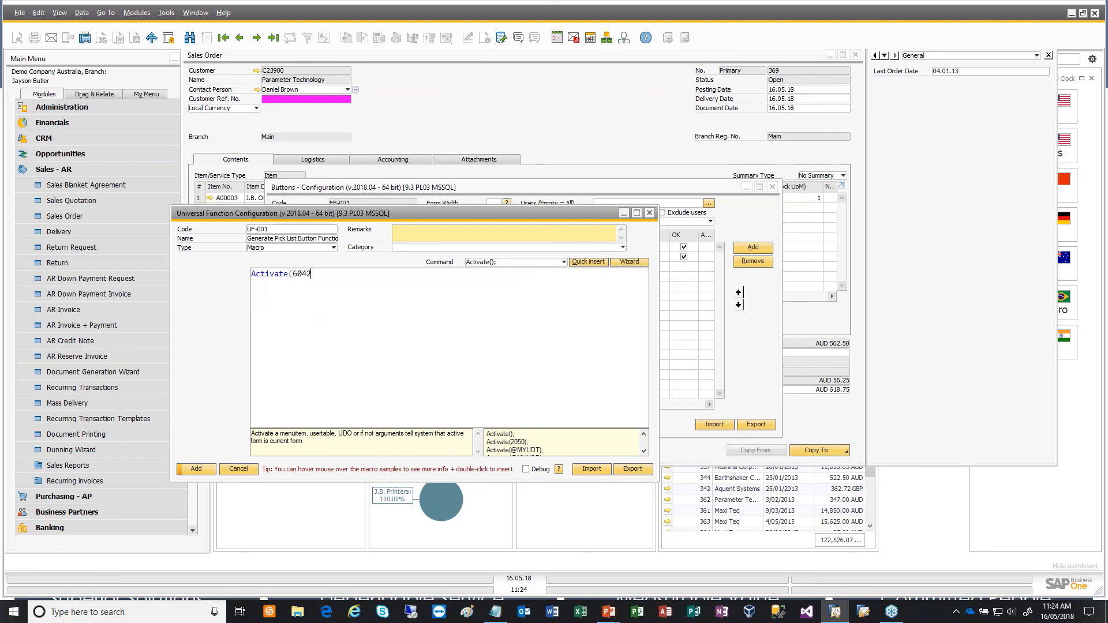
pyautogui.write(');')
pyautogui.click(194, 468)
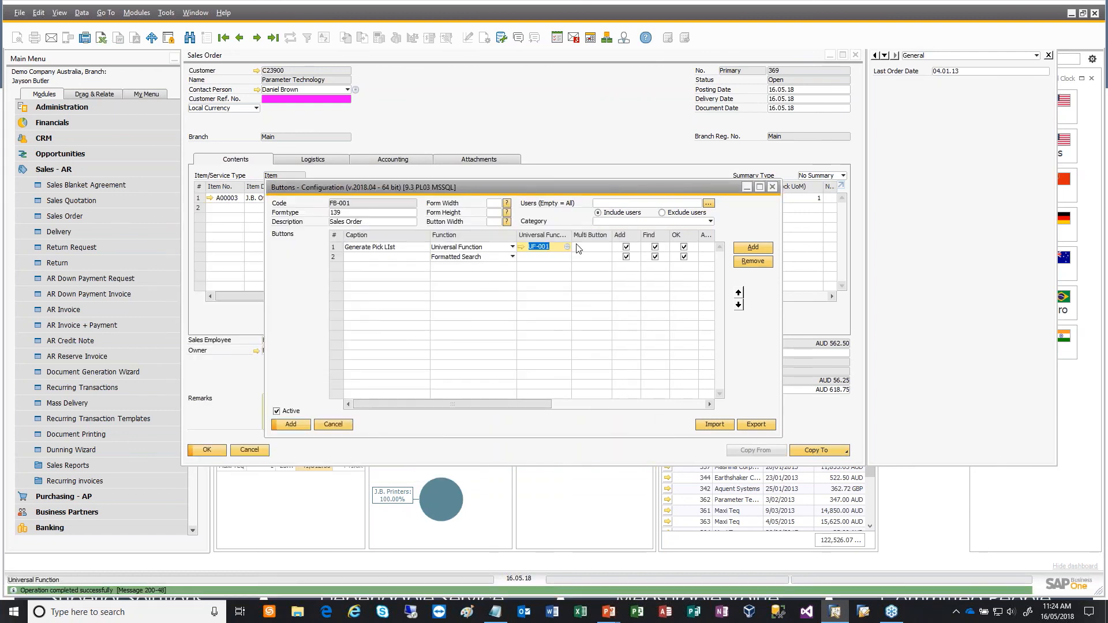
pyautogui.click(655, 247)
pyautogui.moveTo(423, 401); pyautogui.dragTo(398, 430)
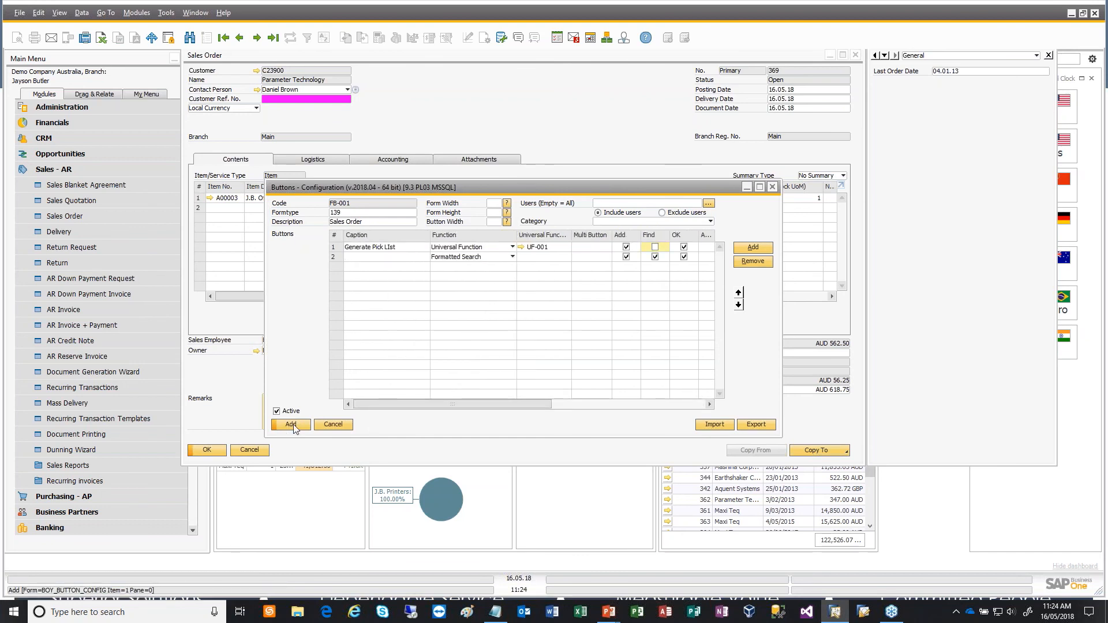
# - Add a second button captioned View Pick List with Universal Function as its function
pyautogui.click(372, 256)
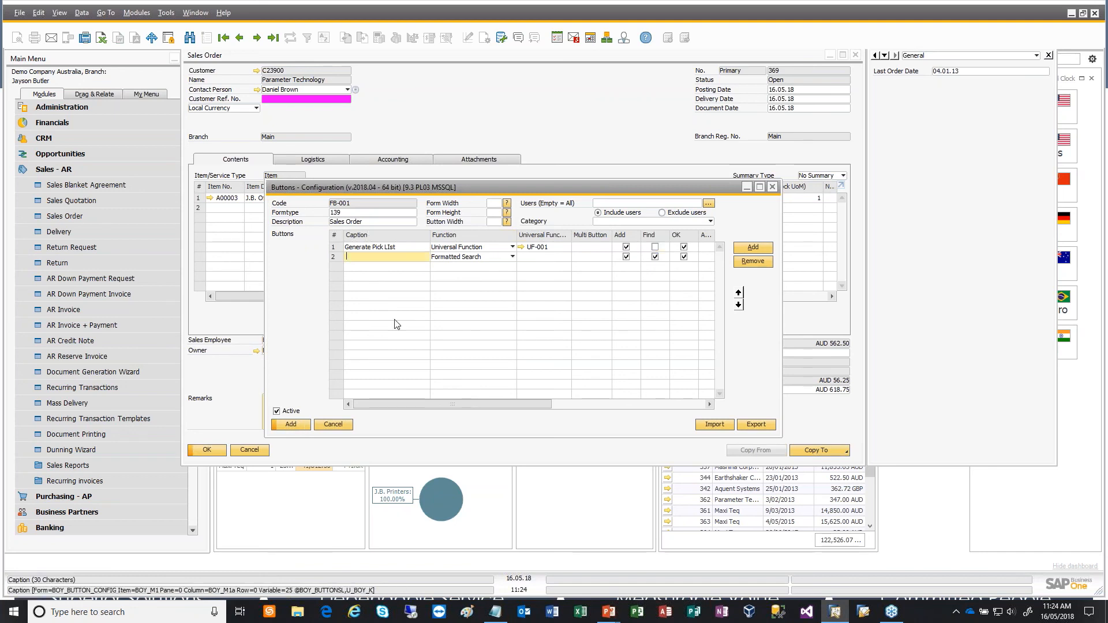
pyautogui.write('View Pick List')
pyautogui.press('Tab')
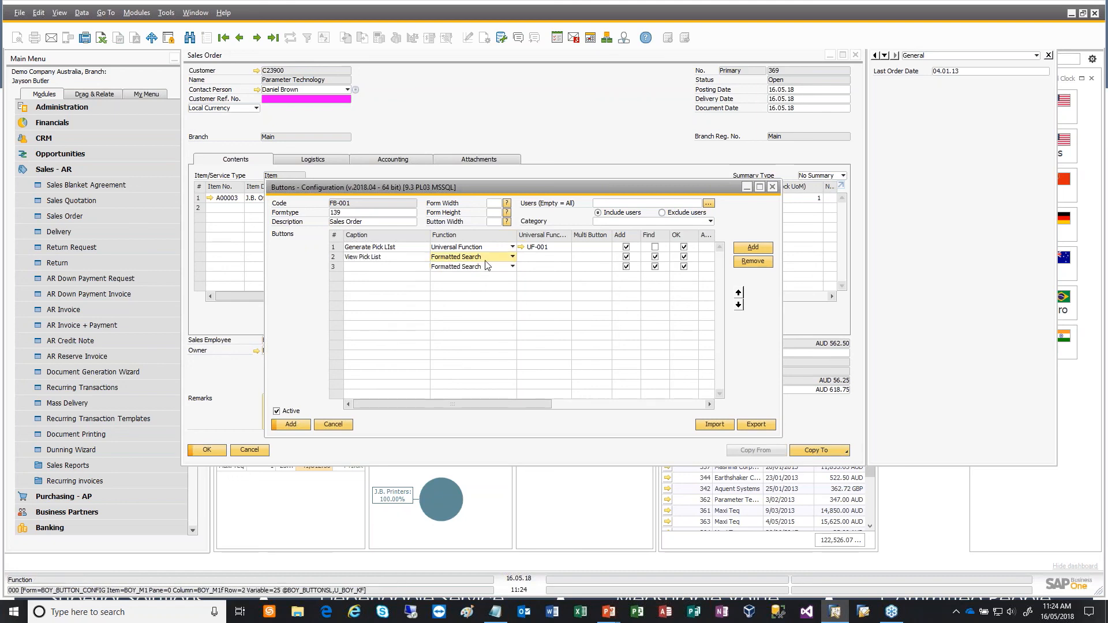
pyautogui.click(485, 258)
pyautogui.click(479, 541)
# - Assign the existing universal function UF-002, Execute menu 6072, to the View Pick List button
pyautogui.click(559, 258)
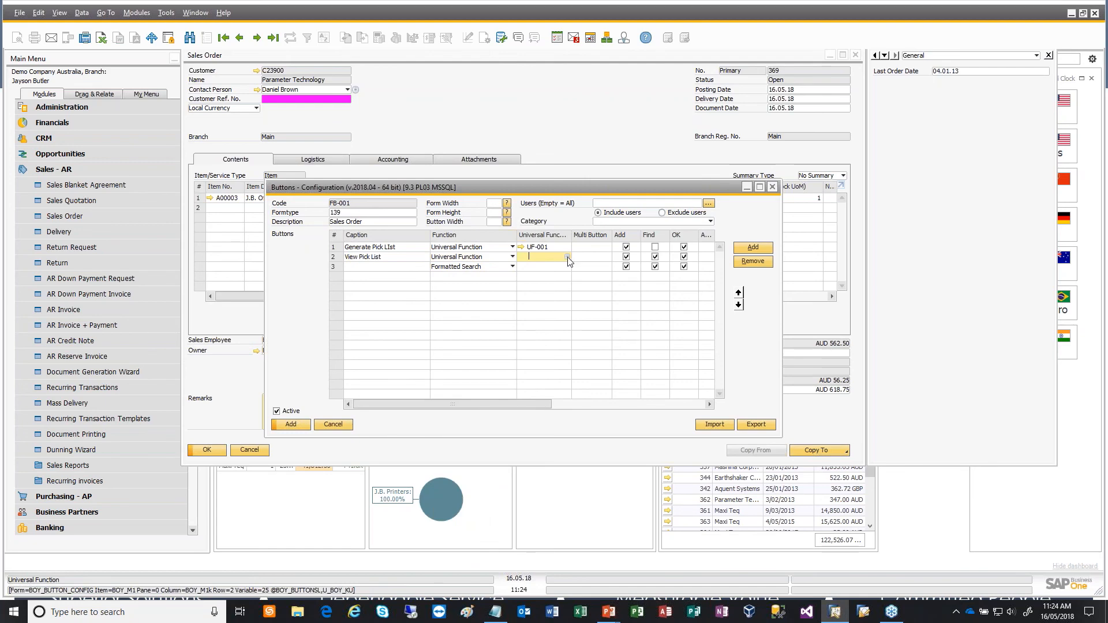
pyautogui.click(567, 256)
pyautogui.click(529, 389)
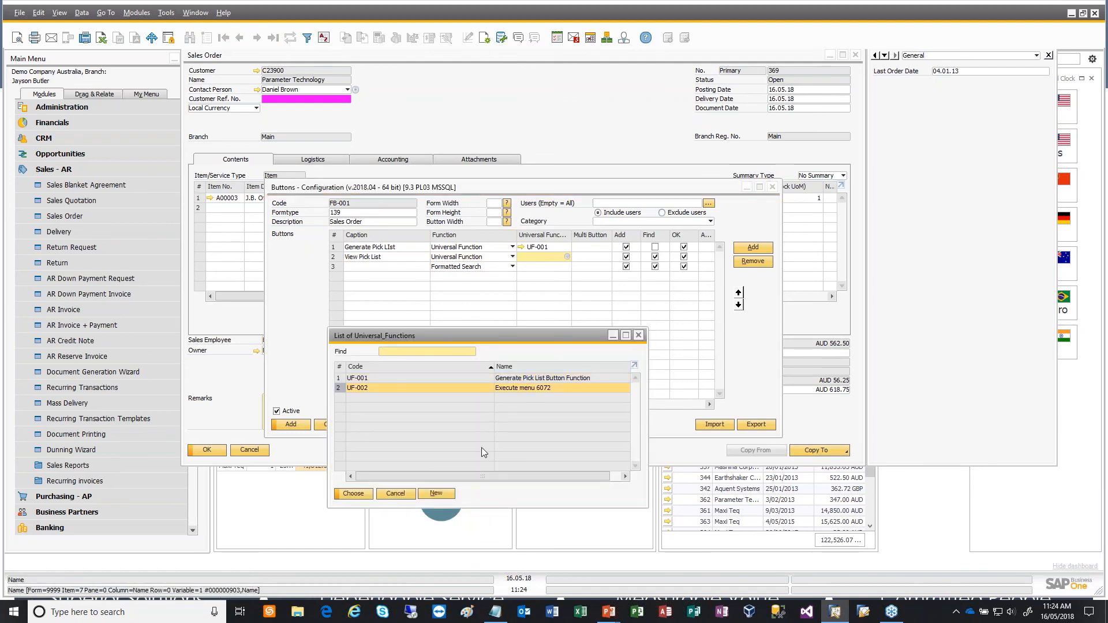
pyautogui.click(359, 495)
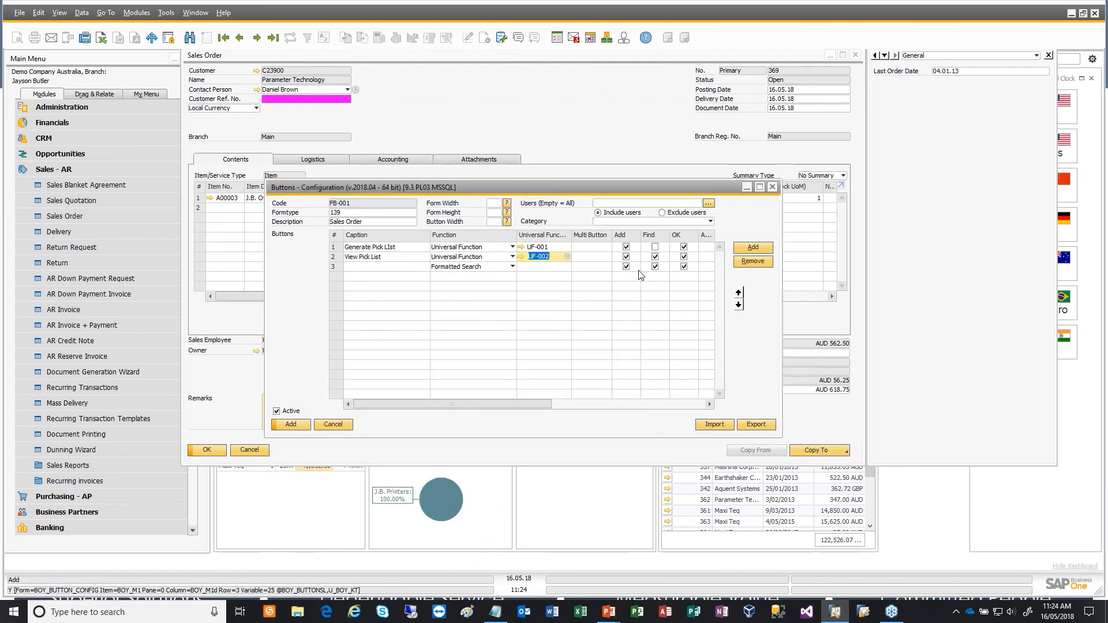
# - Turn off the View Pick List button in Find mode and save the Sales Order buttons configuration
pyautogui.click(656, 258)
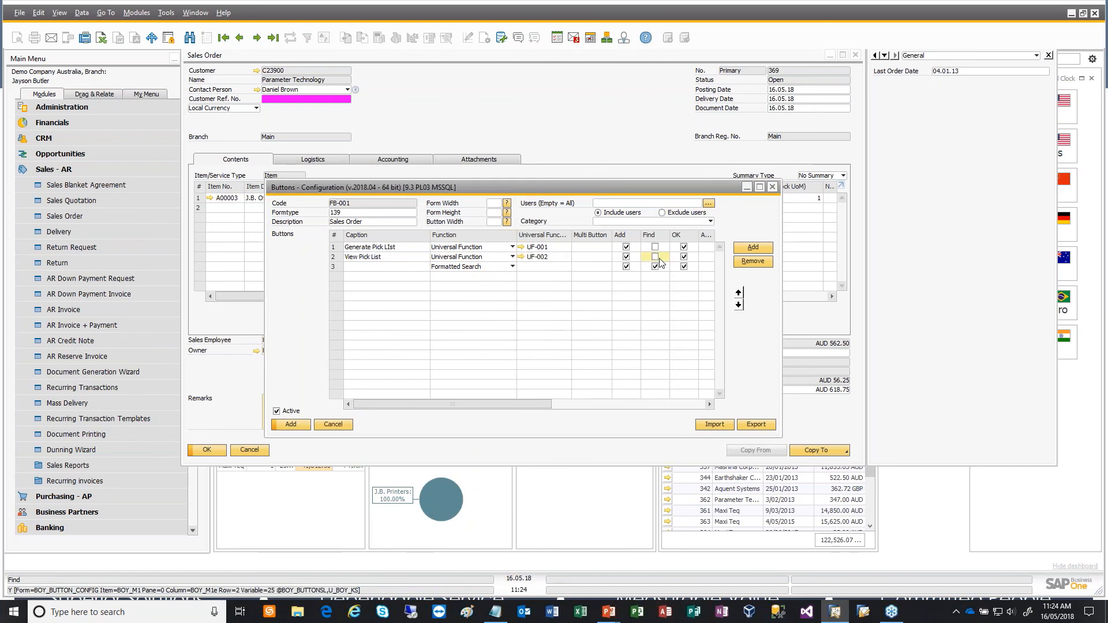
pyautogui.click(291, 424)
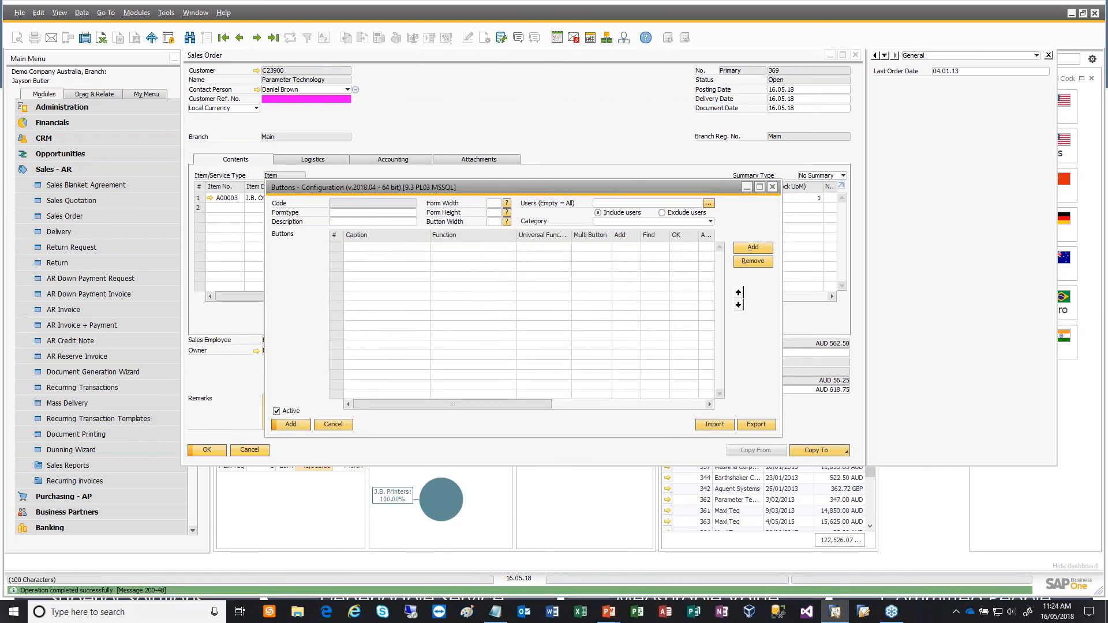
pyautogui.click(333, 425)
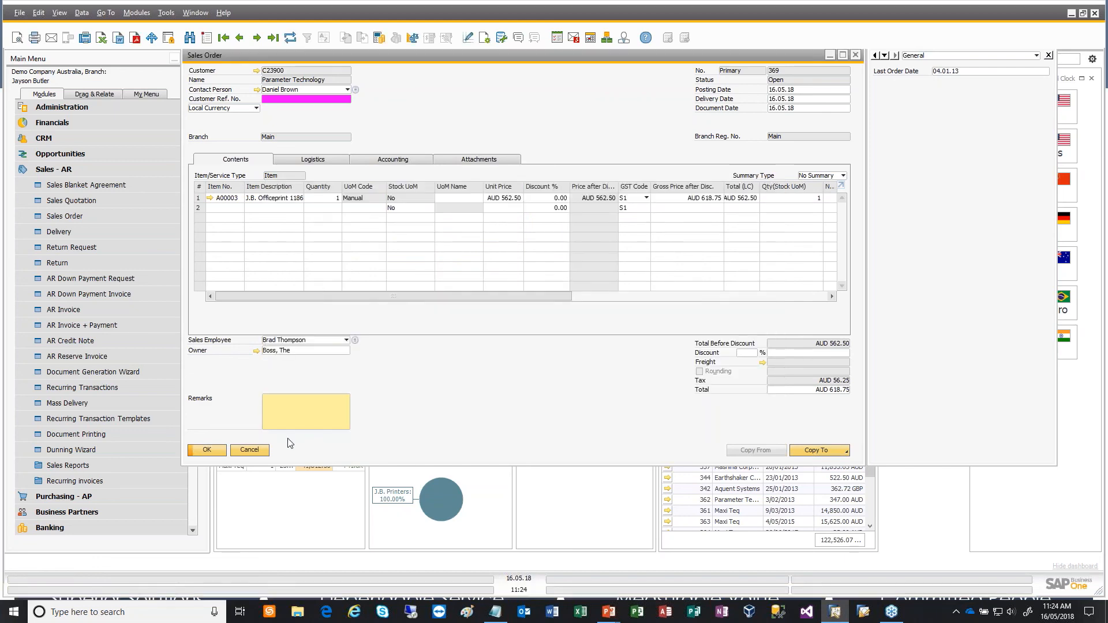
# - Reopen the Sales Order form and go to the previous existing order
pyautogui.click(249, 450)
pyautogui.click(70, 216)
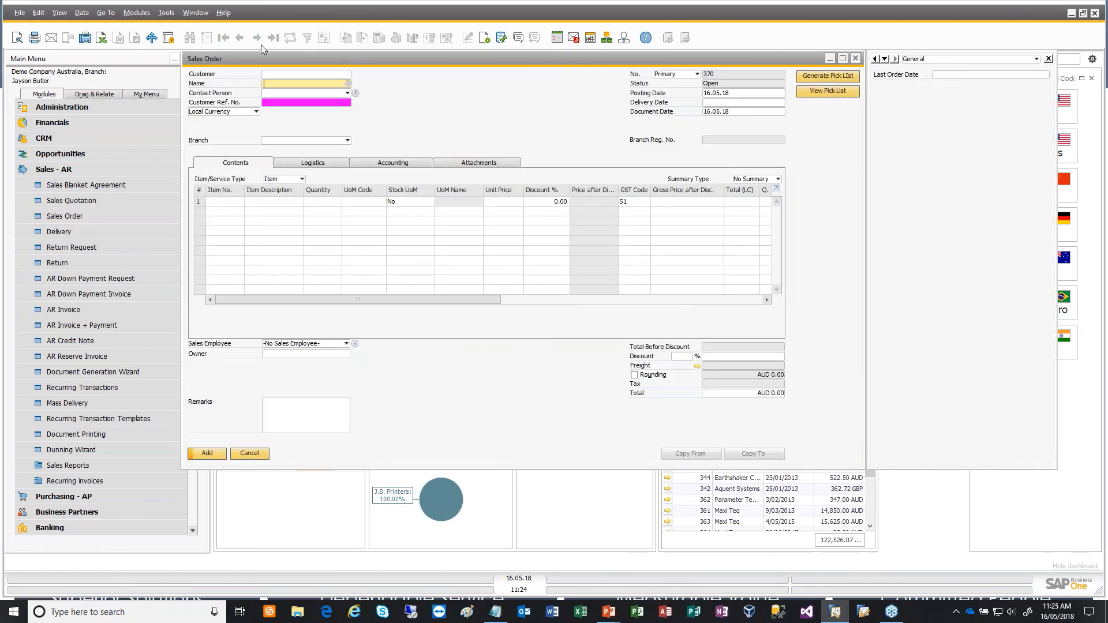
pyautogui.moveTo(244, 59); pyautogui.dragTo(207, 69)
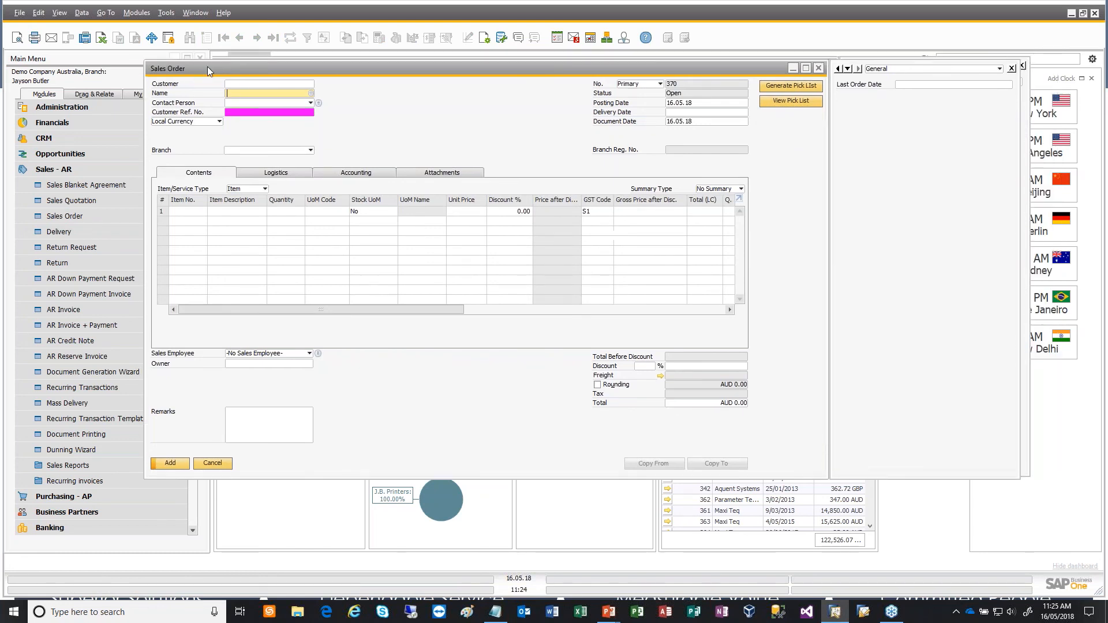
pyautogui.click(237, 38)
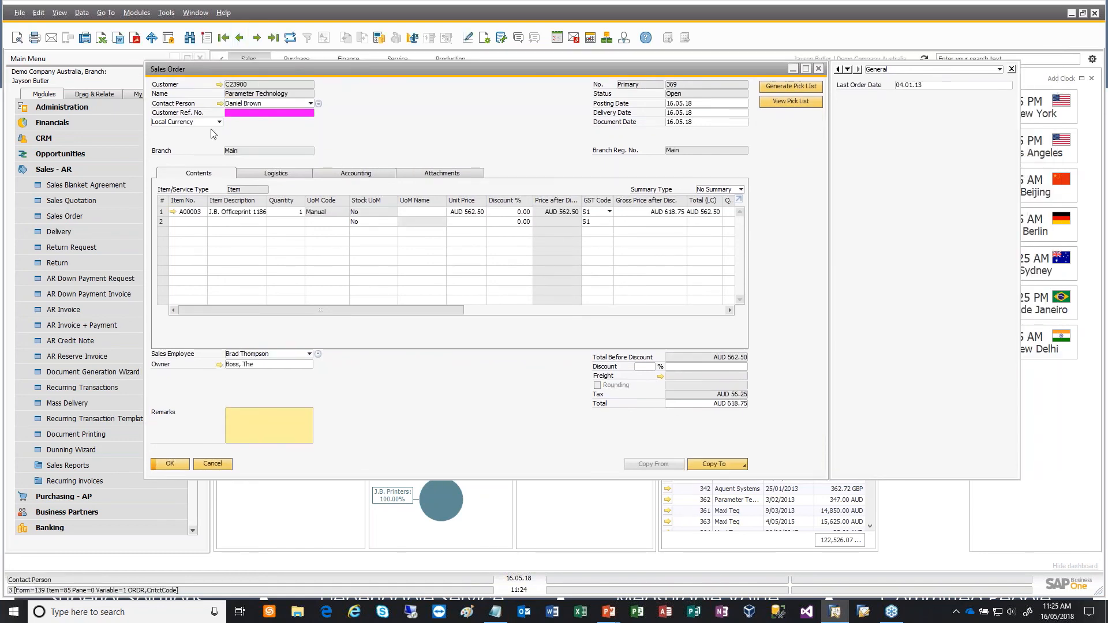
# - Generate a pick list for the order and view it, using the two new function buttons on the form
pyautogui.click(802, 86)
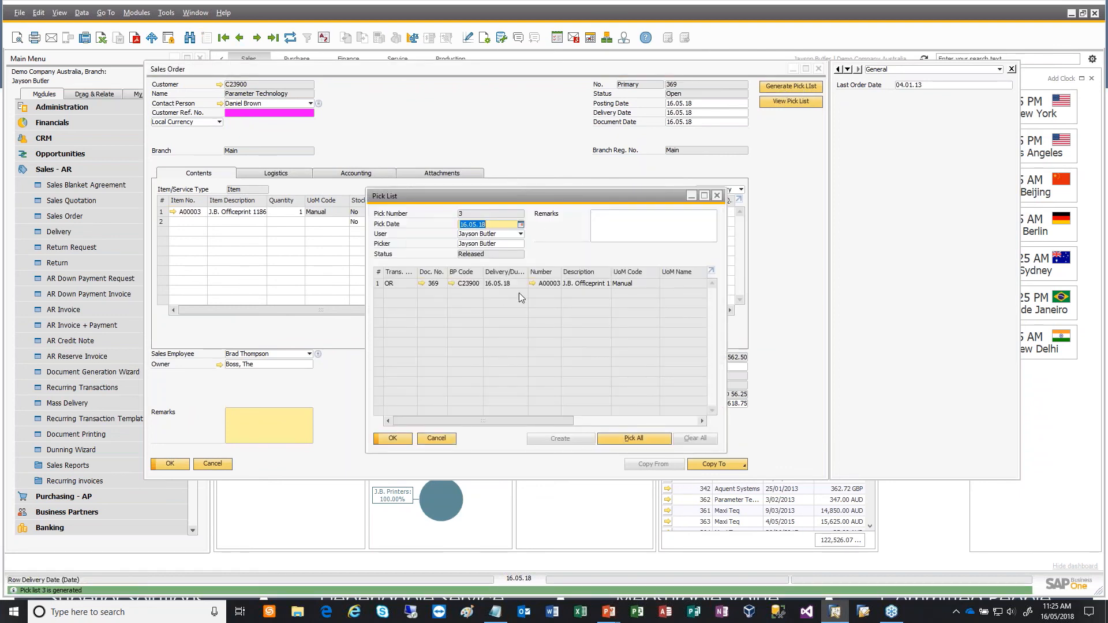
pyautogui.click(408, 438)
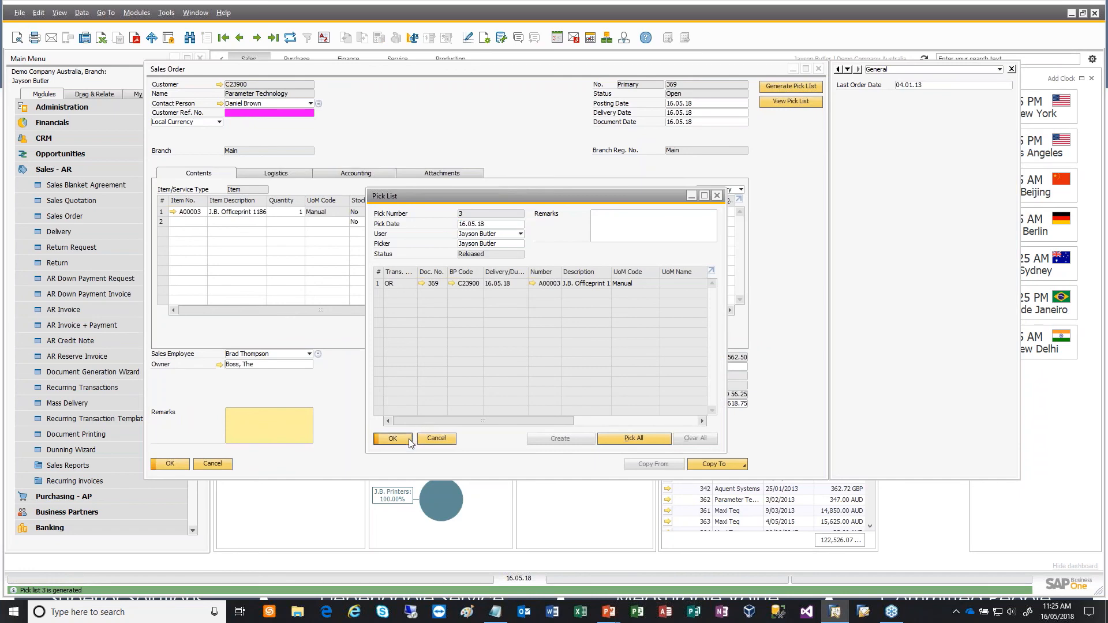
pyautogui.click(790, 102)
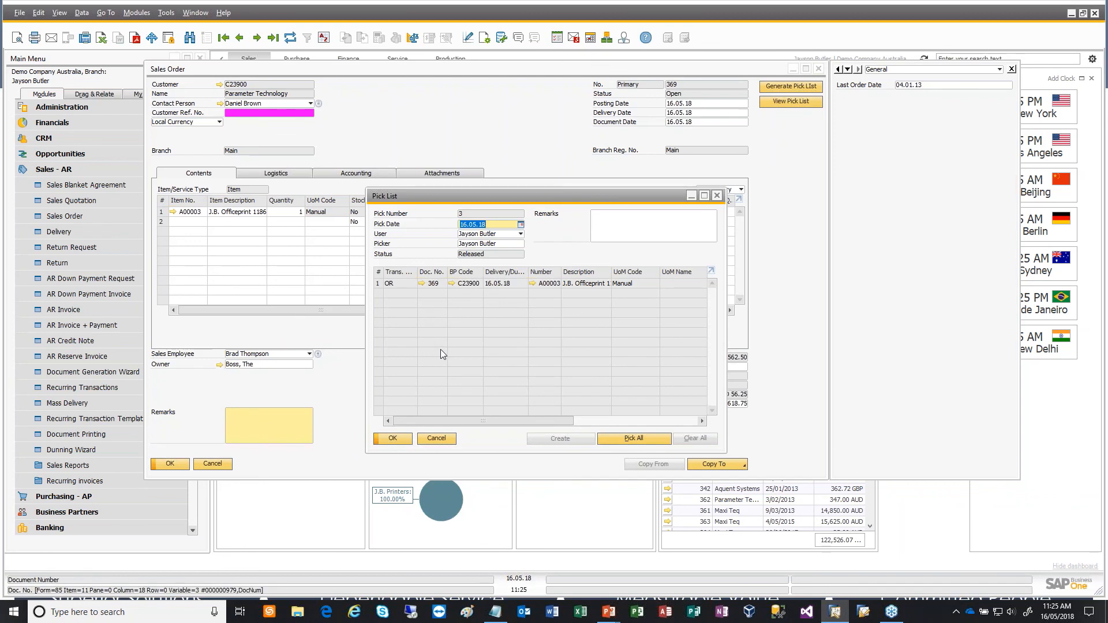
pyautogui.click(453, 436)
# - View the order's pick list through the form's standard View Pick Lists command, and close it
pyautogui.rightClick(469, 129)
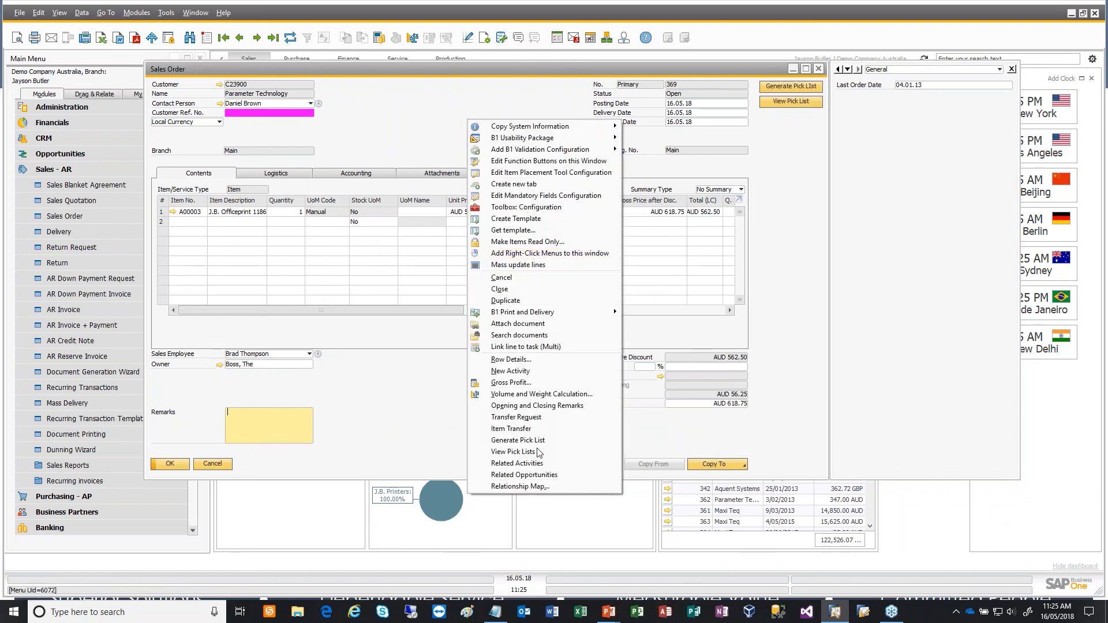
pyautogui.click(513, 452)
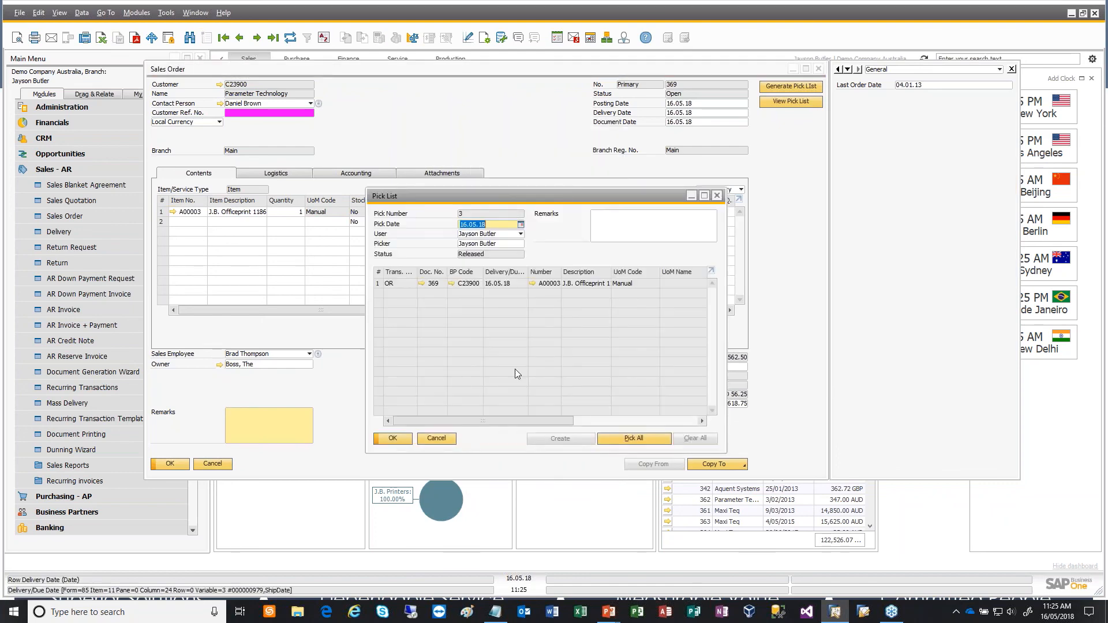
pyautogui.click(436, 440)
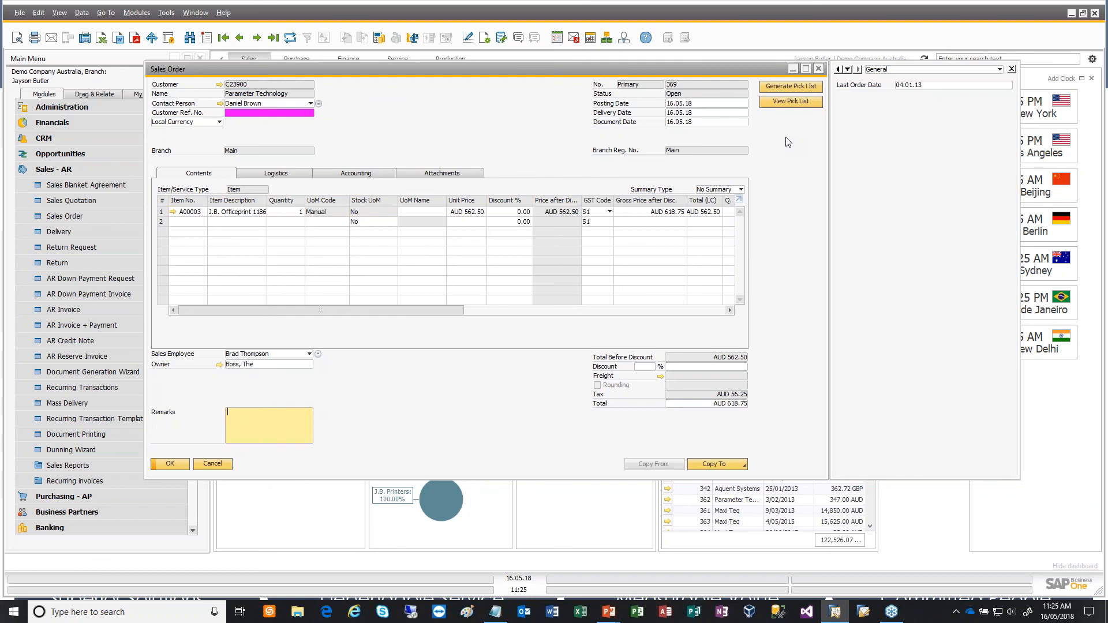
# - Check the Boyum B1 Usability Pack topics in the PowerPoint slide show and return to SAP Business One
pyautogui.hotkey('alt', 'Tab')
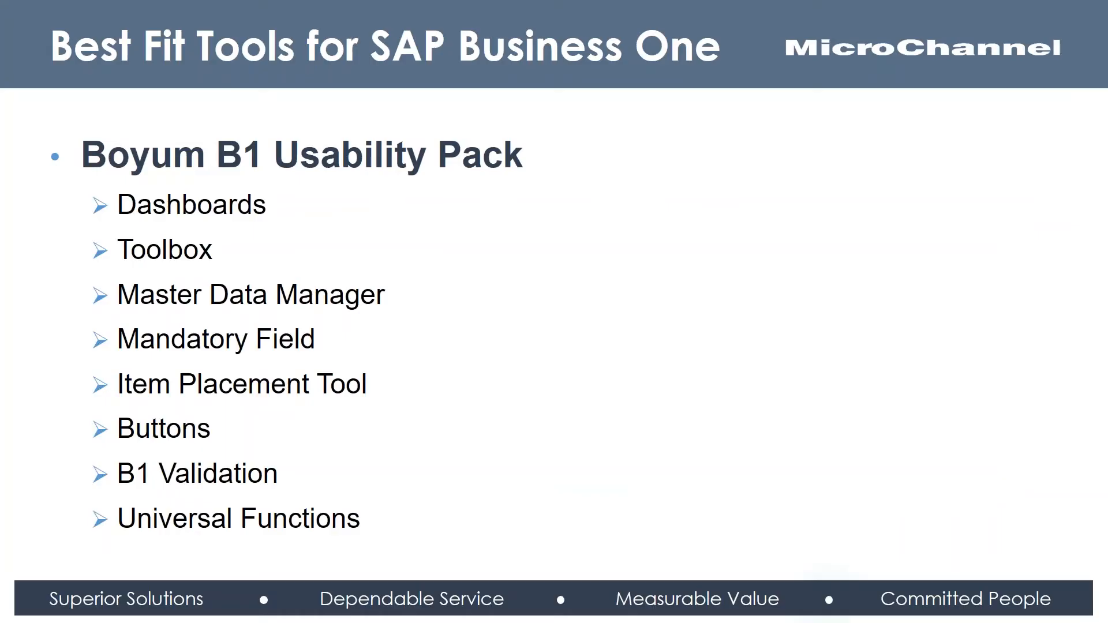
pyautogui.hotkey('alt', 'Tab')
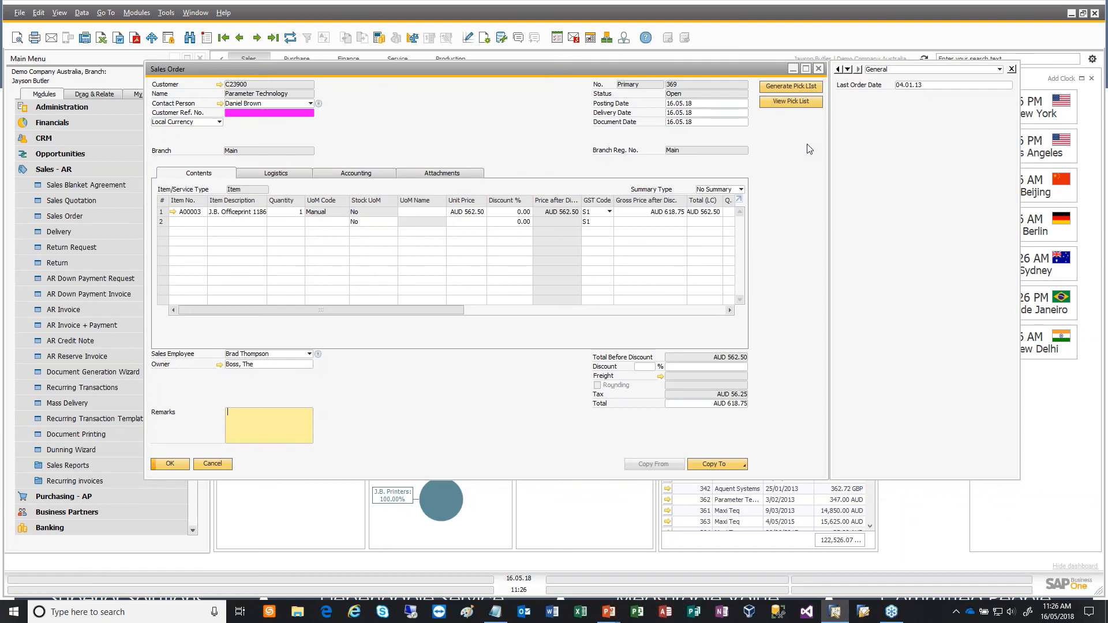
# - Open the Business Partner Master Data form
pyautogui.click(85, 171)
pyautogui.click(107, 203)
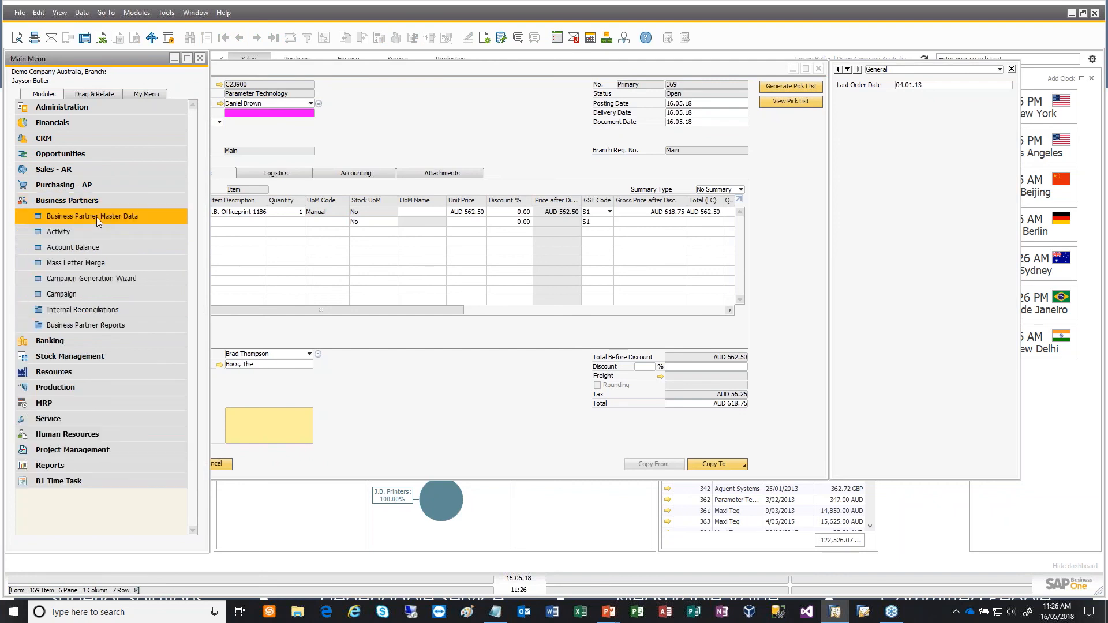
pyautogui.click(93, 217)
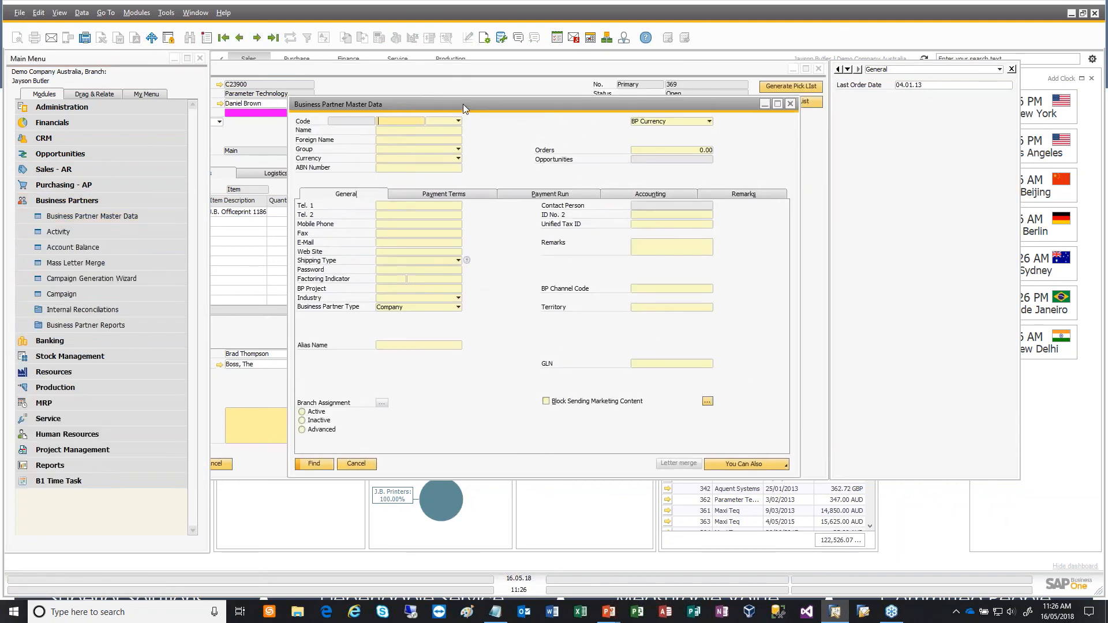
# - Find a Customer business partner in the High Tech group and move the record's window aside
pyautogui.click(458, 122)
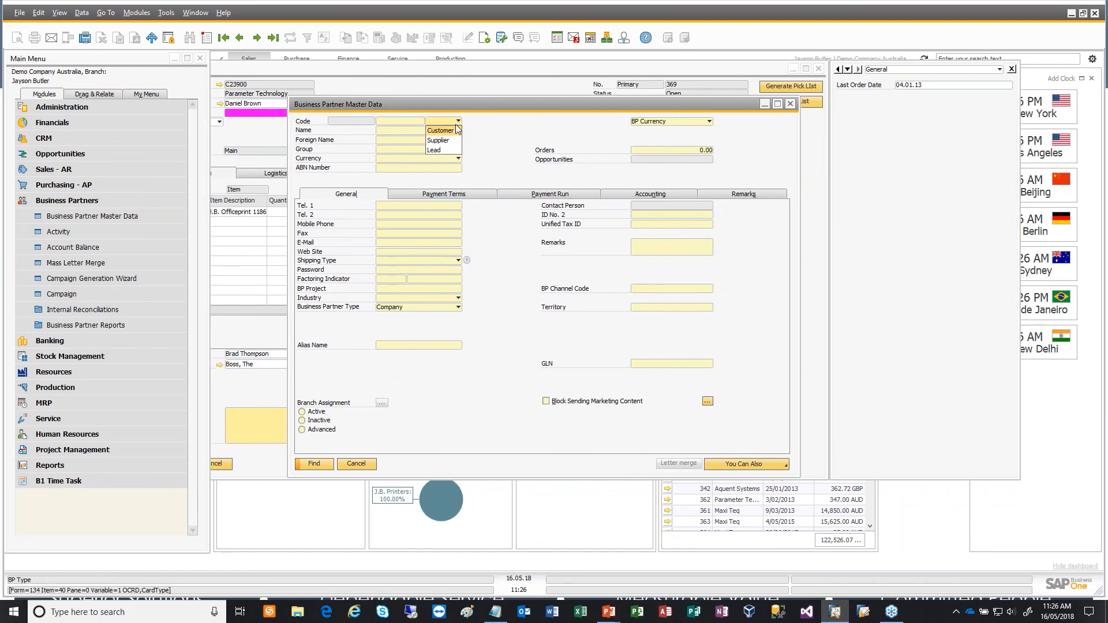
pyautogui.click(444, 131)
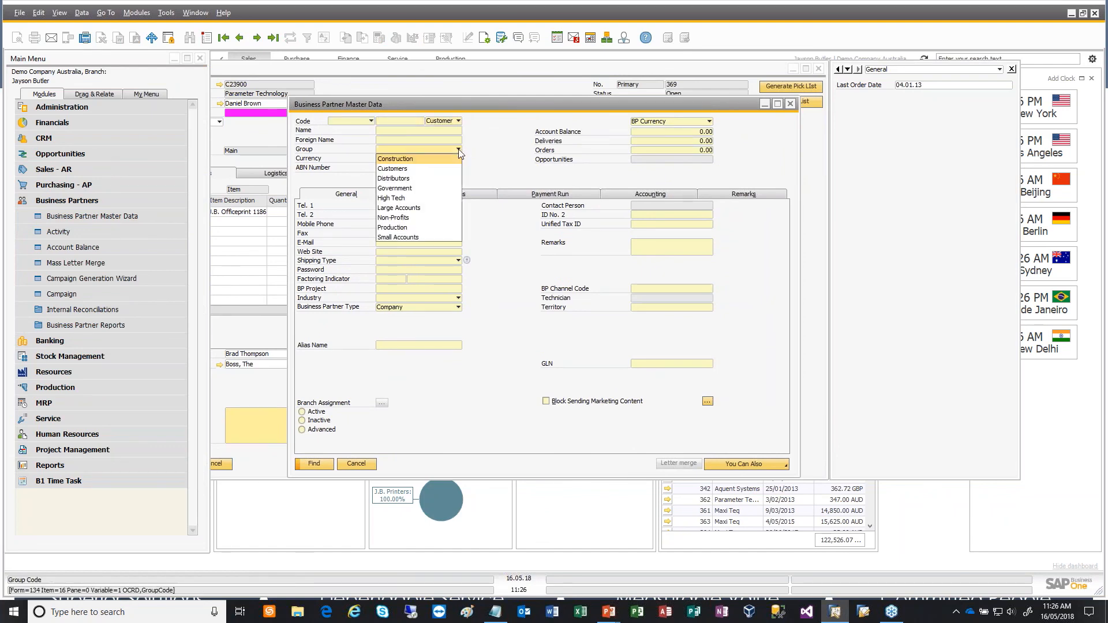
pyautogui.click(458, 149)
pyautogui.click(405, 199)
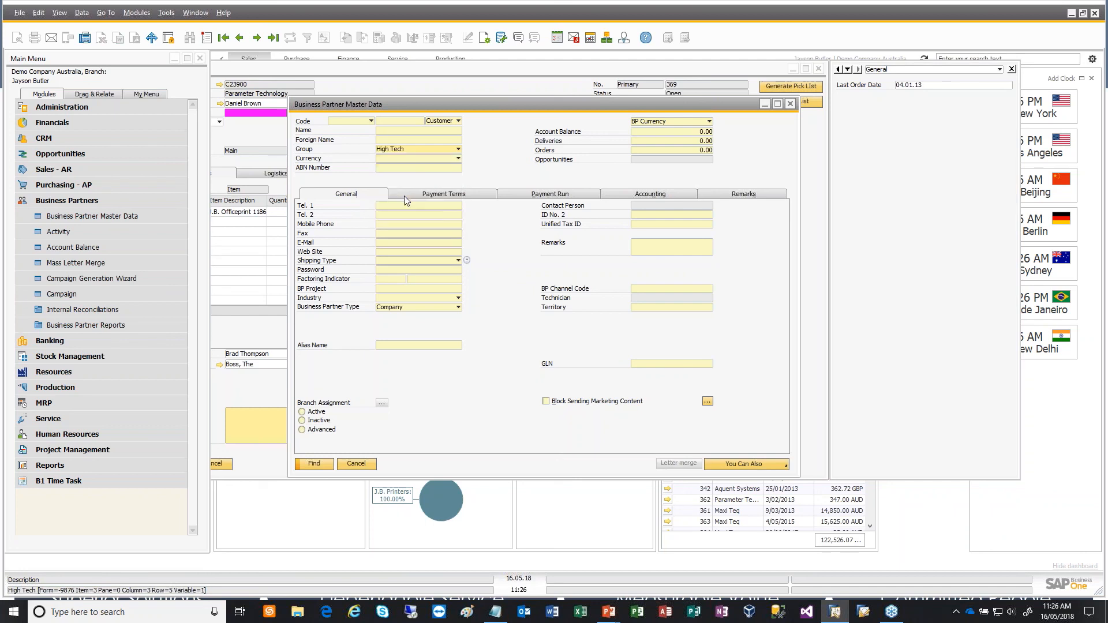
pyautogui.click(317, 465)
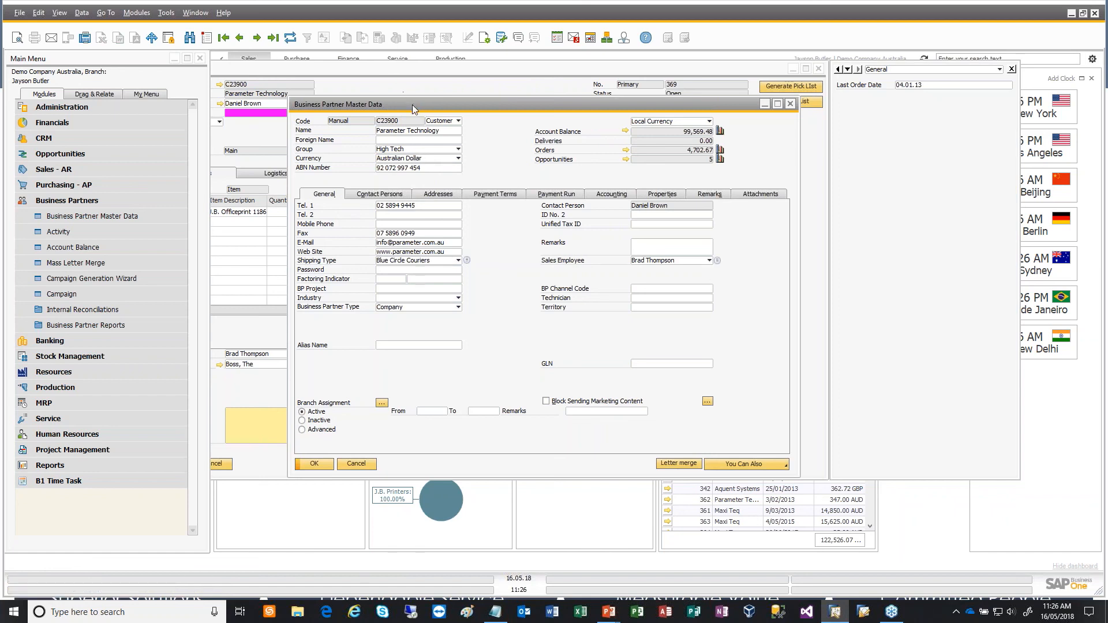
pyautogui.moveTo(412, 105); pyautogui.dragTo(167, 182)
# - Return to the Sales Order form and open its Item Placement Tool configuration
pyautogui.click(457, 77)
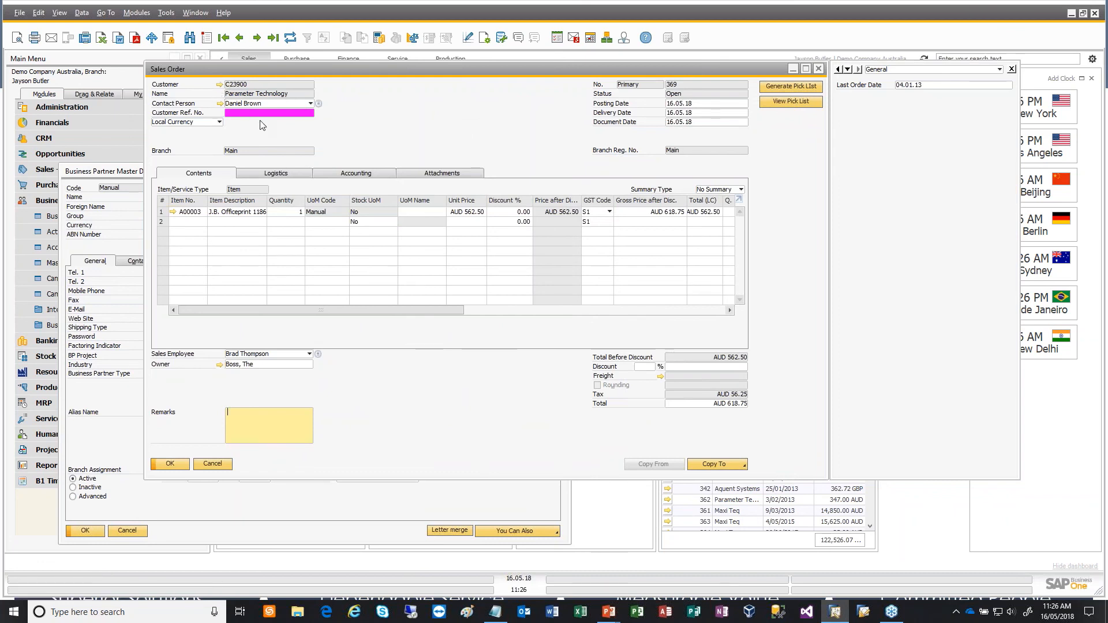
pyautogui.rightClick(478, 110)
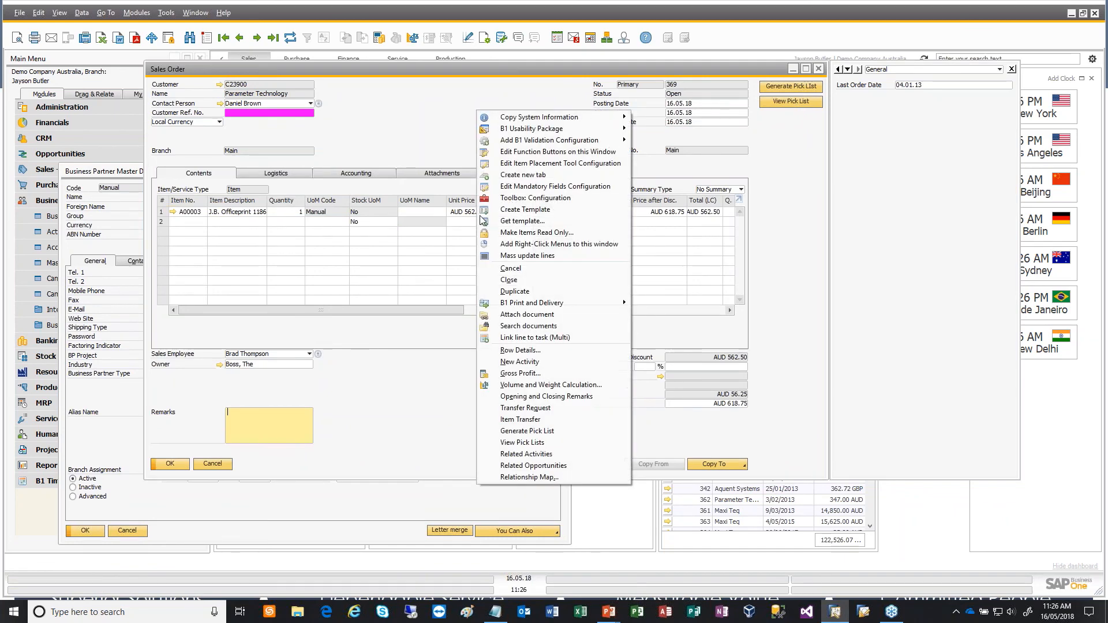
pyautogui.click(575, 167)
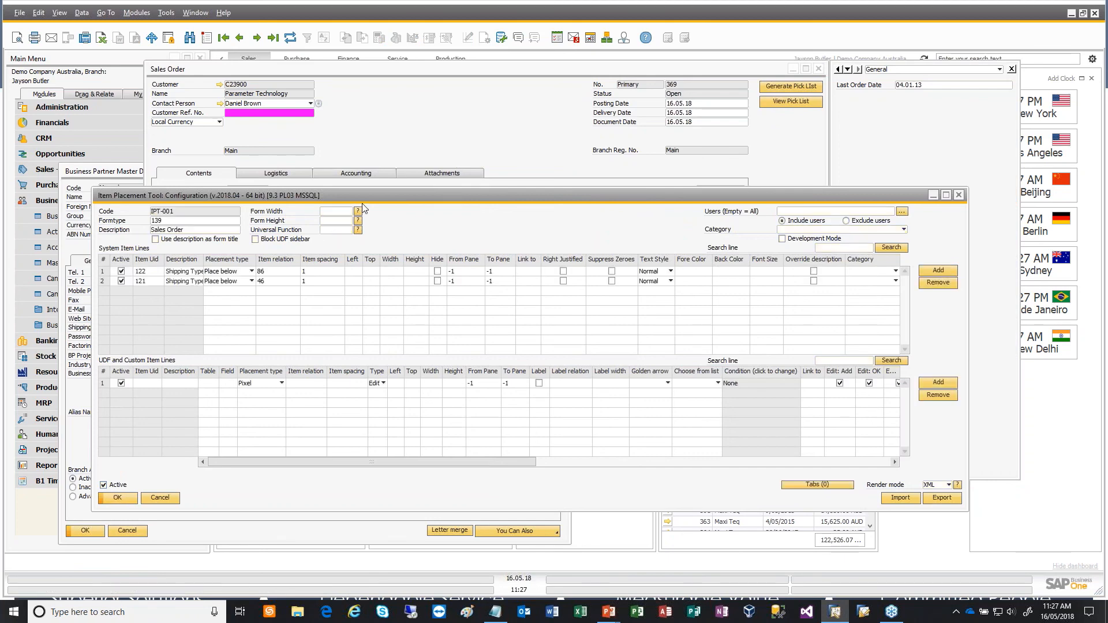
pyautogui.moveTo(366, 196); pyautogui.dragTo(390, 150)
# - Add a custom item line with the description Offer and clear its table value
pyautogui.click(975, 335)
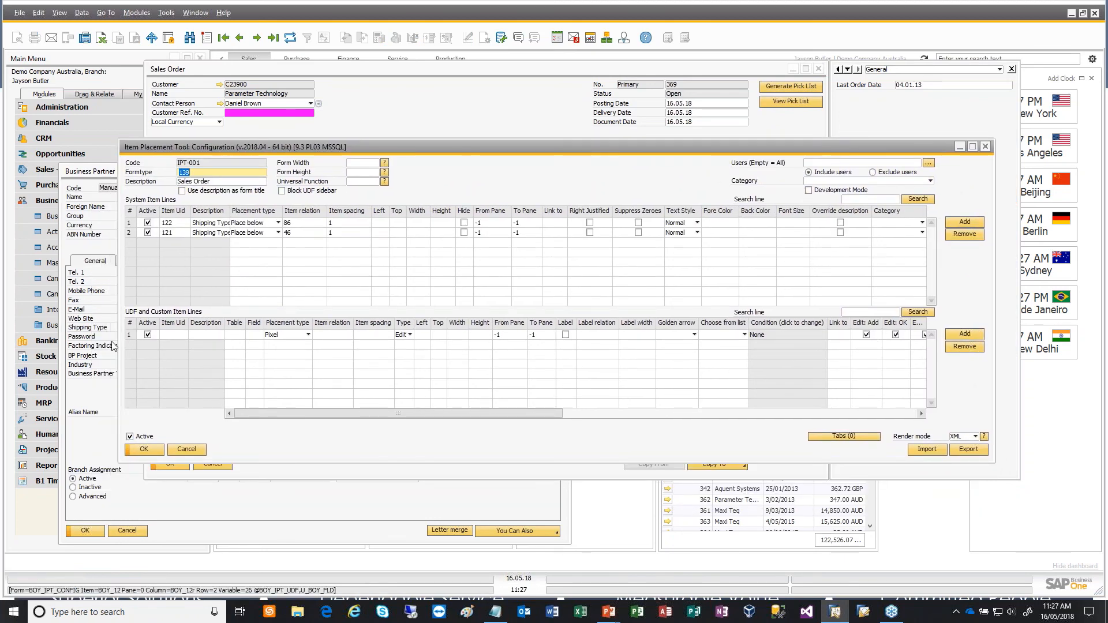
pyautogui.click(177, 343)
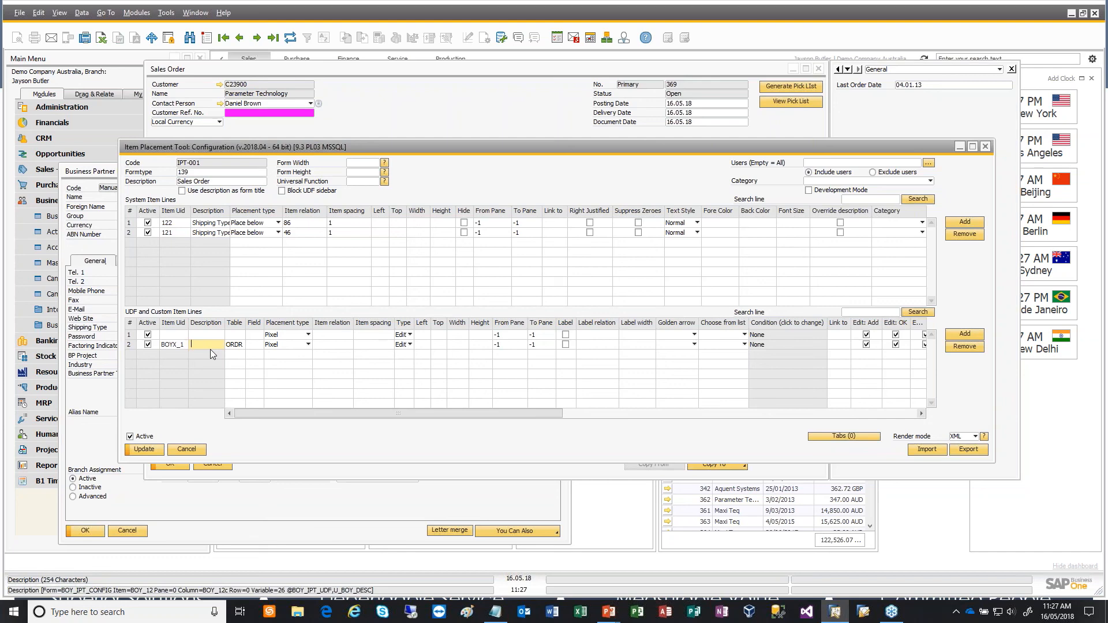
pyautogui.write('fer')
pyautogui.press('Tab')
pyautogui.press('BackSpace')
pyautogui.press('Tab')
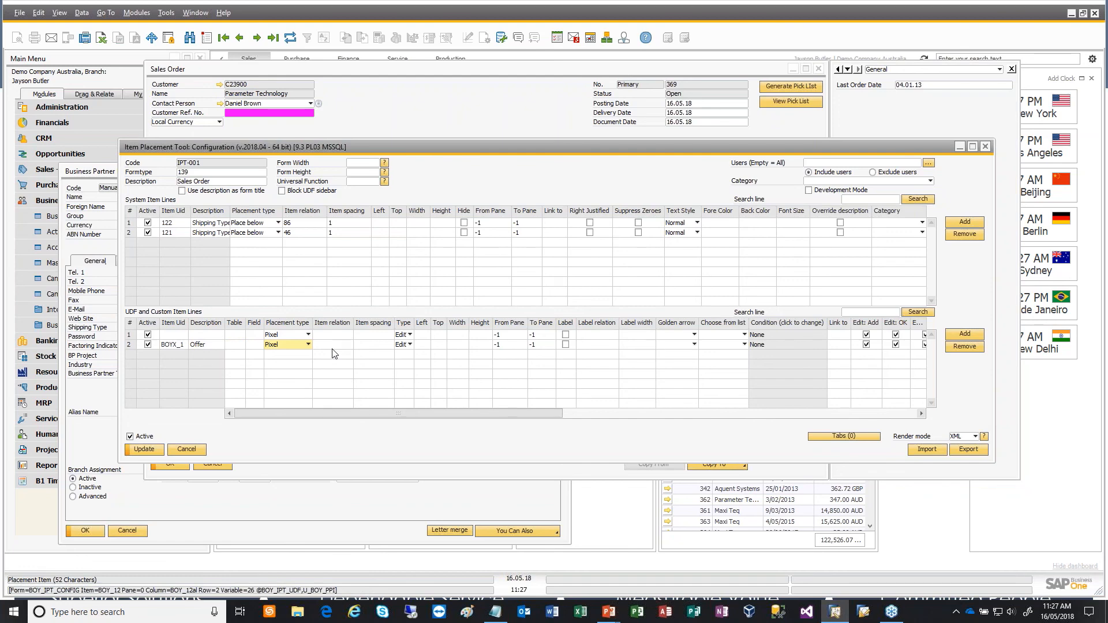
# - Set the Offer line's placement type to Place right to, with item relation 4 and item spacing 50
pyautogui.click(308, 345)
pyautogui.click(301, 394)
pyautogui.press('Tab')
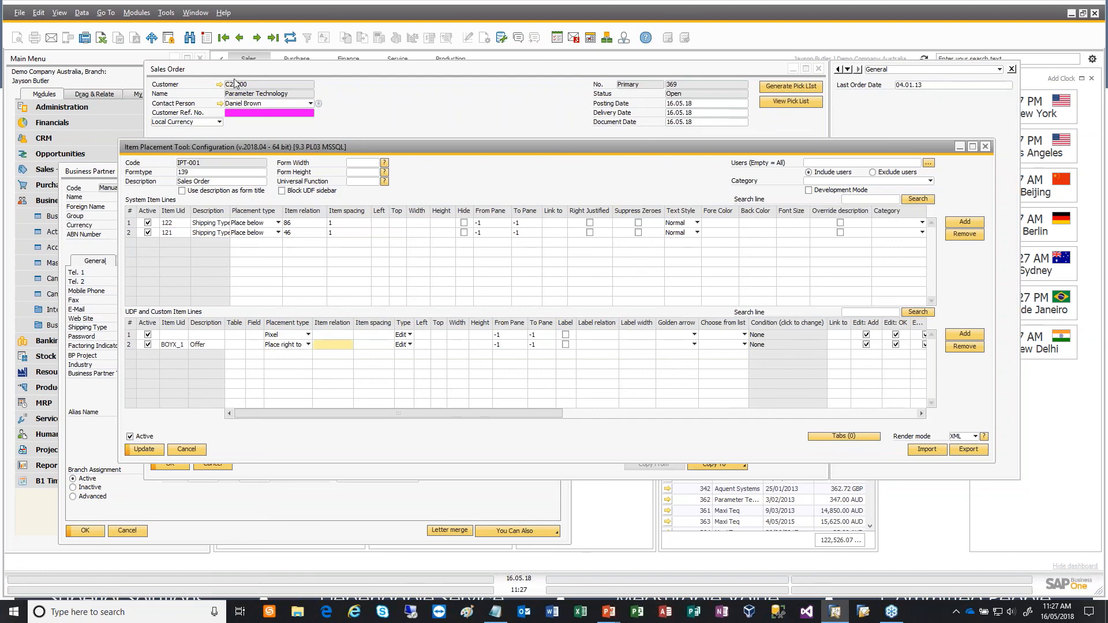
pyautogui.write('4')
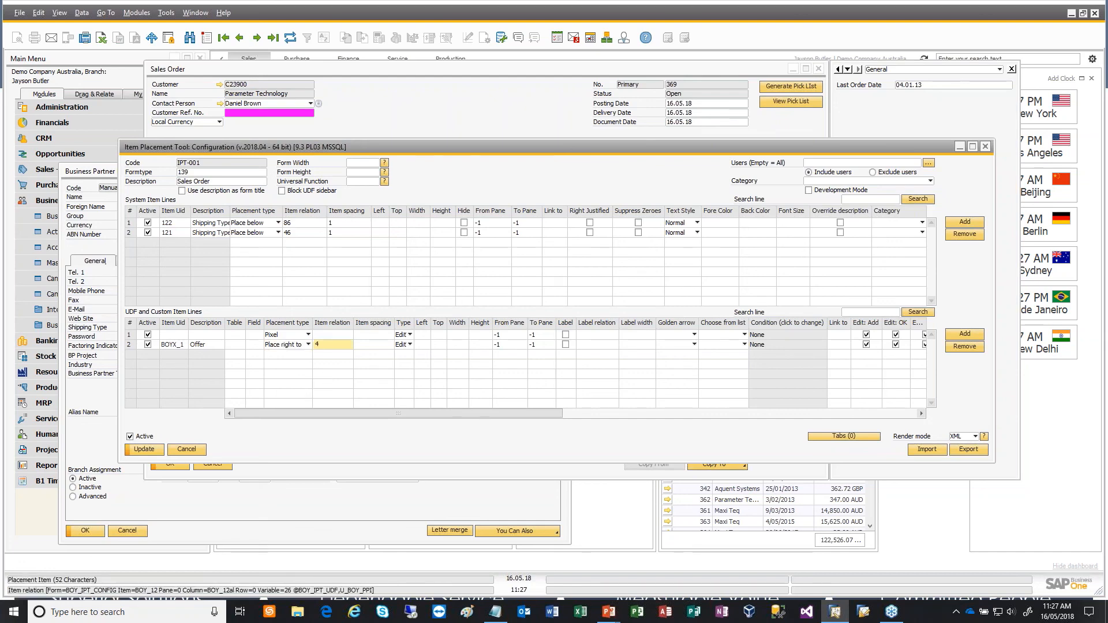
pyautogui.press('Tab')
pyautogui.write('50')
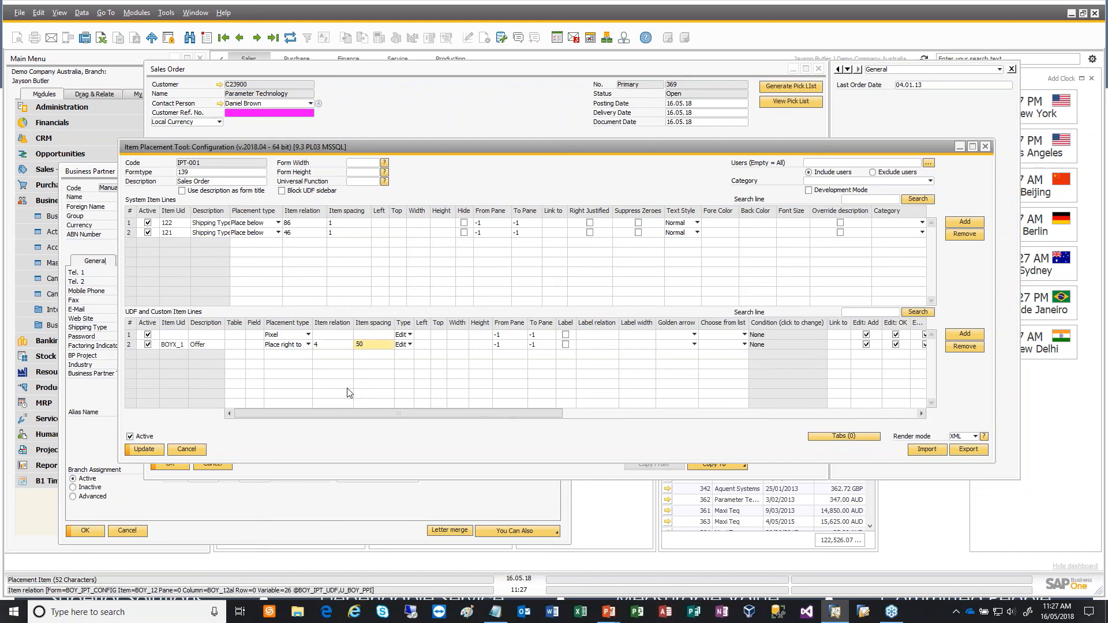
pyautogui.press('Tab')
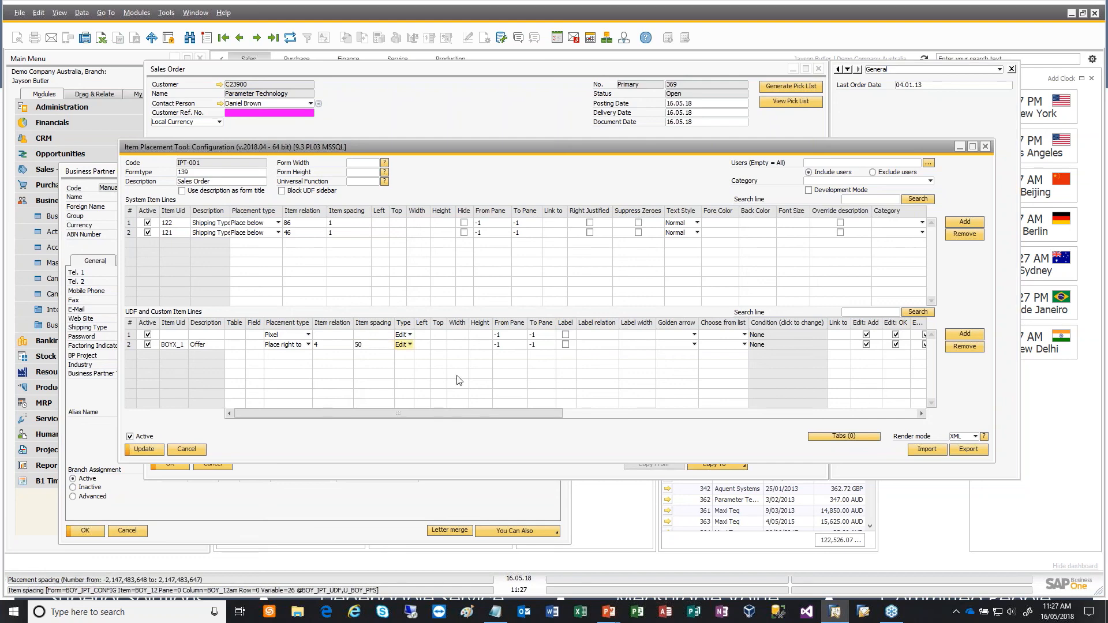
# - Set the Offer item's height to 20 and its width to 400
pyautogui.click(483, 346)
pyautogui.write('20')
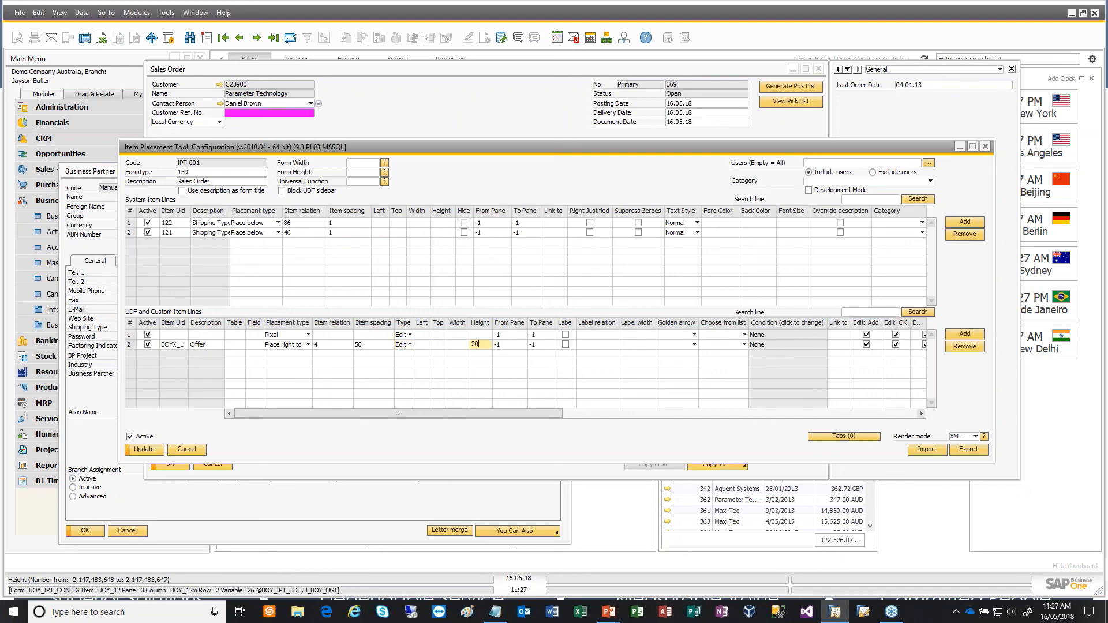
pyautogui.click(460, 345)
pyautogui.write('400')
pyautogui.press('Tab')
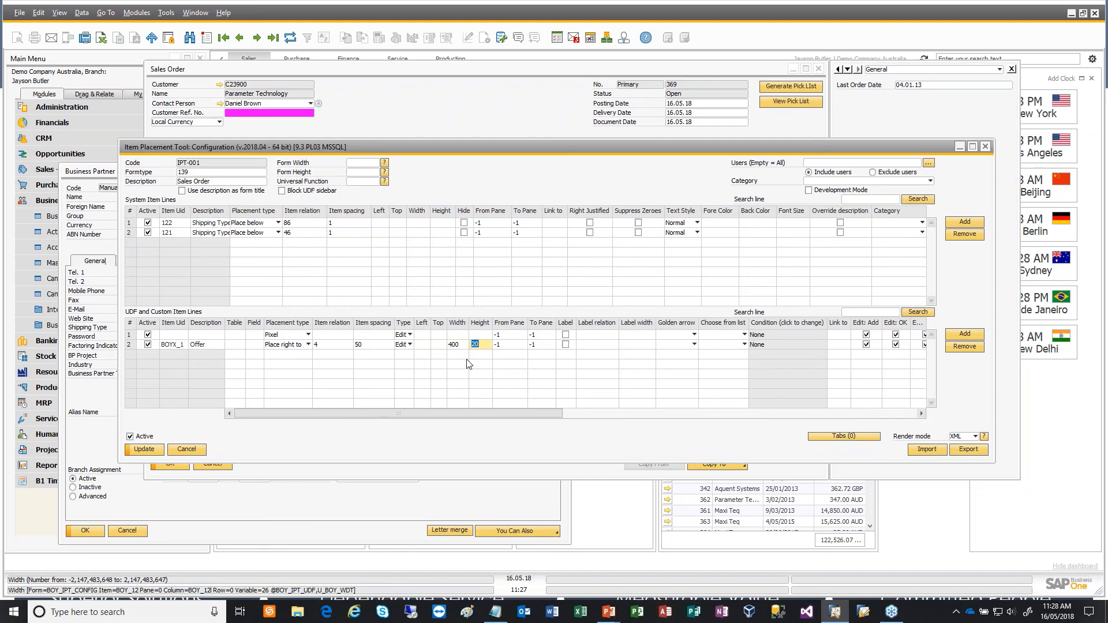
# - Disable Edit: Find and Affects FormMode for the Offer line
pyautogui.click(812, 414)
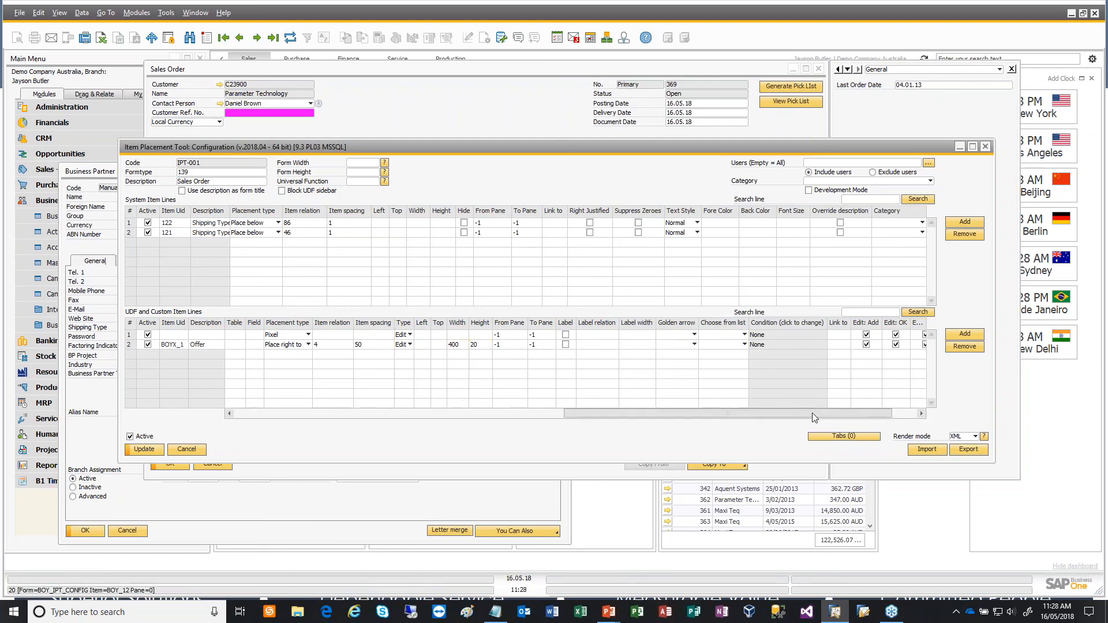
pyautogui.moveTo(614, 408); pyautogui.dragTo(487, 413)
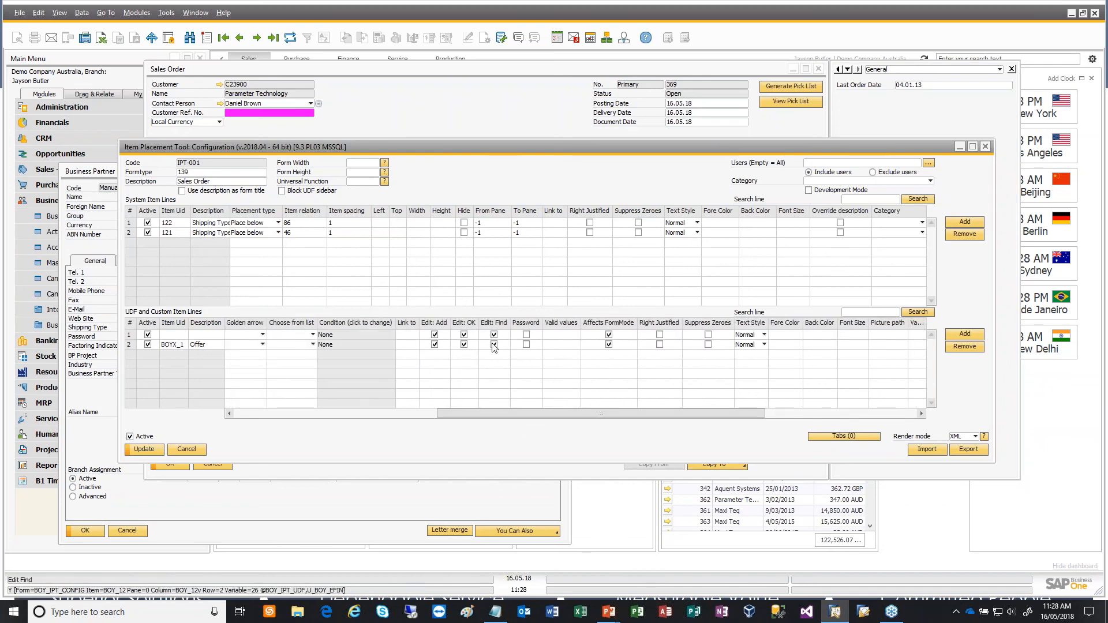
pyautogui.click(494, 344)
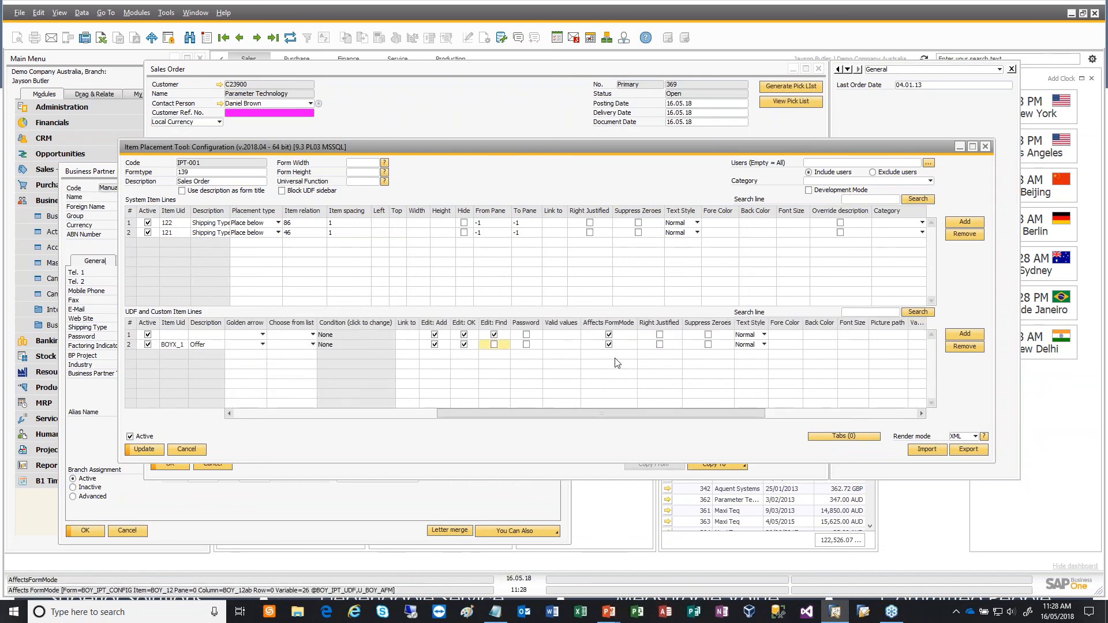
pyautogui.click(609, 344)
# - Set the Offer line's text style to Bold and its fore color to 50000
pyautogui.moveTo(632, 409); pyautogui.dragTo(713, 409)
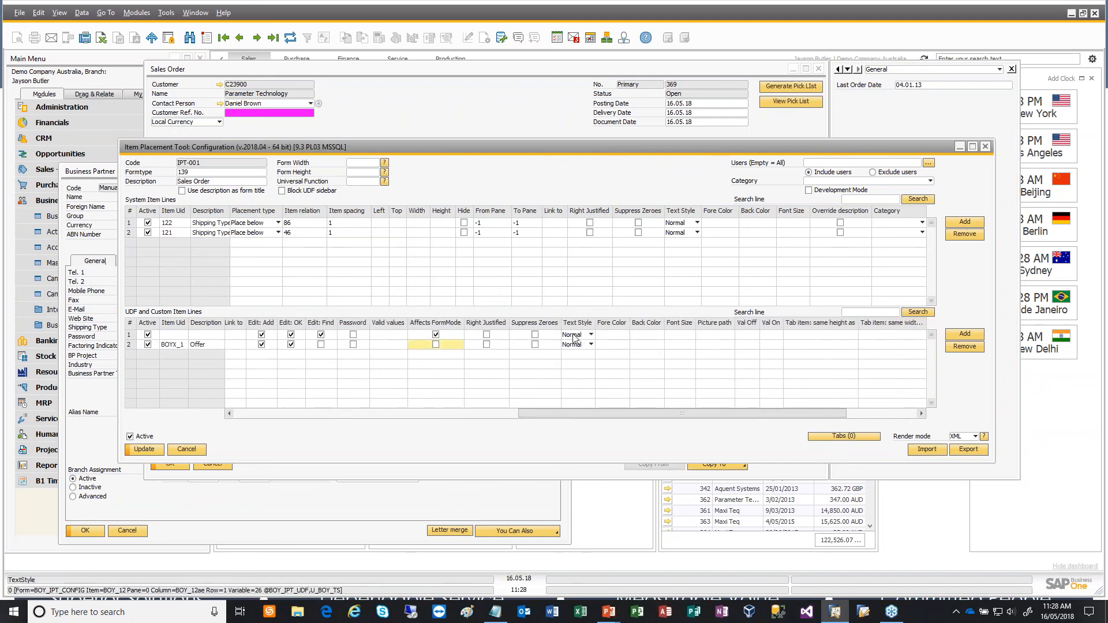
pyautogui.click(584, 344)
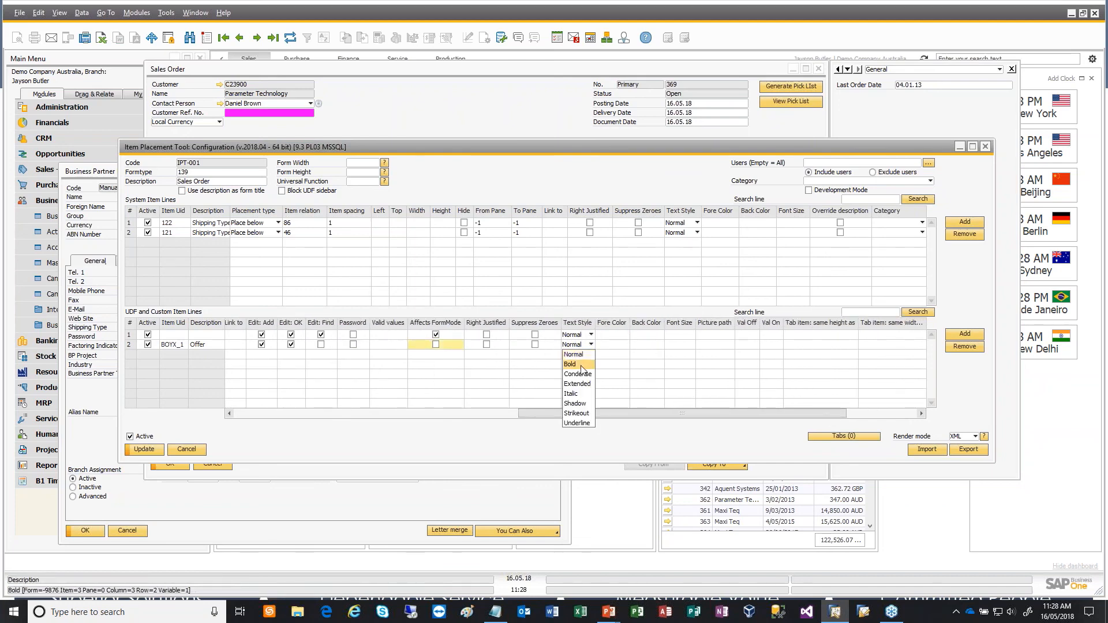
pyautogui.click(570, 364)
pyautogui.press('Tab')
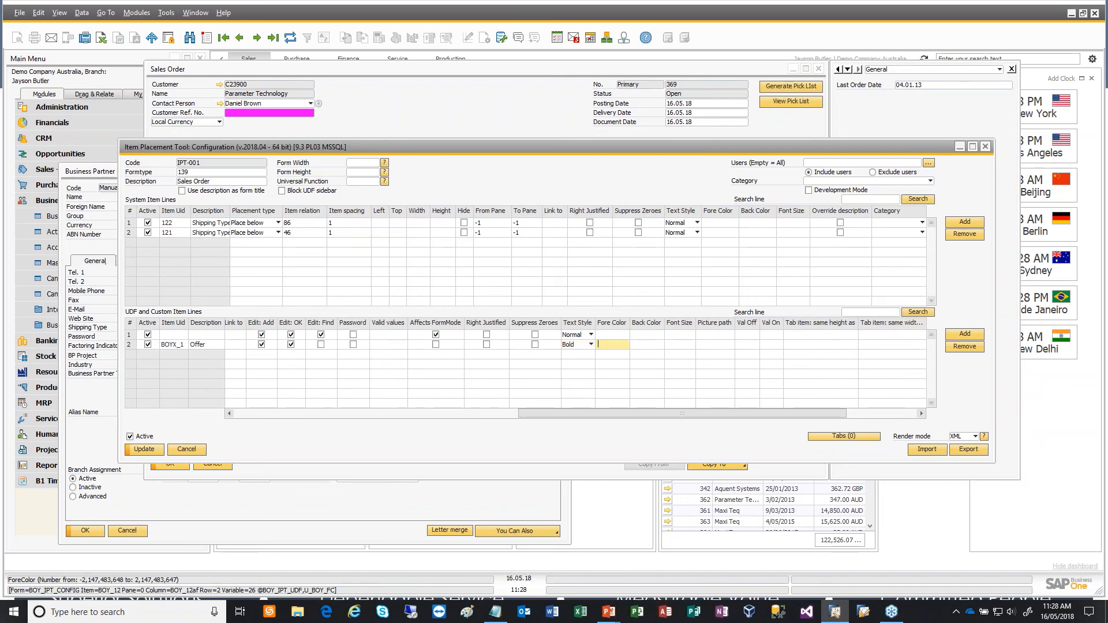
pyautogui.write('50000')
pyautogui.press('Tab')
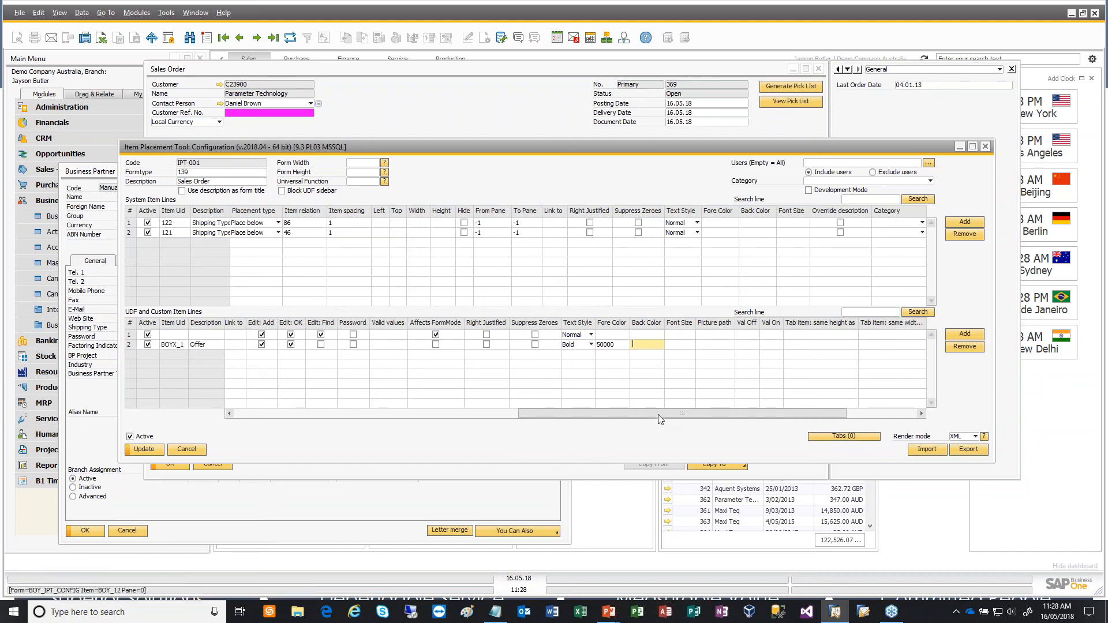
# - Save the item placement configuration, change the Offer line's type to StaticText, then save again and close the configuration
pyautogui.moveTo(659, 414); pyautogui.dragTo(243, 398)
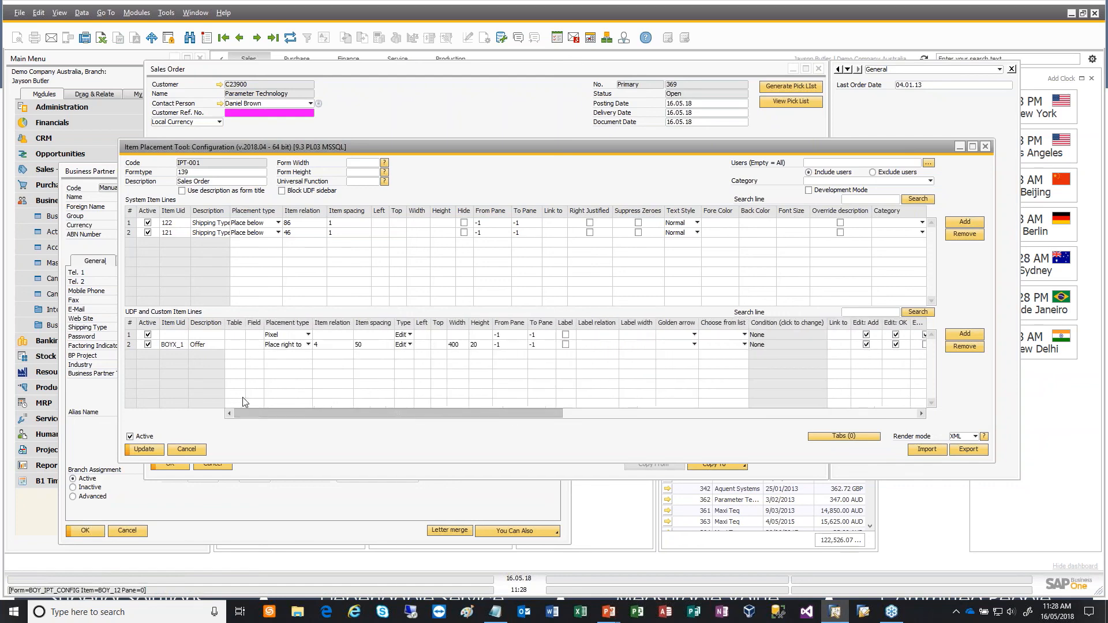
pyautogui.press('Return')
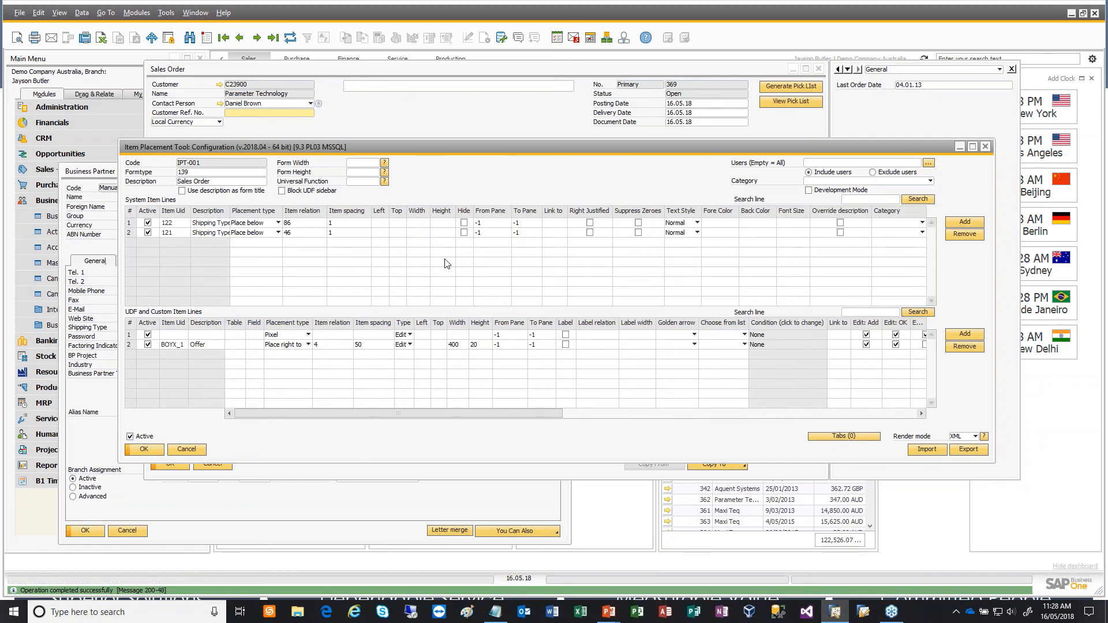
pyautogui.click(404, 345)
pyautogui.click(424, 357)
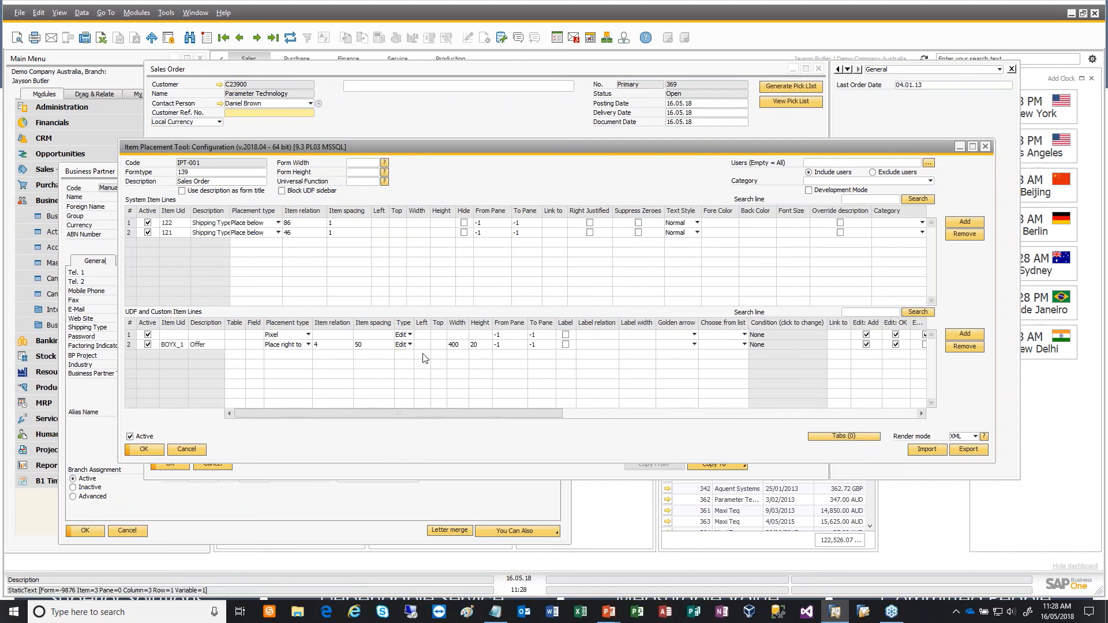
pyautogui.click(144, 450)
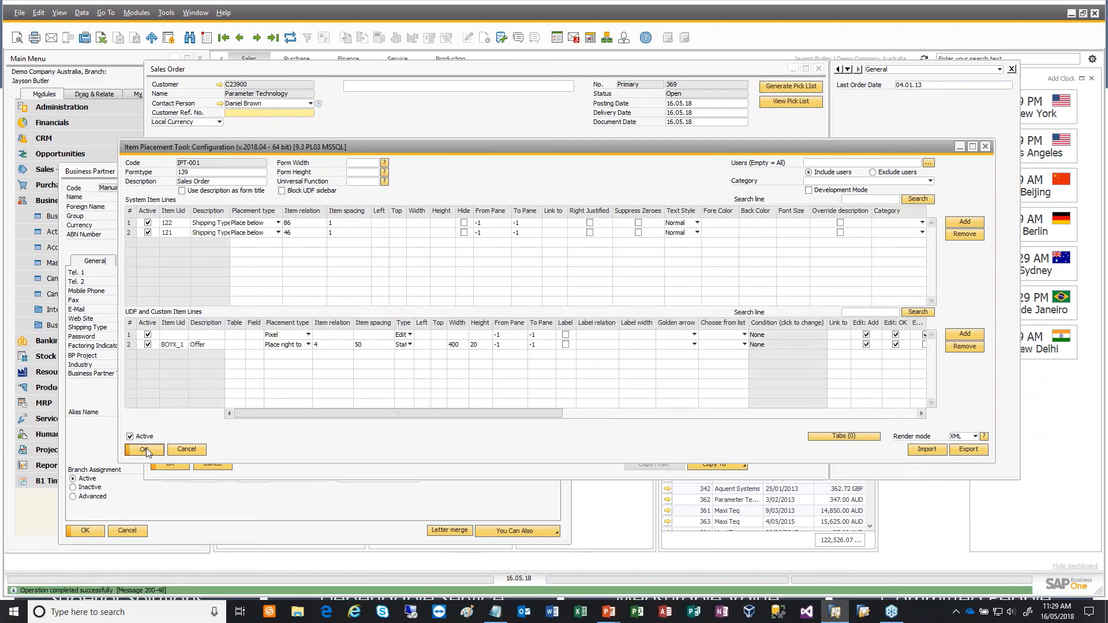
pyautogui.click(145, 449)
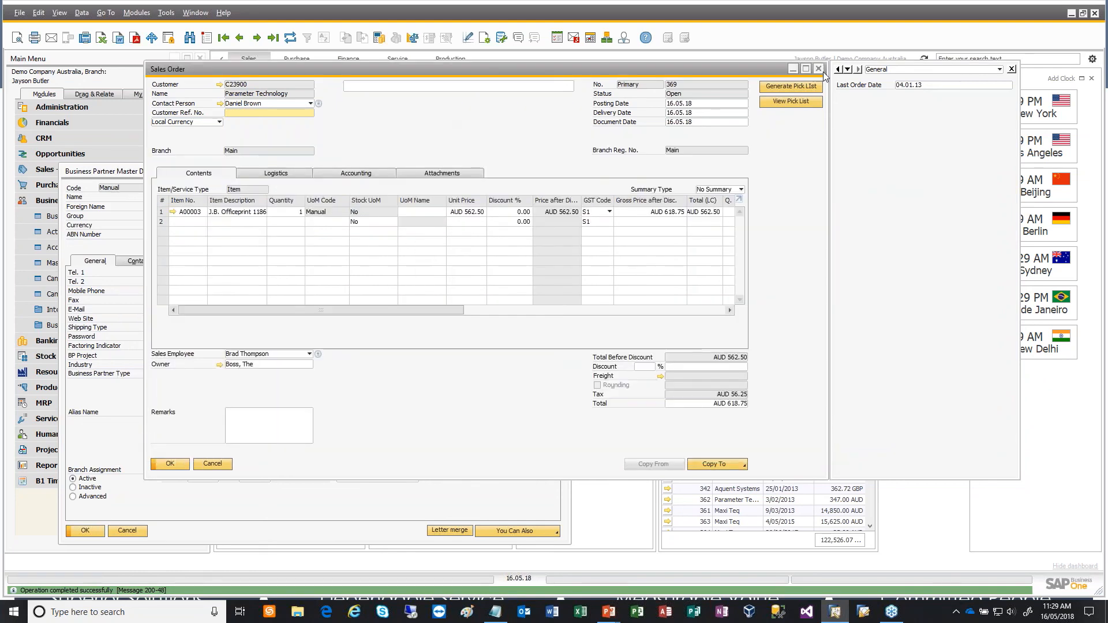
# - Close the Sales Order and open a new one to load the placed Offer text
pyautogui.click(819, 70)
pyautogui.click(54, 170)
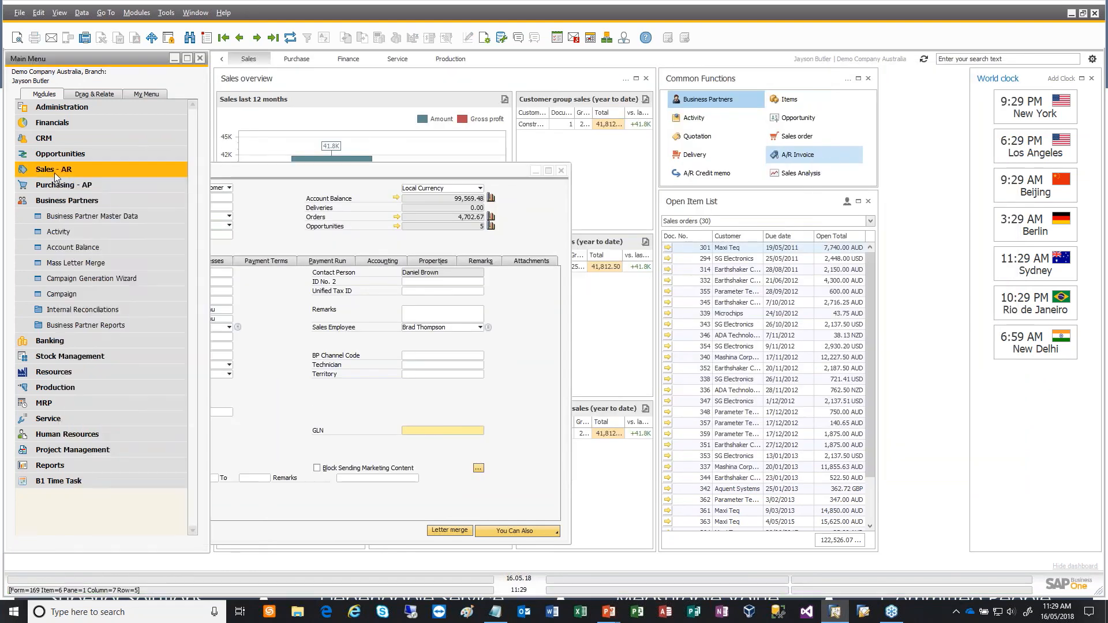
pyautogui.click(64, 216)
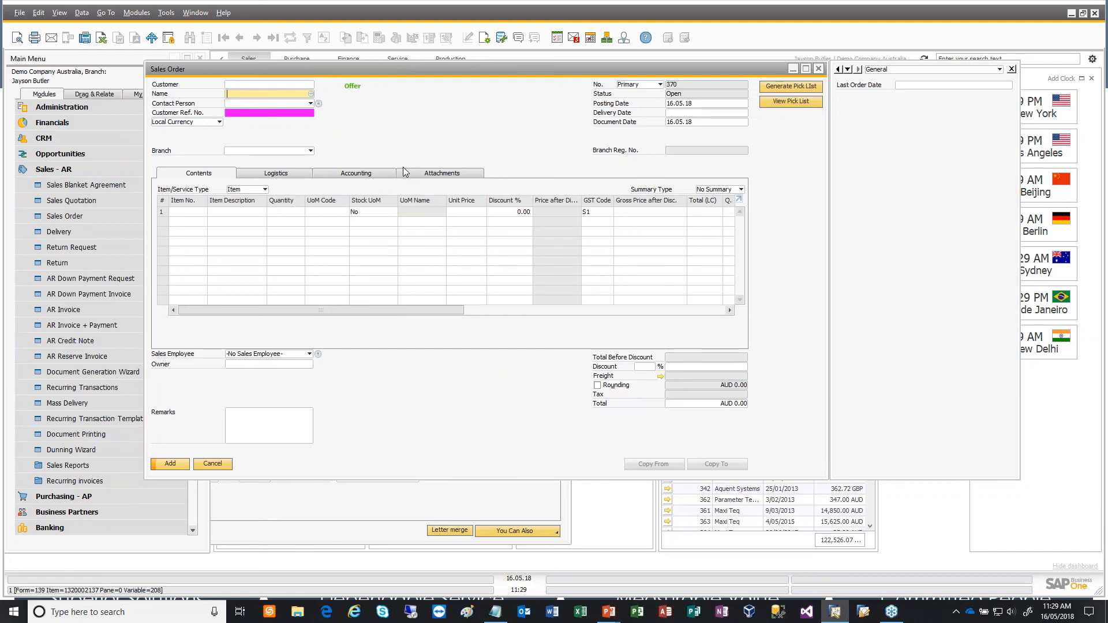
# - Start a new B1 validation configuration on the Sales Order's Name field for when the item is validated
pyautogui.rightClick(378, 98)
pyautogui.moveTo(456, 138)
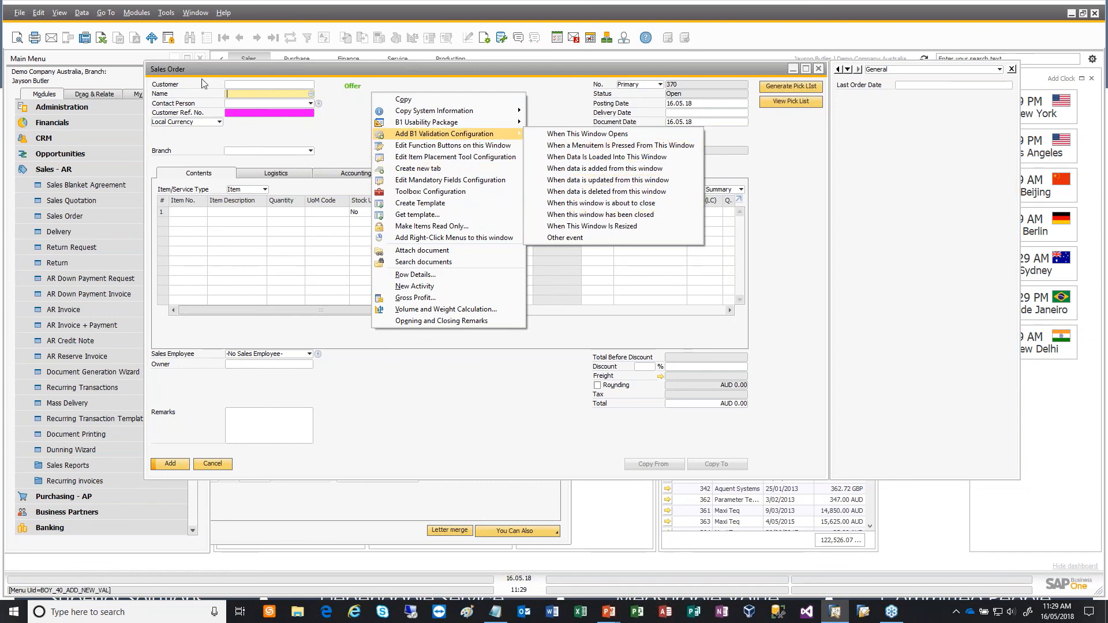
pyautogui.click(240, 96)
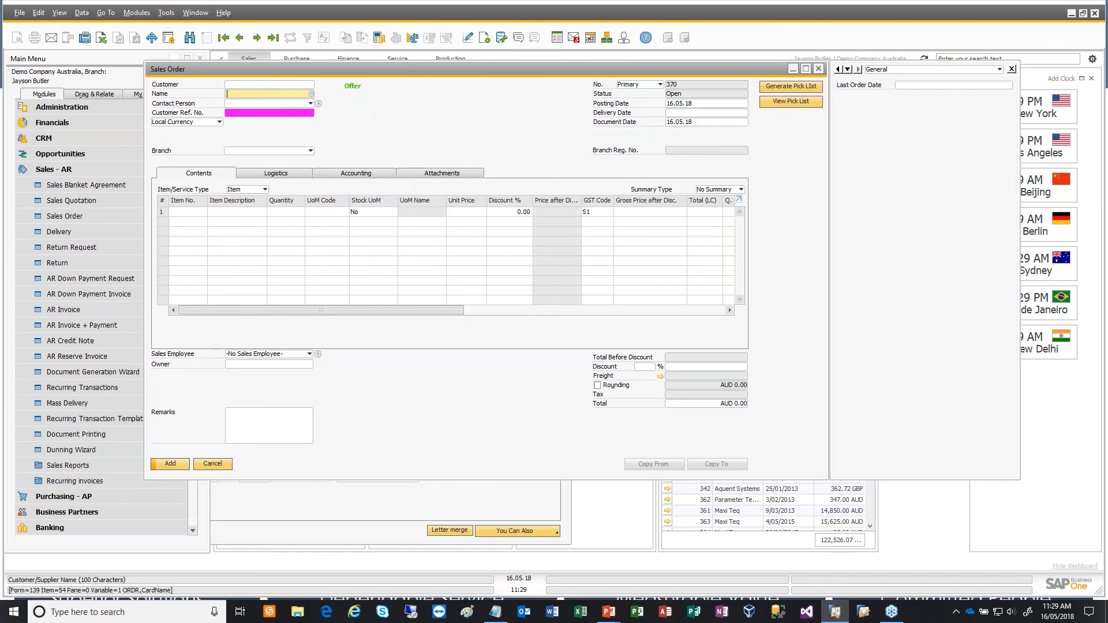
pyautogui.rightClick(240, 97)
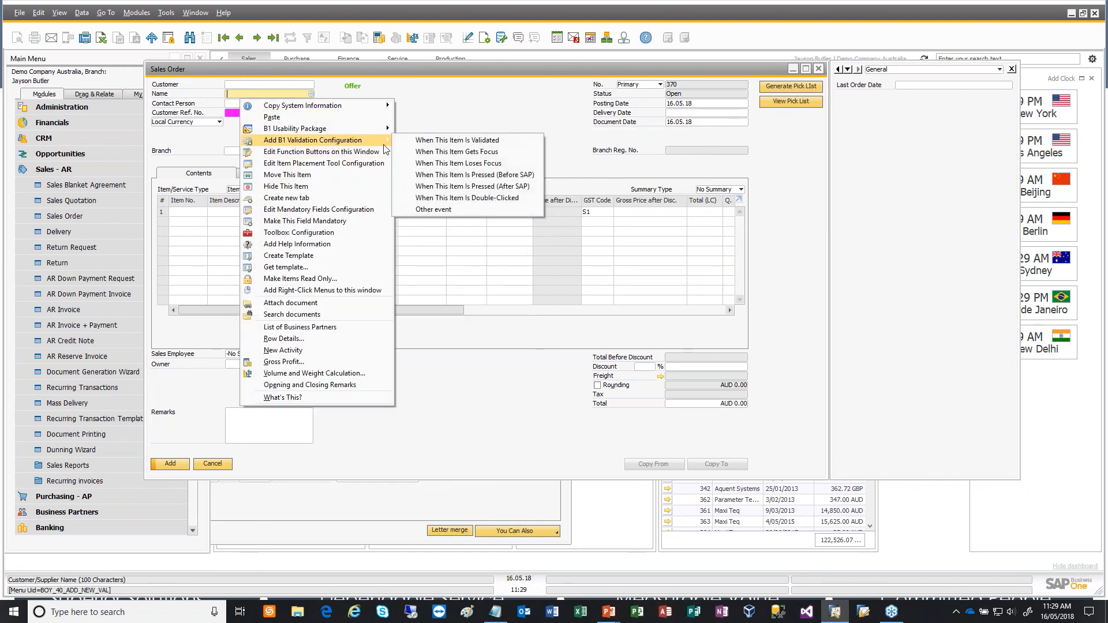
pyautogui.click(467, 140)
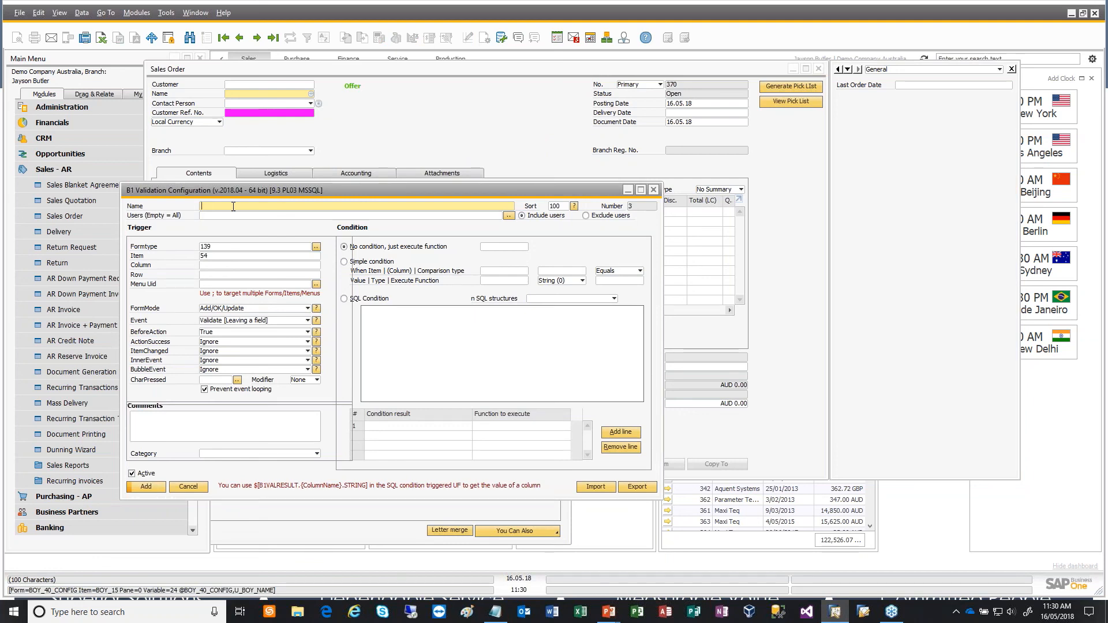
# - Name the new B1 validation configuration "Customer offer"
pyautogui.write('Customer offer')
pyautogui.press('Tab')
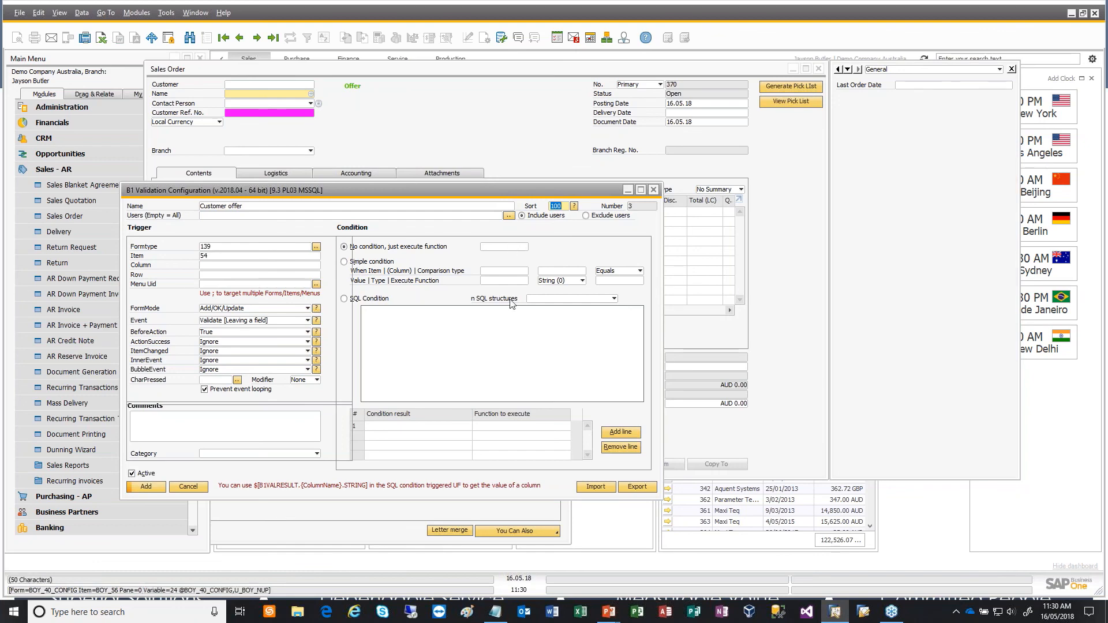
# - Switch the validation to an SQL condition and copy in the group code N'106' query from BoyumSessionScripts.txt in Notepad, widening the configuration window
pyautogui.click(512, 249)
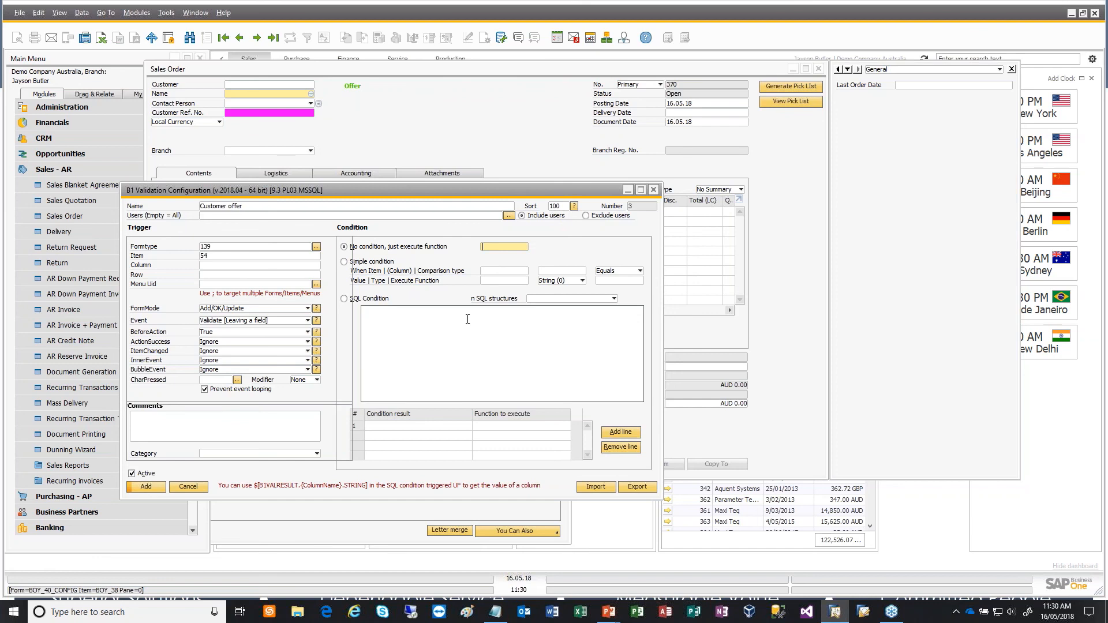
pyautogui.click(462, 263)
pyautogui.click(403, 315)
pyautogui.hotkey('alt', 'Tab')
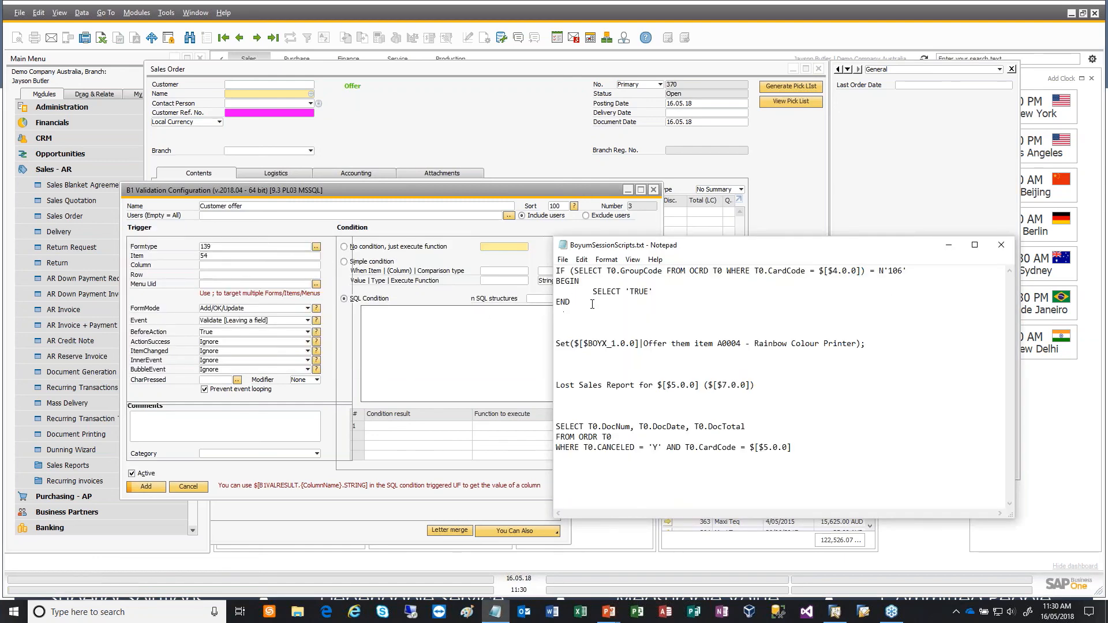
pyautogui.moveTo(571, 303); pyautogui.dragTo(542, 264)
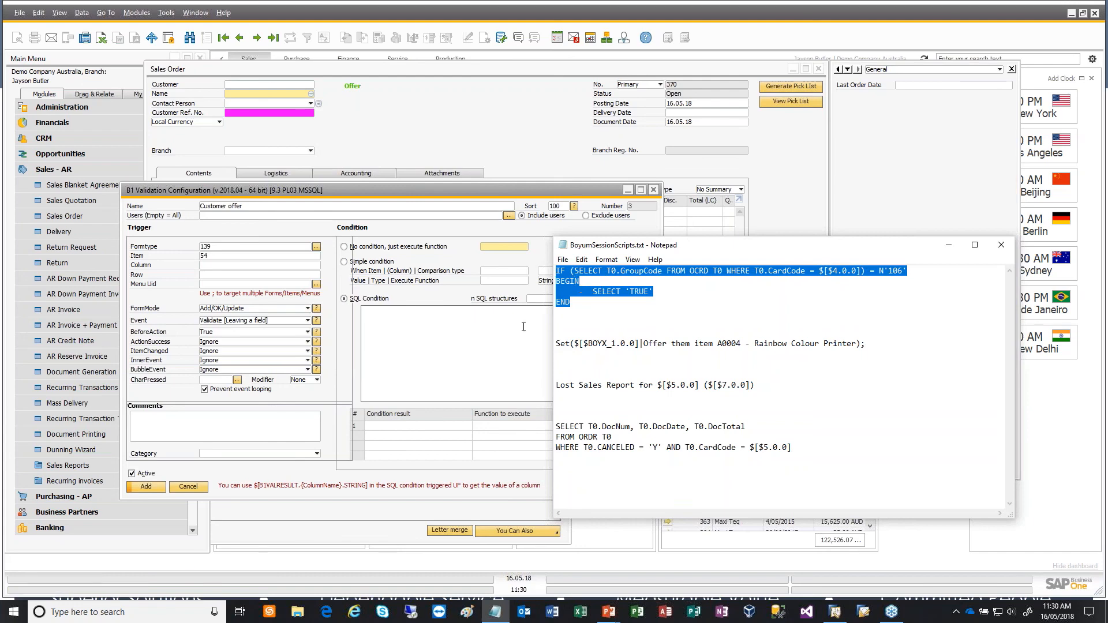
pyautogui.hotkey('ctrl', 'c')
pyautogui.click(413, 313)
pyautogui.hotkey('ctrl', 'v')
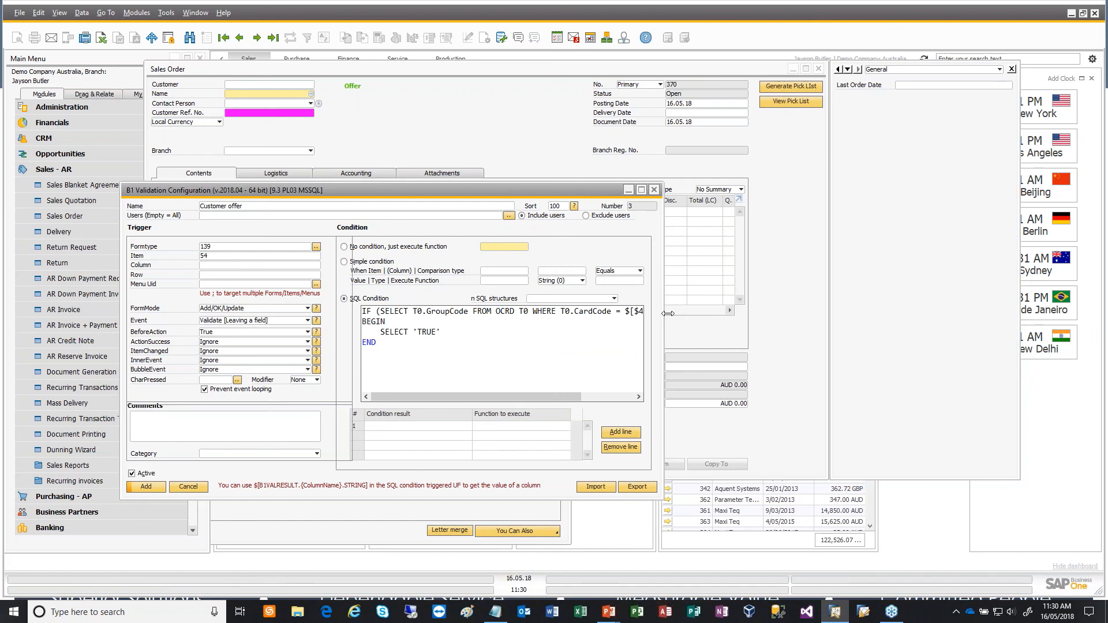
pyautogui.moveTo(658, 329); pyautogui.dragTo(847, 329)
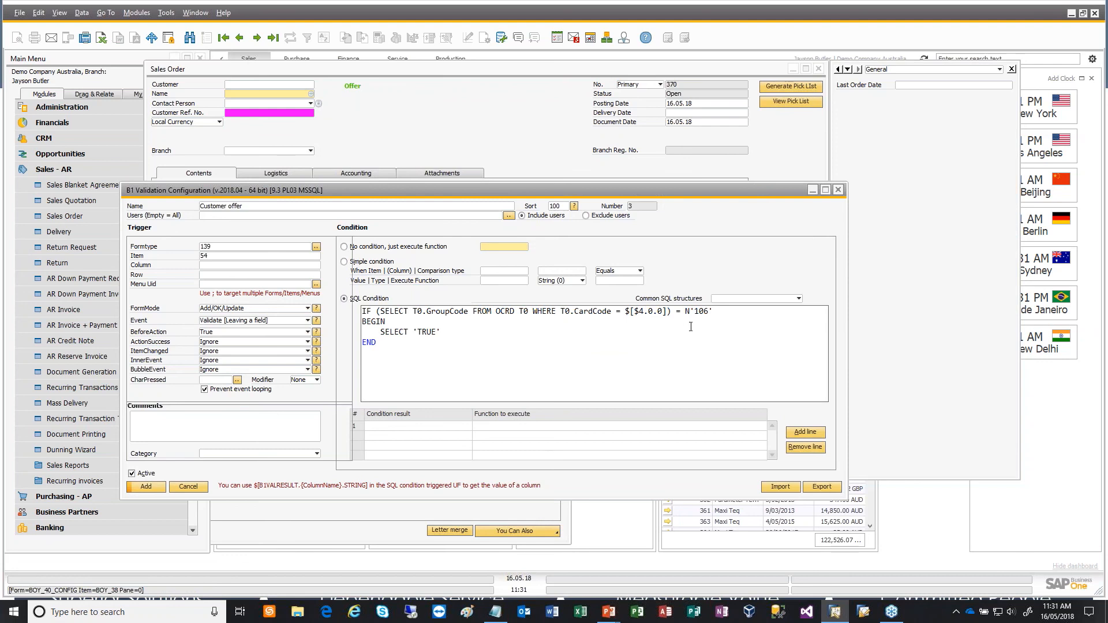
# - Look up the customer group behind code 106 in Business Partner Master Data using type Customer and group High Tech, then close it
pyautogui.doubleClick(702, 312)
pyautogui.click(80, 172)
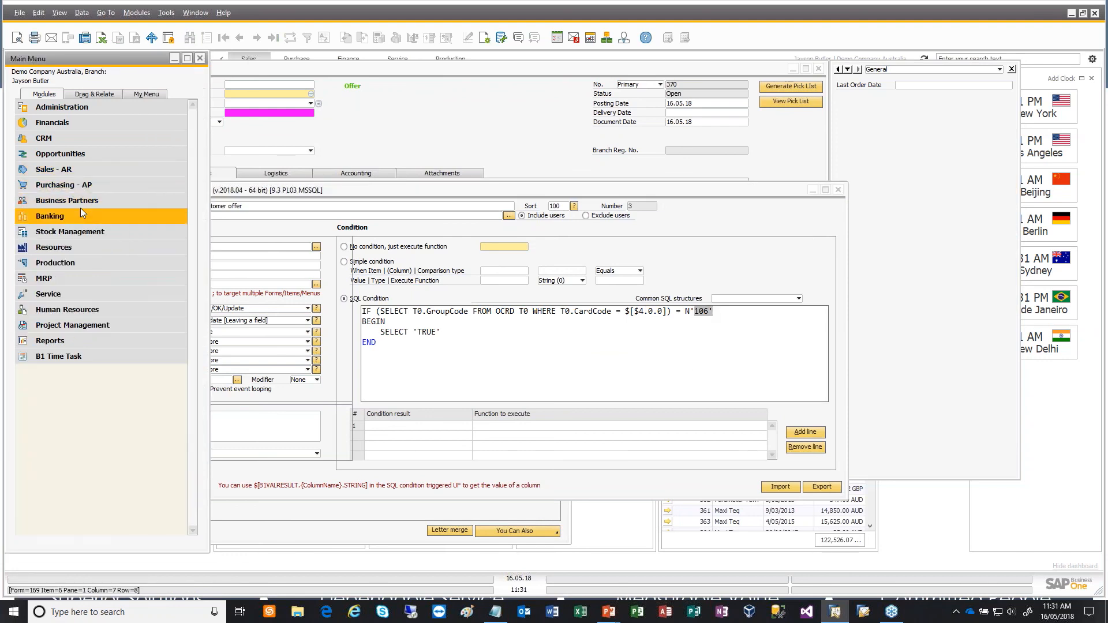
pyautogui.click(81, 204)
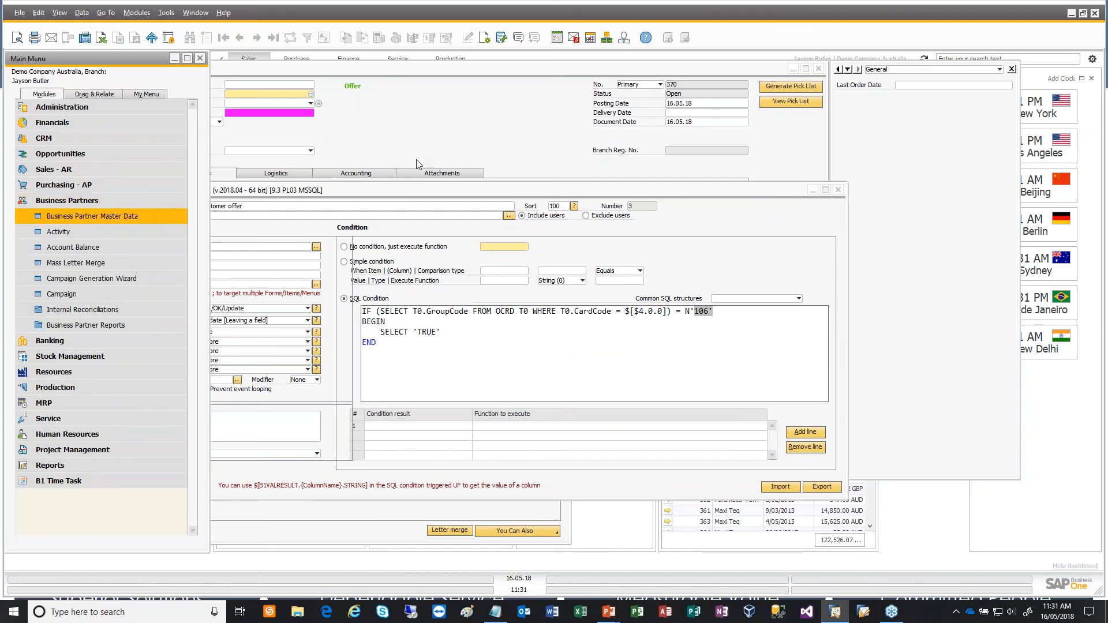
pyautogui.click(494, 89)
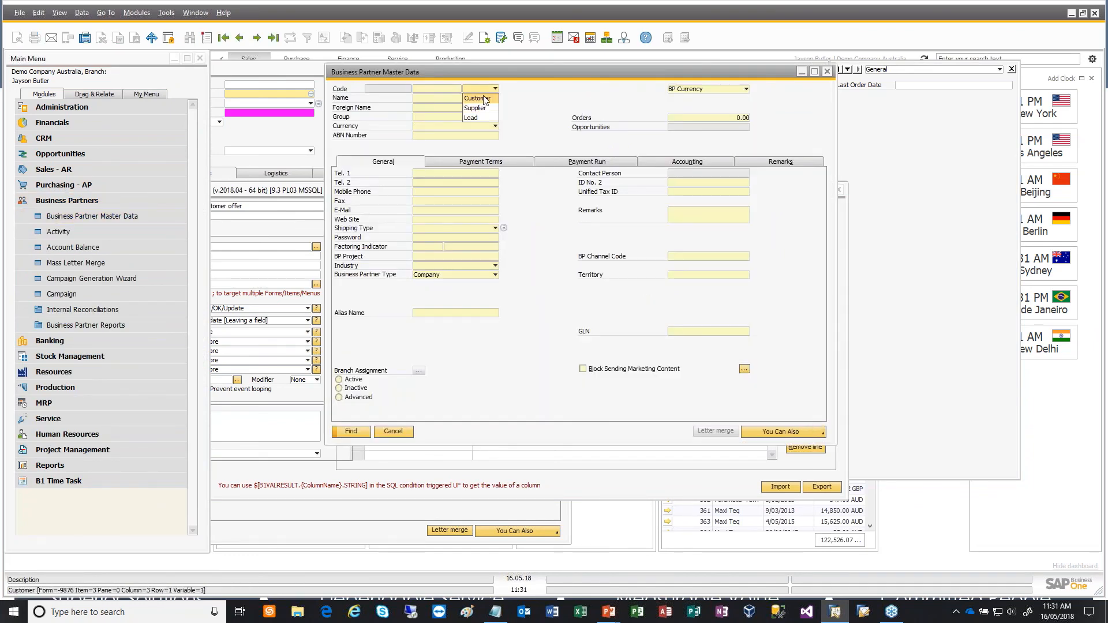
pyautogui.click(483, 99)
pyautogui.click(495, 117)
pyautogui.click(456, 168)
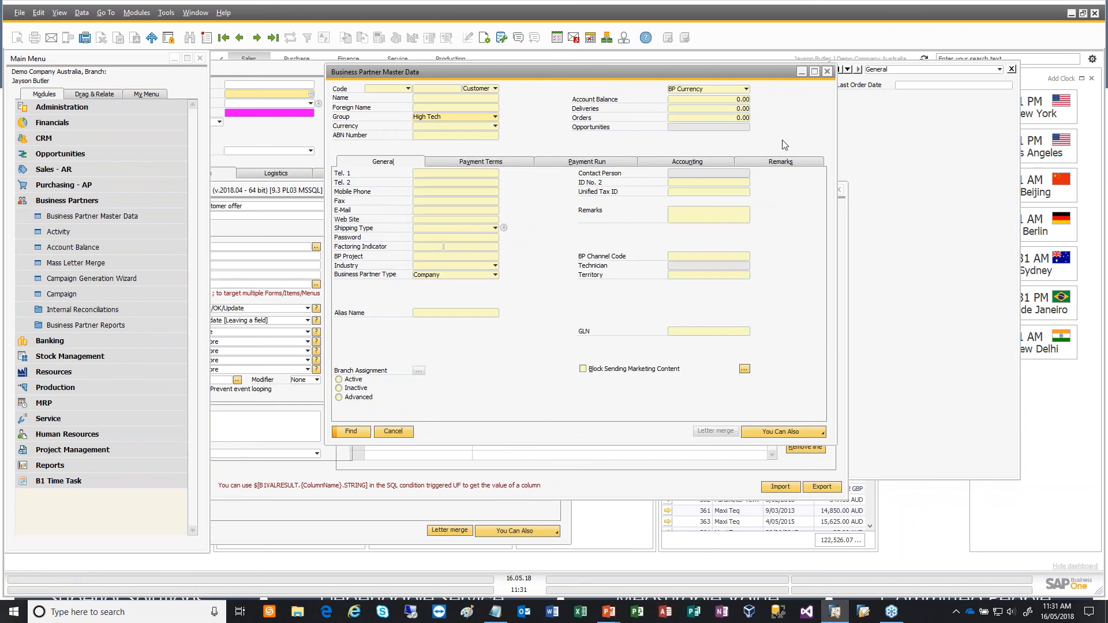
pyautogui.click(827, 71)
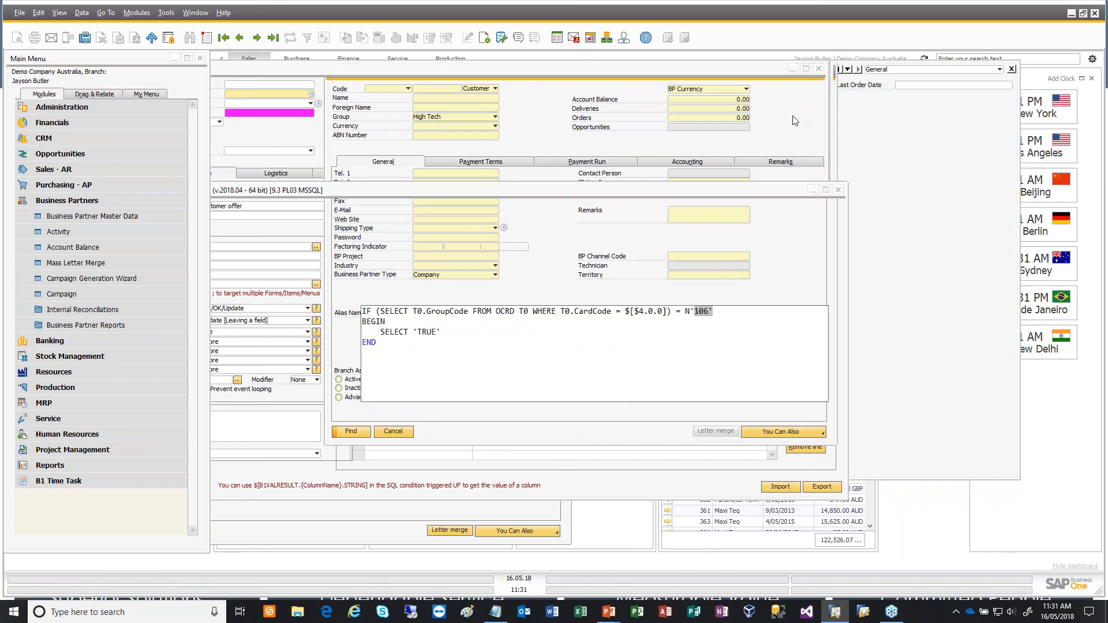
# - Return to the validation configuration and enter TRUE as the condition result on line 1
pyautogui.click(651, 317)
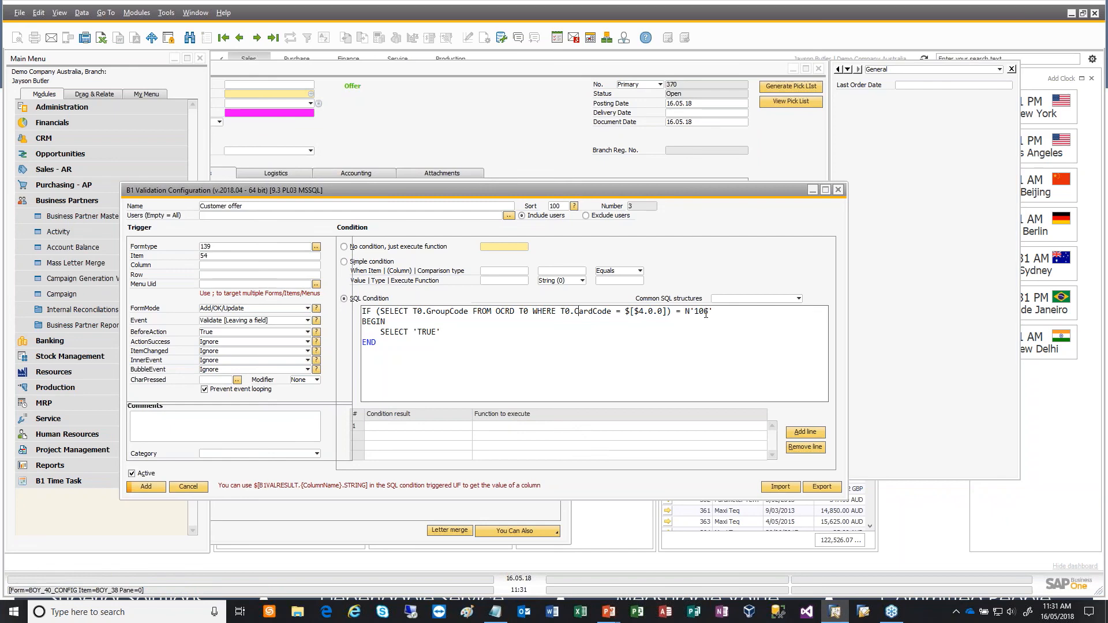
pyautogui.moveTo(413, 332); pyautogui.dragTo(442, 332)
pyautogui.click(450, 333)
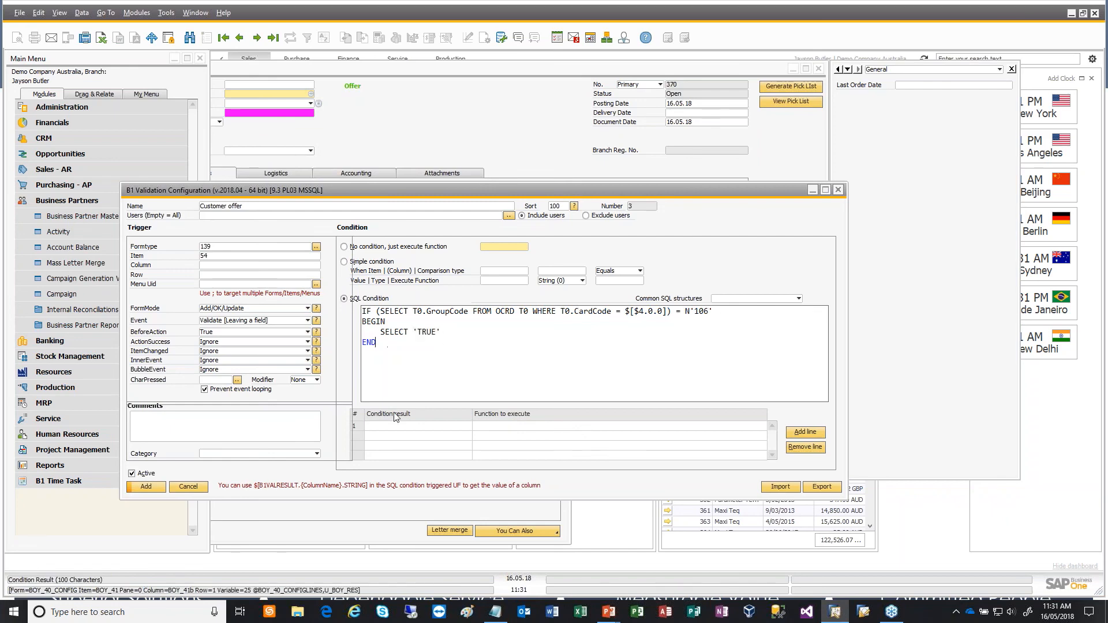
pyautogui.click(416, 427)
pyautogui.write('TR')
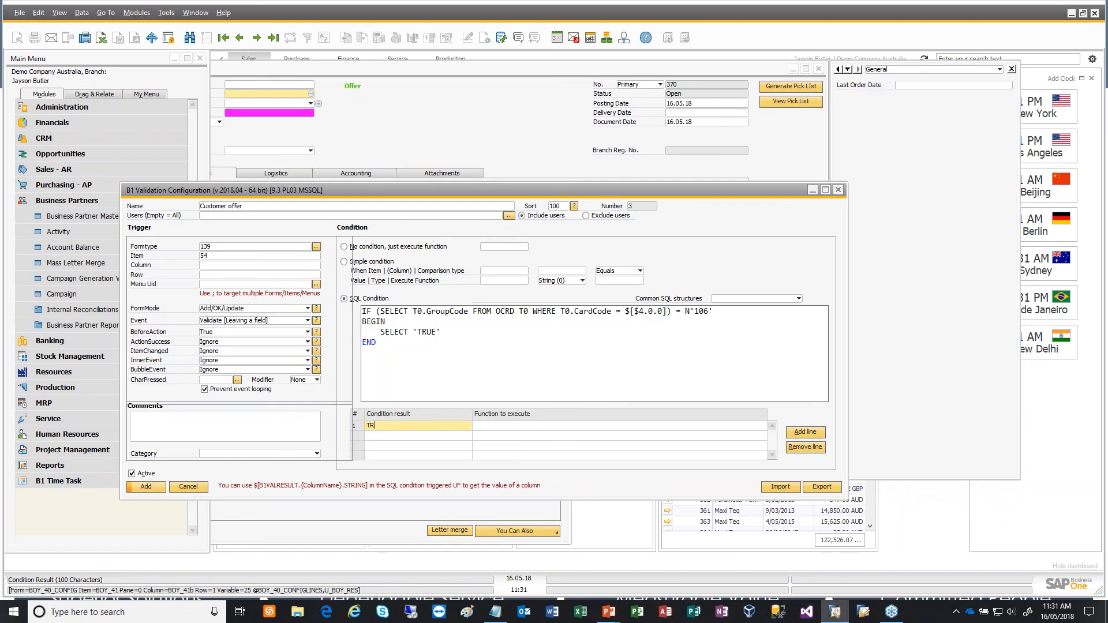
pyautogui.write('UE')
pyautogui.press('Tab')
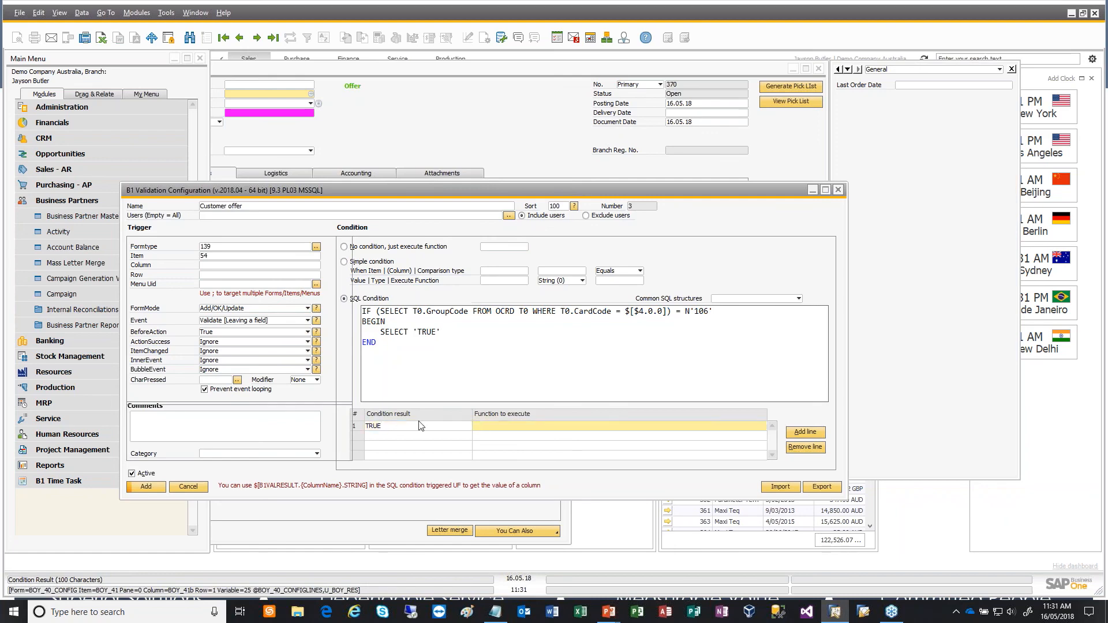
# - Create a new universal function for the TRUE result, named "Customer Offer" with type Macro
pyautogui.click(688, 430)
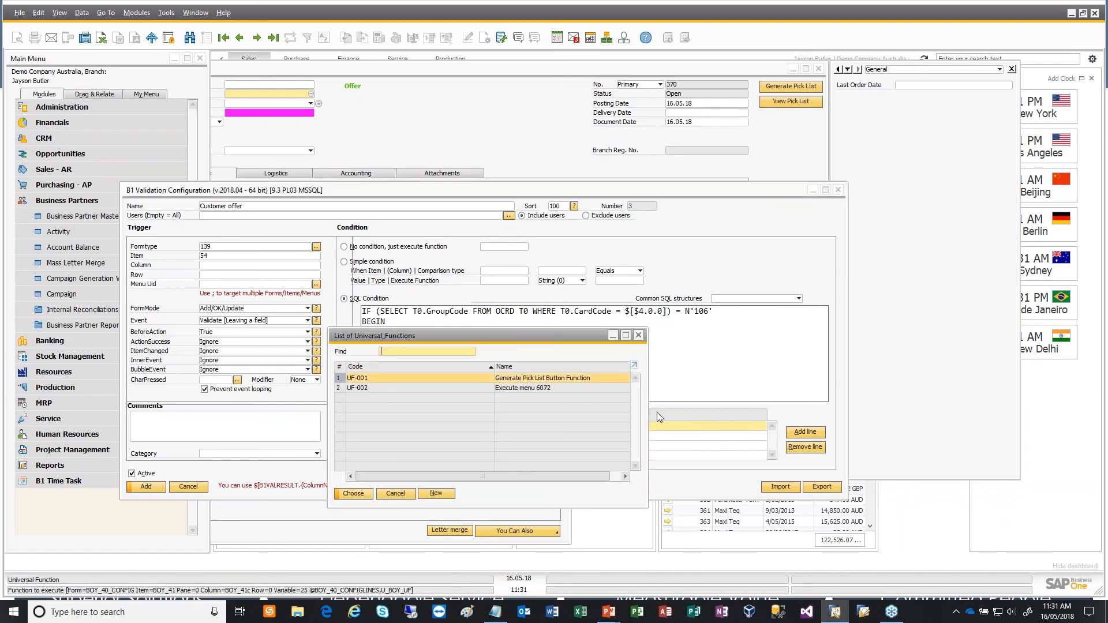
pyautogui.click(438, 492)
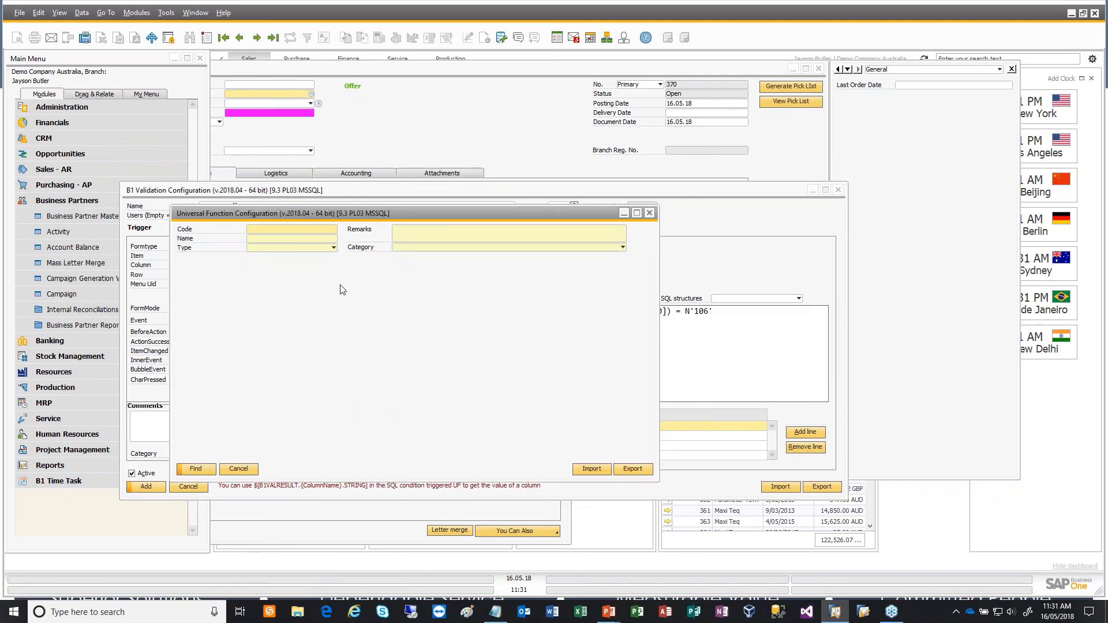
pyautogui.hotkey('ctrl', 'a')
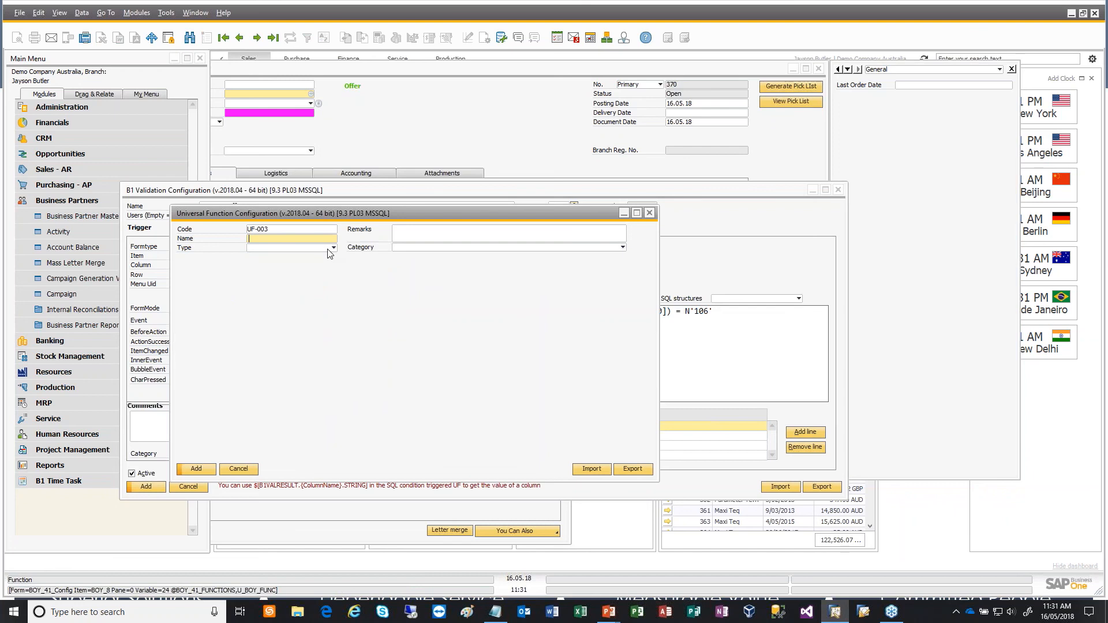
pyautogui.write('Customer Offer')
pyautogui.press('Tab')
pyautogui.click(307, 249)
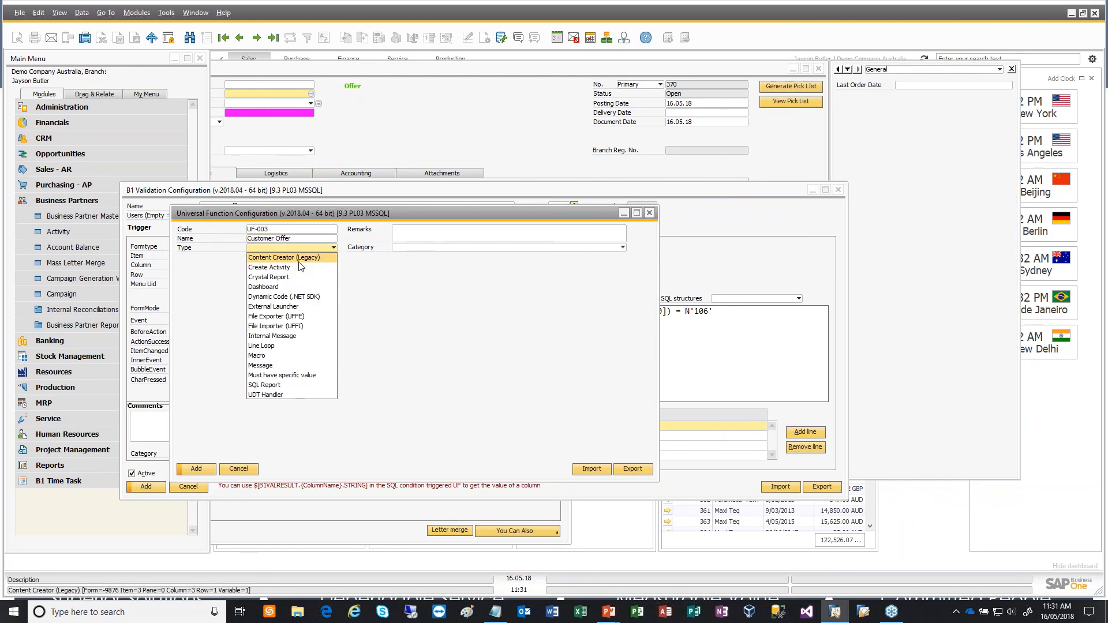
pyautogui.click(271, 349)
# - Copy the macro line Set($[$BOYX_1.0.0]|Offer them item A0004 - Rainbow Colour Printer); from the Notepad script file into the function
pyautogui.click(359, 288)
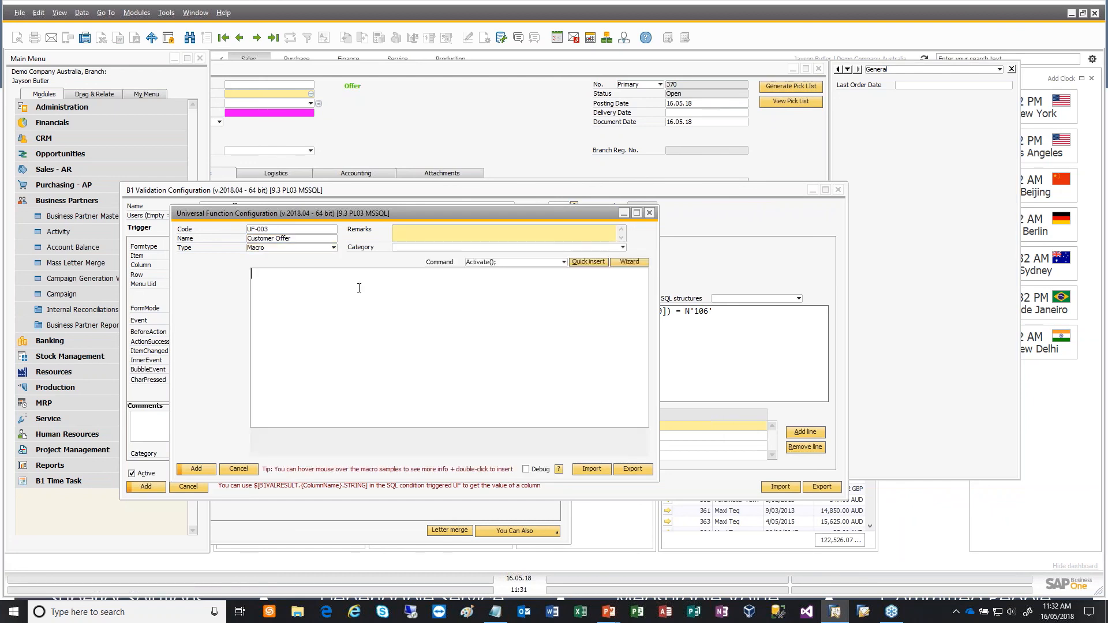
pyautogui.hotkey('alt', 'Tab')
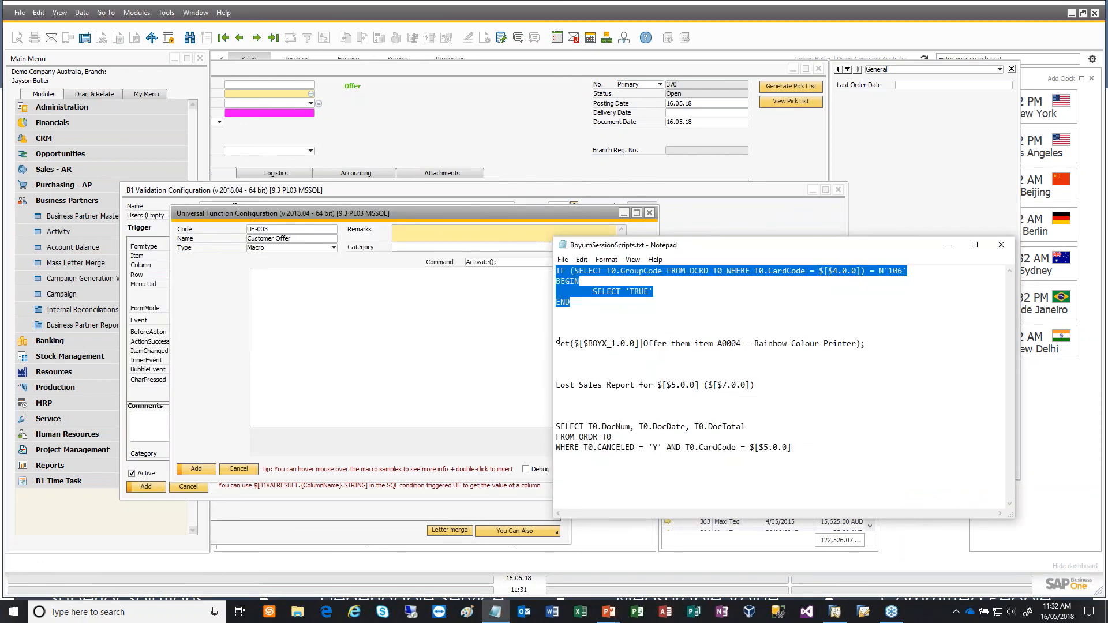
pyautogui.moveTo(559, 341); pyautogui.dragTo(643, 348)
pyautogui.moveTo(556, 344); pyautogui.dragTo(878, 350)
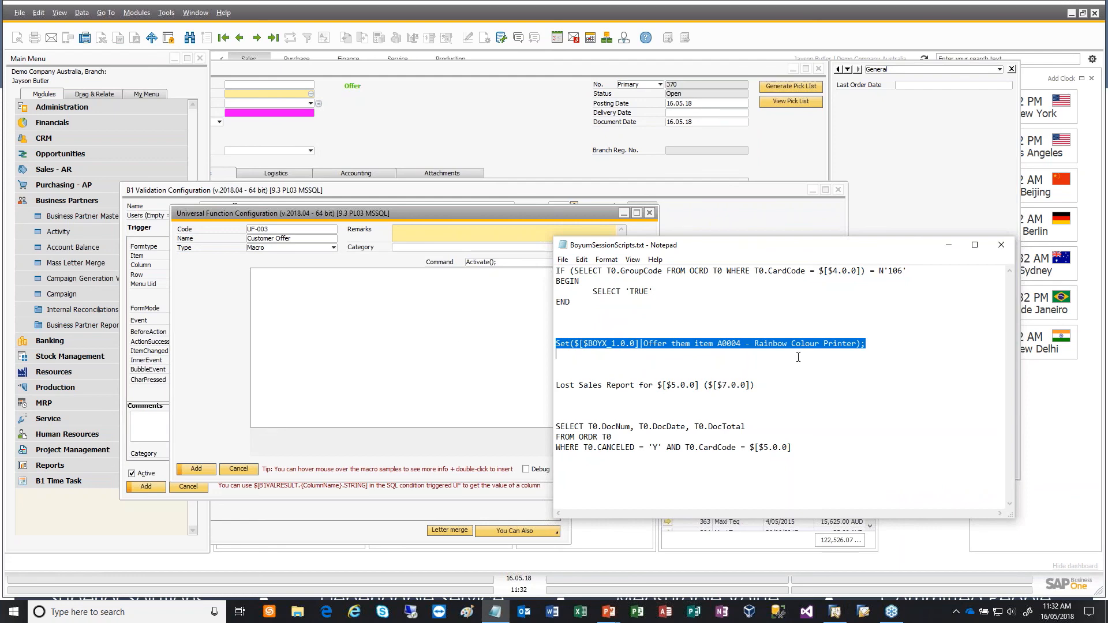
pyautogui.click(452, 300)
pyautogui.hotkey('ctrl', 'v')
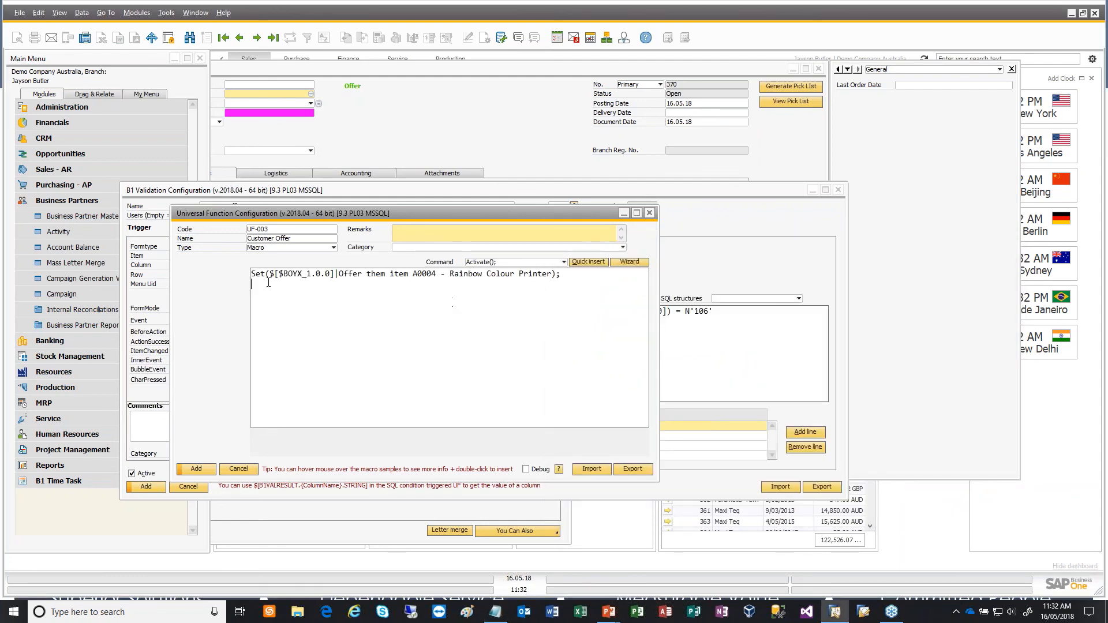
pyautogui.moveTo(283, 275); pyautogui.dragTo(313, 274)
pyautogui.moveTo(413, 91)
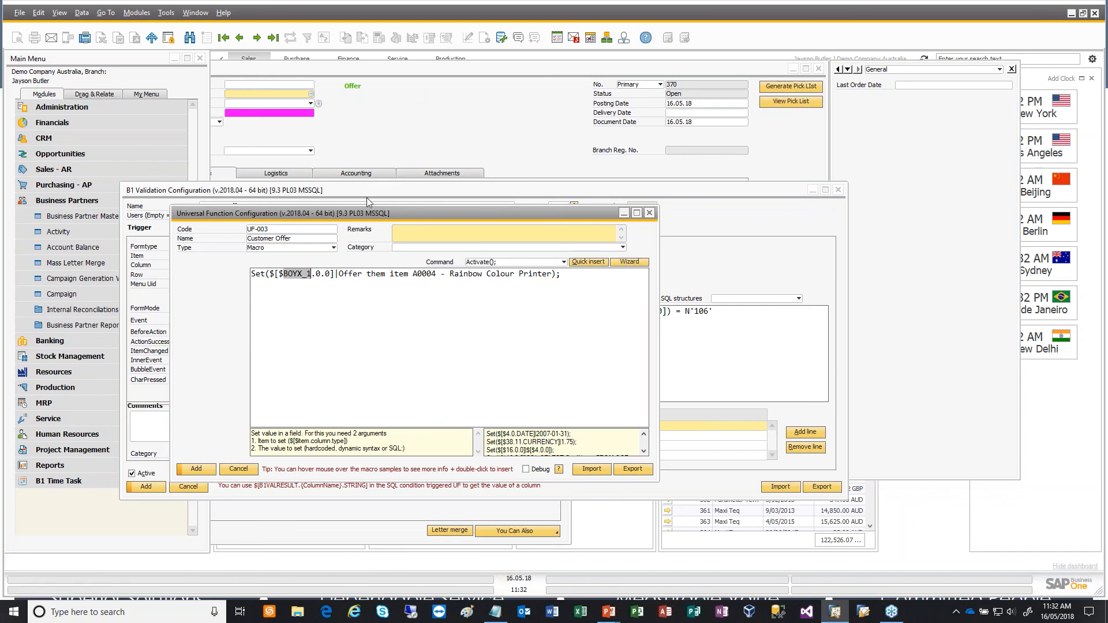
pyautogui.moveTo(339, 275); pyautogui.dragTo(553, 273)
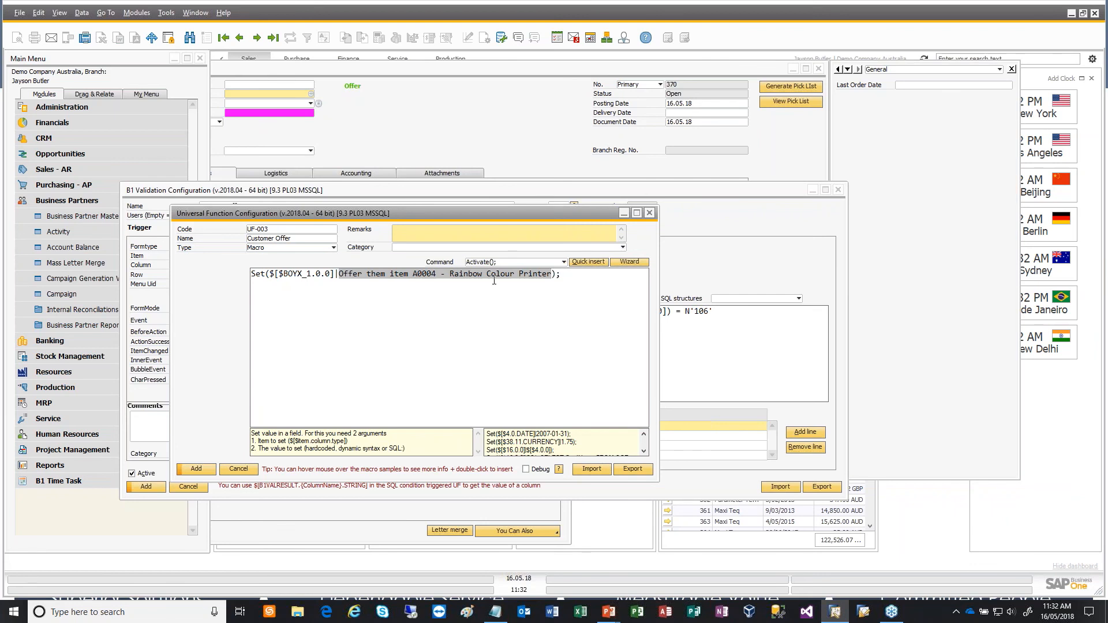
pyautogui.click(531, 346)
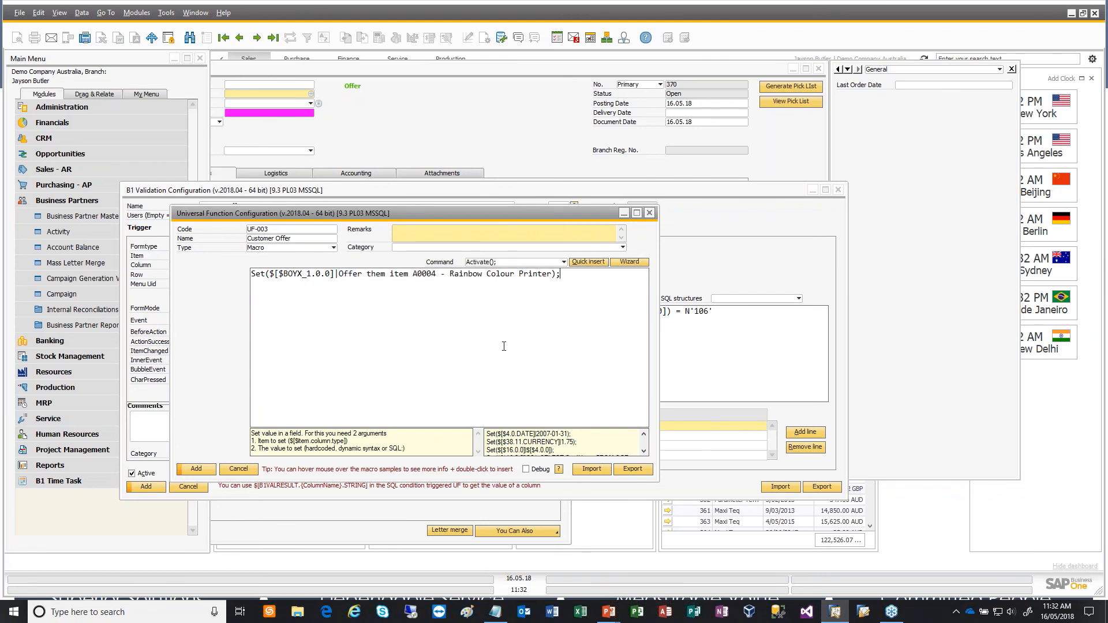
# - Add the Customer Offer universal function, then add the Customer offer validation and close its configuration
pyautogui.click(200, 468)
pyautogui.click(196, 468)
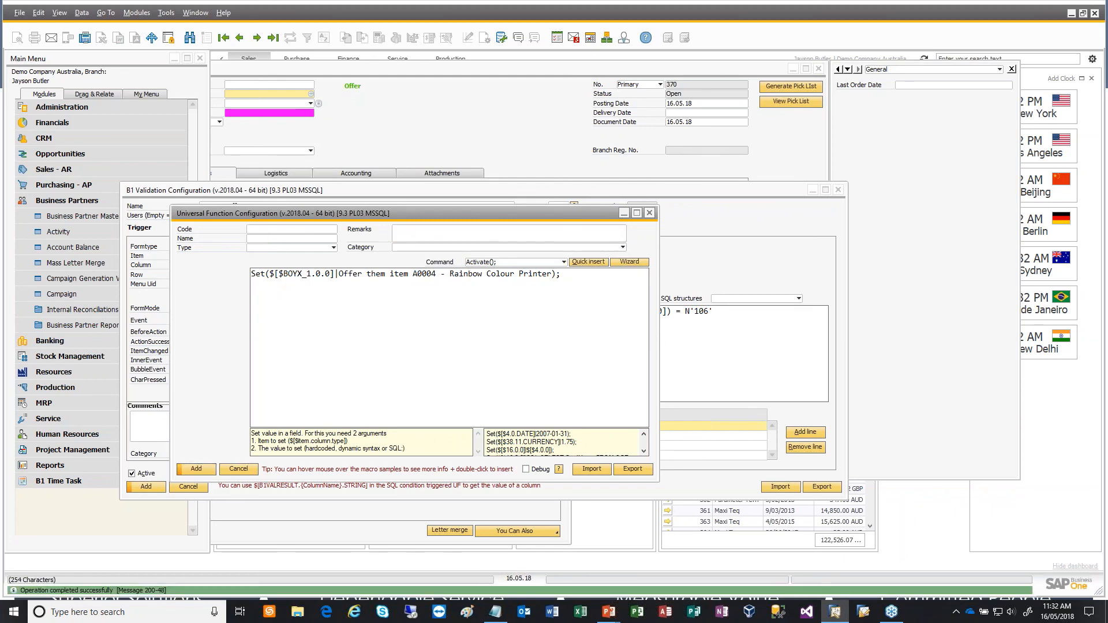
pyautogui.click(160, 487)
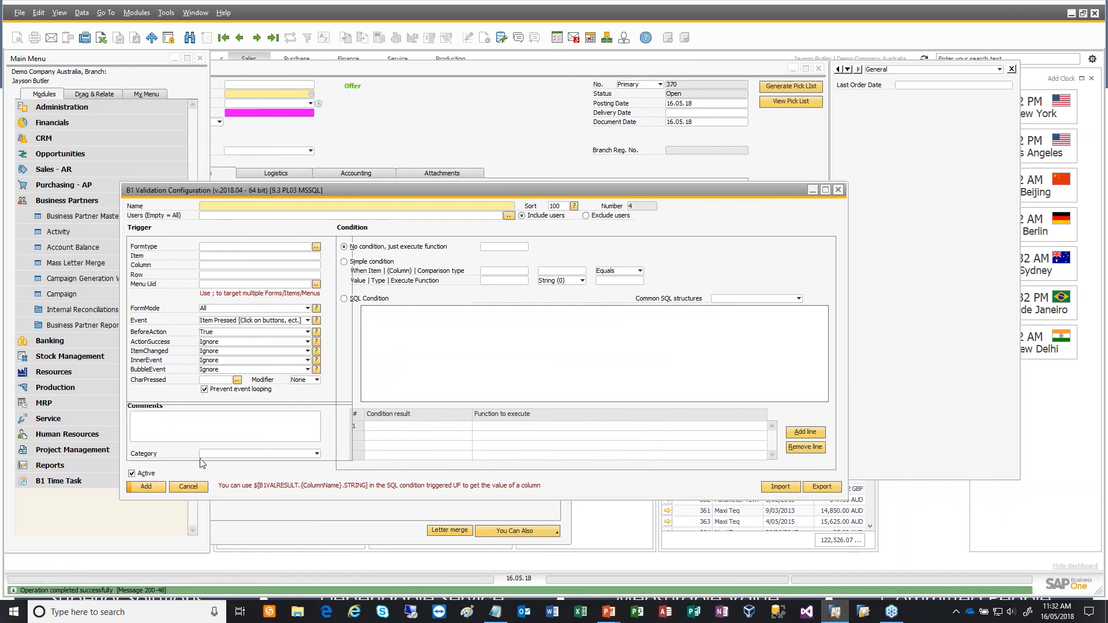
pyautogui.click(188, 486)
# - Choose Maxi Teq from the business partner list as the Sales Order's customer to test the validation
pyautogui.click(307, 86)
pyautogui.press('Tab')
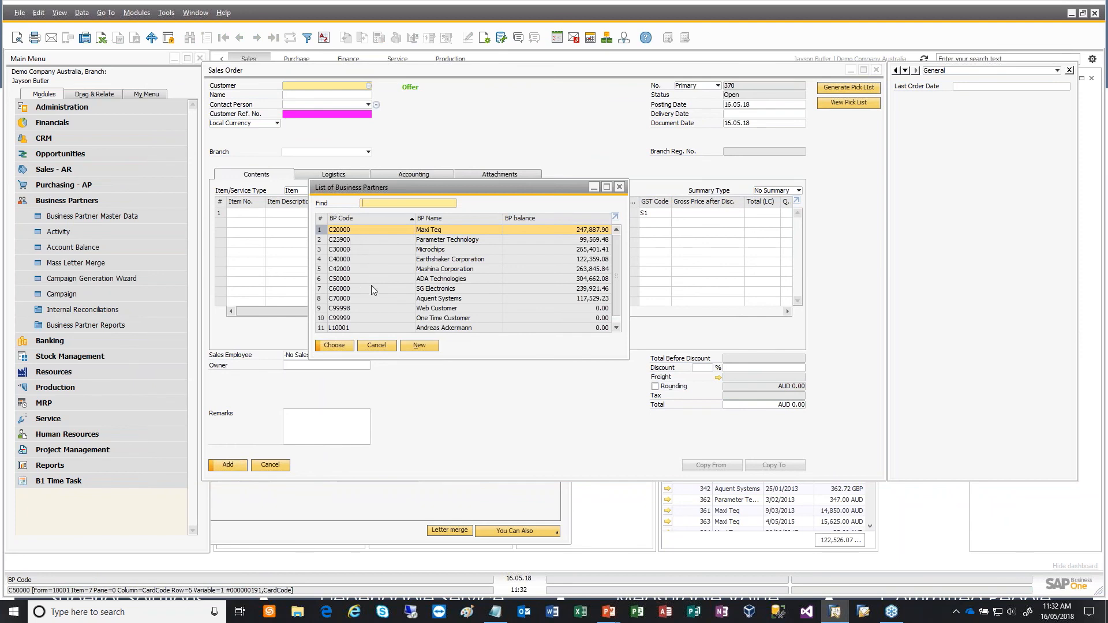
pyautogui.click(338, 345)
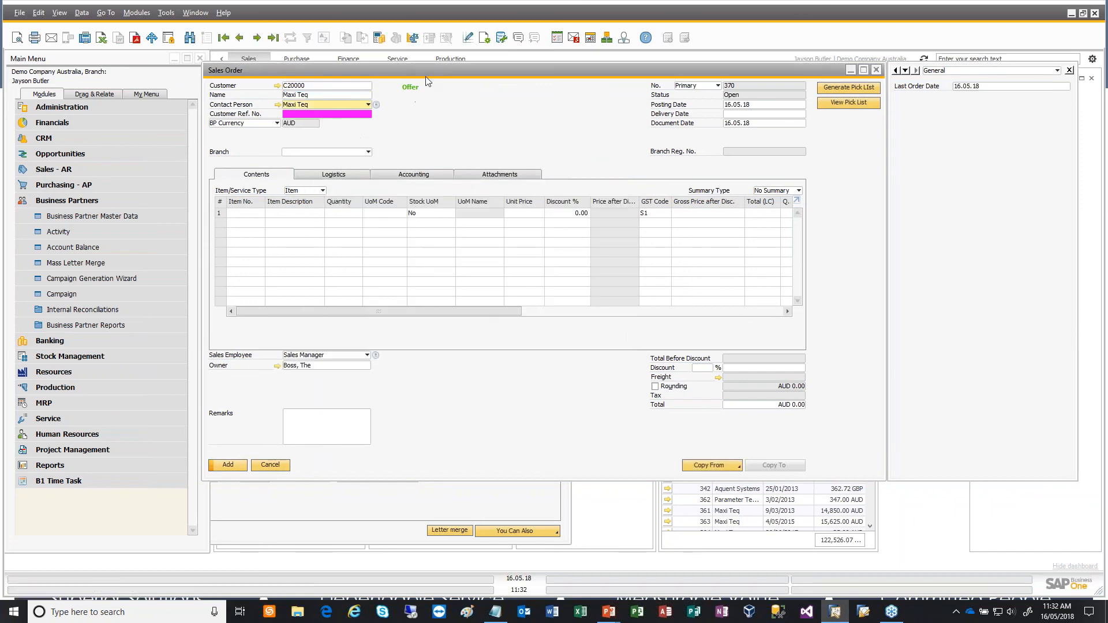
pyautogui.click(339, 87)
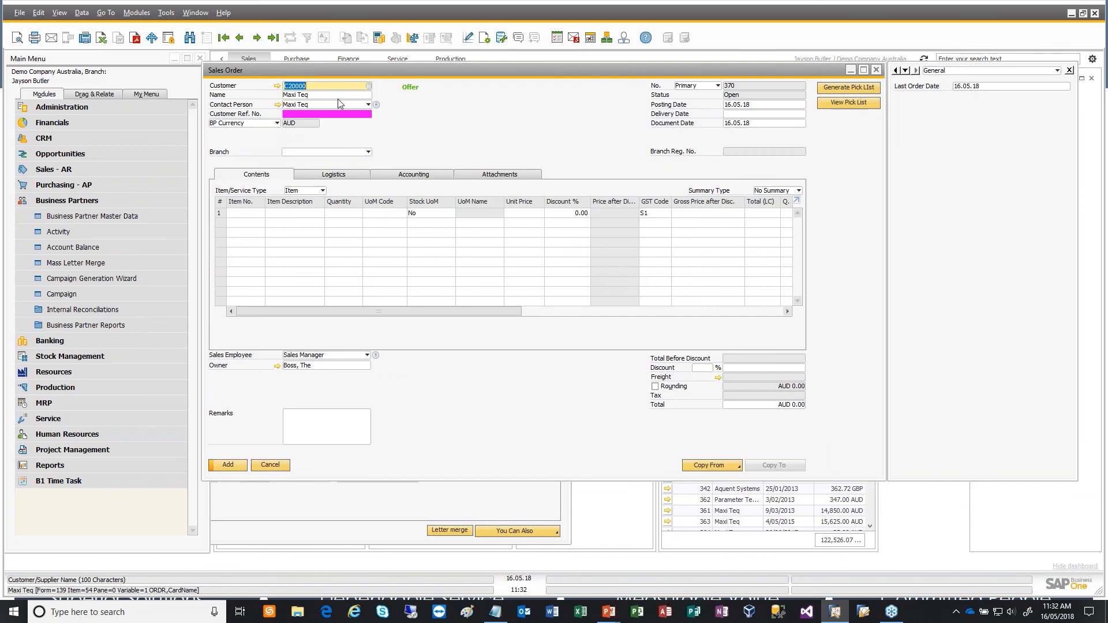
# - Change the Sales Order's customer to Parameter Technology and leave the name field to trigger the customer offer validation
pyautogui.press('BackSpace')
pyautogui.press('Tab')
pyautogui.doubleClick(363, 238)
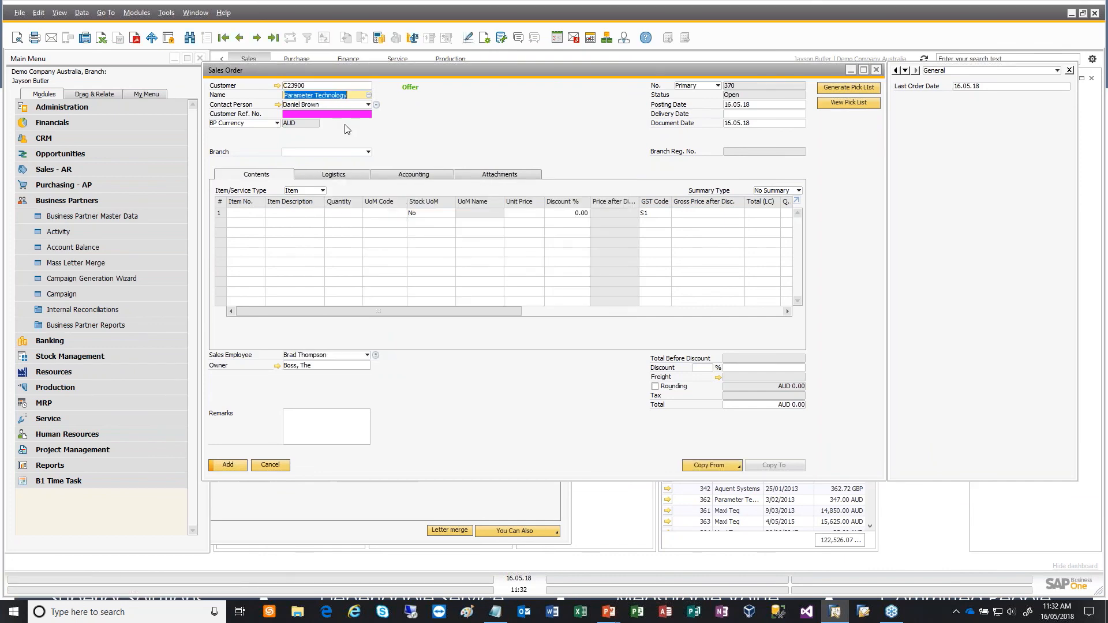
pyautogui.press('Tab')
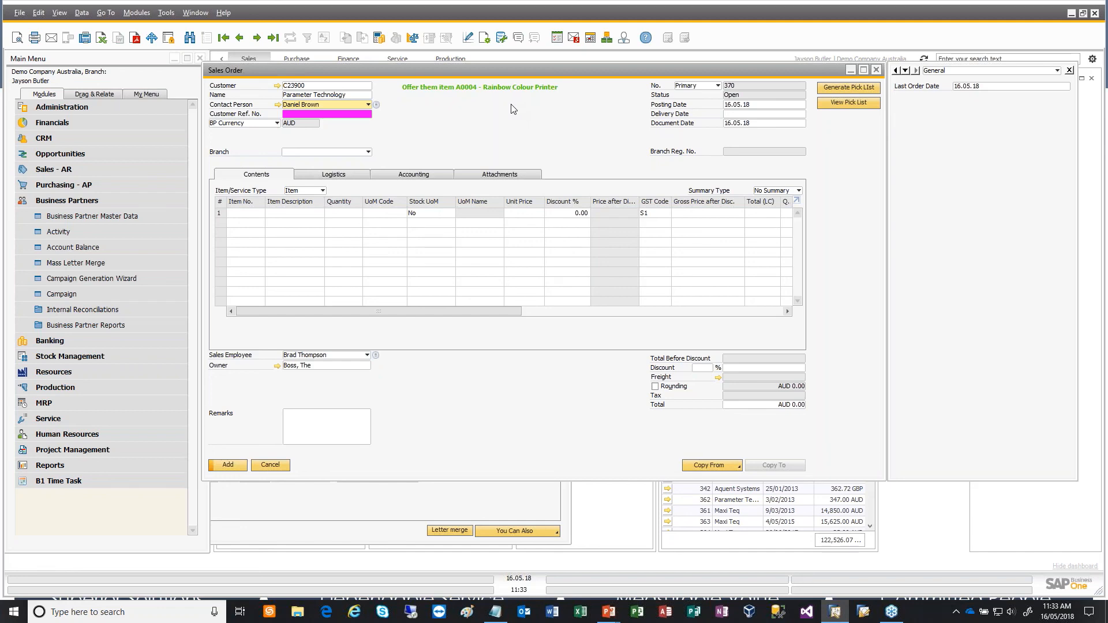
# - Open Business Partner Master Data and start a new Boyum button configuration for that form
pyautogui.hotkey('alt', 'Tab')
pyautogui.click(171, 215)
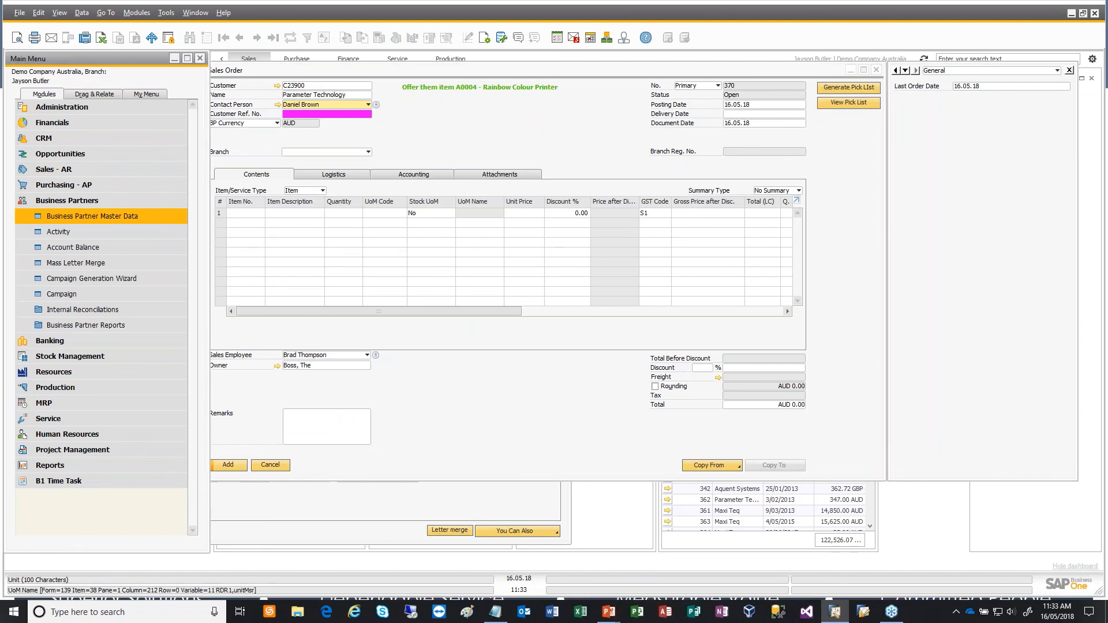
pyautogui.moveTo(579, 76); pyautogui.dragTo(533, 112)
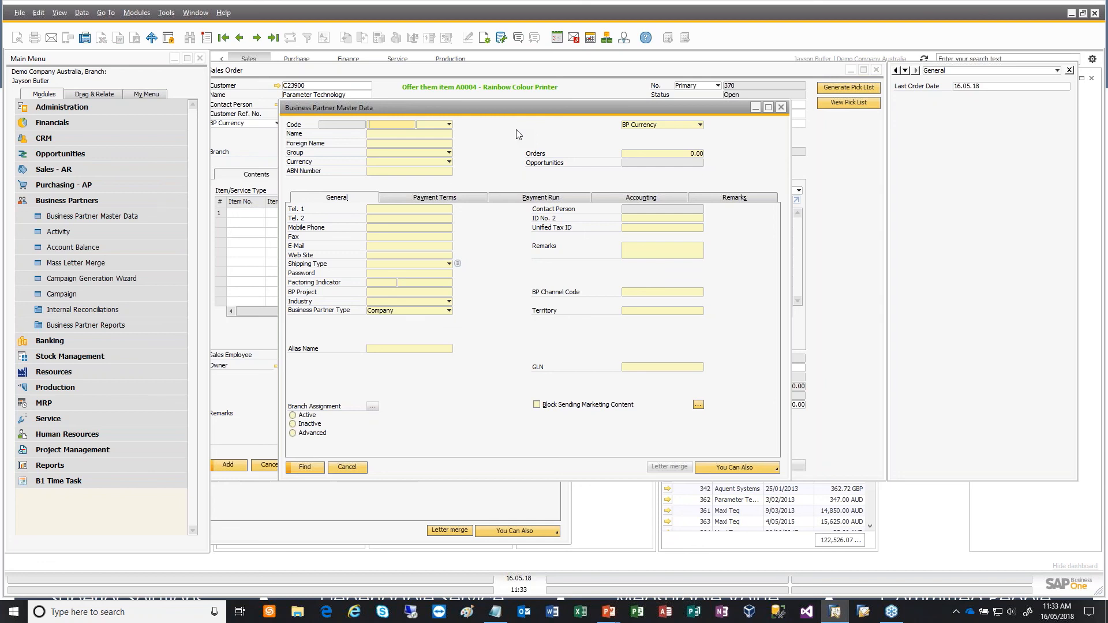
pyautogui.rightClick(519, 135)
pyautogui.click(566, 242)
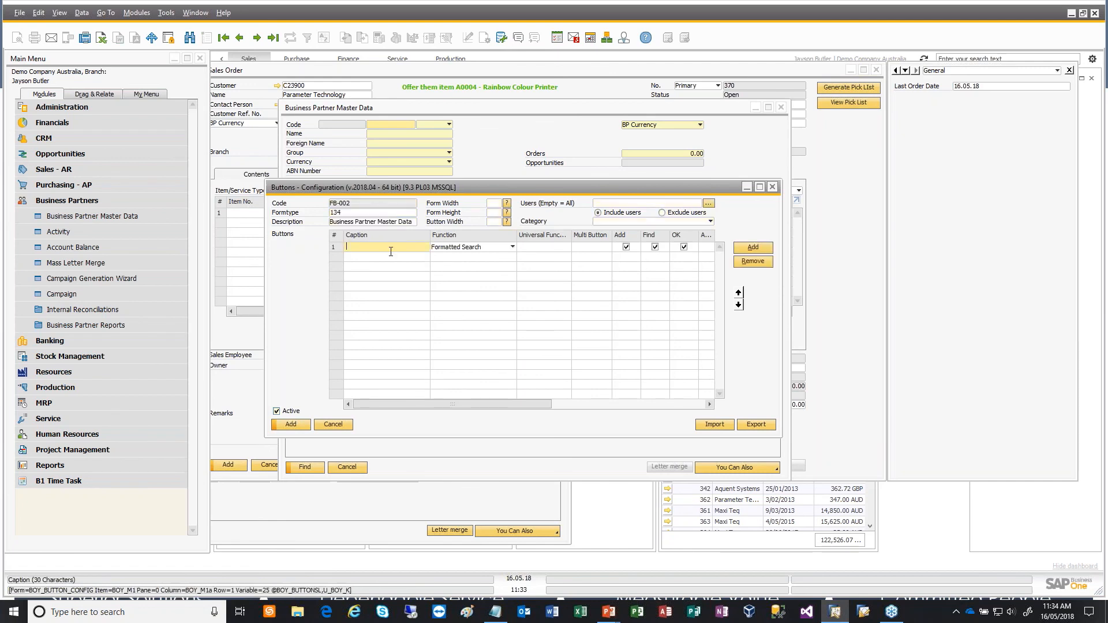
# - Define the first button with the caption "Lost Sales" and the function Universal Function
pyautogui.write('Lost Sales')
pyautogui.press('Tab')
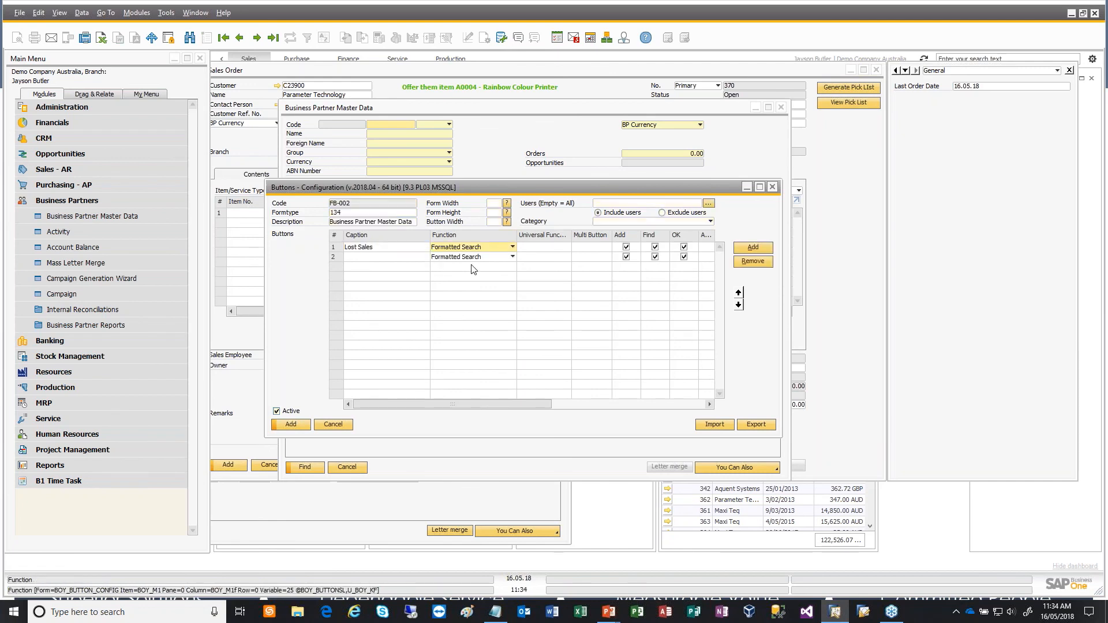
pyautogui.click(490, 250)
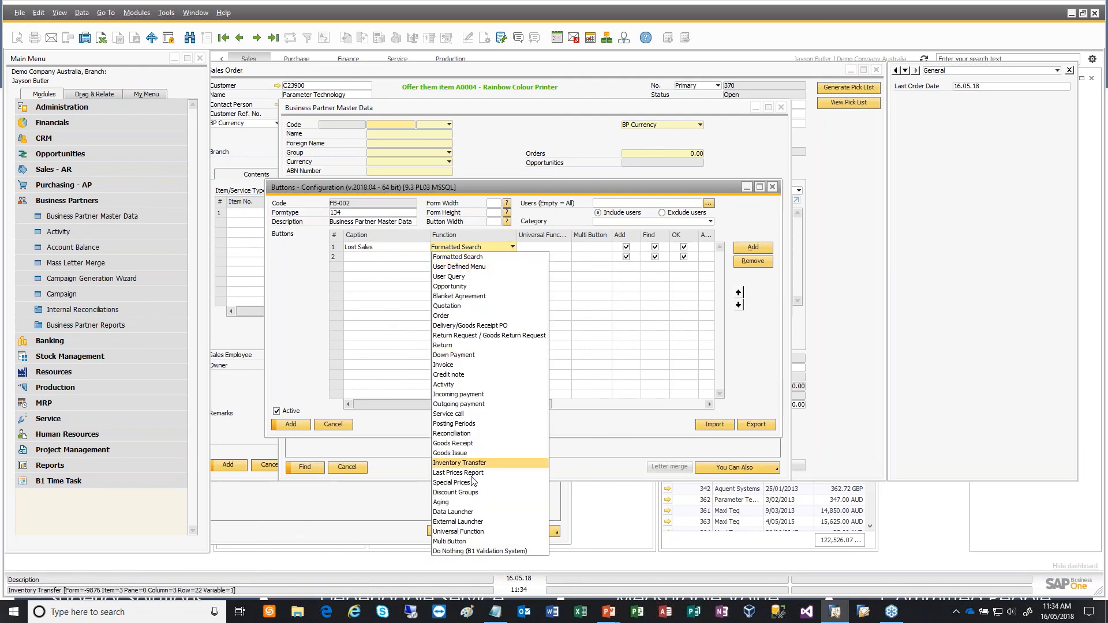
pyautogui.click(480, 531)
pyautogui.press('Tab')
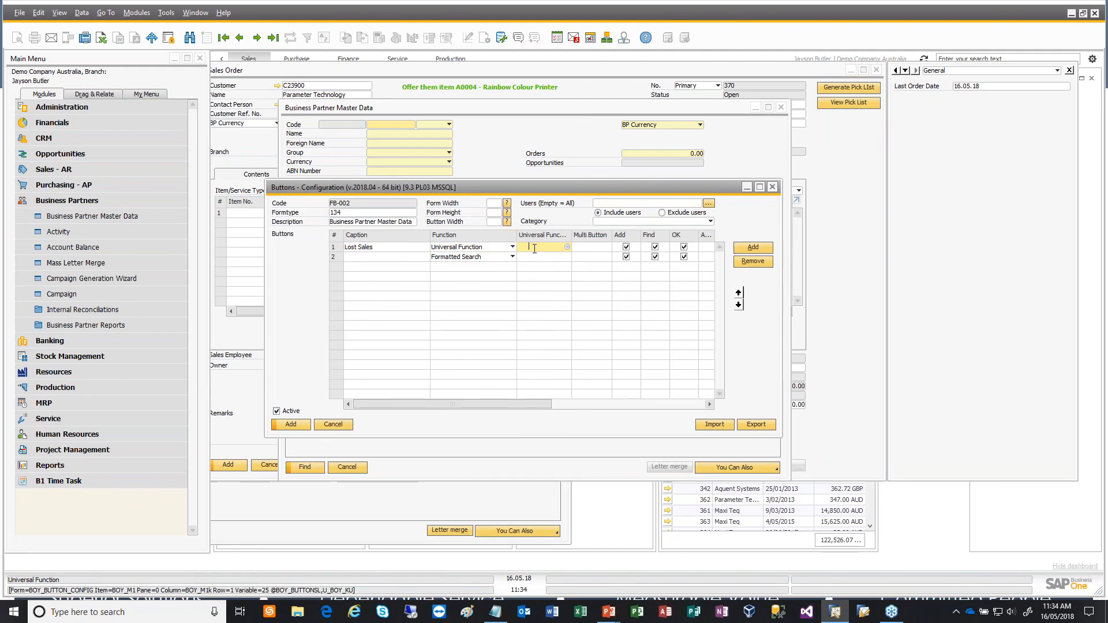
# - Create a new universal function for the button, named "Lost Sales" with type SQL Report
pyautogui.click(569, 247)
pyautogui.click(437, 494)
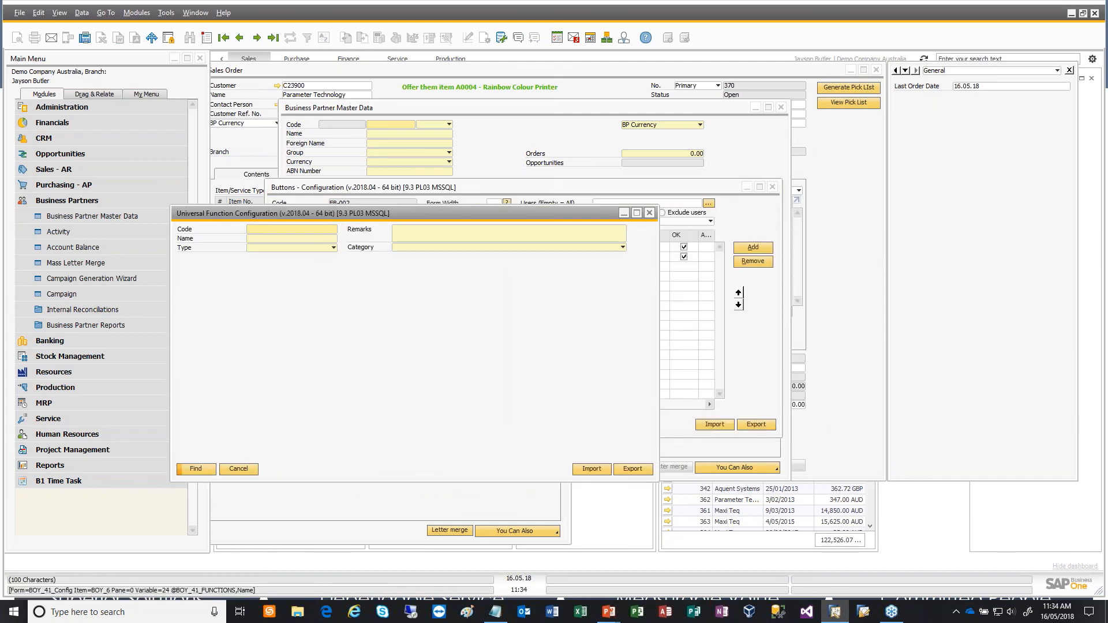
pyautogui.hotkey('ctrl', 'a')
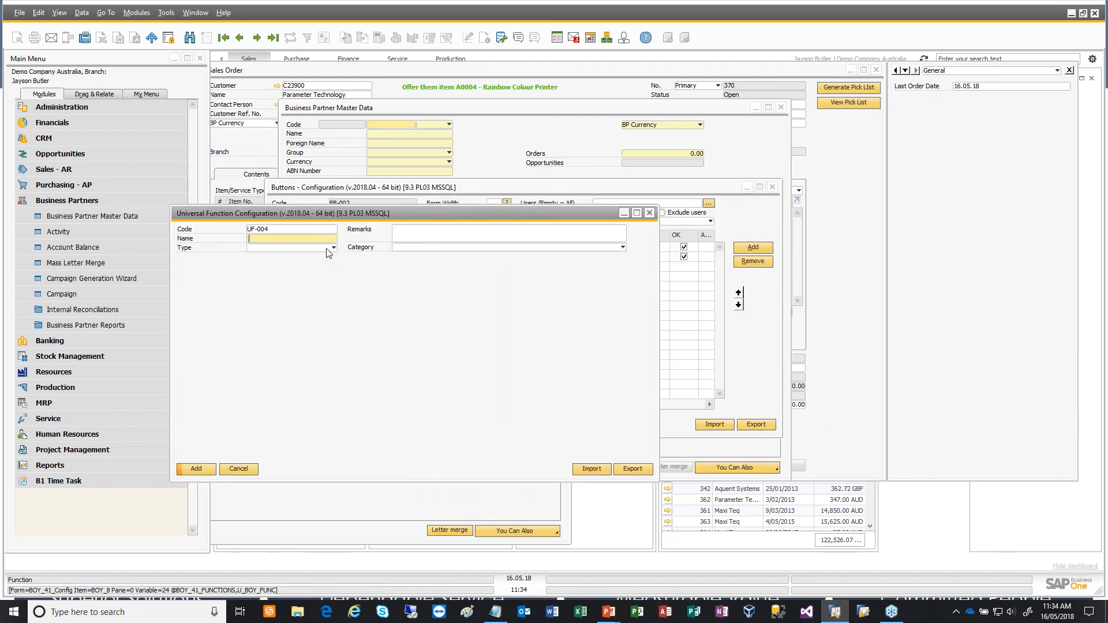
pyautogui.write('Lost Sales')
pyautogui.press('Tab')
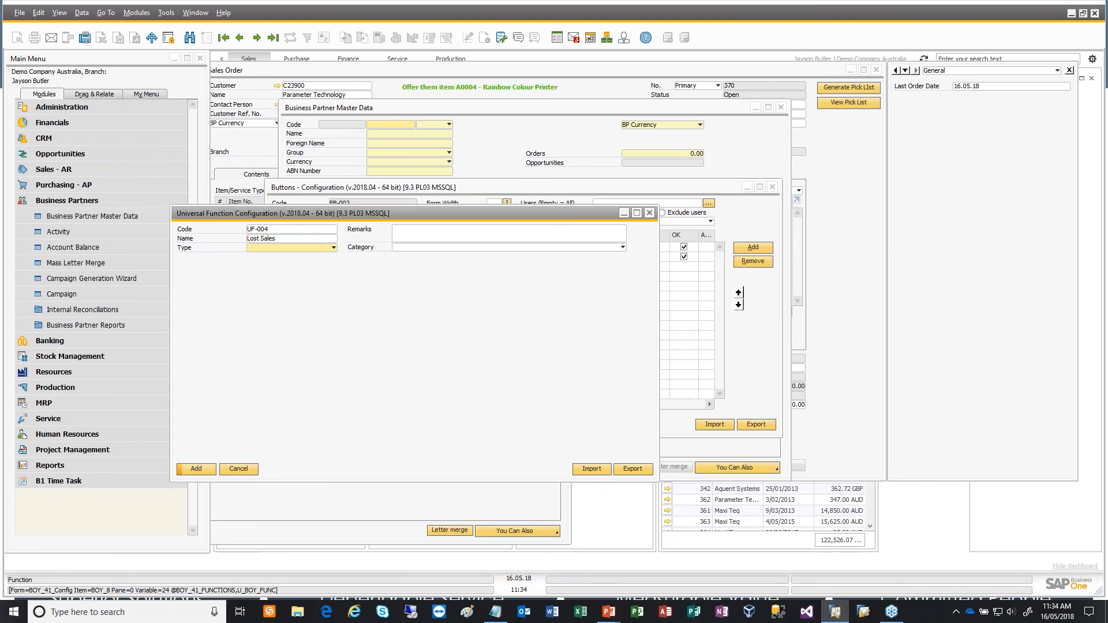
pyautogui.click(333, 248)
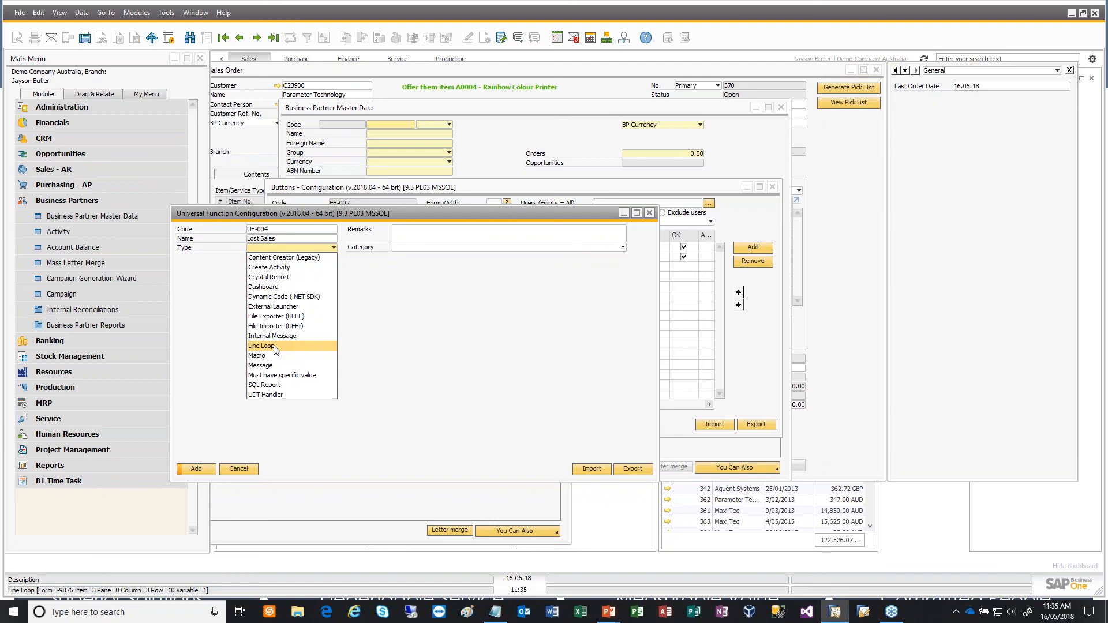
pyautogui.click(286, 384)
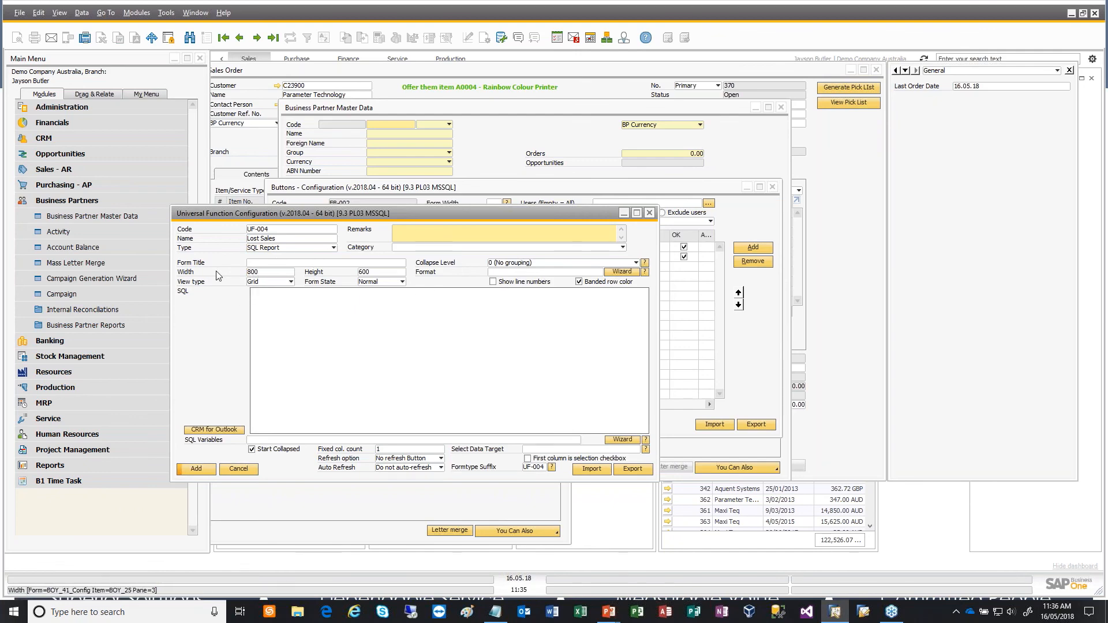
# - Copy "Lost Sales Report for $[$5.0.0] ($[$7.0.0])" from the Notepad script file into the report's form title and point out its two variables
pyautogui.click(262, 264)
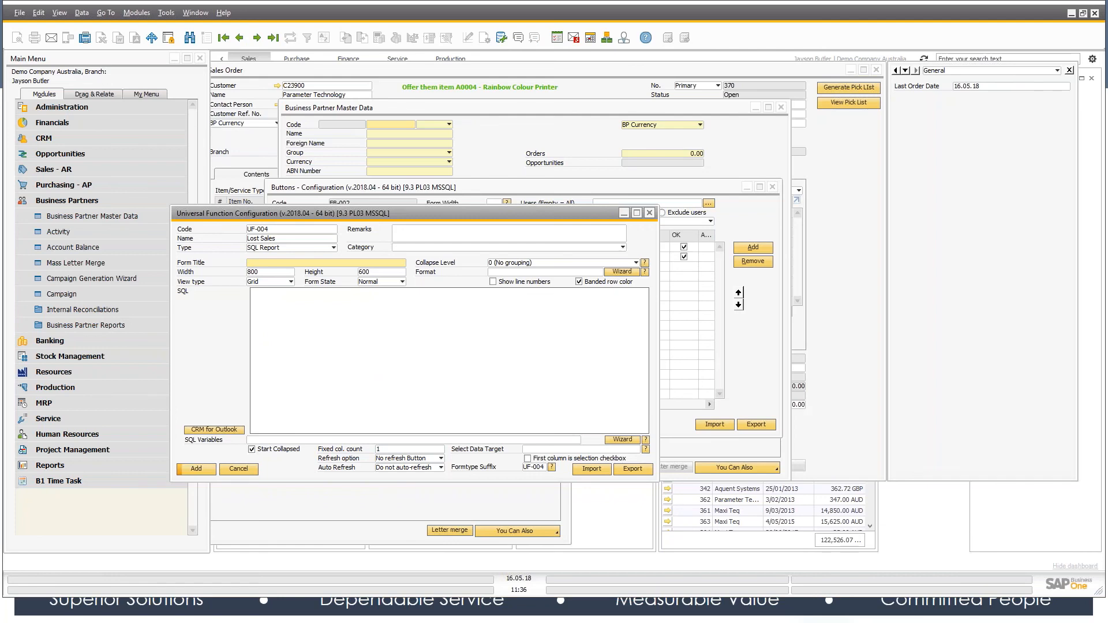
pyautogui.hotkey('alt', 'Tab')
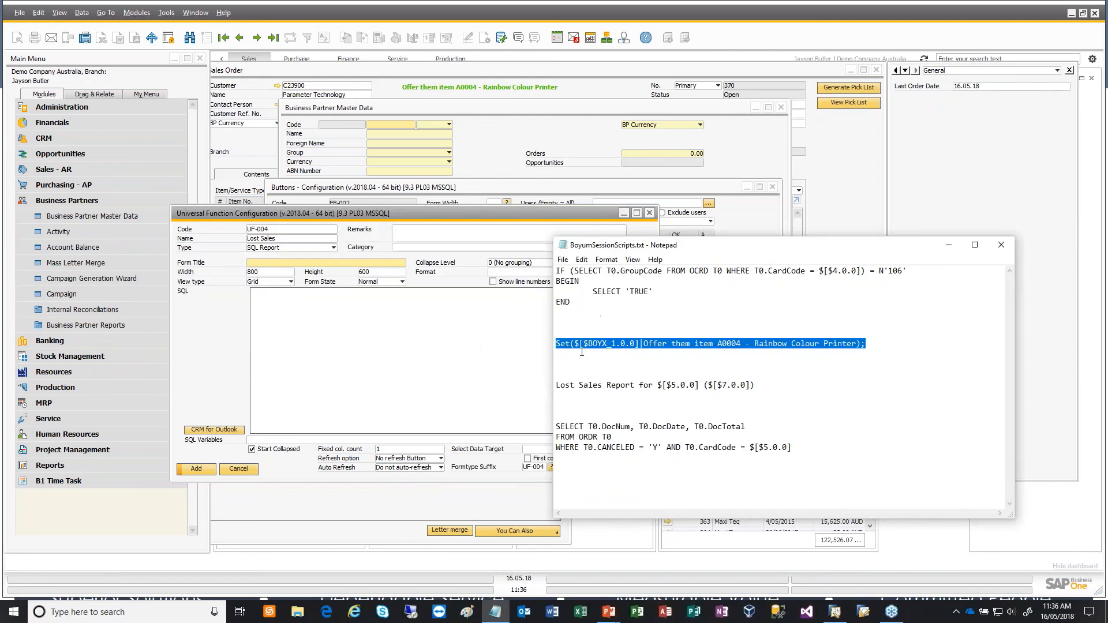
pyautogui.moveTo(763, 386); pyautogui.dragTo(556, 387)
pyautogui.hotkey('ctrl', 'c')
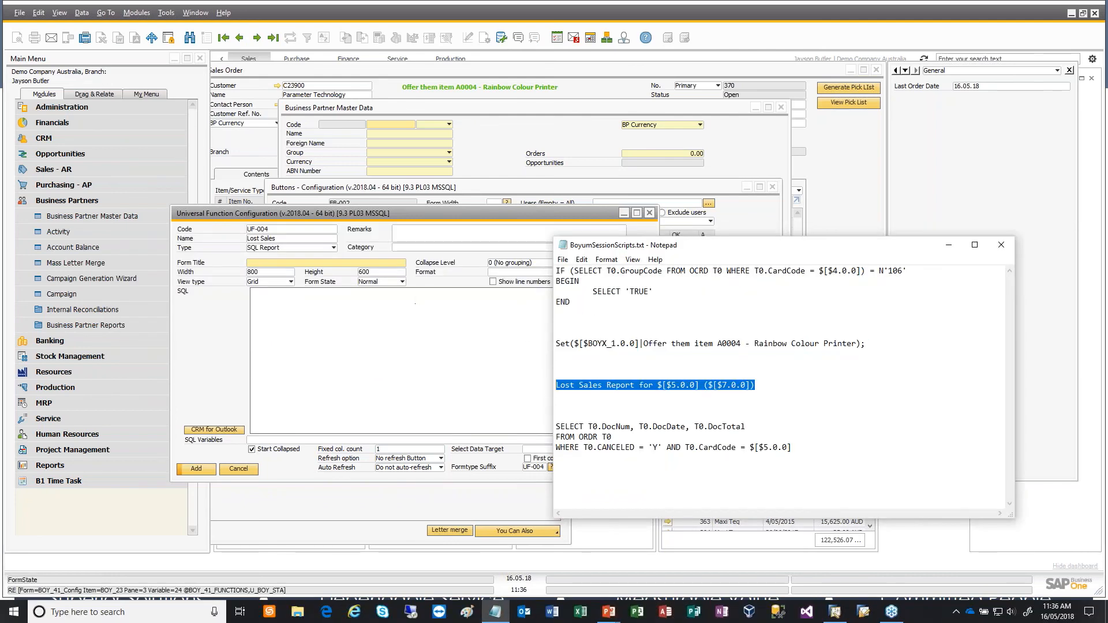
pyautogui.click(396, 263)
pyautogui.hotkey('ctrl', 'v')
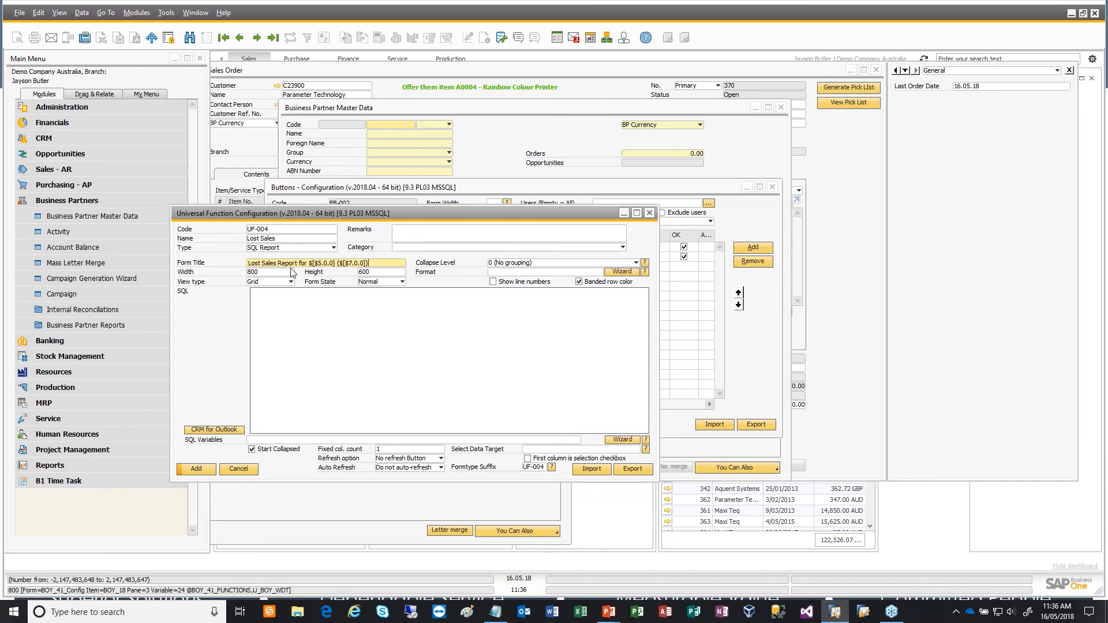
pyautogui.doubleClick(323, 263)
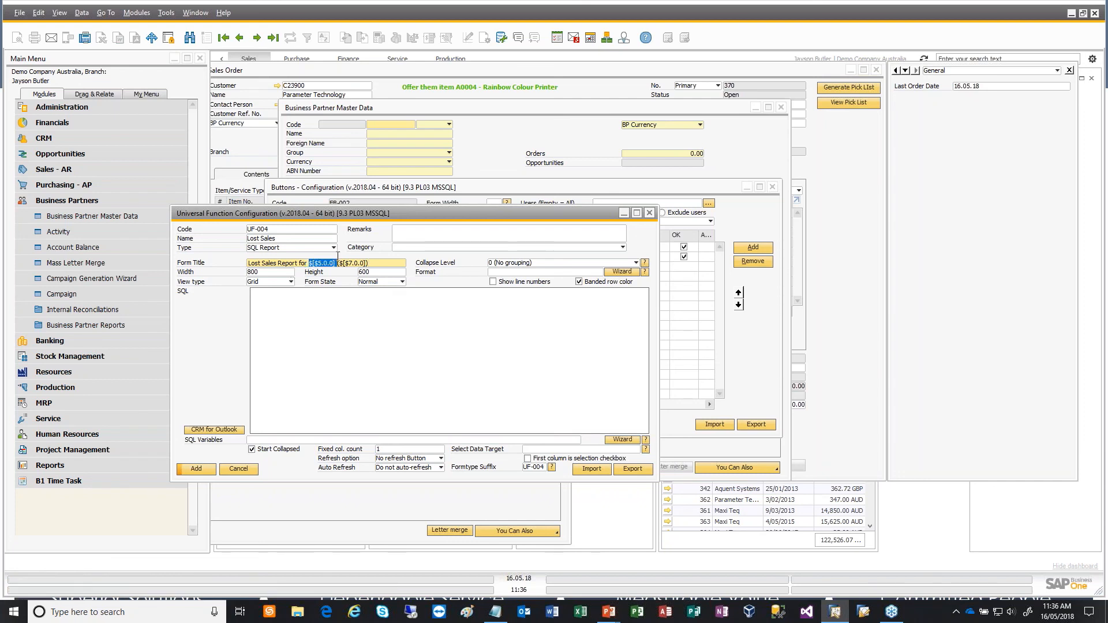
pyautogui.moveTo(340, 263); pyautogui.dragTo(366, 263)
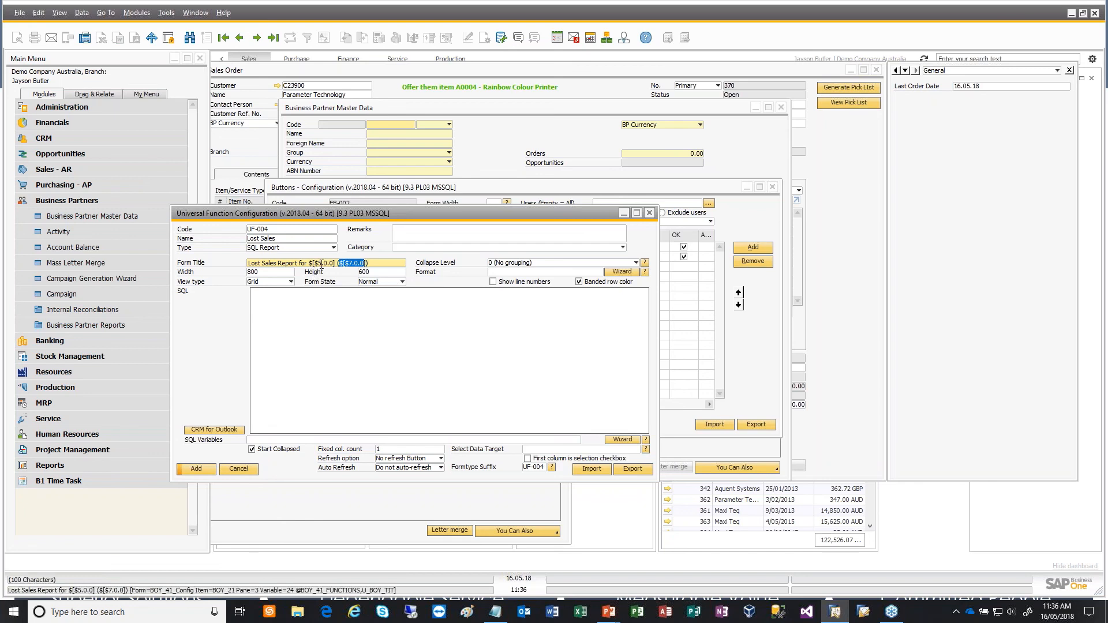
pyautogui.moveTo(307, 263); pyautogui.dragTo(338, 264)
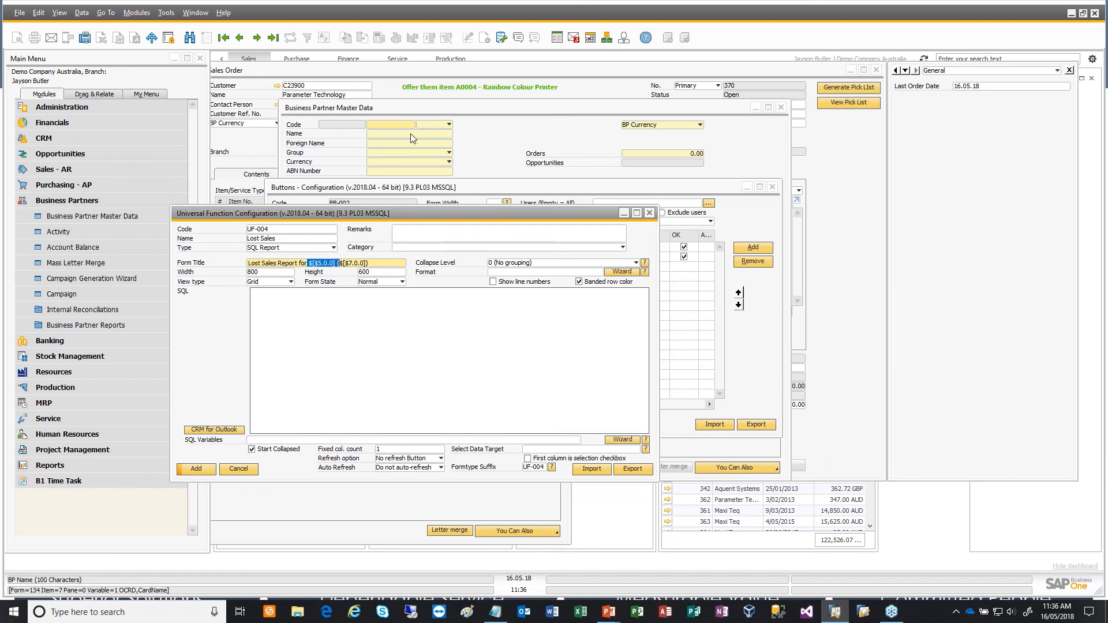
# - Set the report form's width to 1000 and height to 450, with Grid as the view type
pyautogui.click(291, 307)
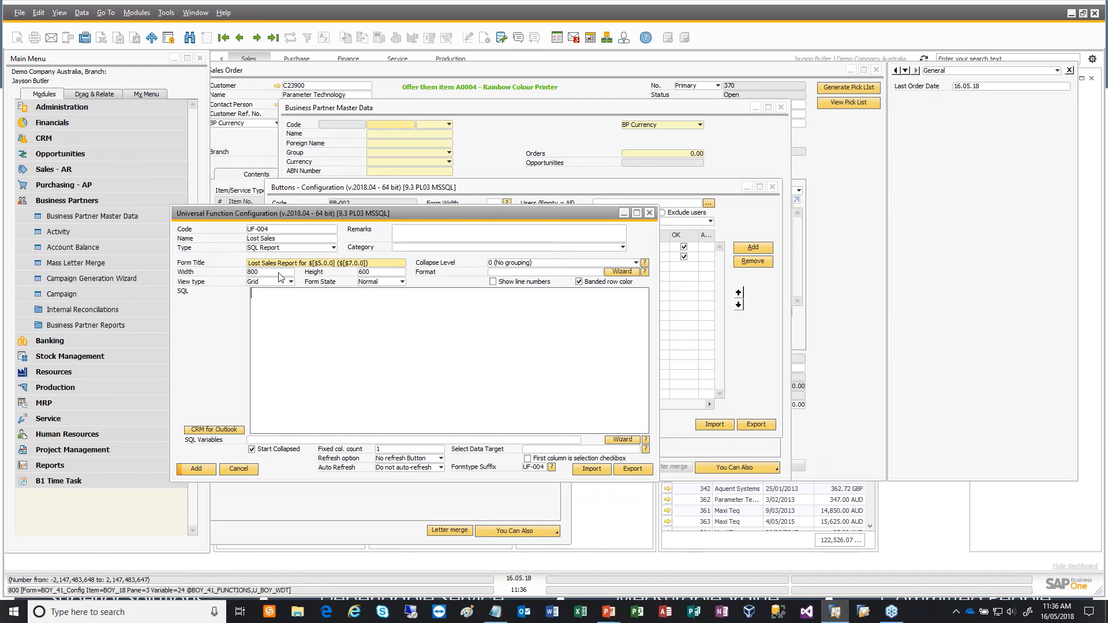
pyautogui.press('Tab')
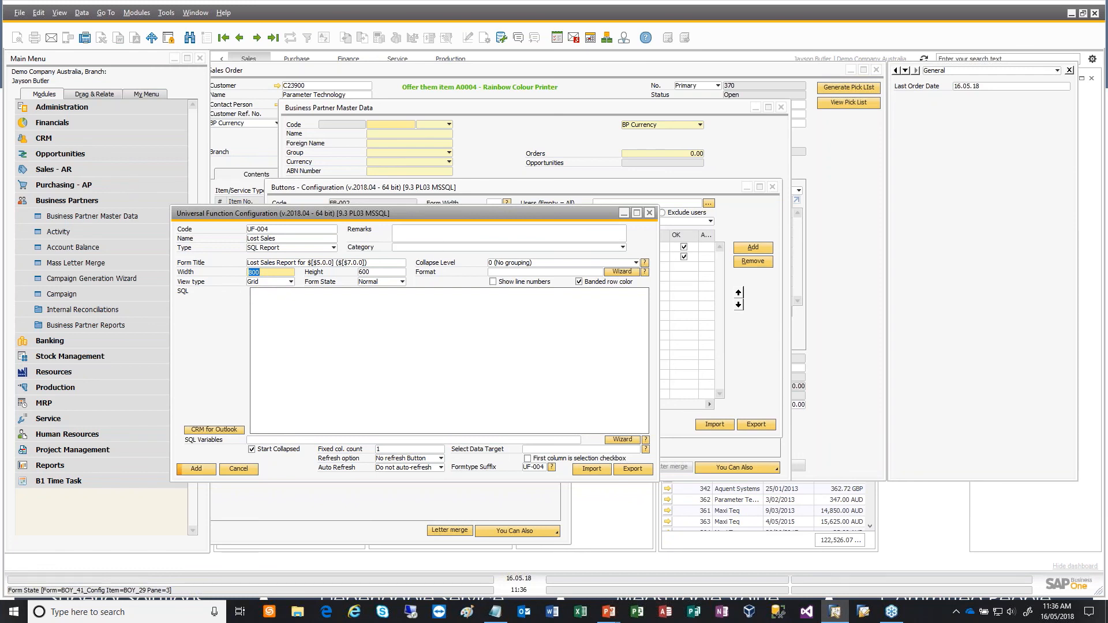
pyautogui.write('1000')
pyautogui.press('Tab')
pyautogui.write('4')
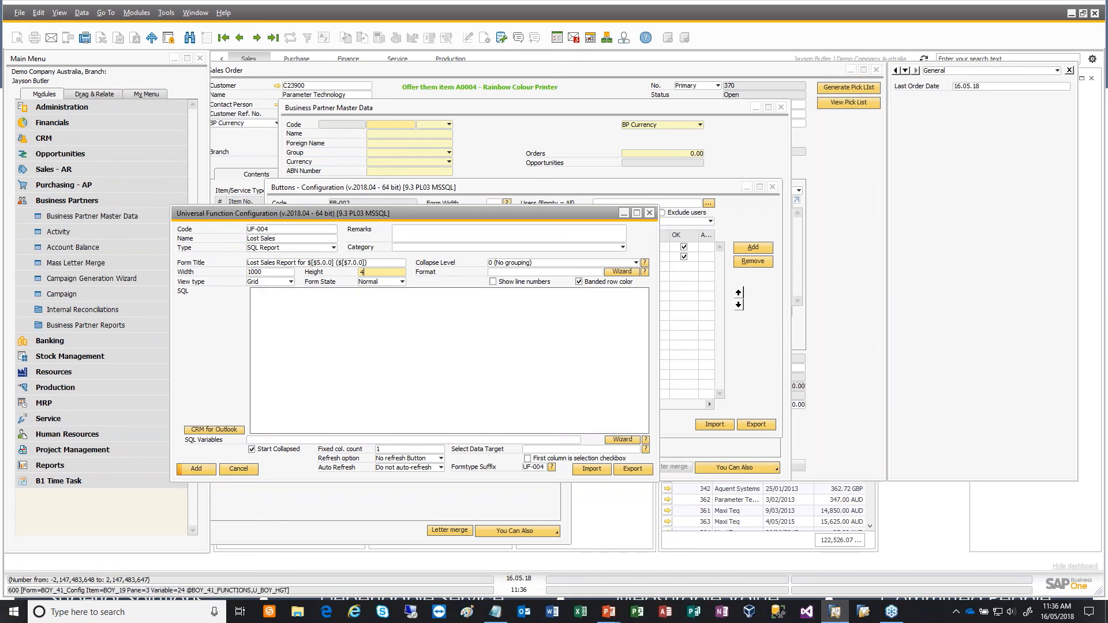
pyautogui.write('50')
pyautogui.press('Tab')
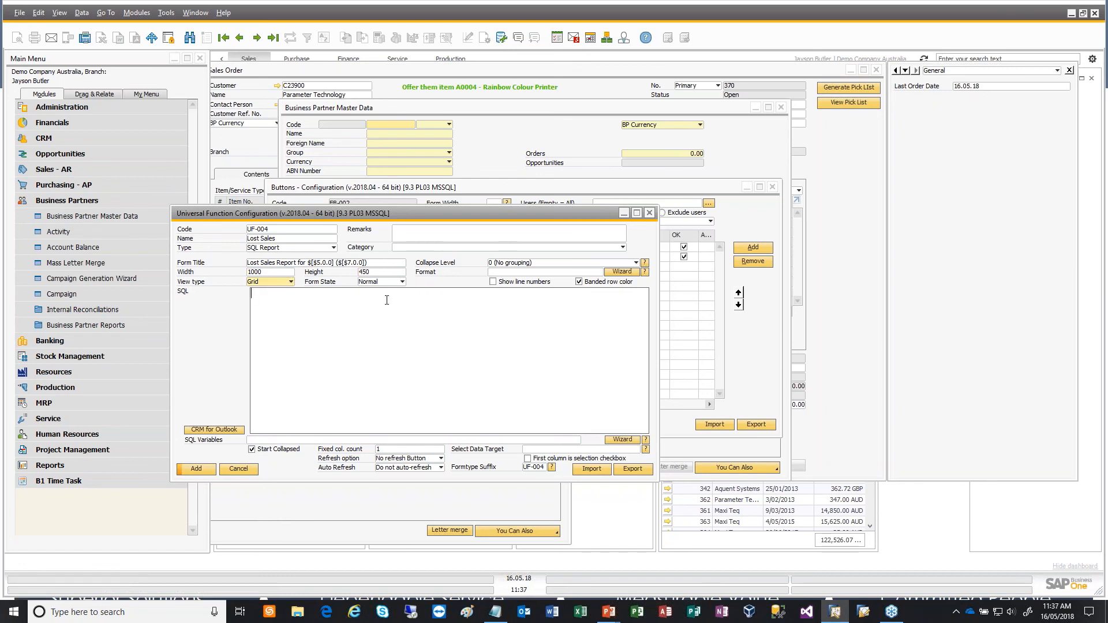
pyautogui.click(290, 282)
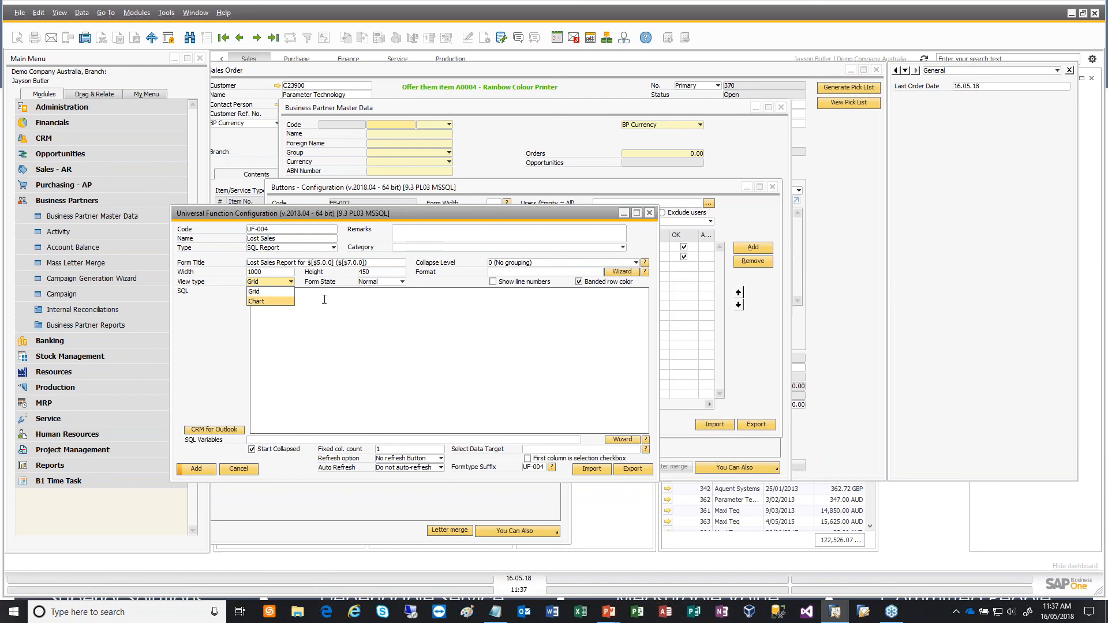
pyautogui.click(258, 294)
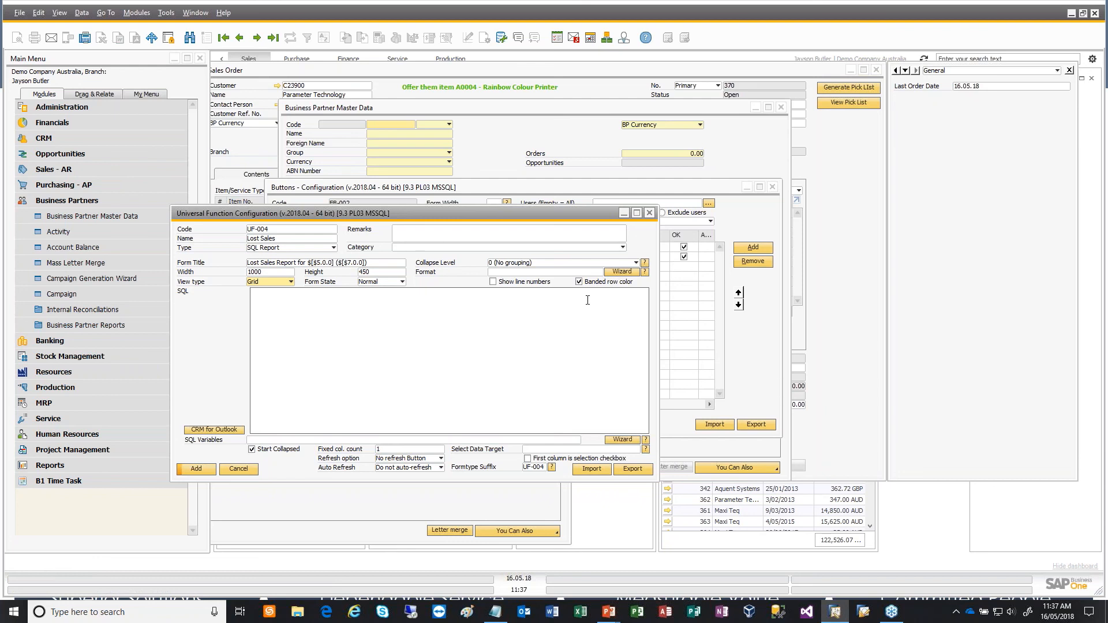
# - Copy the ORDR query for DocNum, DocDate and DocTotal, filtered by CANCELED = 'Y' and CardCode = $[$5.0.0], from the Notepad script file into the report's SQL
pyautogui.click(586, 301)
pyautogui.hotkey('alt', 'Tab')
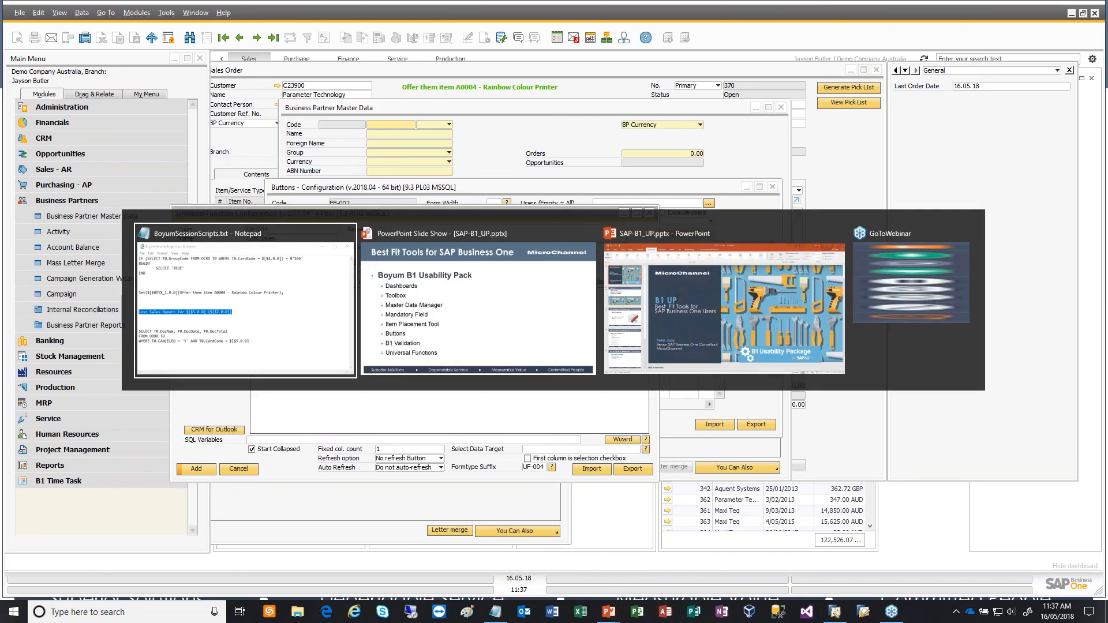
pyautogui.moveTo(807, 445); pyautogui.dragTo(559, 427)
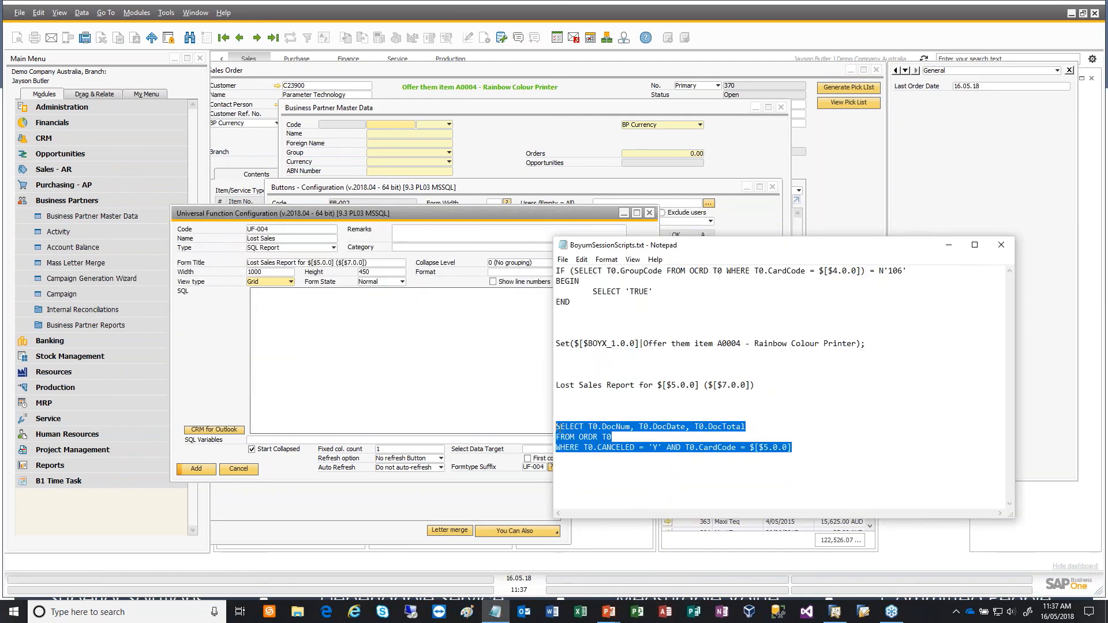
pyautogui.click(423, 334)
pyautogui.hotkey('ctrl', 'v')
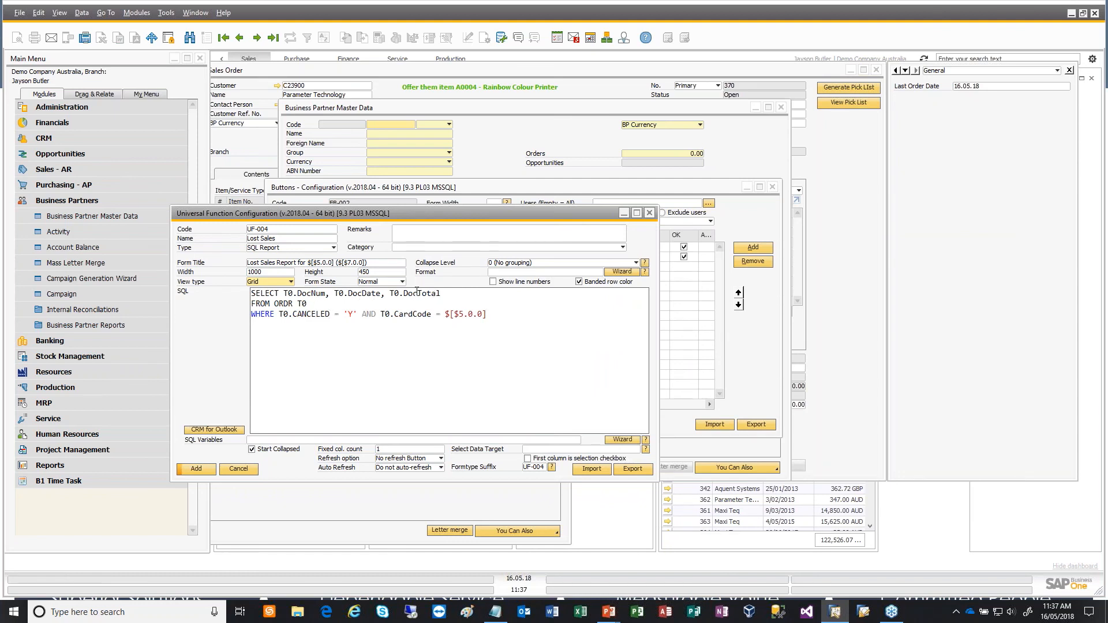
pyautogui.doubleClick(276, 305)
pyautogui.moveTo(279, 314); pyautogui.dragTo(361, 314)
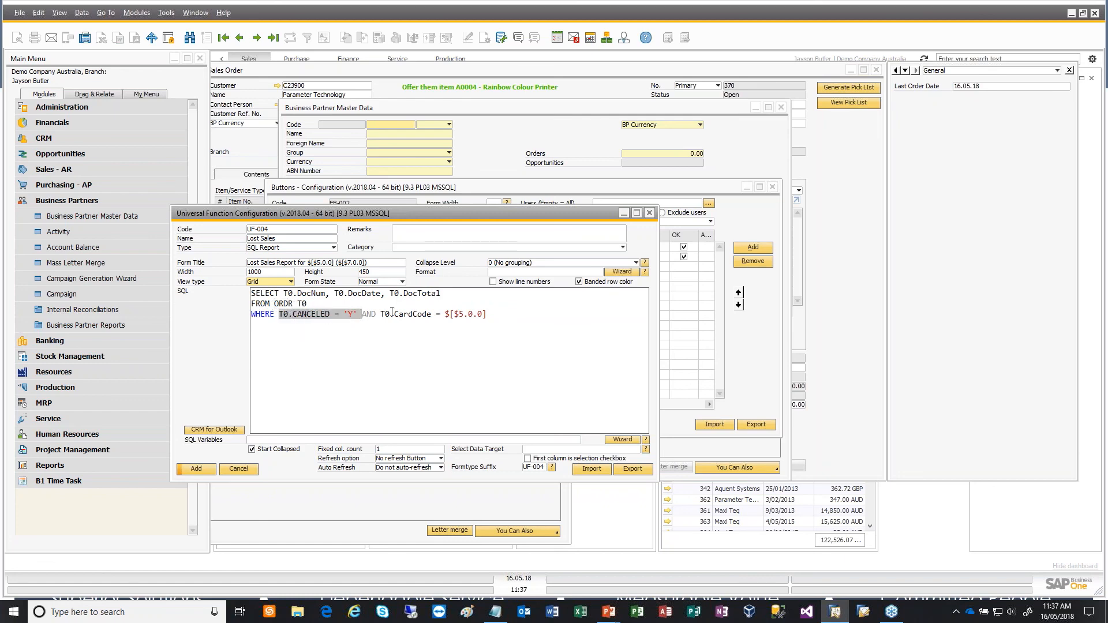
pyautogui.click(426, 315)
pyautogui.moveTo(380, 314); pyautogui.dragTo(486, 314)
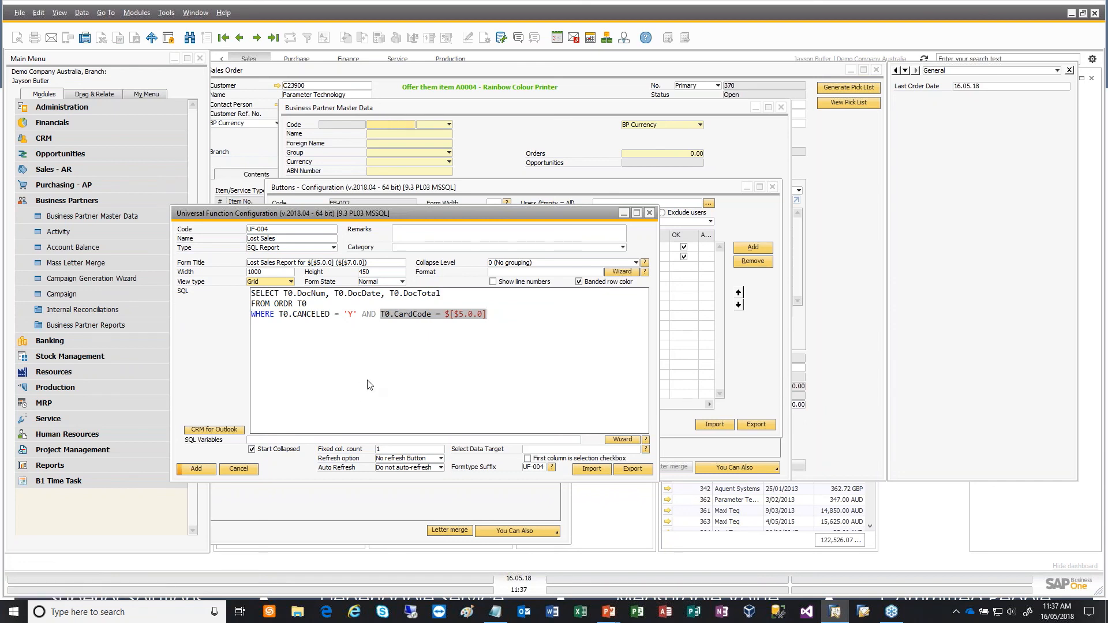
# - Add the Lost Sales universal function, then add the button configuration and close it
pyautogui.click(196, 468)
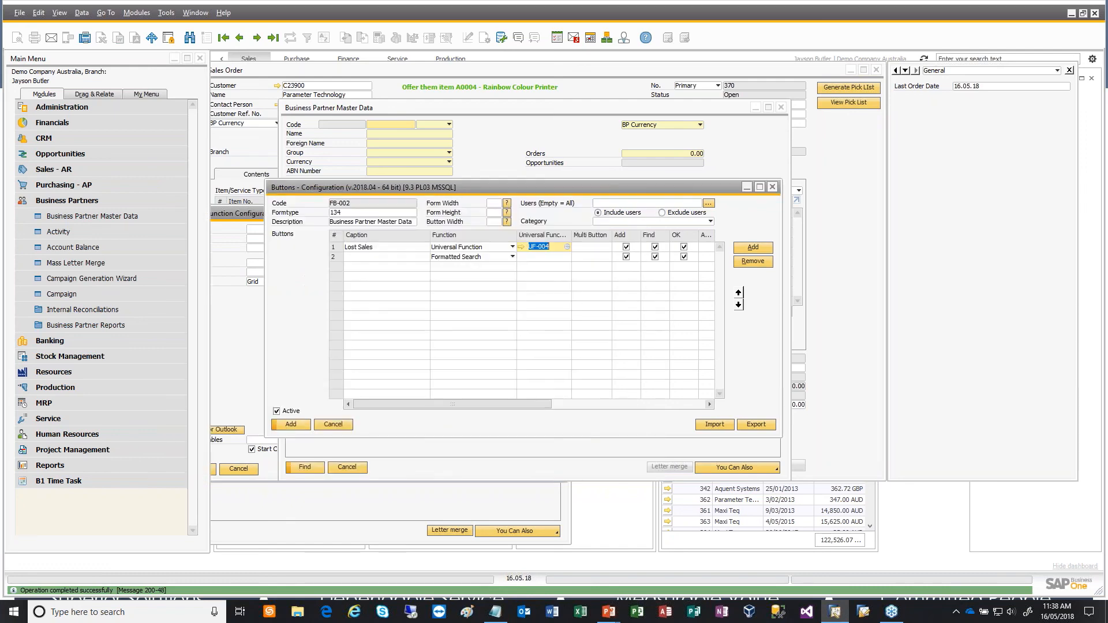
pyautogui.click(291, 425)
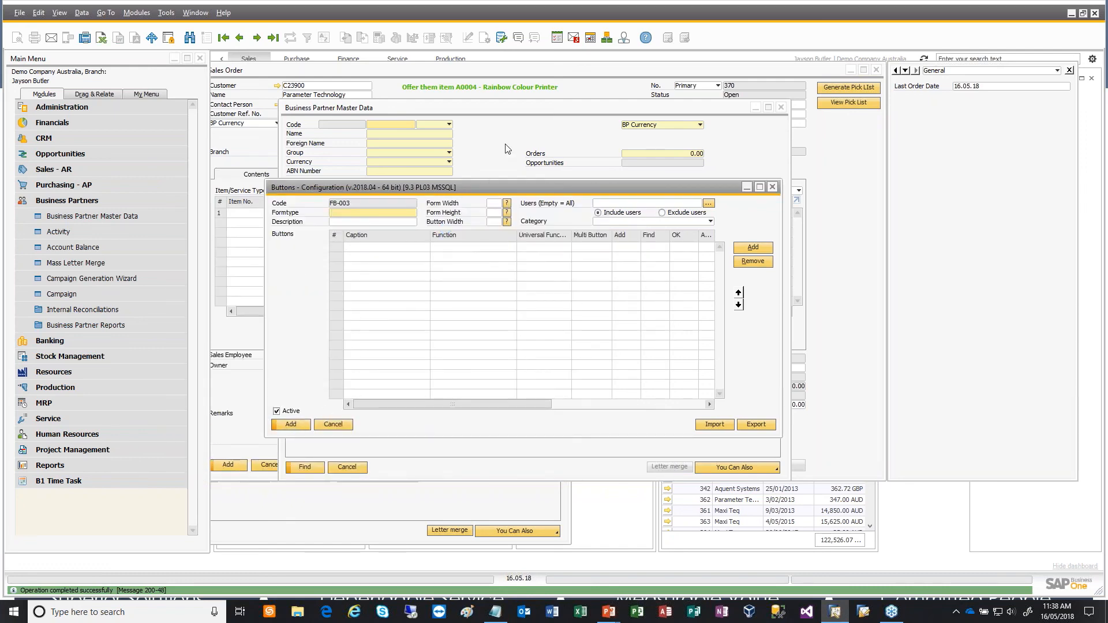
pyautogui.click(772, 187)
# - Run the Lost Sales report for Parameter Technology from a reopened Business Partner Master Data form, finding the partner by its customer code
pyautogui.click(781, 107)
pyautogui.click(87, 223)
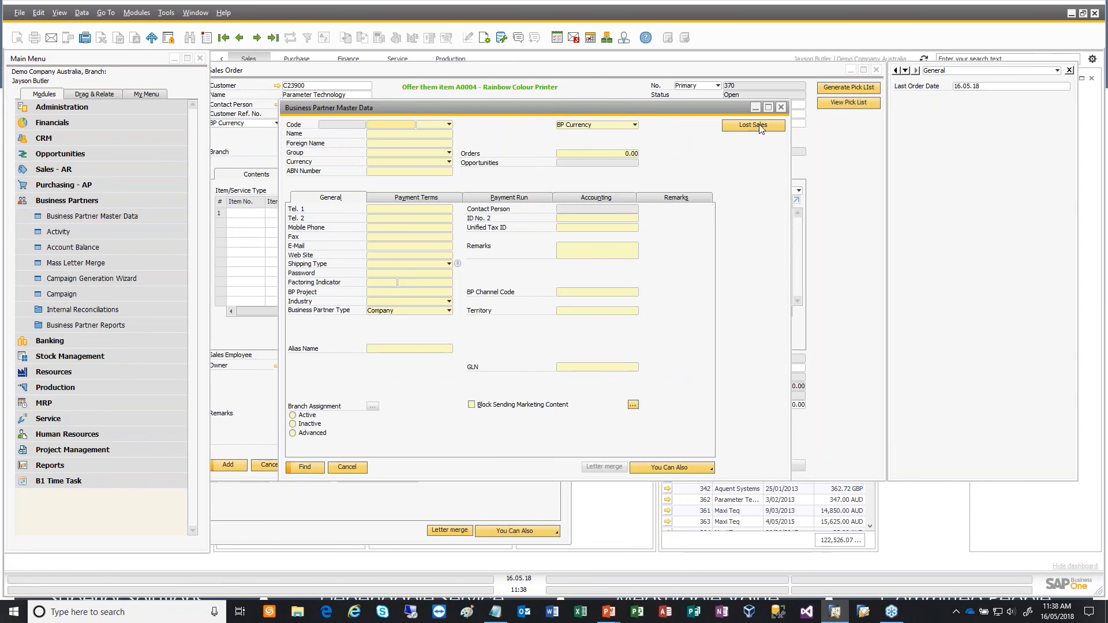
pyautogui.click(394, 134)
pyautogui.write('C230')
pyautogui.write('00')
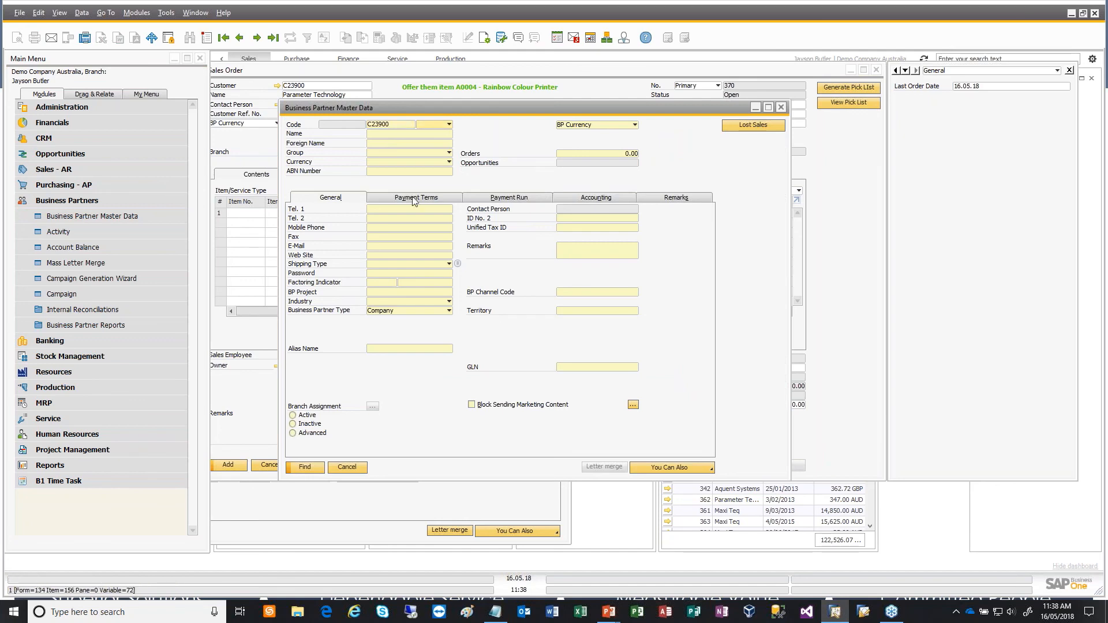
pyautogui.click(322, 469)
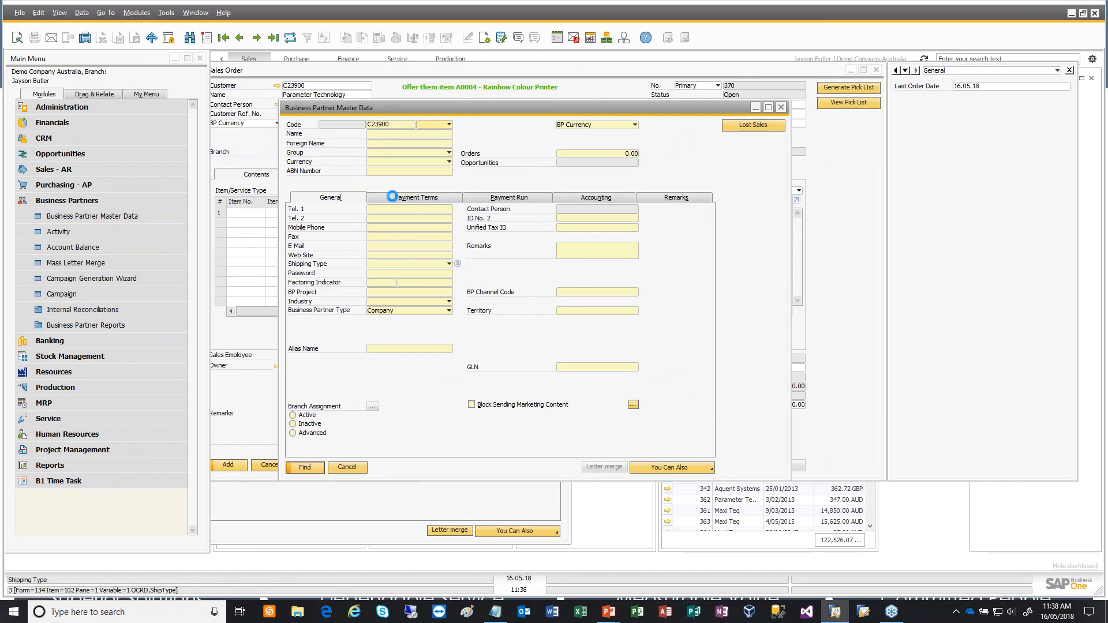
pyautogui.click(769, 127)
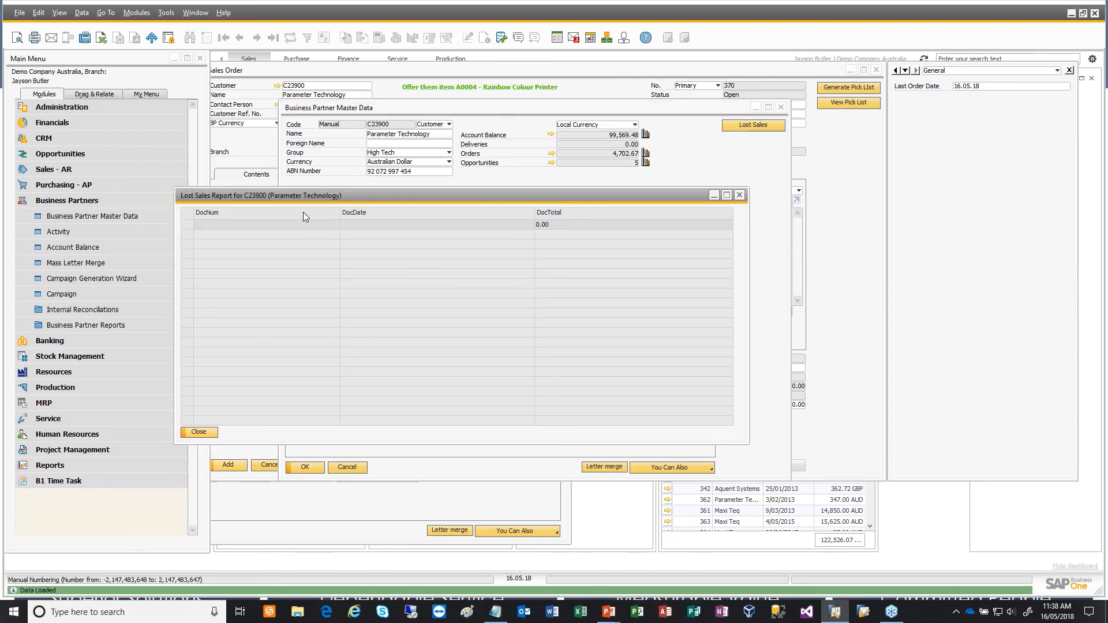
# - Open the most recent existing sales order for Parameter Technology and cancel the document, accepting the irreversible cancellation
pyautogui.click(85, 168)
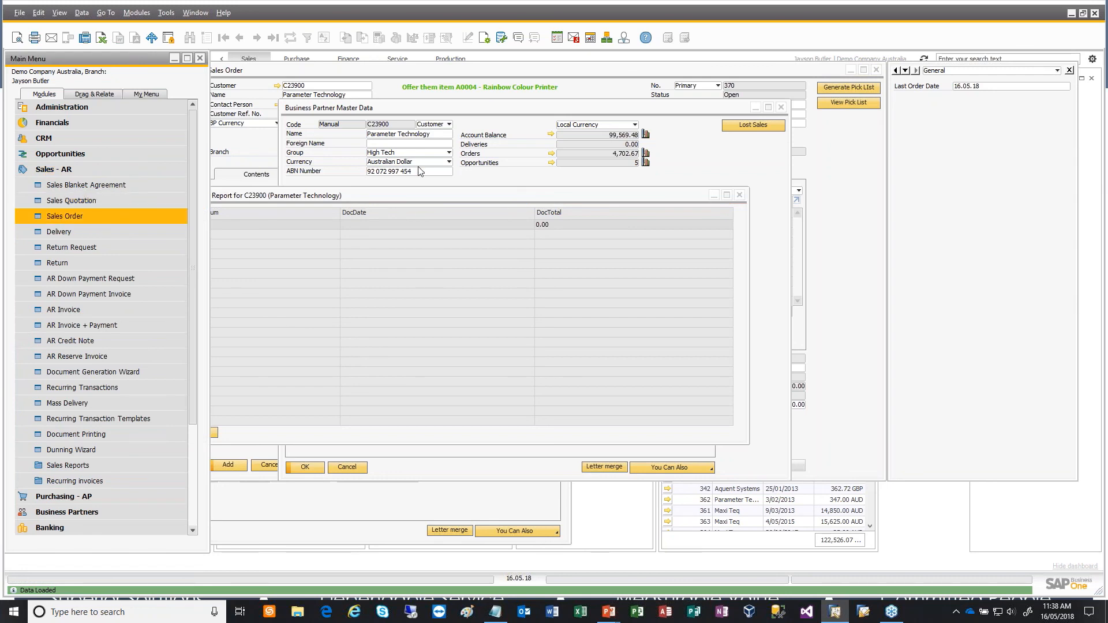
pyautogui.click(93, 218)
pyautogui.click(240, 38)
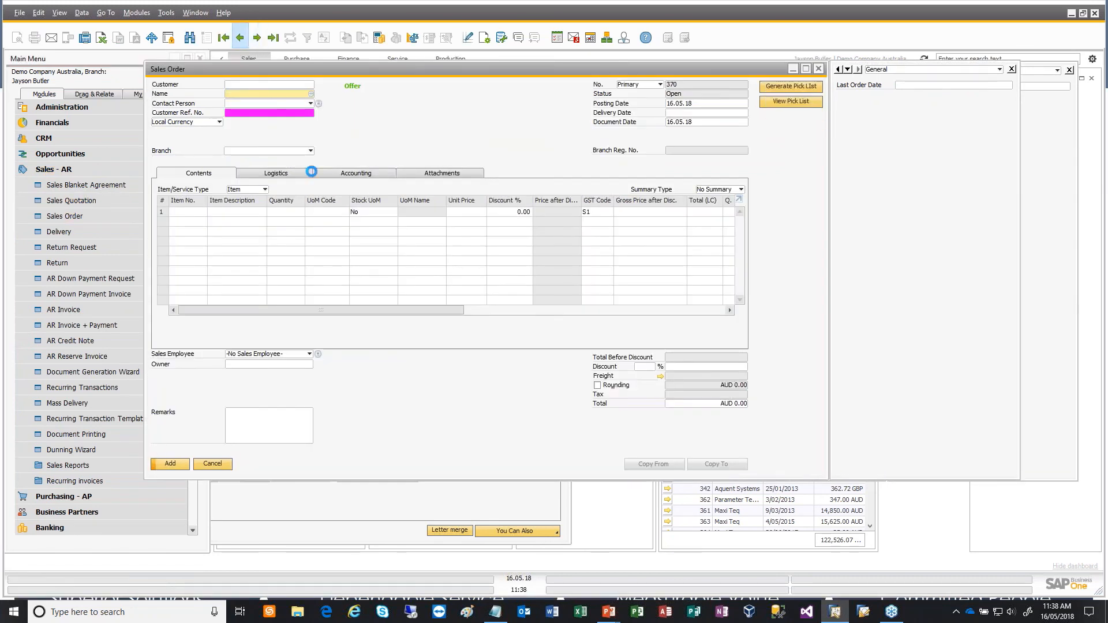
pyautogui.rightClick(433, 102)
pyautogui.click(500, 270)
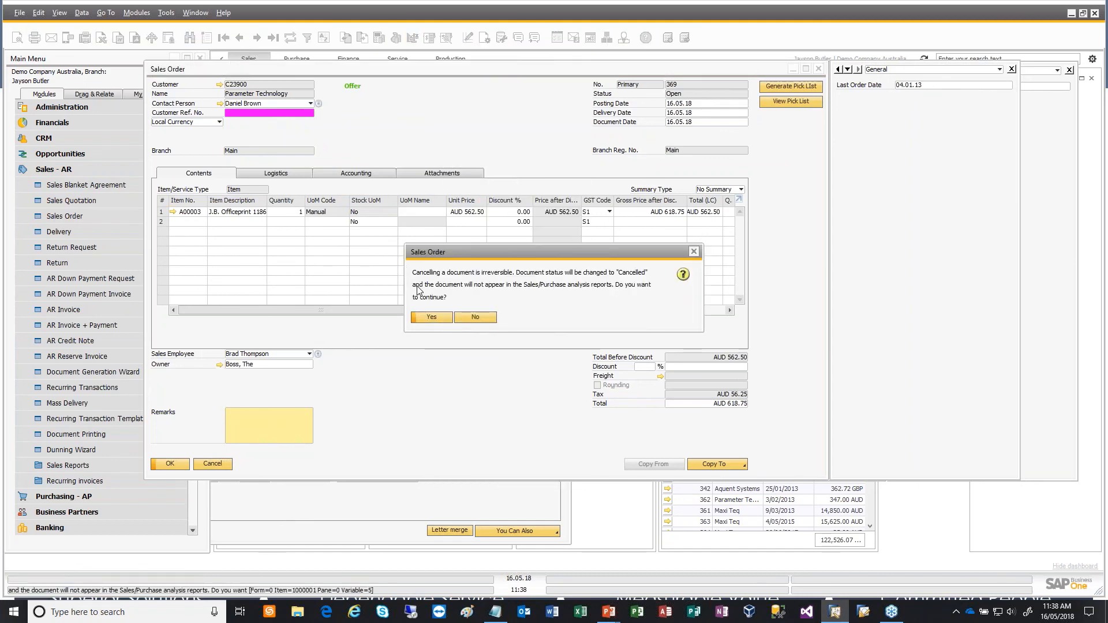
pyautogui.click(434, 319)
pyautogui.click(432, 318)
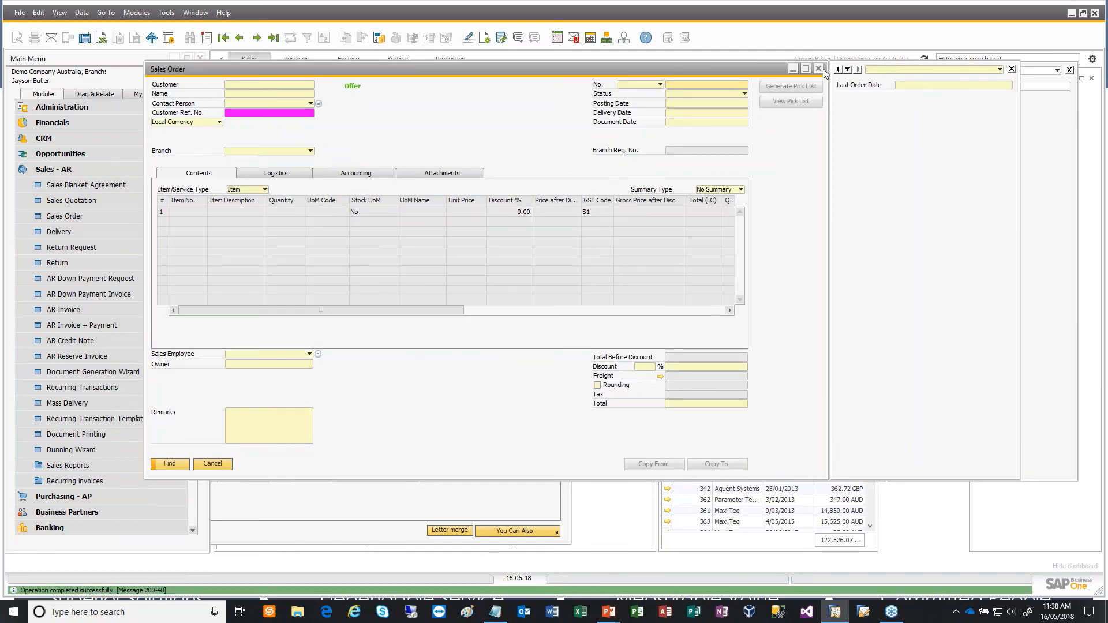
# - Close the outdated Lost Sales report and run it again for Parameter Technology to check the cancelled order
pyautogui.click(741, 196)
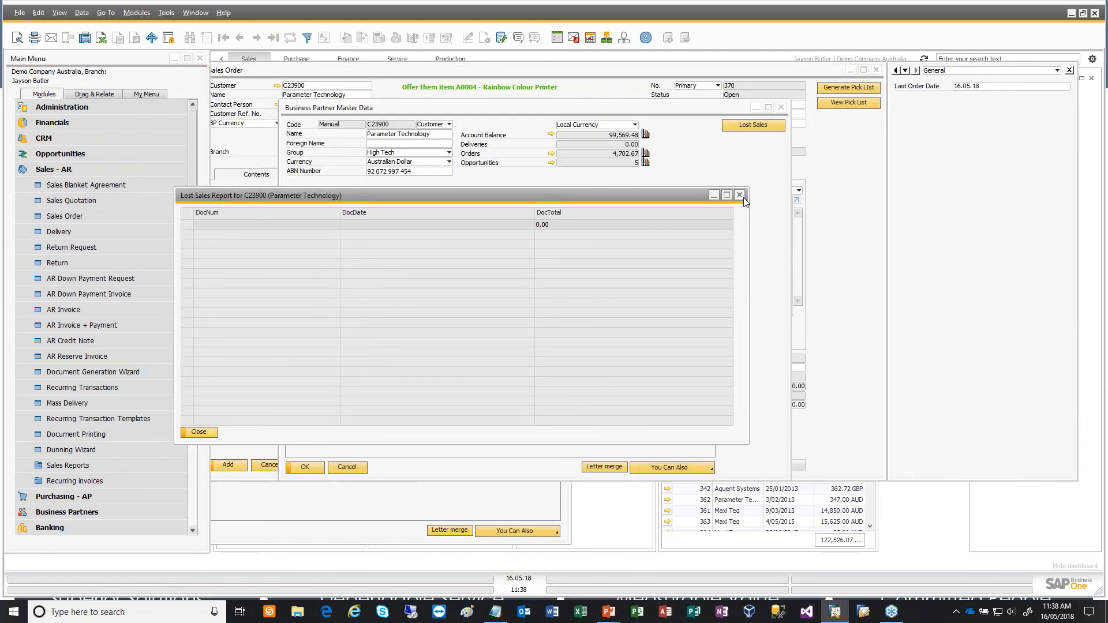
pyautogui.click(765, 126)
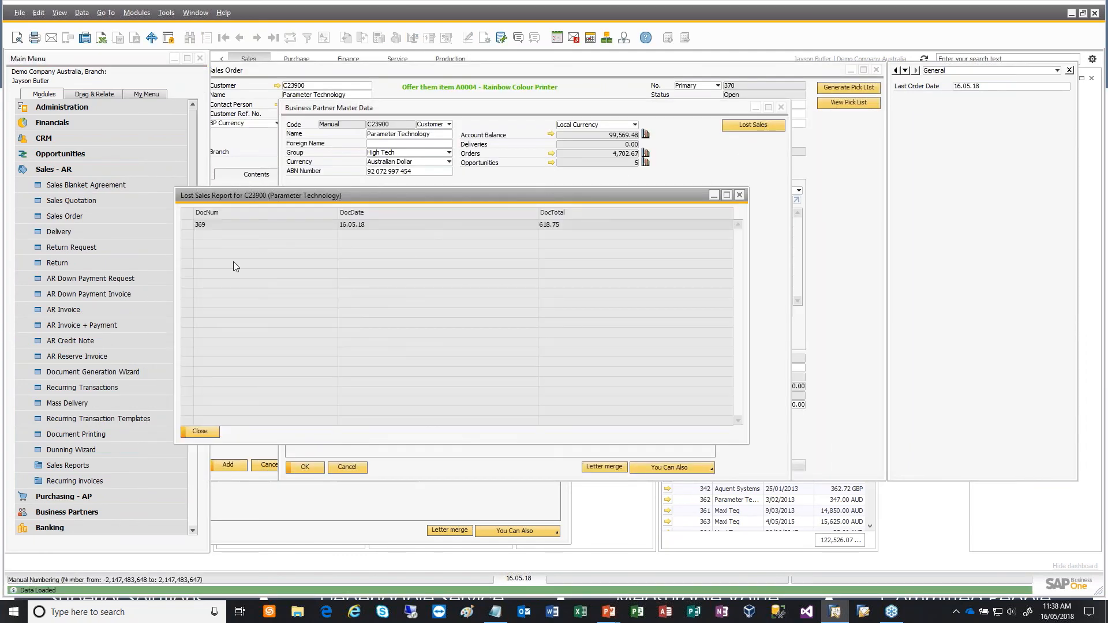